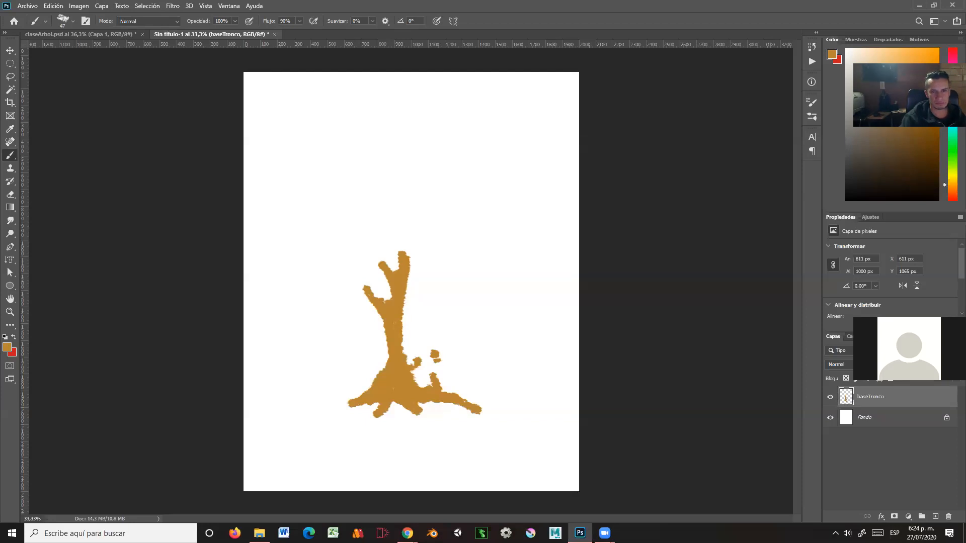
Widen the upper right side of the trunk on the baseTronco layer with ochre brush strokes
drag(412, 313, 416, 291)
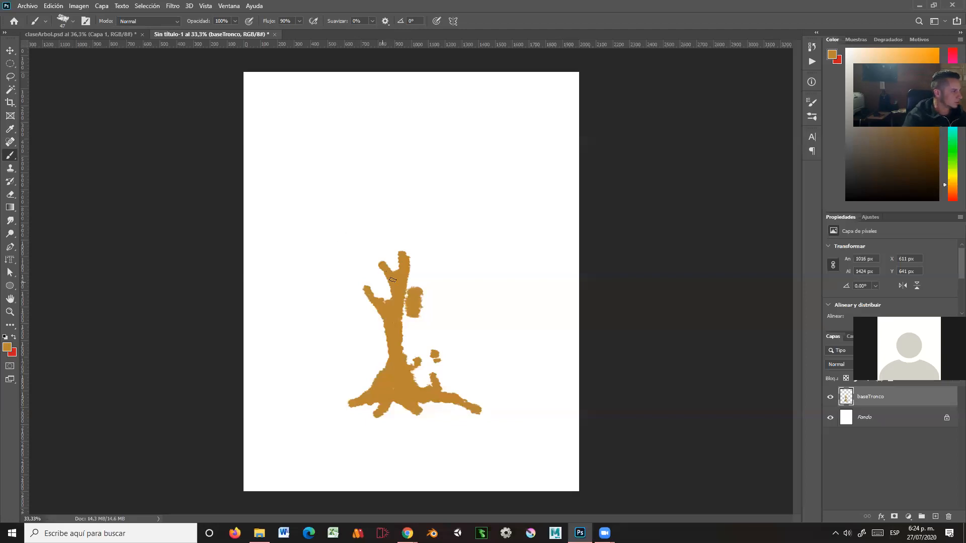
drag(401, 326, 406, 331)
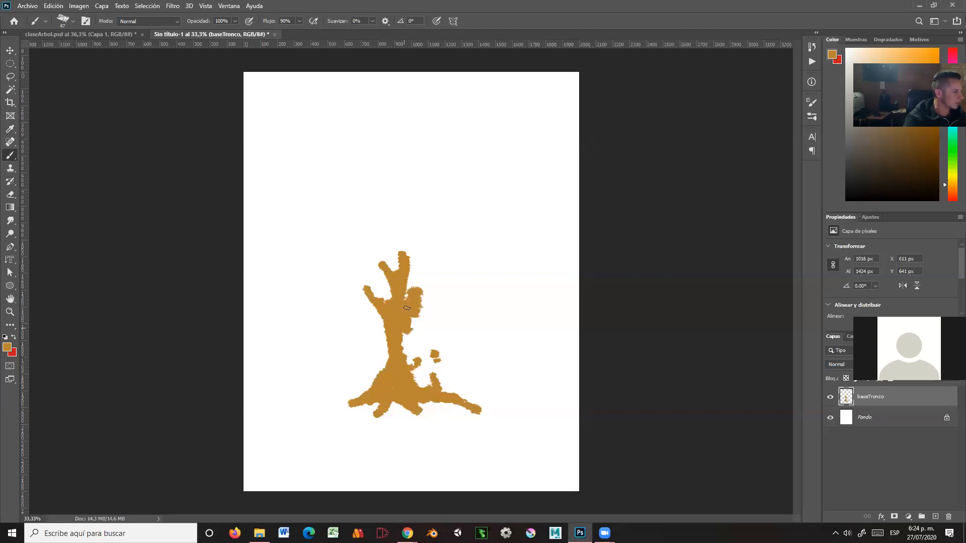
Set the brush tip to a 46° angle, 28 px size and 9% spacing, and paint a patch right of the lower trunk
click(812, 102)
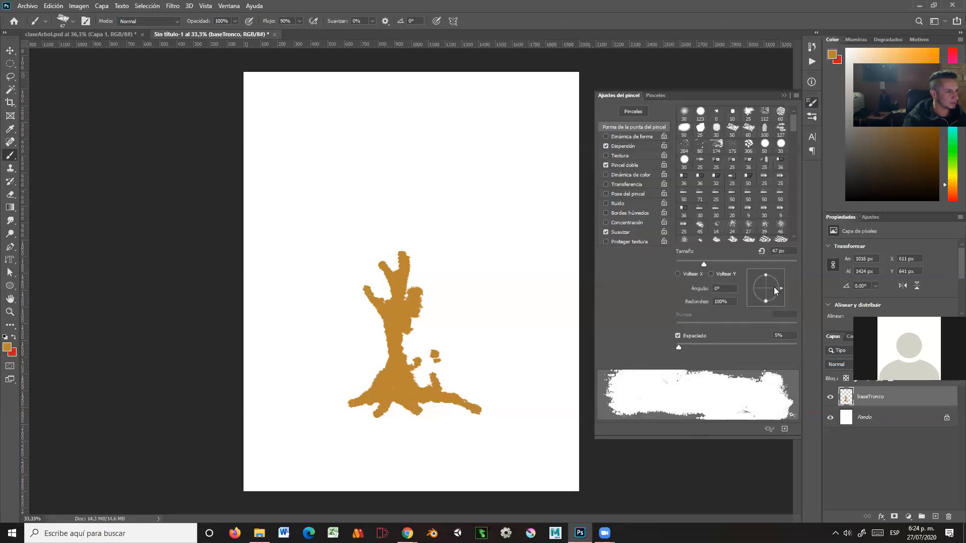
drag(776, 290, 773, 281)
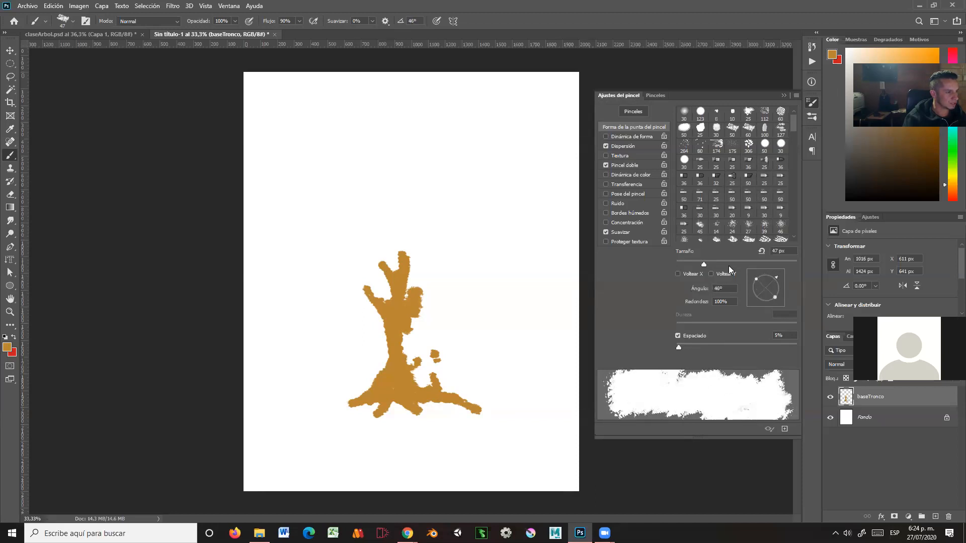
drag(703, 262, 685, 264)
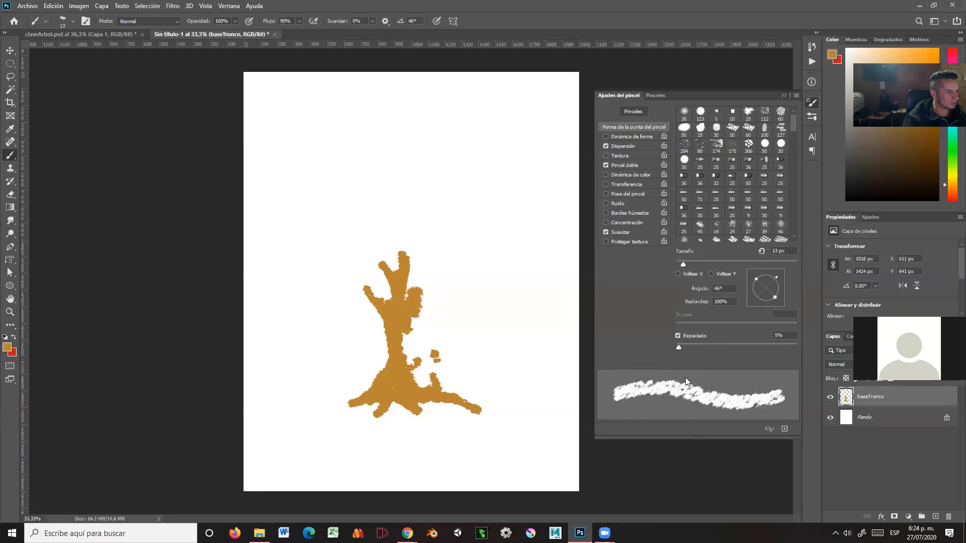
mouse_move(682, 347)
mouse_down()
mouse_move(702, 346)
mouse_move(682, 346)
mouse_up()
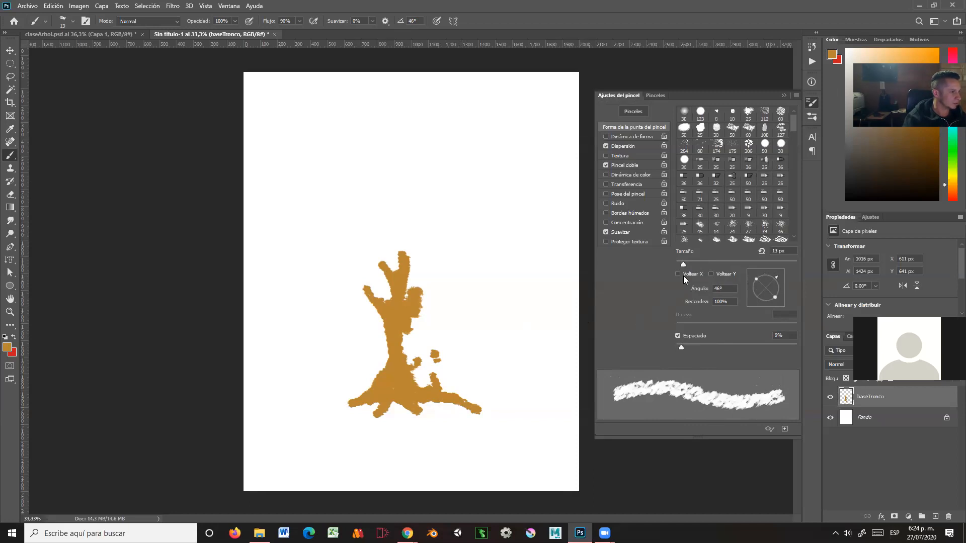
drag(683, 264, 688, 265)
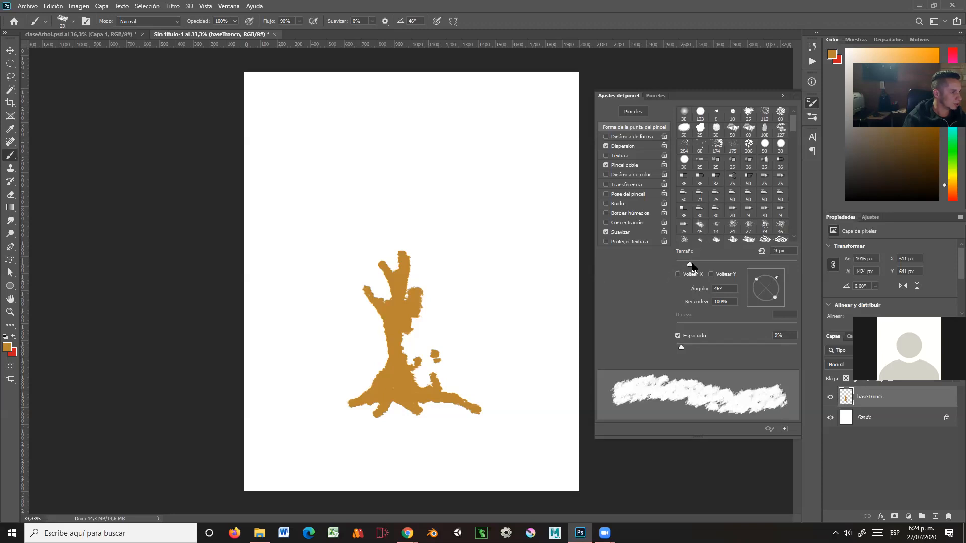
drag(691, 265, 694, 266)
mouse_move(418, 351)
mouse_down()
mouse_move(422, 364)
mouse_move(416, 339)
mouse_up()
click(781, 95)
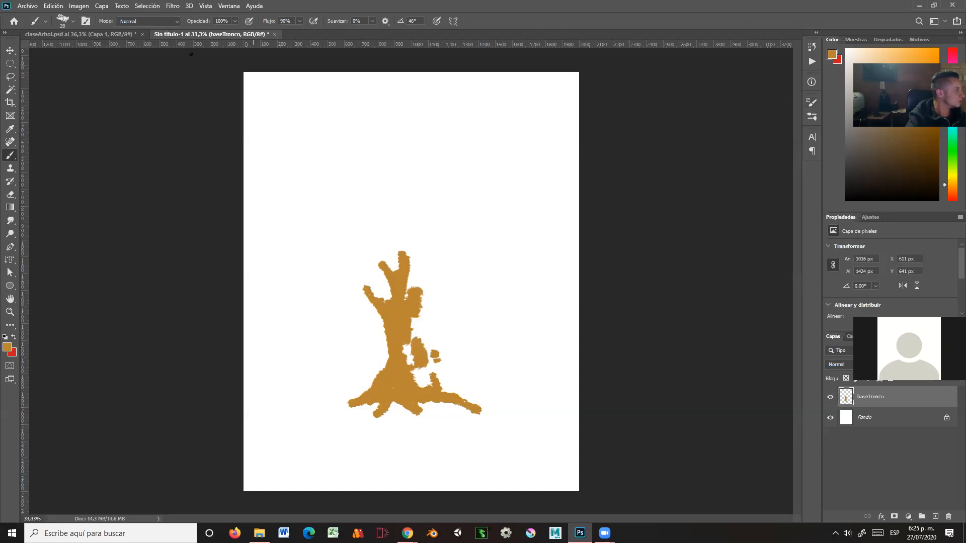
Close the claseArbol.psd document
click(142, 34)
click(498, 199)
Fill the gaps along the trunk's right side and paint longer roots on both sides of the base
mouse_move(407, 358)
mouse_down()
mouse_move(413, 281)
mouse_move(414, 343)
mouse_up()
mouse_move(432, 380)
mouse_down()
mouse_move(415, 372)
mouse_move(425, 383)
mouse_move(435, 370)
mouse_move(470, 385)
mouse_move(463, 387)
mouse_move(484, 386)
mouse_up()
drag(352, 400, 347, 403)
mouse_move(429, 368)
mouse_down()
mouse_move(432, 358)
mouse_move(440, 373)
mouse_move(419, 328)
mouse_up()
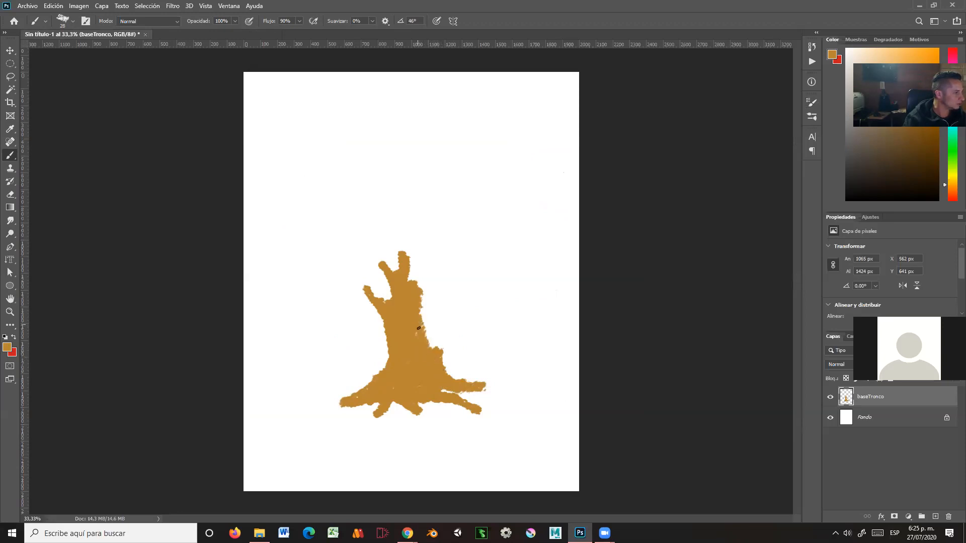
Paint a tall central branch, a right branch and an upper-left branch, and smooth the trunk's right edge
mouse_move(419, 285)
mouse_down()
mouse_move(419, 264)
mouse_move(410, 287)
mouse_move(424, 239)
mouse_move(415, 292)
mouse_move(425, 277)
mouse_move(428, 195)
mouse_move(424, 248)
mouse_up()
drag(418, 294, 462, 257)
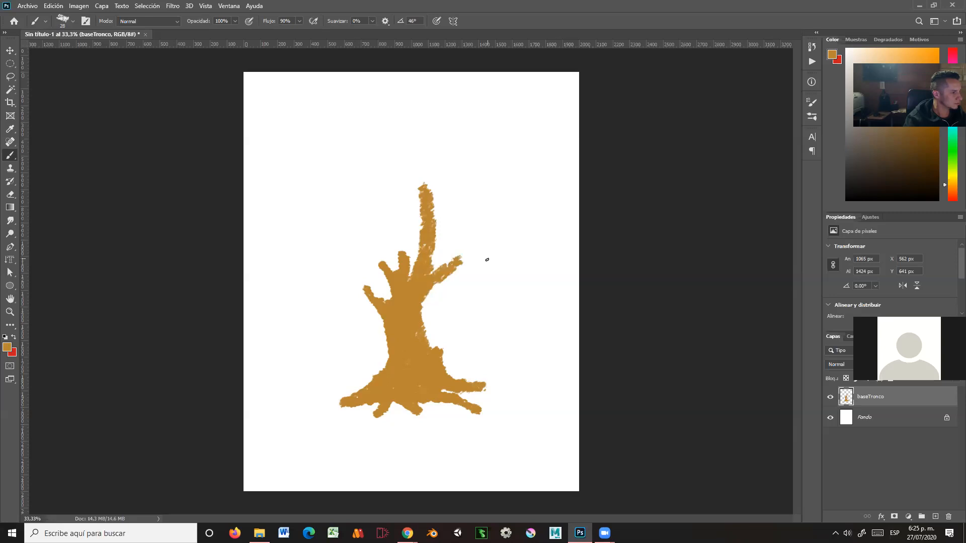
drag(423, 296, 426, 353)
mouse_move(404, 278)
mouse_down()
mouse_move(405, 252)
mouse_move(386, 234)
mouse_up()
Reduce the brush size to 12 px and paint thin twigs forking from the top of the central branch
right_click(512, 229)
drag(575, 252, 569, 252)
mouse_move(428, 208)
mouse_down()
mouse_move(431, 209)
mouse_move(454, 179)
mouse_move(432, 230)
mouse_move(459, 172)
mouse_up()
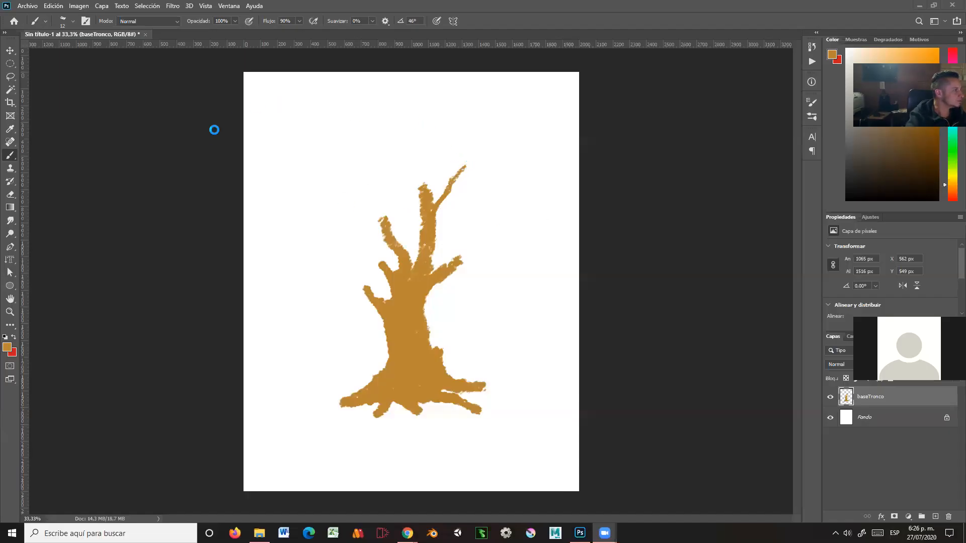
mouse_move(452, 180)
mouse_down()
mouse_move(462, 161)
mouse_move(446, 193)
mouse_move(492, 148)
mouse_move(432, 214)
mouse_move(438, 208)
mouse_move(425, 245)
mouse_move(434, 182)
mouse_move(426, 195)
mouse_move(396, 167)
mouse_up()
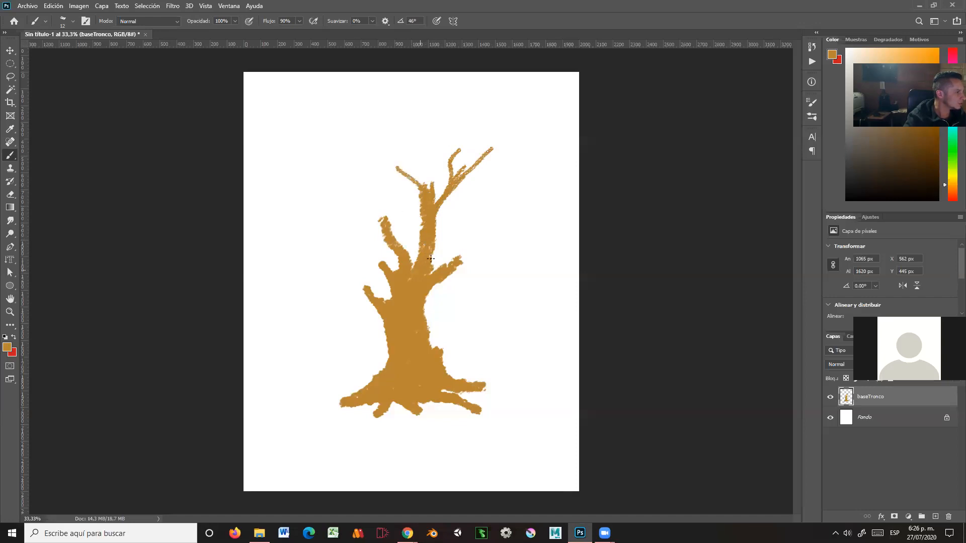
Extend the right branch with a side twig and add thin twigs to the two upper-left branches
mouse_move(434, 270)
mouse_down()
mouse_move(455, 245)
mouse_move(445, 271)
mouse_move(499, 234)
mouse_up()
drag(462, 261, 508, 232)
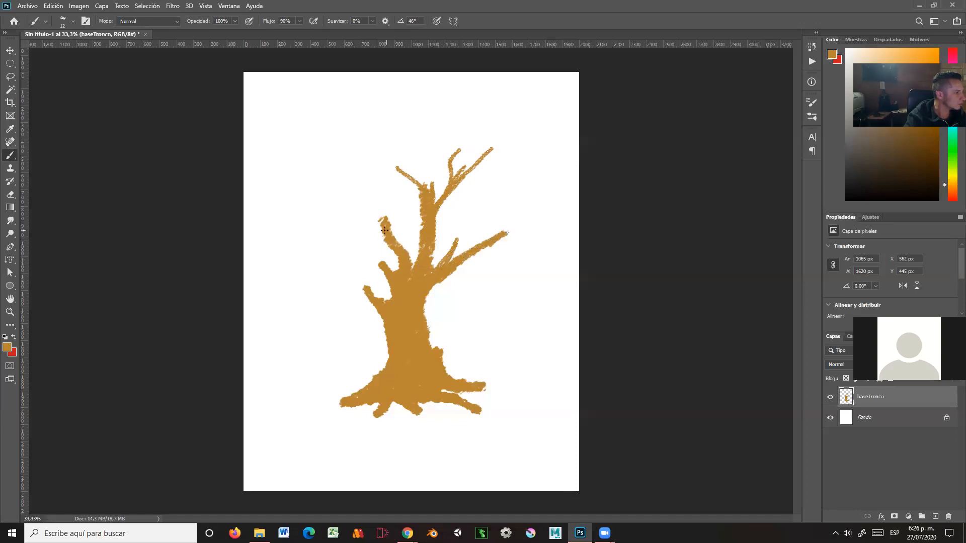
mouse_move(376, 219)
mouse_down()
mouse_move(344, 204)
mouse_move(398, 249)
mouse_move(376, 198)
mouse_up()
drag(379, 264, 326, 247)
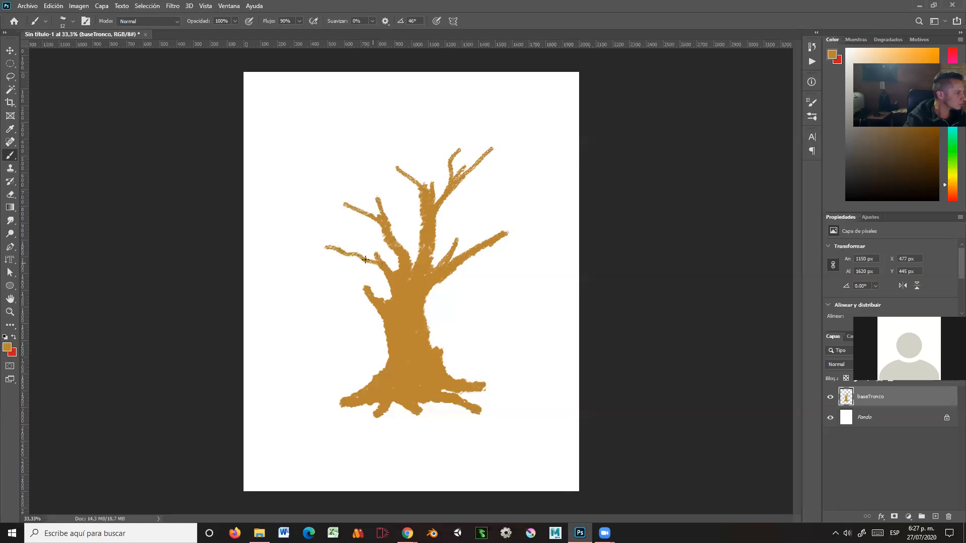
drag(381, 263, 377, 258)
Add a short pointed stub on the trunk's lower right side and lengthen the outer left and right roots
mouse_move(423, 308)
mouse_down()
mouse_move(434, 352)
mouse_move(446, 341)
mouse_move(446, 379)
mouse_move(443, 349)
mouse_move(438, 356)
mouse_move(452, 341)
mouse_move(439, 354)
mouse_move(457, 338)
mouse_move(440, 358)
mouse_move(448, 380)
mouse_move(503, 388)
mouse_up()
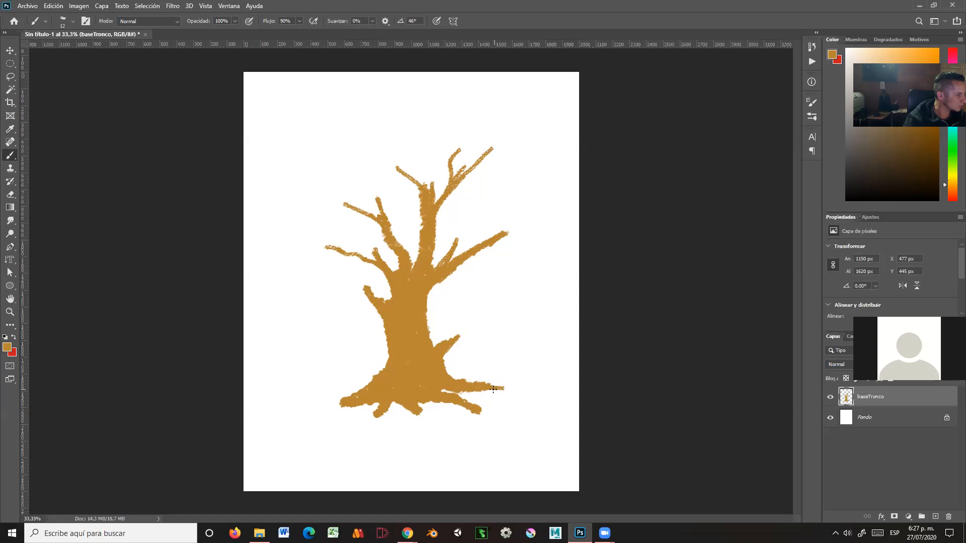
mouse_move(344, 405)
mouse_down()
mouse_move(335, 404)
mouse_move(349, 401)
mouse_up()
Extend the tips of the lower-left, upper-left and central branches with thin strokes
mouse_move(367, 288)
mouse_down()
mouse_move(358, 278)
mouse_move(336, 287)
mouse_up()
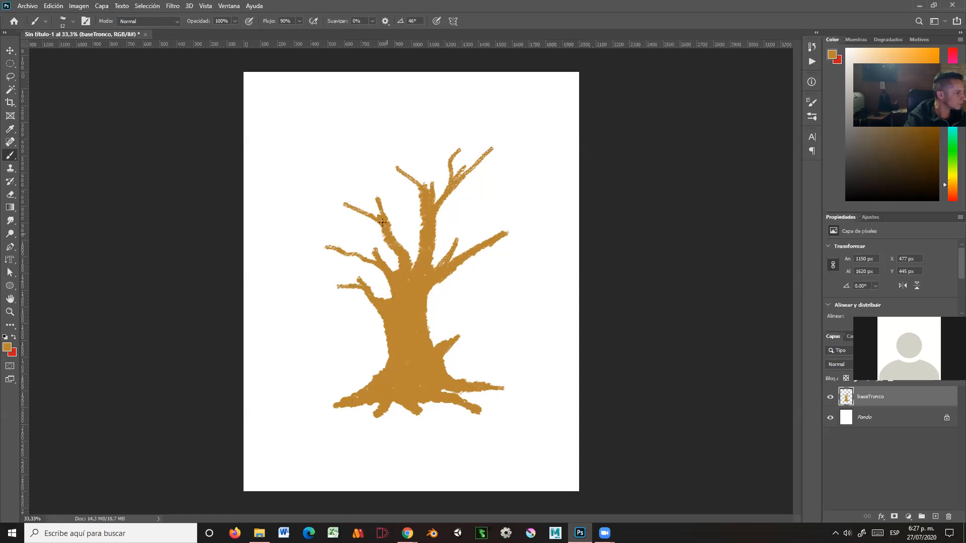
drag(379, 209, 365, 184)
drag(426, 191, 426, 168)
Paint small detached twig fragments around both sides of the crown and lengthen the left branch tip
mouse_move(499, 169)
mouse_down()
mouse_move(492, 189)
mouse_move(513, 173)
mouse_up()
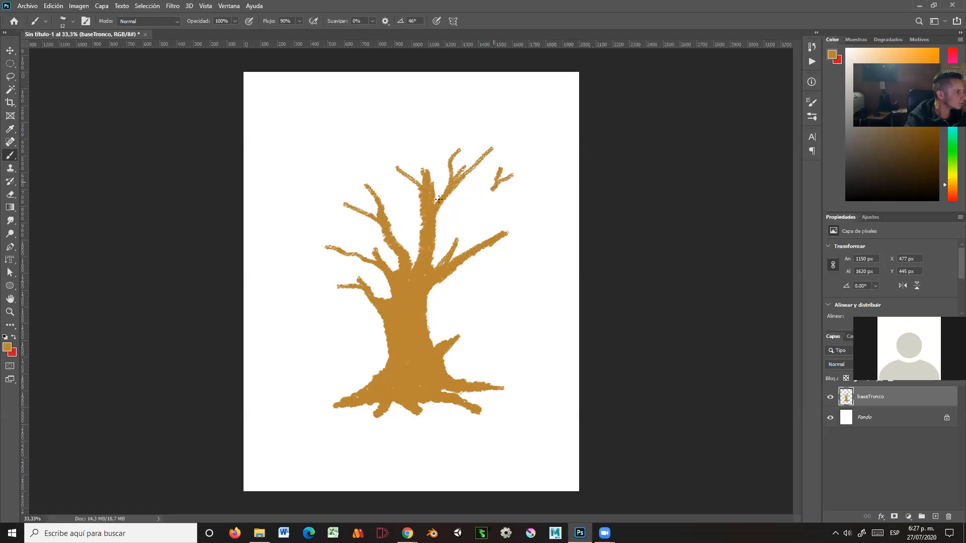
mouse_move(346, 168)
mouse_down()
mouse_move(329, 161)
mouse_move(383, 134)
mouse_up()
mouse_move(319, 222)
mouse_down()
mouse_move(308, 219)
mouse_move(331, 230)
mouse_up()
drag(461, 217, 468, 214)
drag(491, 258, 506, 259)
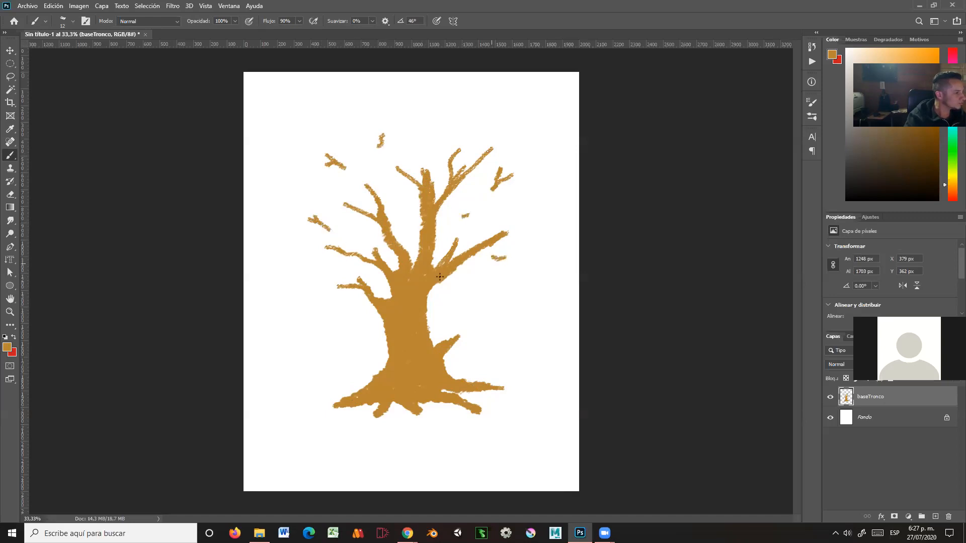
drag(313, 274, 307, 276)
drag(323, 247, 315, 246)
Thicken the upper-left branch, add a small knot on the central branch and lengthen the two bottom roots
drag(385, 231, 394, 272)
drag(426, 214, 420, 222)
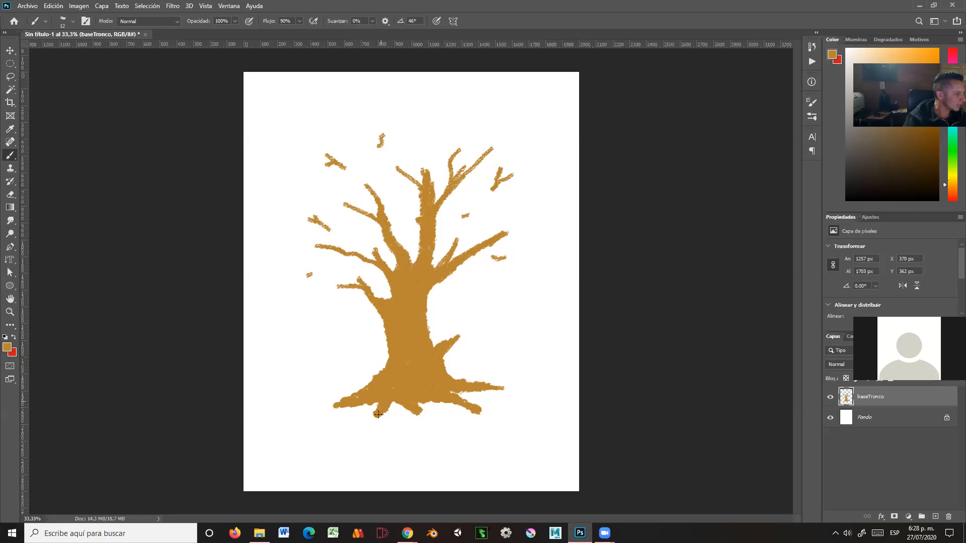
mouse_move(379, 415)
mouse_down()
mouse_move(371, 420)
mouse_move(429, 418)
mouse_up()
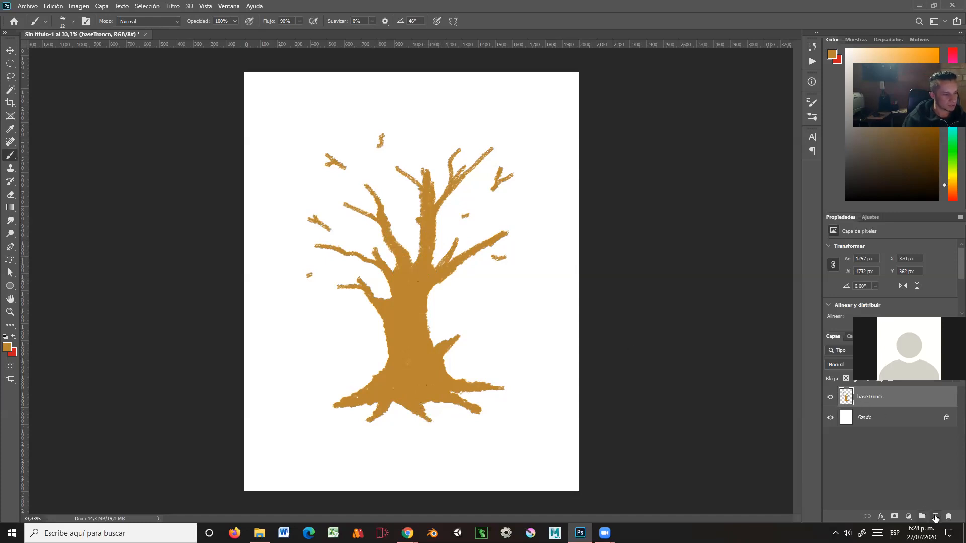
Add a new layer above baseTronco, make it a clipping mask and name it sombras
click(935, 516)
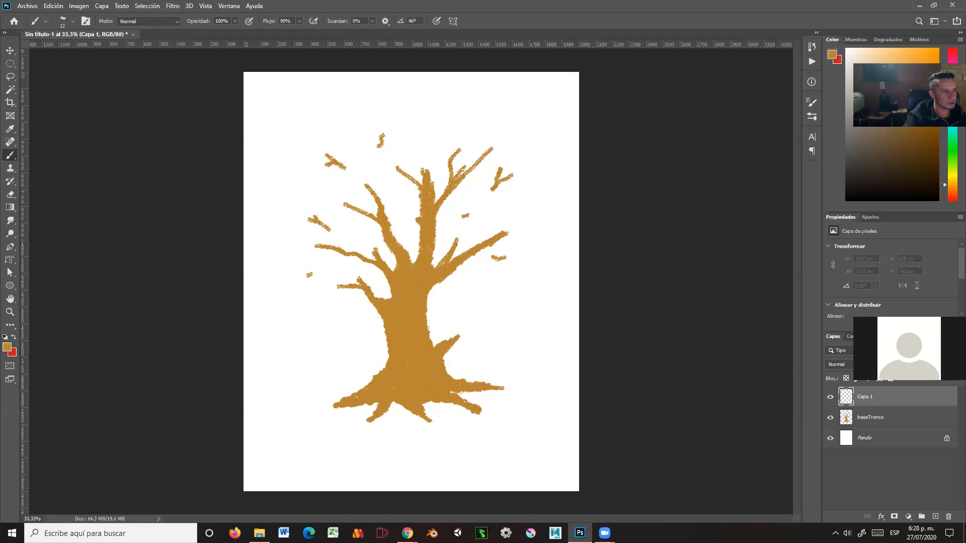
click(925, 97)
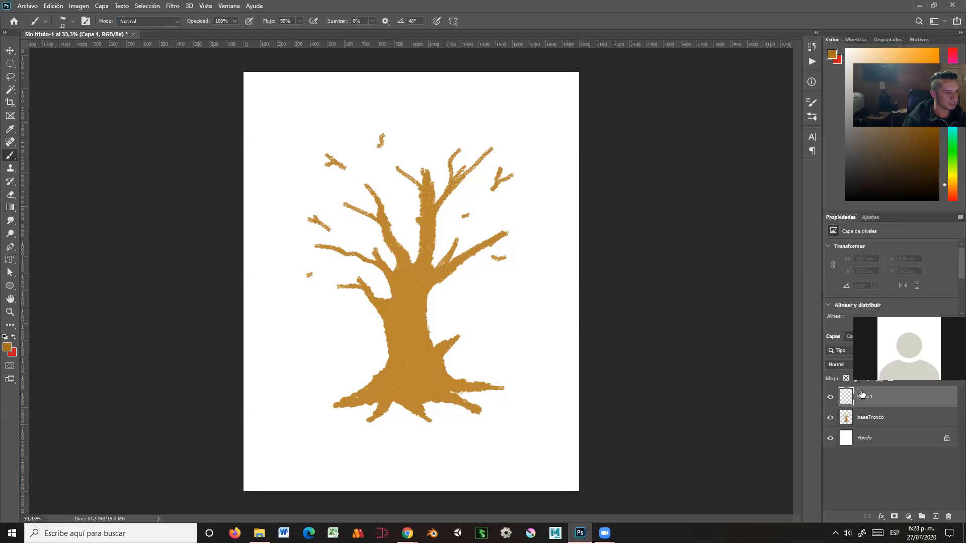
right_click(884, 399)
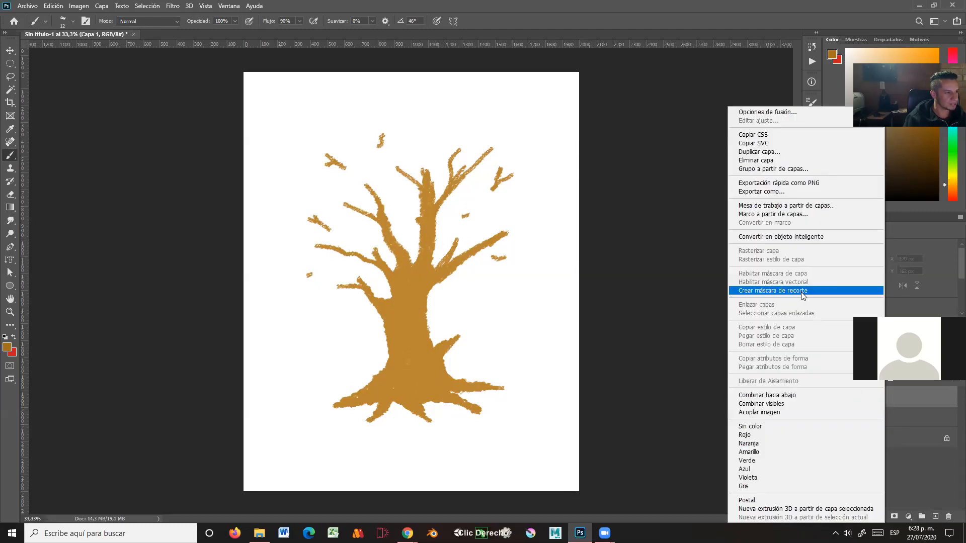
click(802, 291)
double_click(872, 397)
text(sombras)
key(Return)
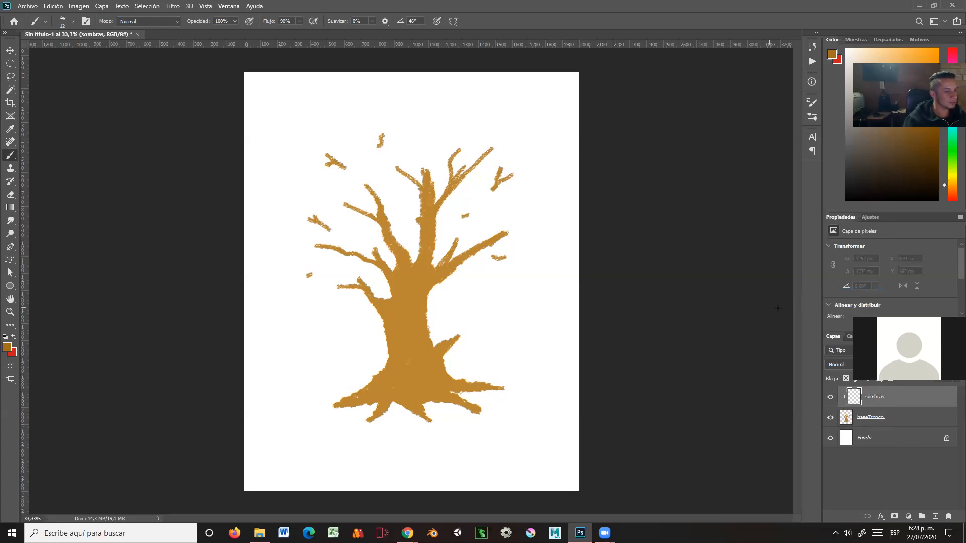
Pick a darker brown and paint shadows along the trunk's left edge and the undersides of the roots
click(934, 108)
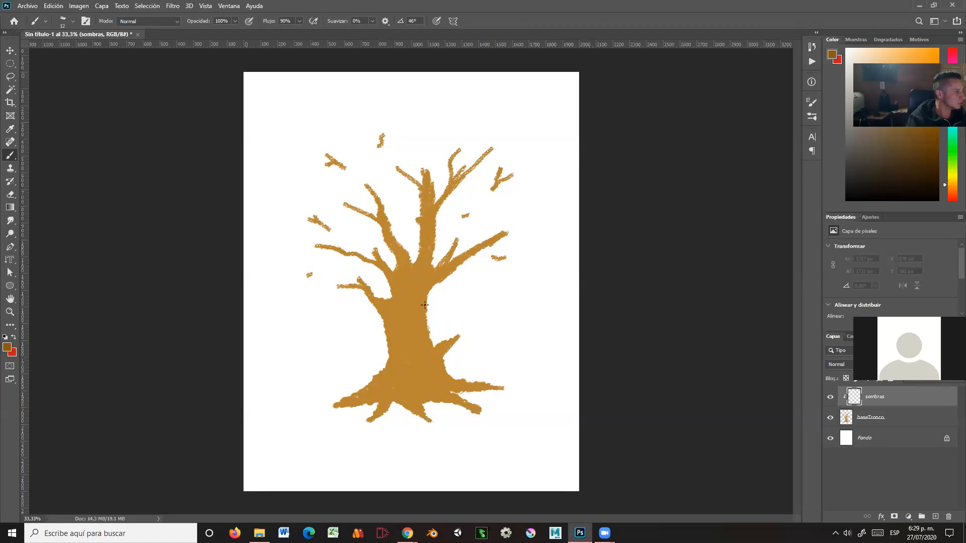
mouse_move(373, 314)
mouse_down()
mouse_move(388, 331)
mouse_move(389, 358)
mouse_move(357, 391)
mouse_move(384, 383)
mouse_up()
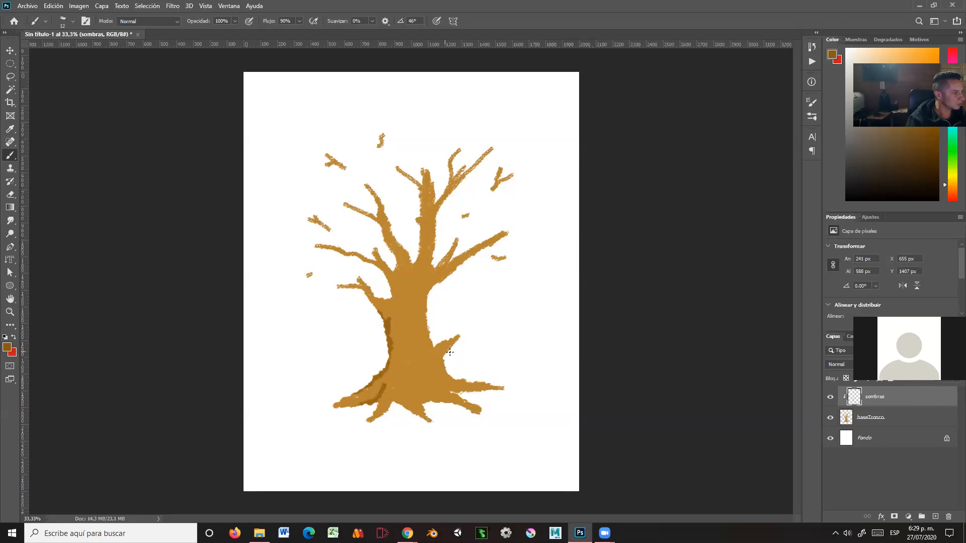
drag(367, 403, 332, 407)
mouse_move(399, 394)
mouse_down()
mouse_move(387, 412)
mouse_move(398, 400)
mouse_move(405, 407)
mouse_move(398, 400)
mouse_move(430, 418)
mouse_up()
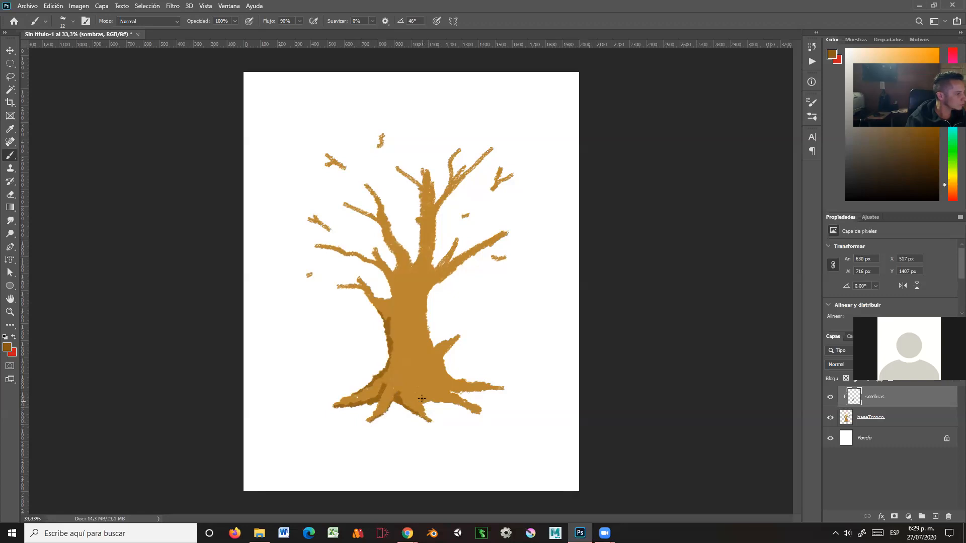
drag(447, 403, 478, 410)
drag(452, 392, 502, 390)
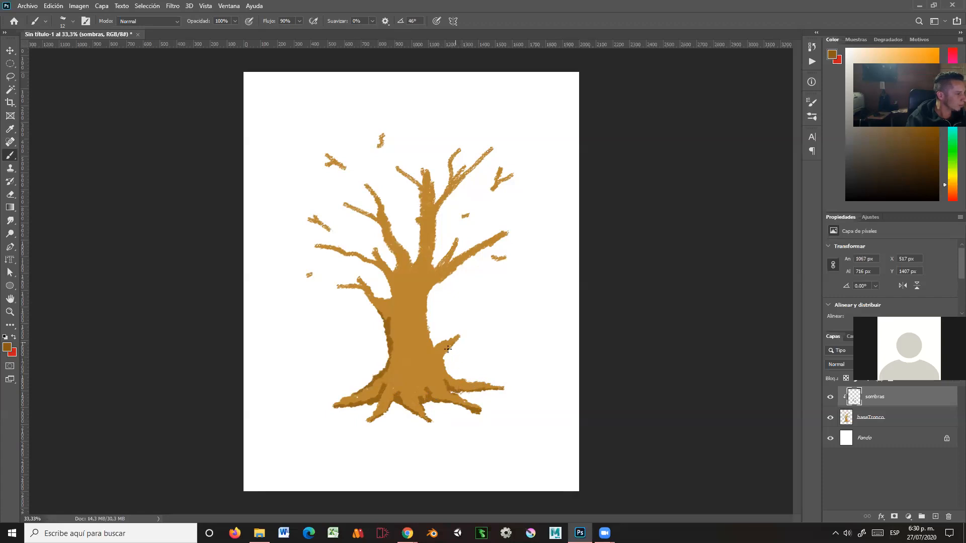
Shade the trunk's right edge, the lower right stub, the centre of the base and the right branch's underside
drag(444, 356, 446, 368)
mouse_move(431, 340)
mouse_down()
mouse_move(428, 330)
mouse_move(430, 343)
mouse_move(404, 369)
mouse_up()
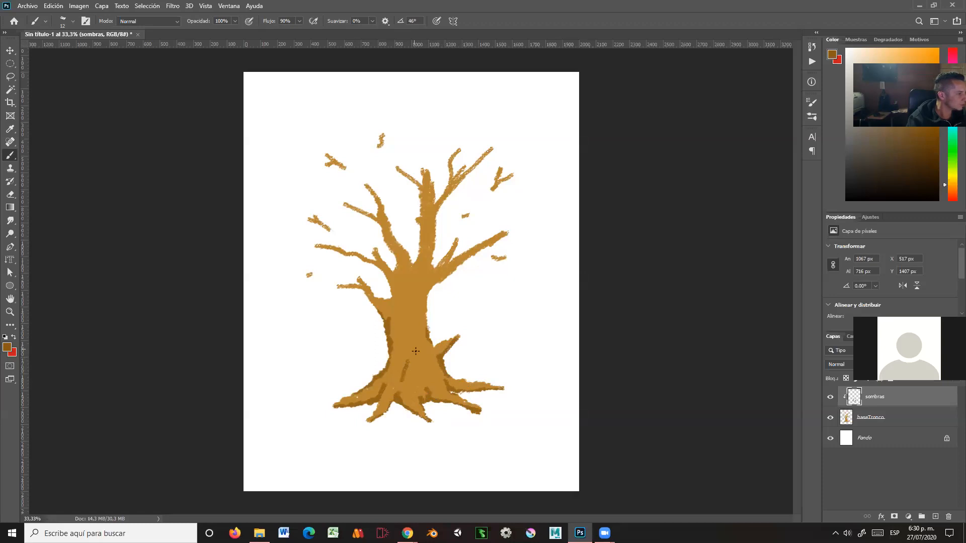
mouse_move(425, 317)
mouse_down()
mouse_move(424, 289)
mouse_move(501, 239)
mouse_move(506, 258)
mouse_up()
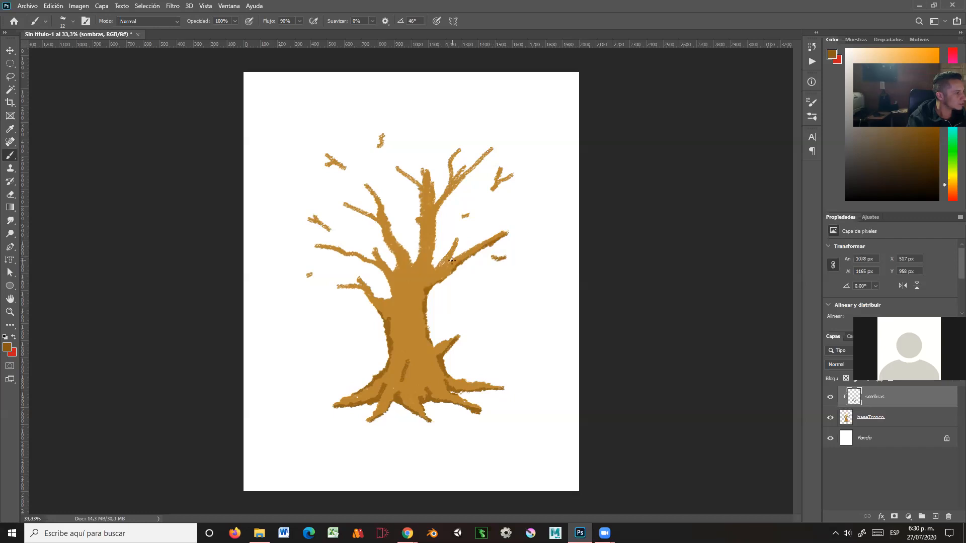
Paint shadows on the right branch's side twig and on the upper-right twigs of the crown
mouse_move(440, 267)
mouse_down()
mouse_move(463, 217)
mouse_move(514, 176)
mouse_move(494, 180)
mouse_move(507, 164)
mouse_up()
drag(435, 216, 459, 181)
drag(473, 170, 493, 148)
drag(455, 179, 467, 167)
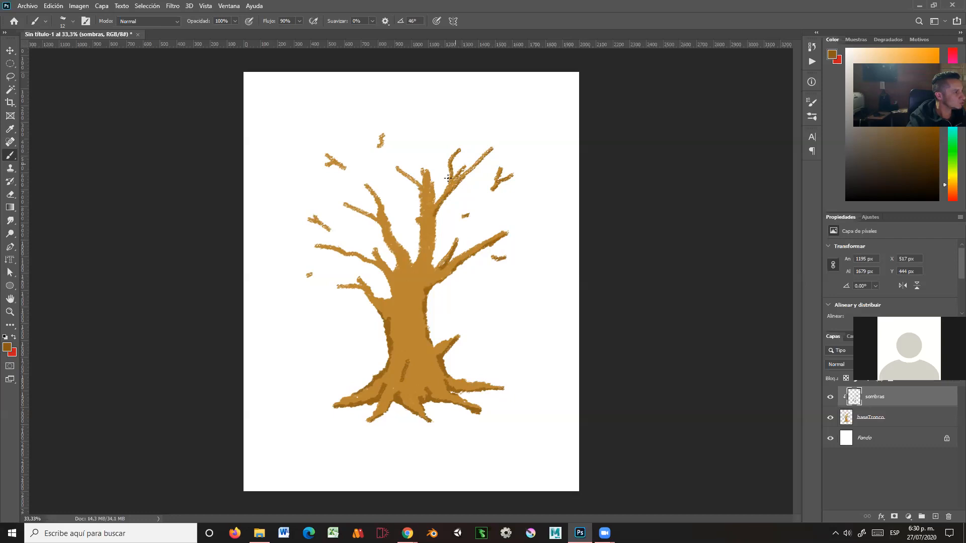
Shade the central branch, the left branches and the detached twigs on the crown's left side
drag(435, 205, 432, 179)
mouse_move(421, 197)
mouse_down()
mouse_move(410, 266)
mouse_move(419, 250)
mouse_move(398, 259)
mouse_move(380, 224)
mouse_move(370, 228)
mouse_move(377, 229)
mouse_move(368, 216)
mouse_move(331, 197)
mouse_move(379, 217)
mouse_up()
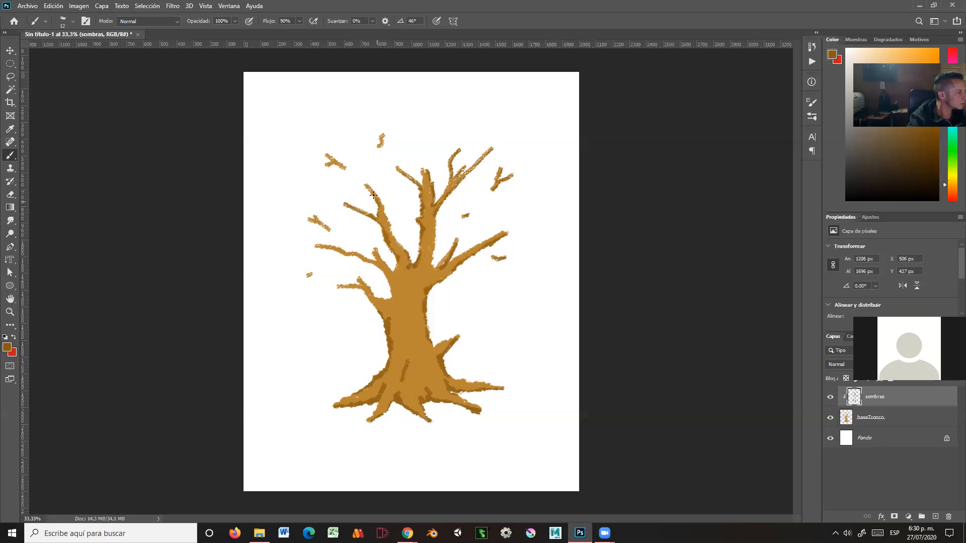
mouse_move(346, 167)
mouse_down()
mouse_move(327, 160)
mouse_move(334, 165)
mouse_up()
mouse_move(381, 151)
mouse_down()
mouse_move(386, 132)
mouse_move(378, 150)
mouse_up()
mouse_move(339, 216)
mouse_down()
mouse_move(326, 229)
mouse_move(304, 219)
mouse_up()
drag(396, 304, 373, 294)
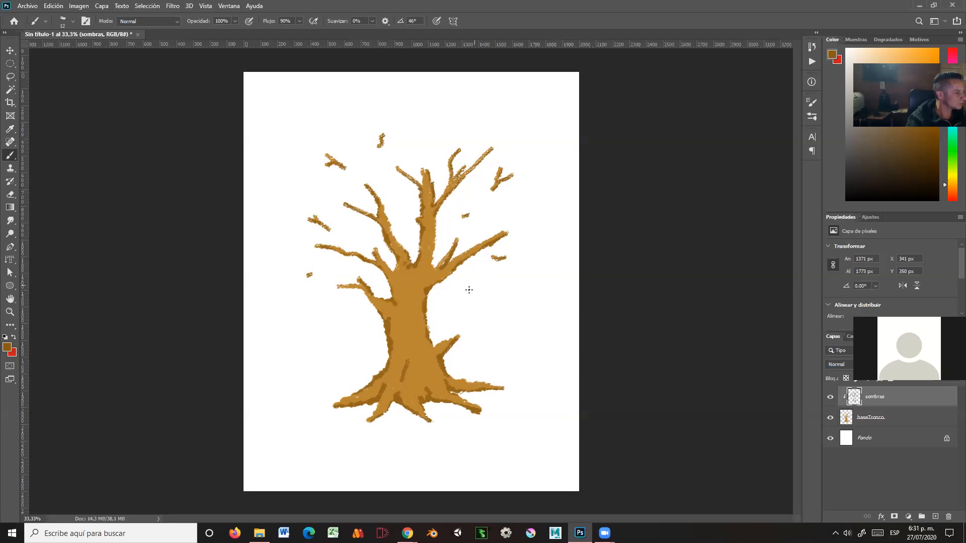
Reduce the brush size to 1 px for fine shading on the trunk
key(z)
drag(492, 296, 506, 301)
key(b)
alt+right_click(491, 286)
alt+right_click(491, 287)
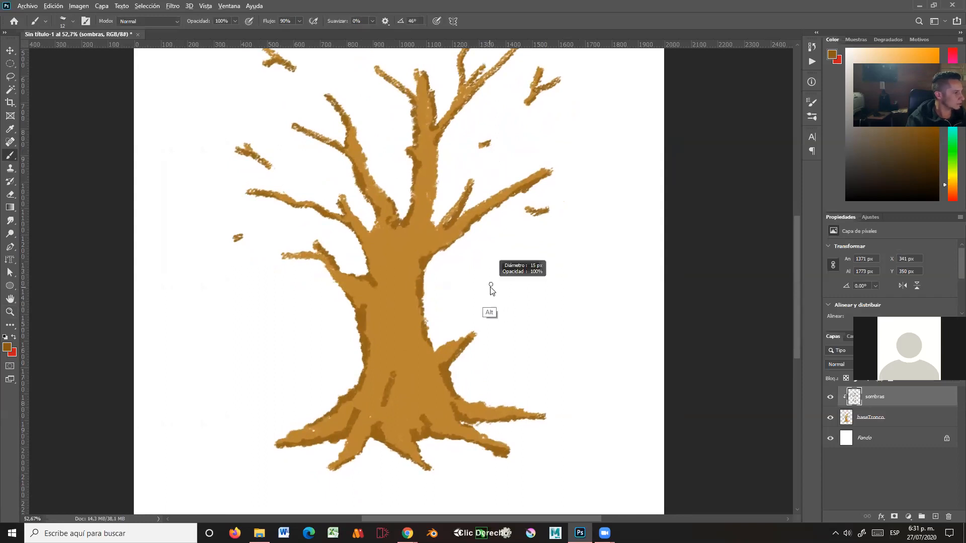
drag(490, 288, 486, 287)
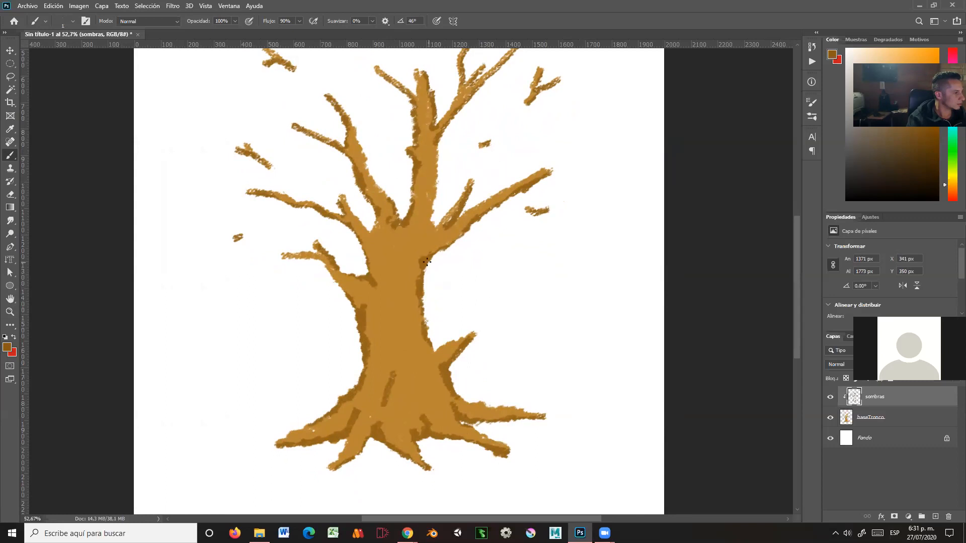
Set the brush size to 5 px and paint fine bark lines along the trunk, branches and roots on the sombras layer
alt+right_click(420, 288)
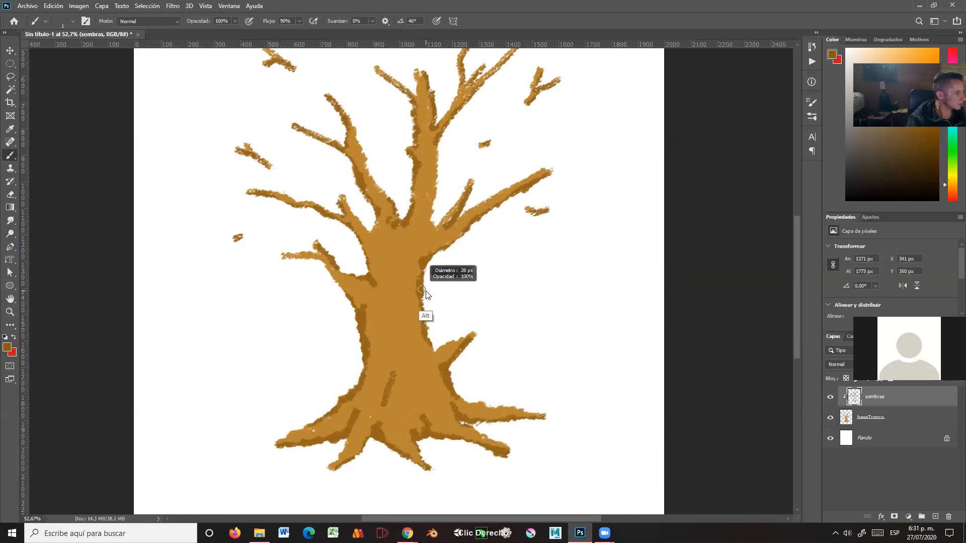
drag(423, 295, 400, 295)
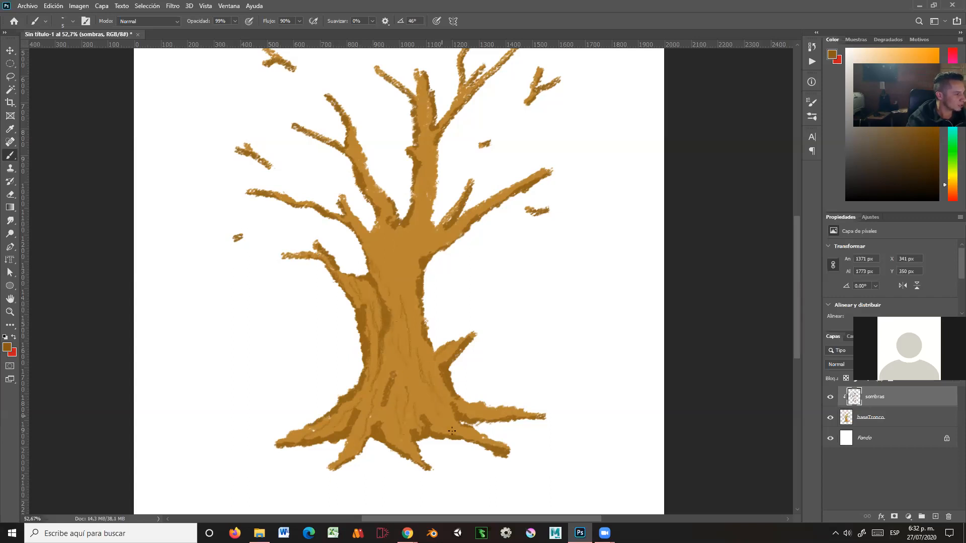
drag(455, 426, 493, 441)
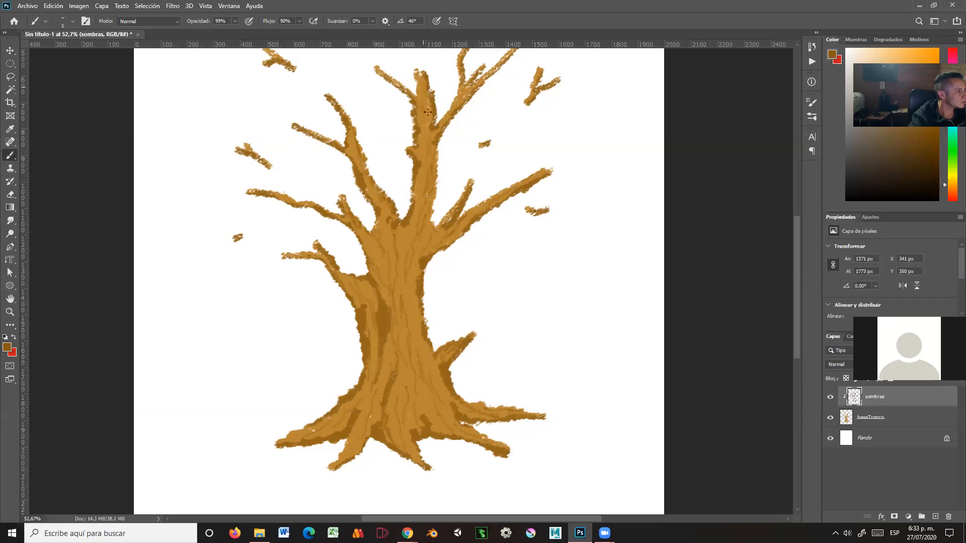
Add a new layer above sombras, clip it to the tree with a clipping mask, and choose a darker brown
key(space)
drag(470, 127, 465, 157)
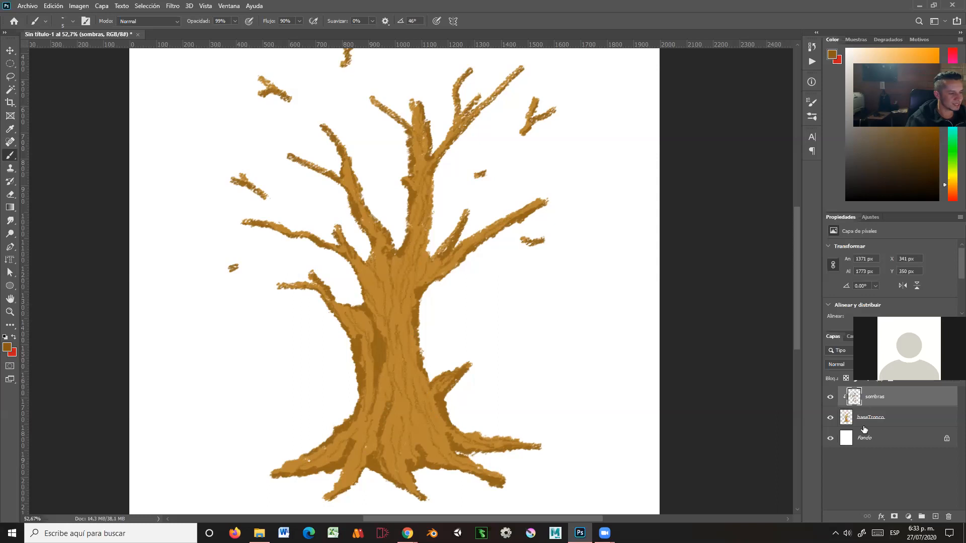
click(935, 517)
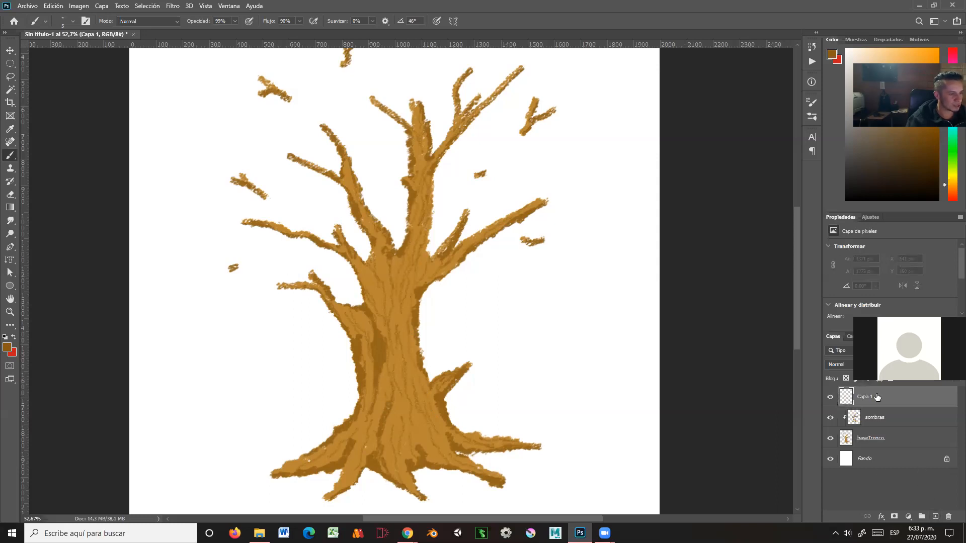
right_click(879, 396)
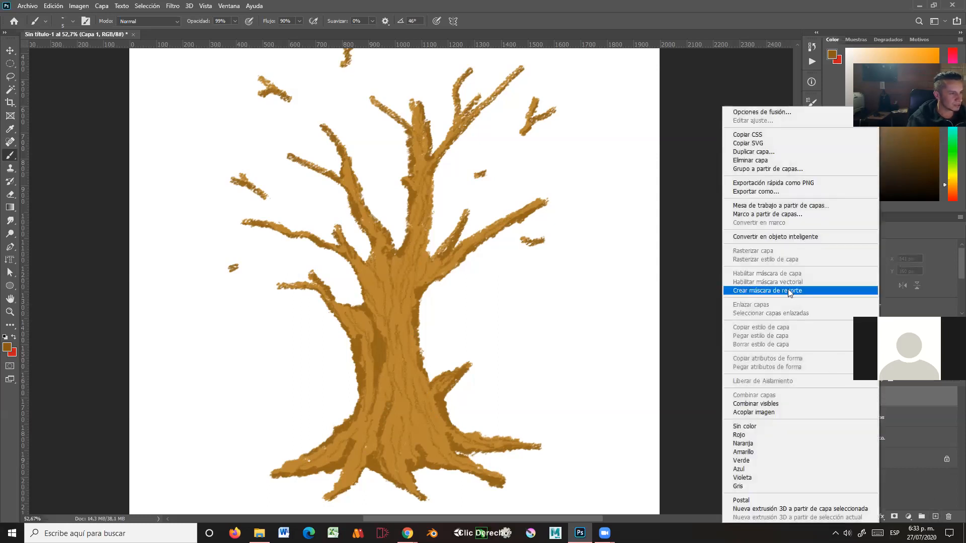
click(788, 290)
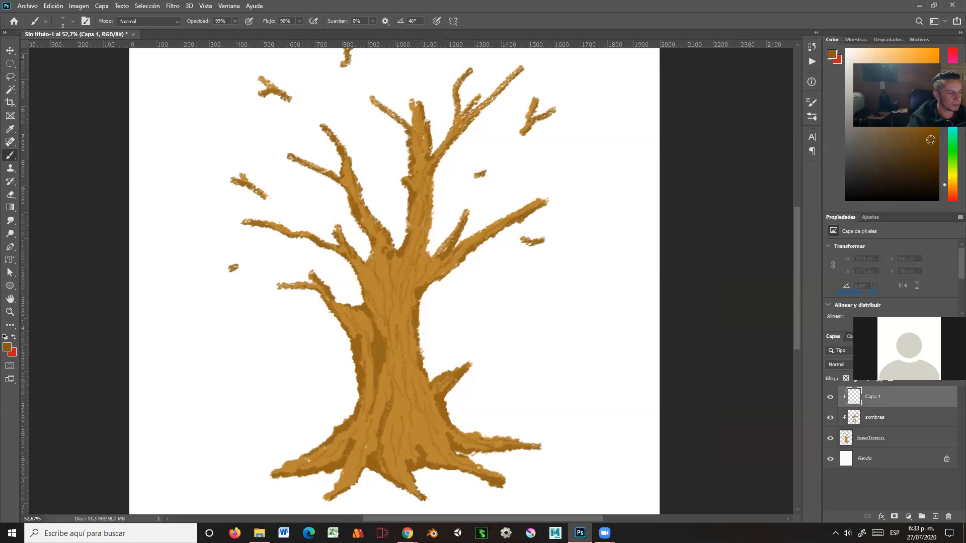
click(929, 144)
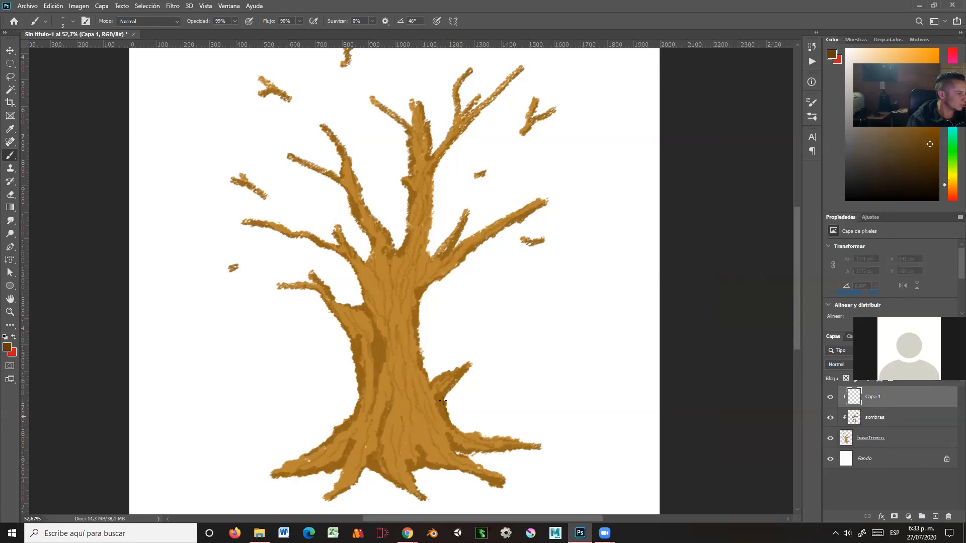
Paint darker shadows on the lower right stub, the trunk's lower right edge and the right-hand roots
drag(480, 382, 503, 329)
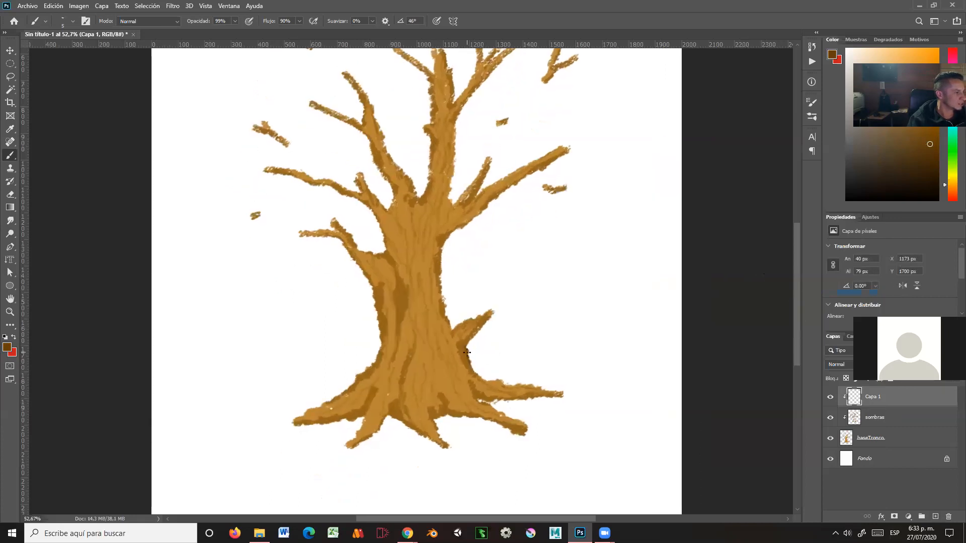
drag(476, 377, 478, 378)
drag(466, 346, 494, 307)
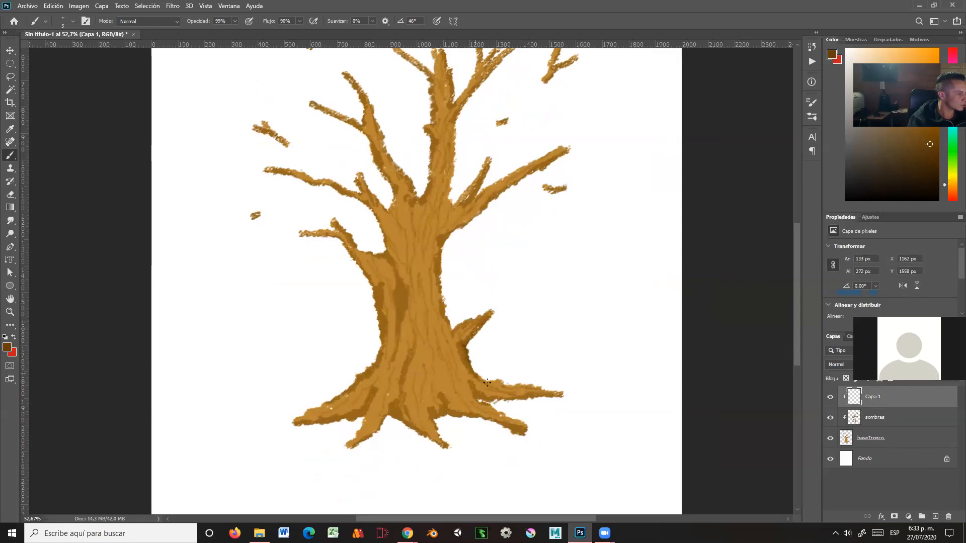
mouse_move(482, 400)
mouse_down()
mouse_move(473, 394)
mouse_move(494, 406)
mouse_up()
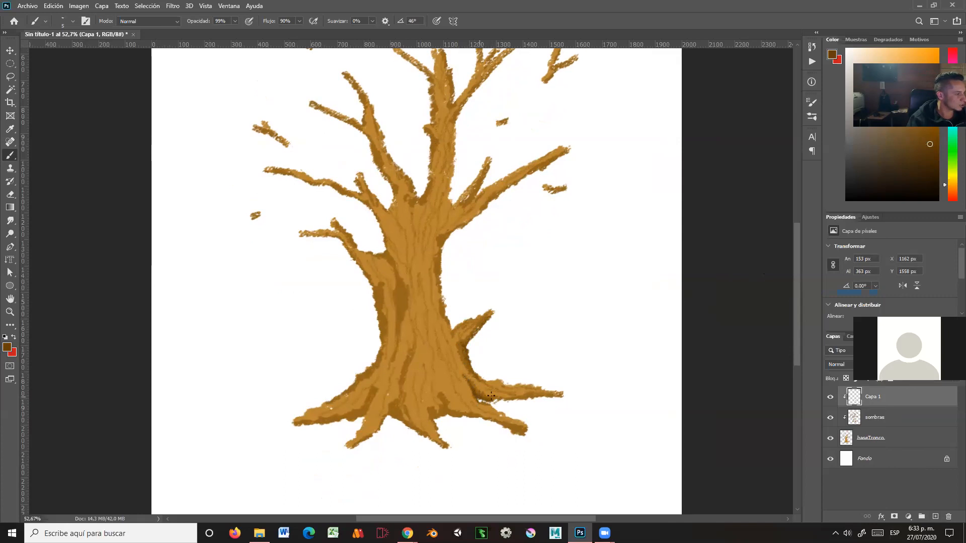
drag(499, 398, 528, 400)
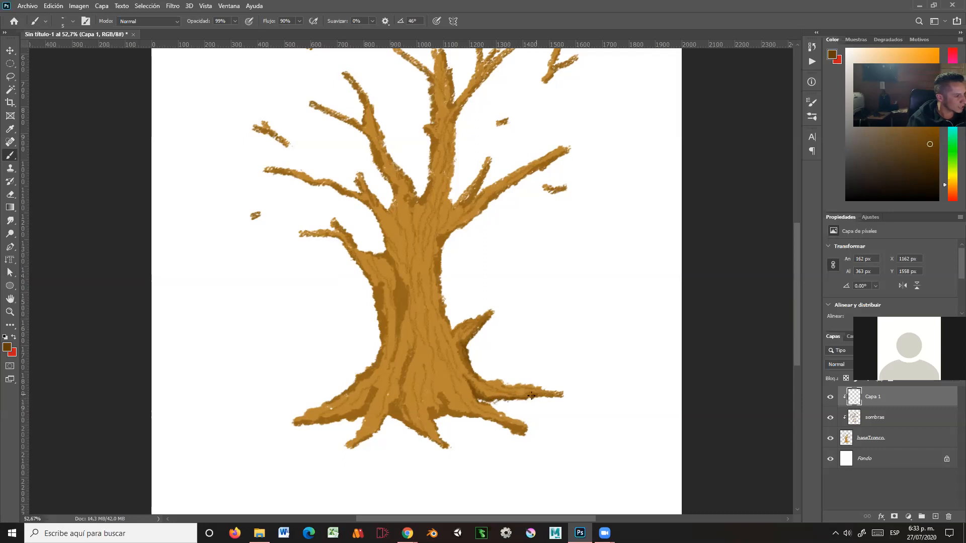
mouse_move(564, 392)
mouse_down()
mouse_move(494, 400)
mouse_move(454, 357)
mouse_up()
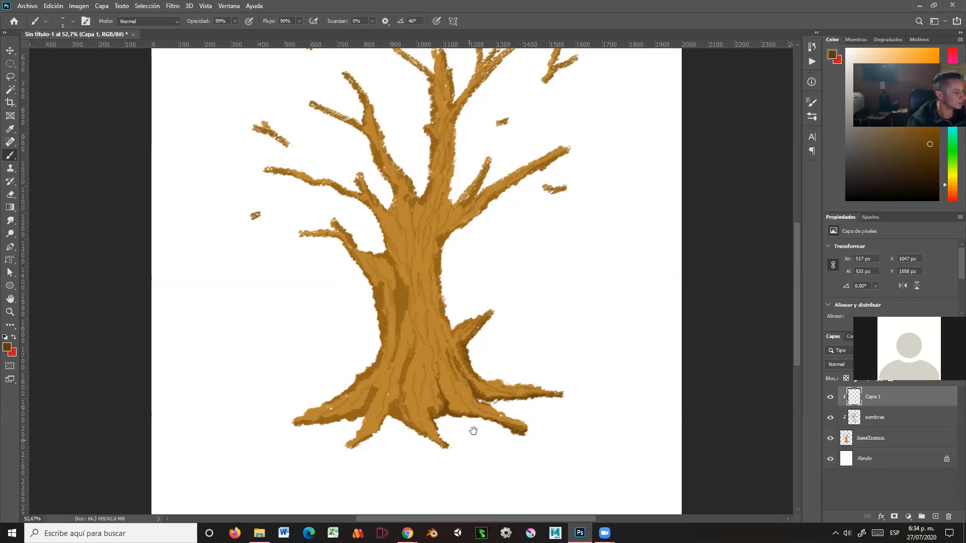
Paint dark shadows and creases between the central roots and at the base of the left roots
drag(469, 437, 496, 409)
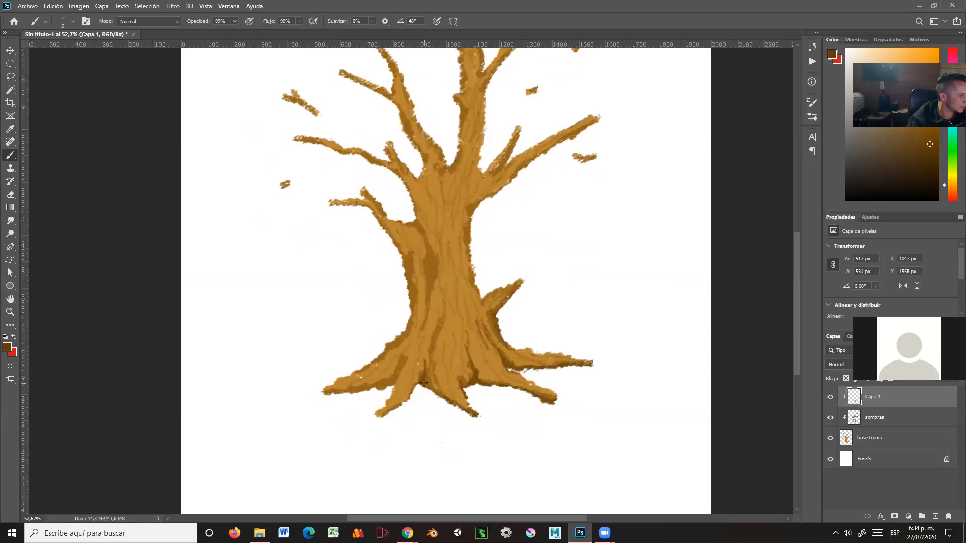
drag(424, 376, 440, 333)
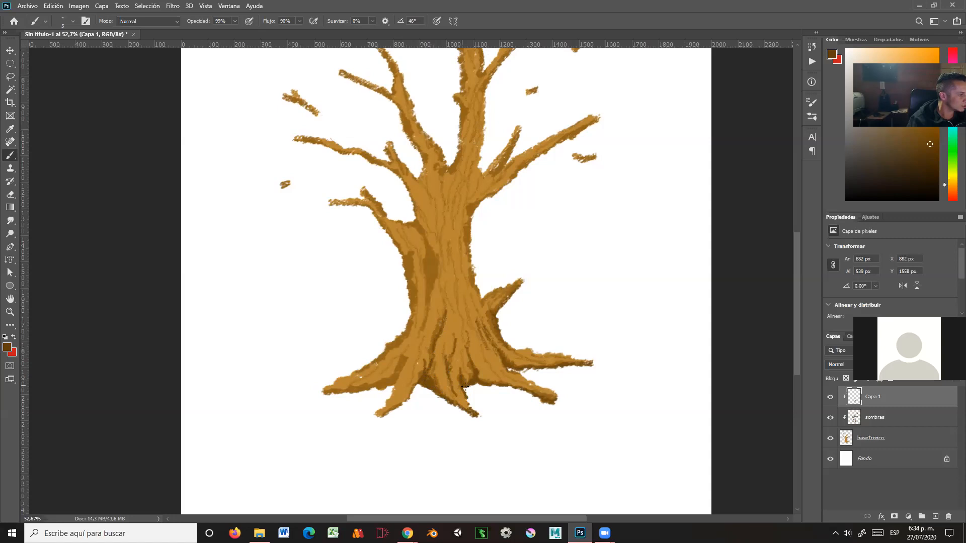
mouse_move(419, 386)
mouse_down()
mouse_move(388, 412)
mouse_move(467, 404)
mouse_up()
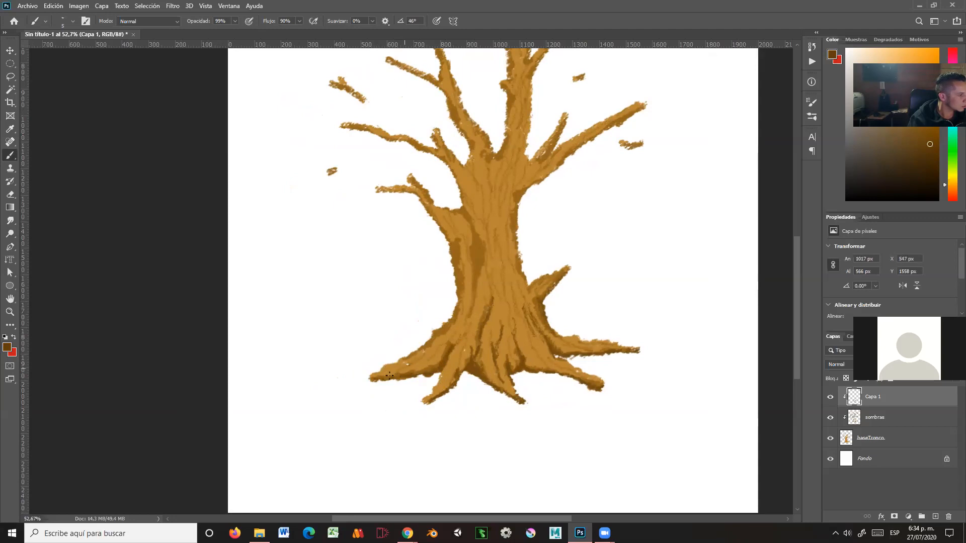
Set the brush tip angle to 106° and darken the upper edge of the far-left root
click(812, 102)
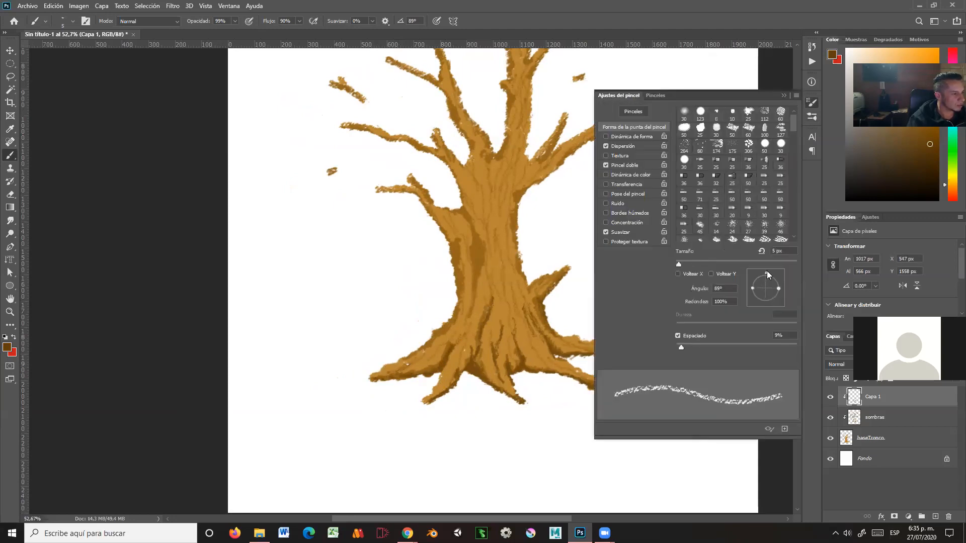
drag(767, 271, 761, 272)
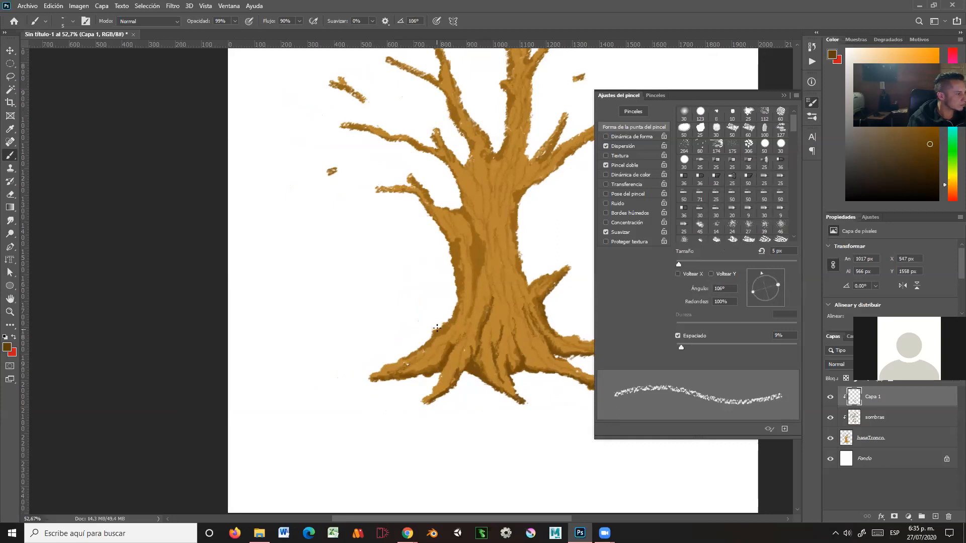
drag(425, 346, 372, 379)
click(785, 96)
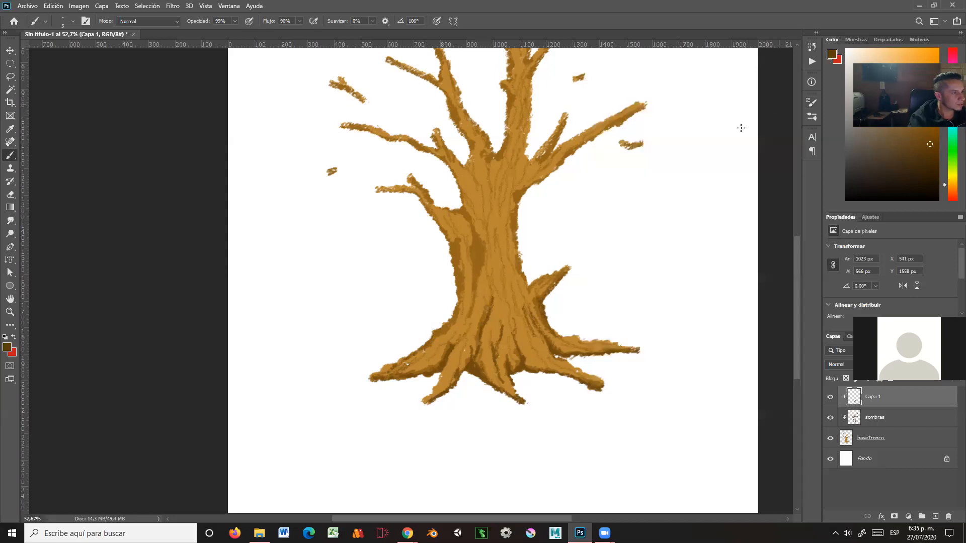
Save the document as claseArbol2 in the ilustracionDigital folder in Photoshop format with maximum compatibility
key(ctrl+s)
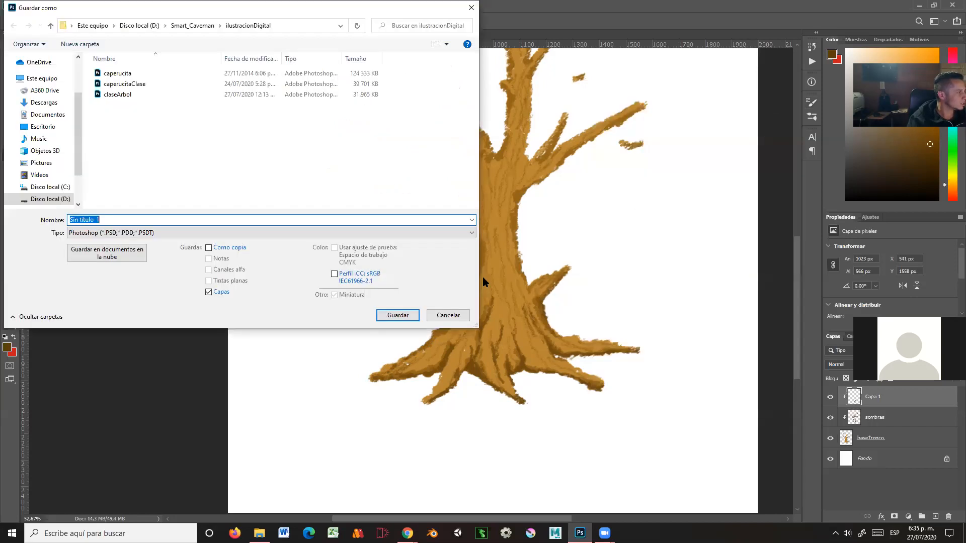
click(132, 96)
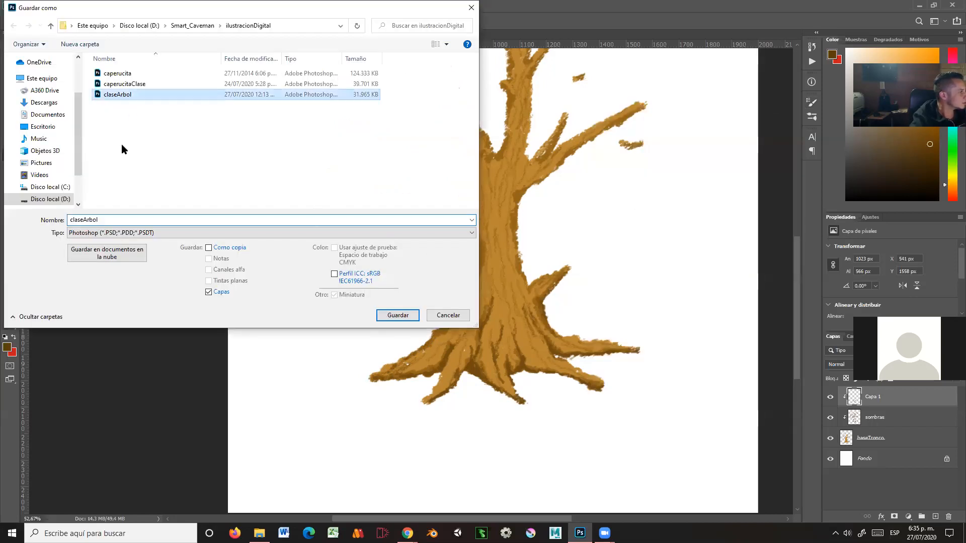
click(106, 219)
click(105, 219)
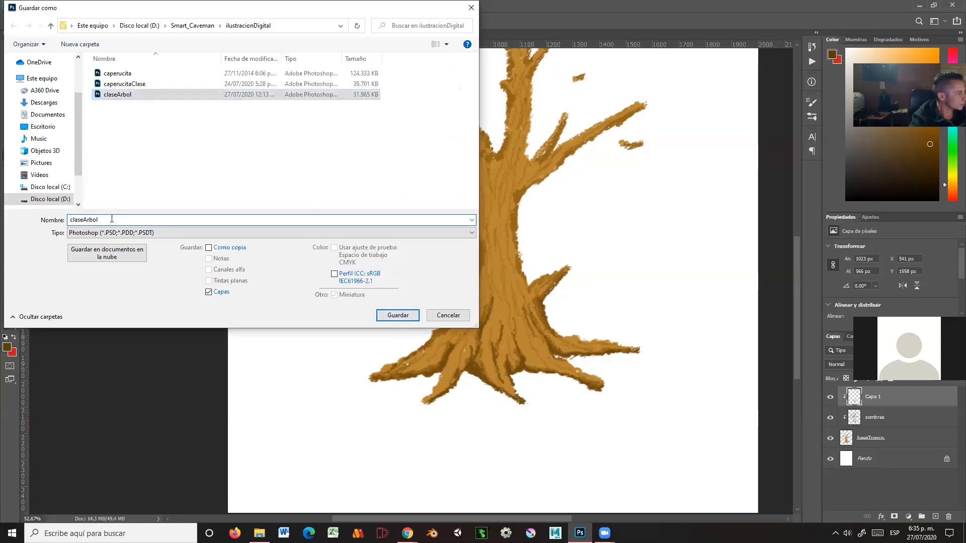
text(2)
click(402, 316)
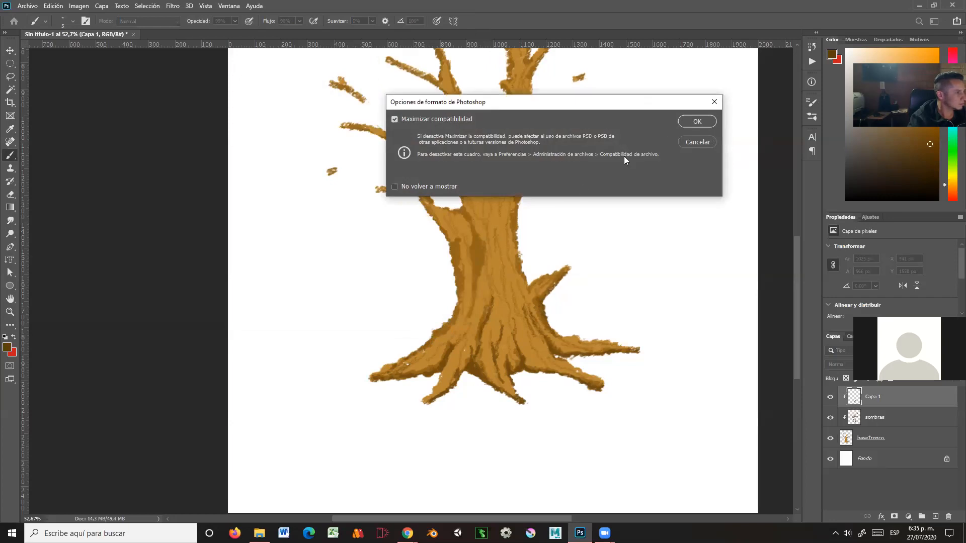
click(696, 123)
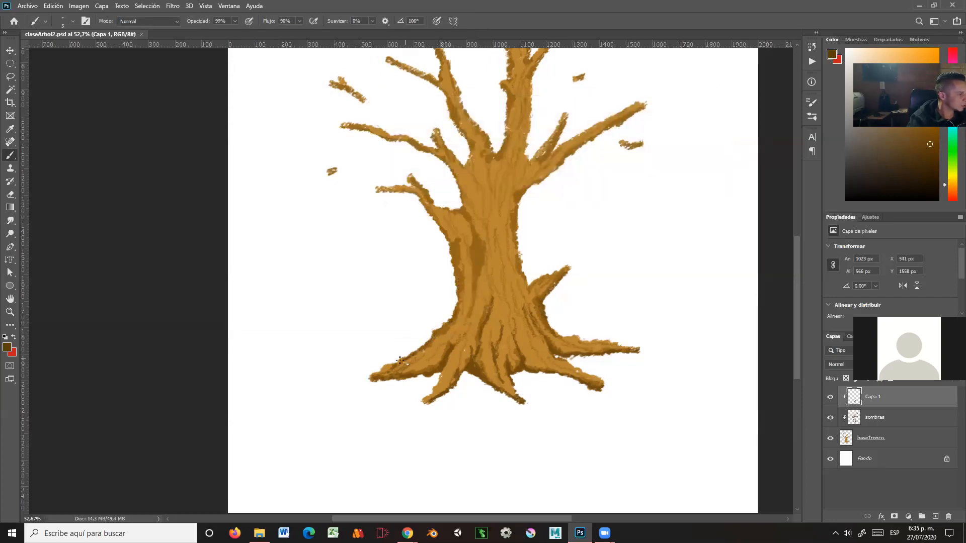
Darken the far-left root, the hollow in the middle of the trunk and the trunk's left edge
drag(459, 348, 450, 343)
mouse_move(439, 358)
mouse_down()
mouse_move(387, 377)
mouse_move(449, 350)
mouse_move(439, 367)
mouse_move(403, 370)
mouse_up()
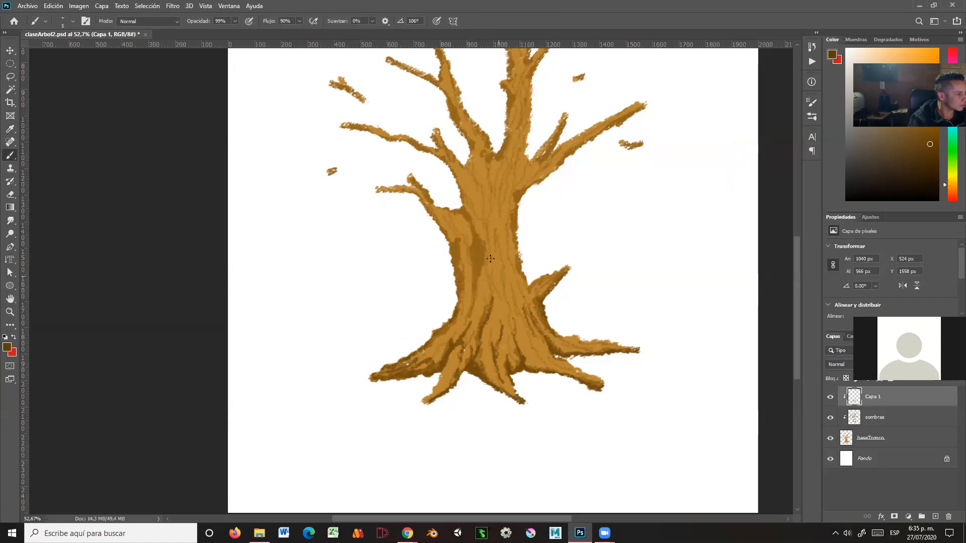
mouse_move(484, 246)
mouse_down()
mouse_move(471, 310)
mouse_move(484, 260)
mouse_move(470, 218)
mouse_move(473, 254)
mouse_up()
drag(481, 246, 478, 267)
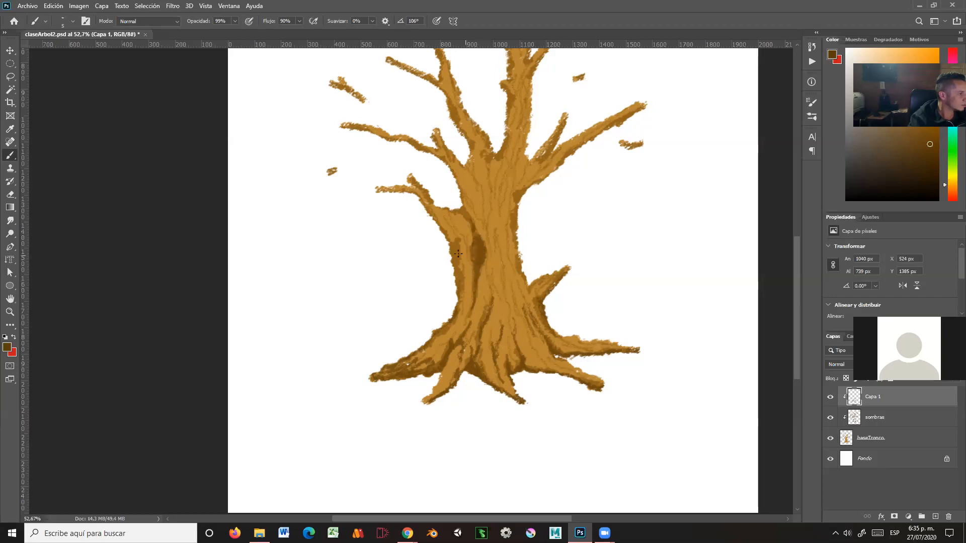
drag(456, 225, 454, 295)
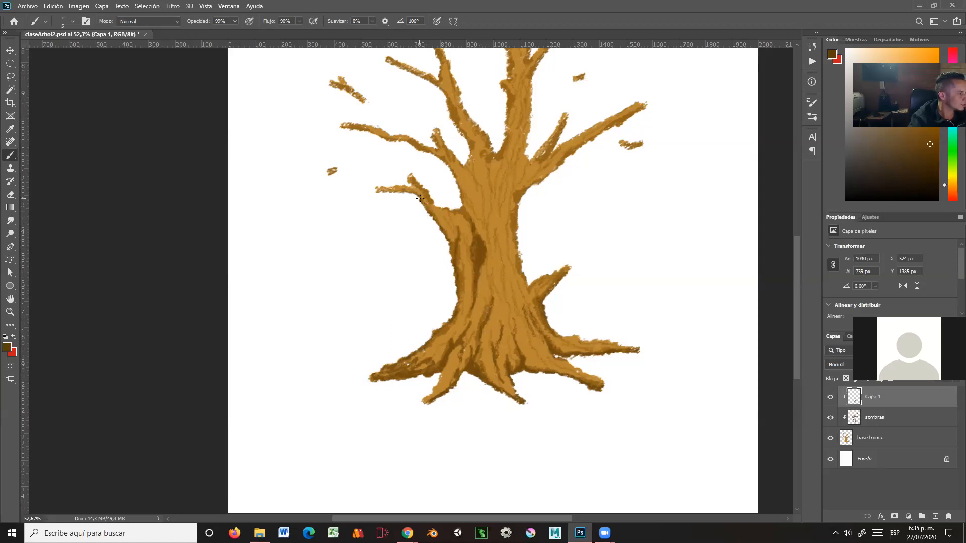
Paint dark shadows under the left-hand branches and their twigs, and in the fork where they join the trunk
drag(412, 180, 405, 186)
mouse_move(460, 195)
mouse_down()
mouse_move(488, 222)
mouse_move(514, 272)
mouse_up()
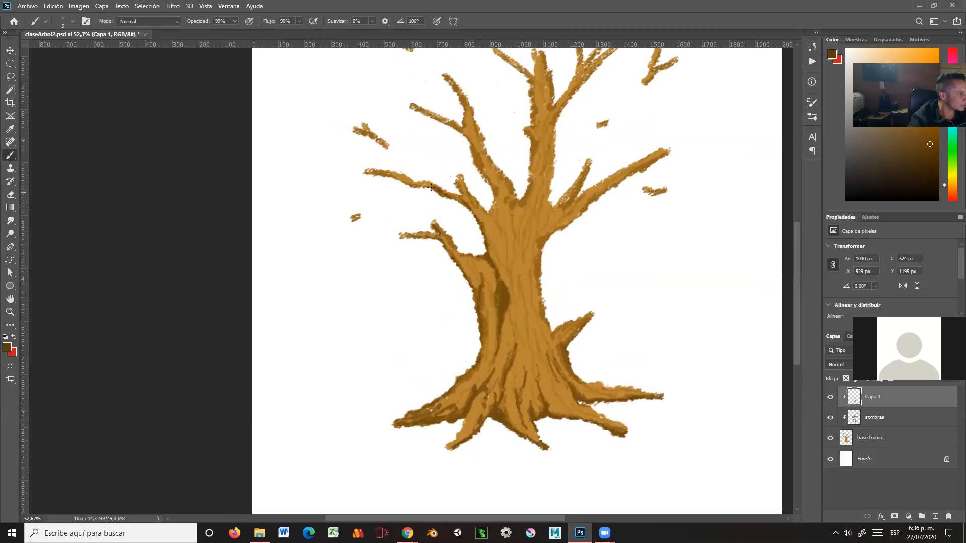
mouse_move(417, 184)
mouse_down()
mouse_move(386, 172)
mouse_move(396, 185)
mouse_up()
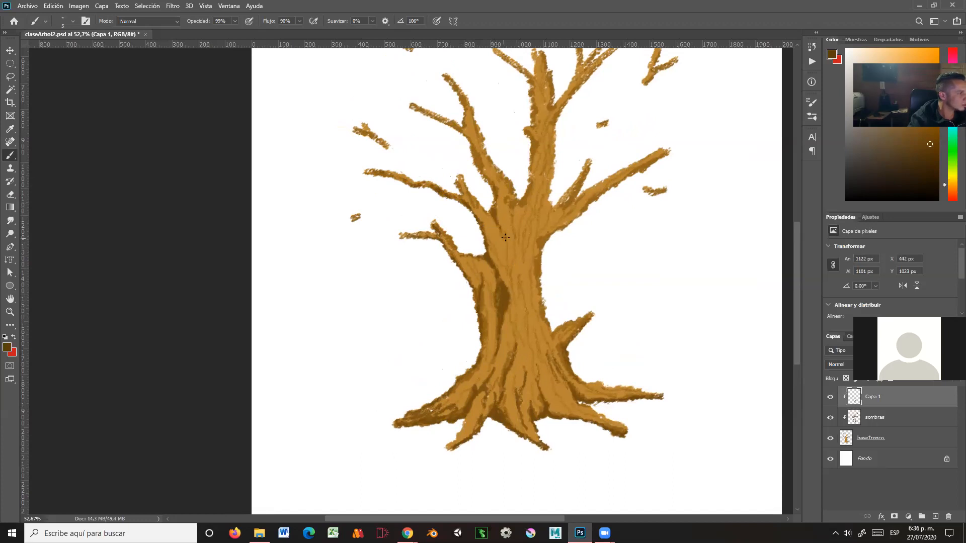
drag(508, 210, 516, 199)
mouse_move(498, 170)
mouse_down()
mouse_move(508, 179)
mouse_move(493, 194)
mouse_up()
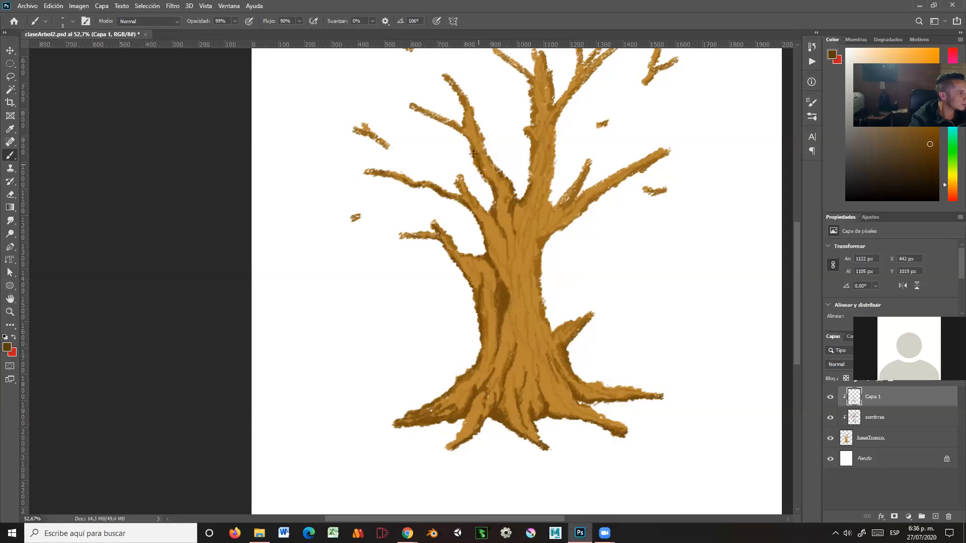
drag(423, 107, 435, 117)
Darken the upper-right branches, the central branch and the detached twig on the crown's right side
drag(530, 142, 562, 203)
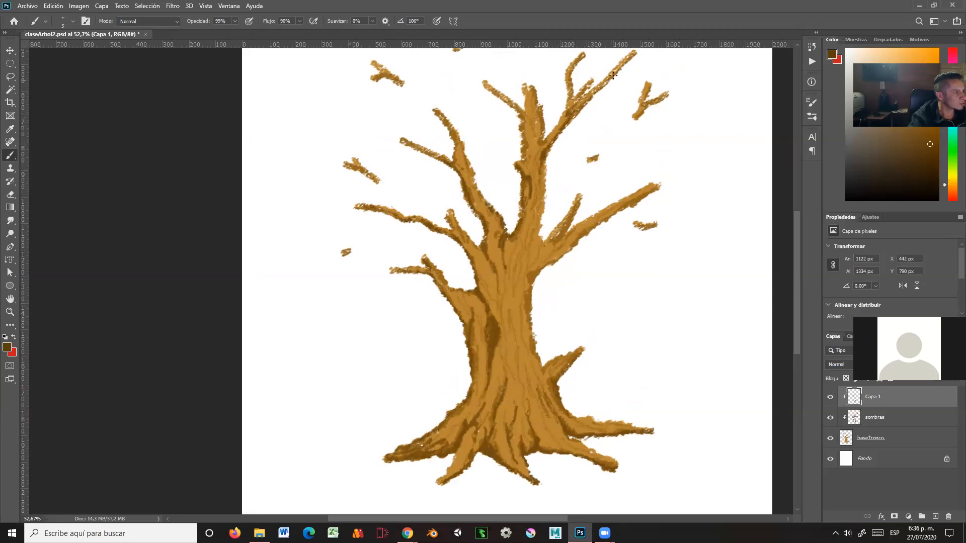
drag(633, 55, 574, 103)
mouse_move(532, 152)
mouse_down()
mouse_move(534, 101)
mouse_move(515, 114)
mouse_move(495, 91)
mouse_move(526, 141)
mouse_up()
drag(643, 104, 648, 106)
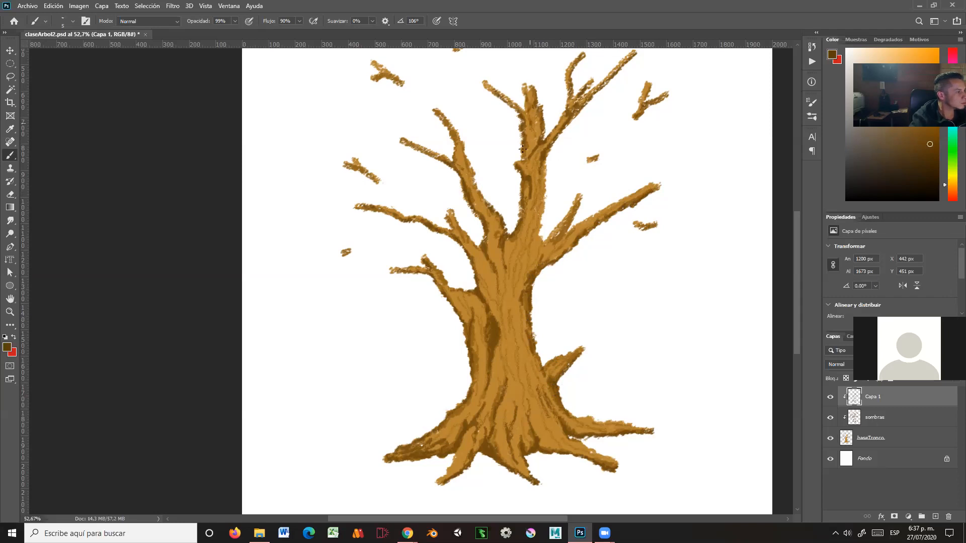
Choose a darker brown and add a new layer above Capa 1, clipped to the base trunk layer
click(932, 169)
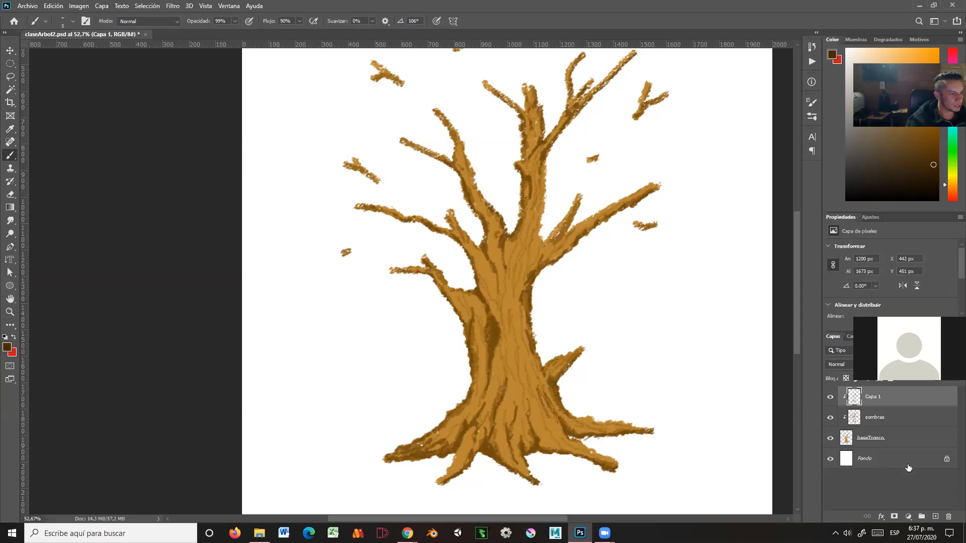
click(935, 517)
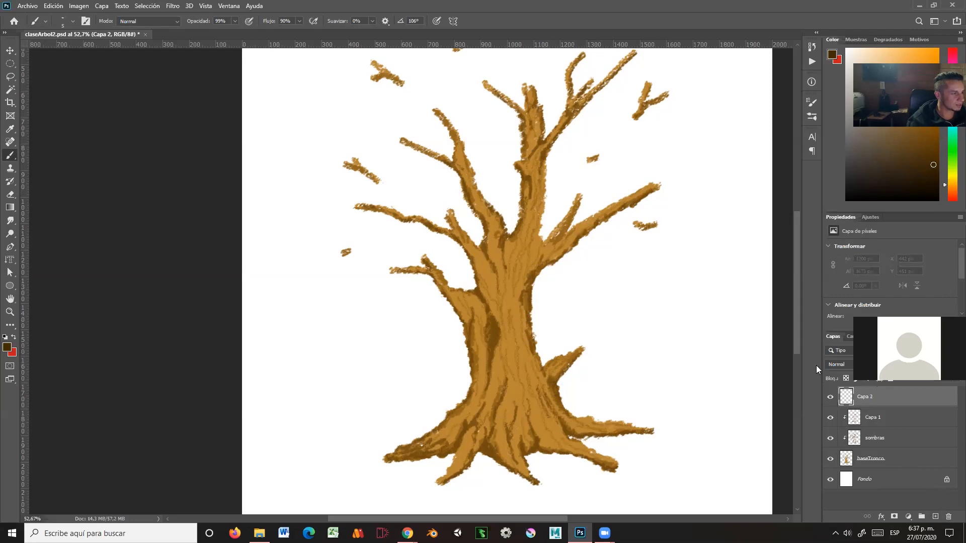
right_click(887, 400)
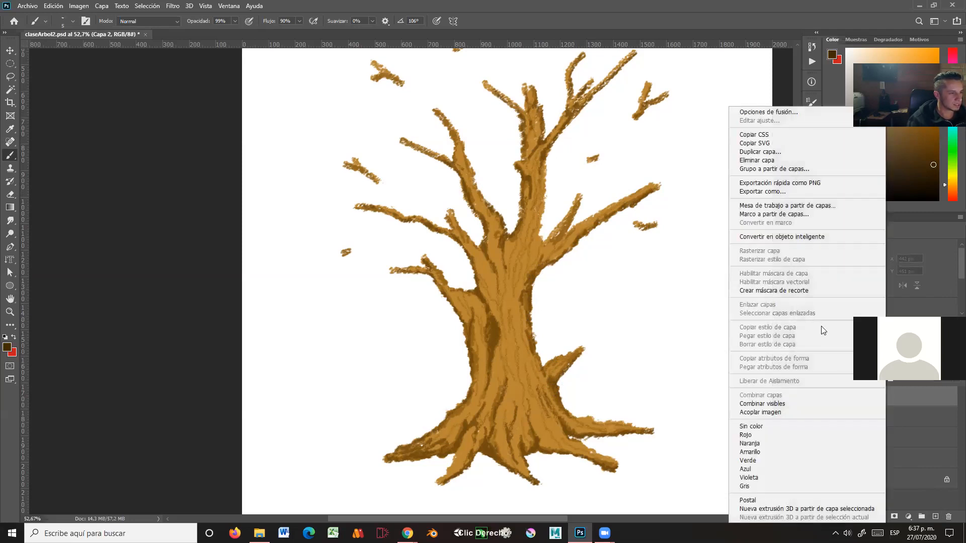
click(805, 292)
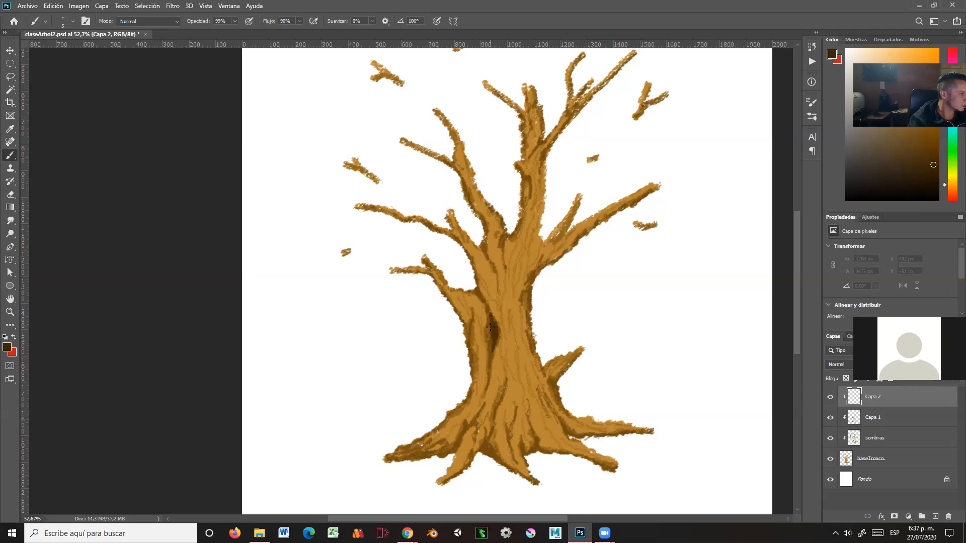
Paint darker brown shadows in the trunk hollow and central grooves, and along the undersides of the right-hand roots
drag(491, 367, 490, 359)
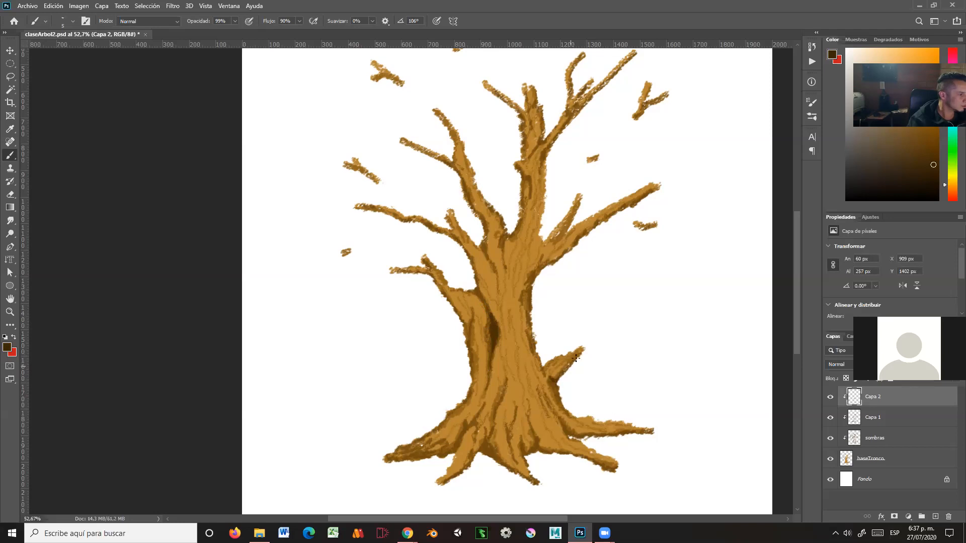
drag(565, 400, 569, 433)
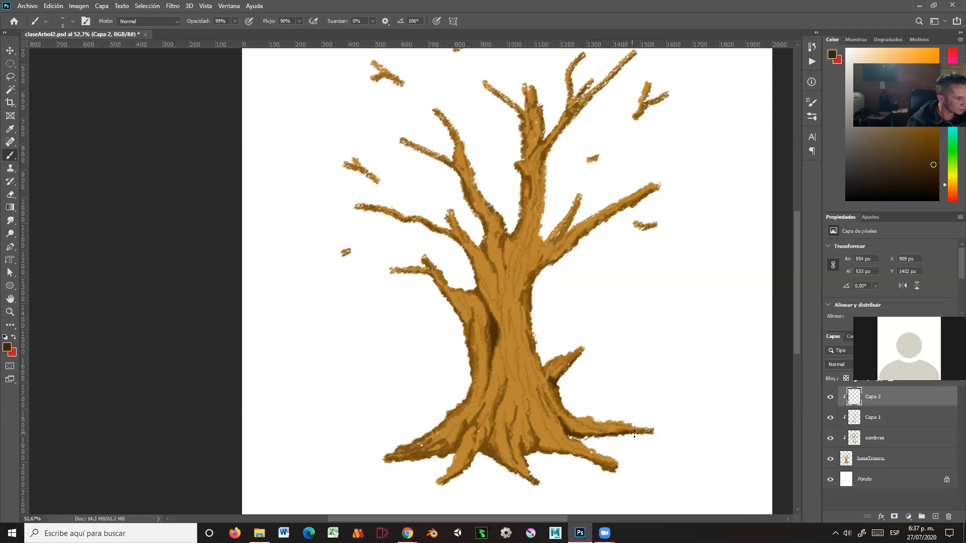
drag(649, 430, 536, 449)
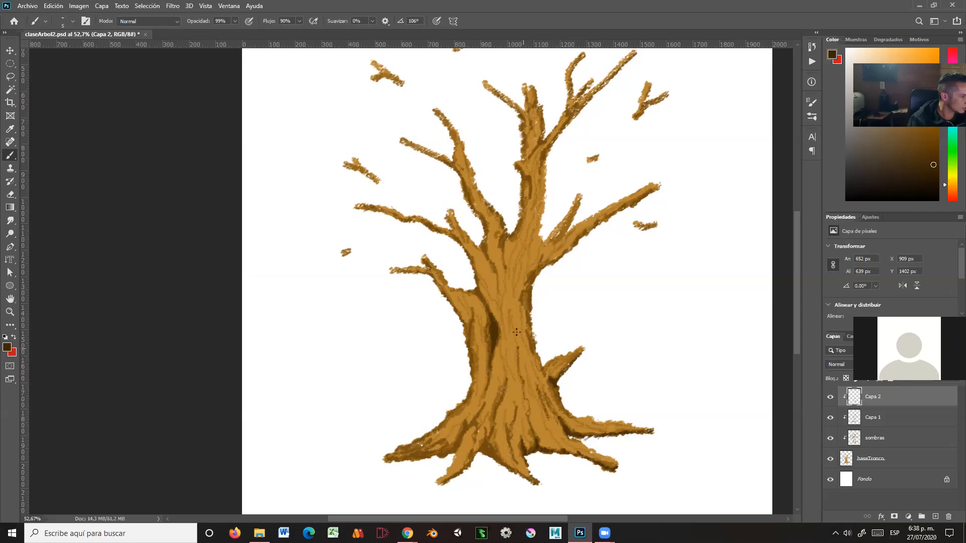
mouse_move(513, 316)
mouse_down()
mouse_move(512, 385)
mouse_move(509, 367)
mouse_move(505, 373)
mouse_up()
drag(490, 313, 483, 302)
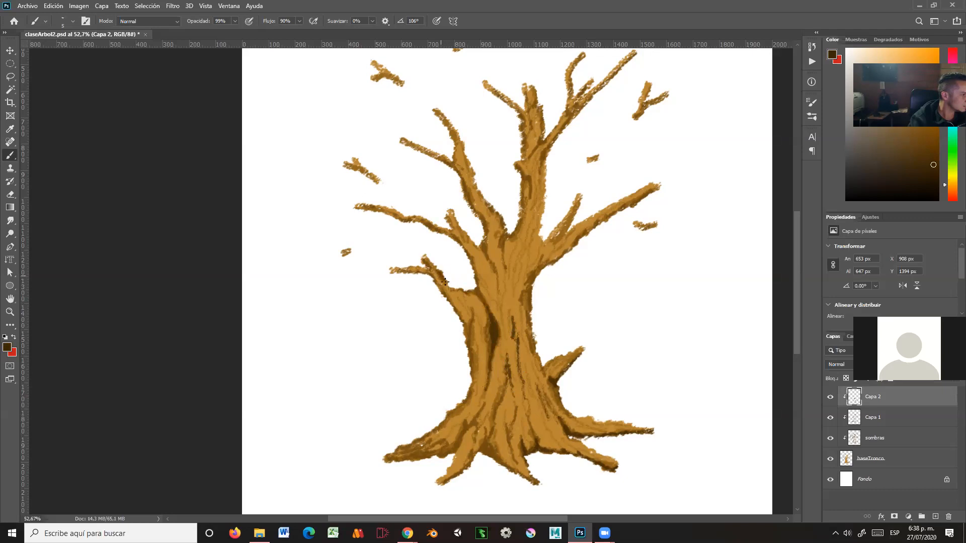
Darken the trunk's left edge below the lowest left branch and the underside of the far-left root
drag(446, 295, 471, 337)
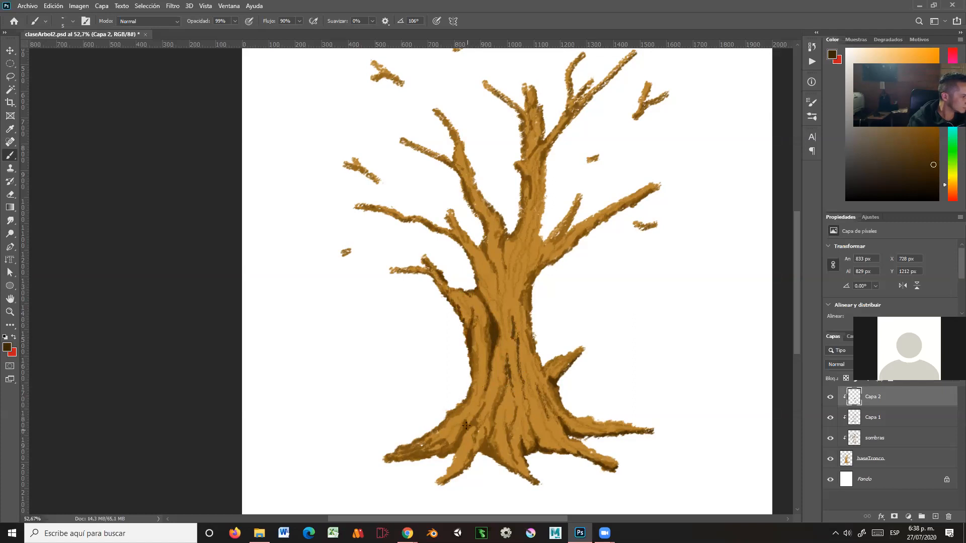
drag(466, 433, 456, 446)
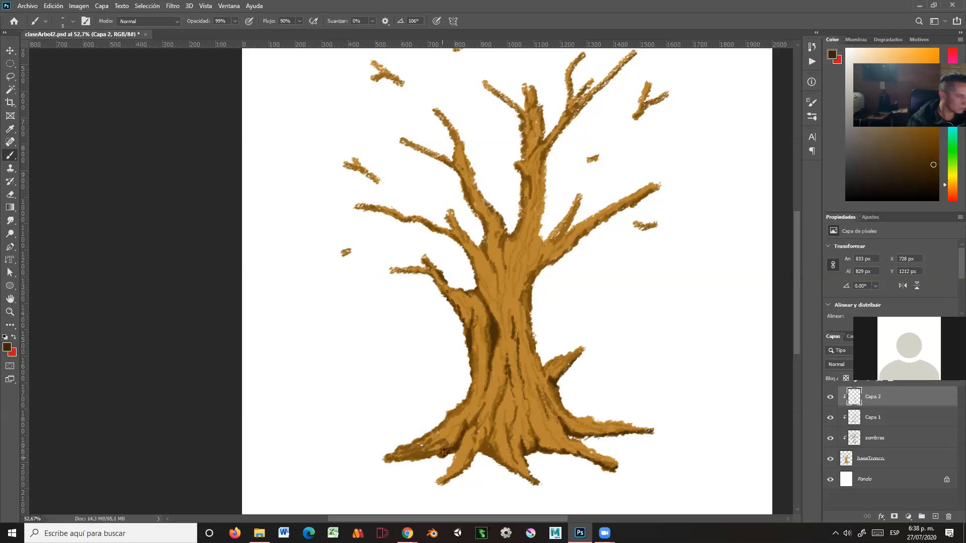
drag(426, 457, 384, 461)
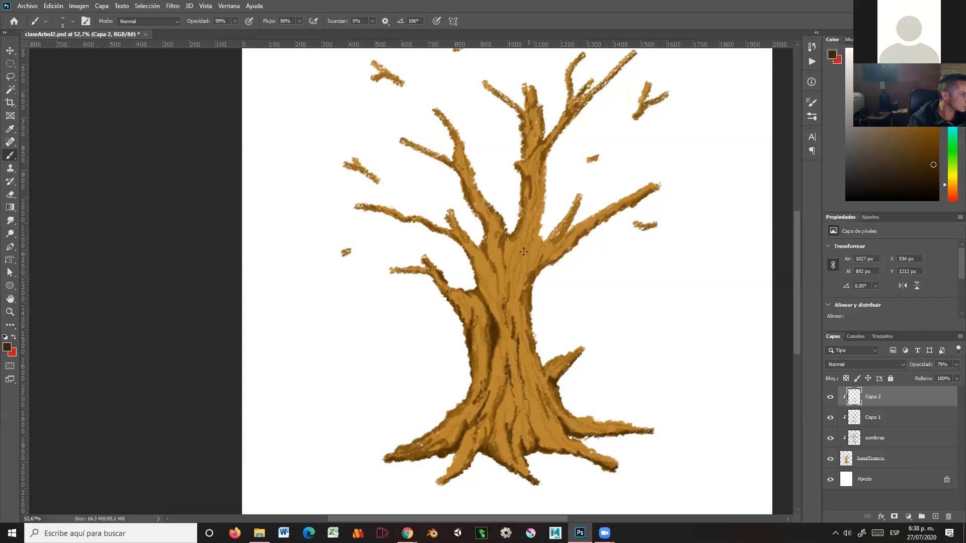
Add dark brown shading to the upper trunk and main fork, extending it along the left and upper-right branches
drag(509, 266, 503, 248)
mouse_move(526, 217)
mouse_down()
mouse_move(510, 235)
mouse_move(514, 224)
mouse_up()
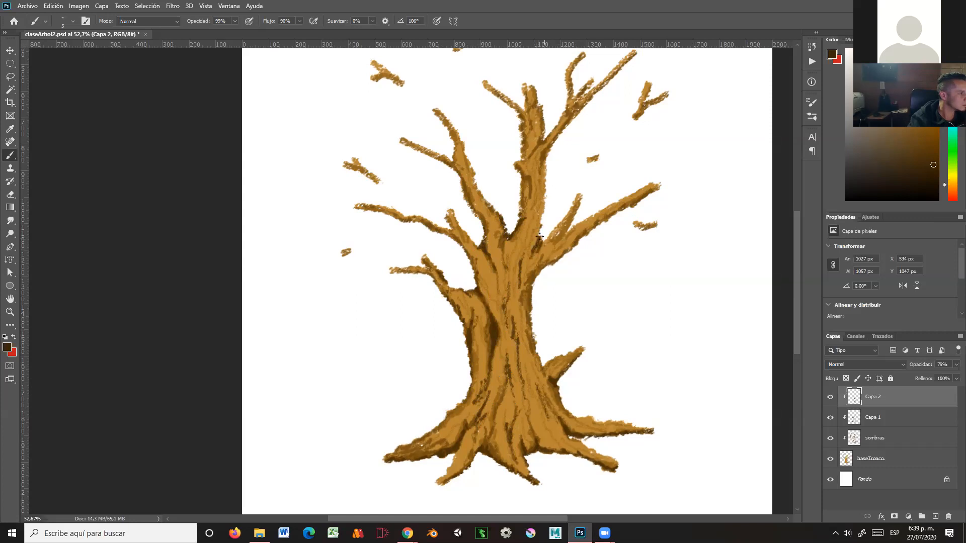
mouse_move(547, 238)
mouse_down()
mouse_move(566, 214)
mouse_move(541, 227)
mouse_move(541, 188)
mouse_move(531, 188)
mouse_up()
drag(570, 231, 549, 246)
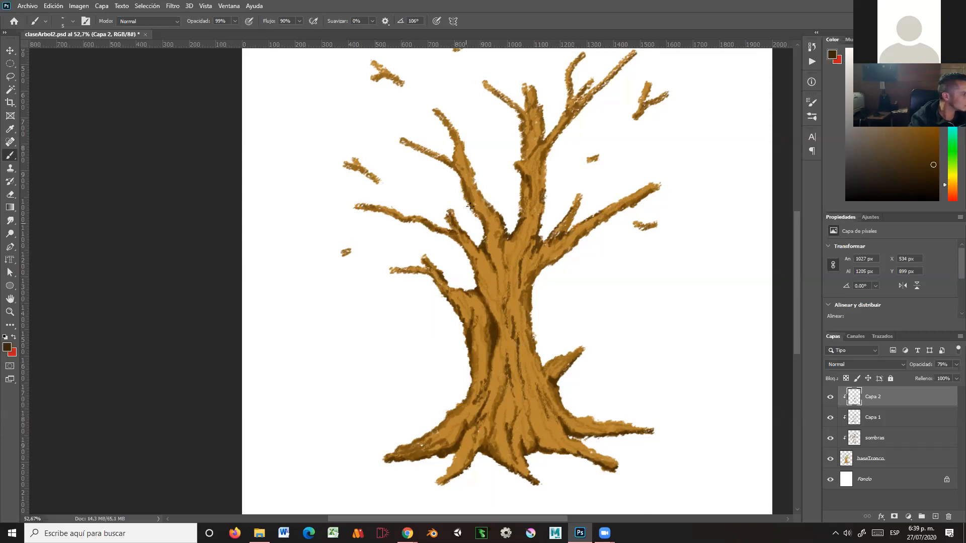
drag(453, 158, 446, 130)
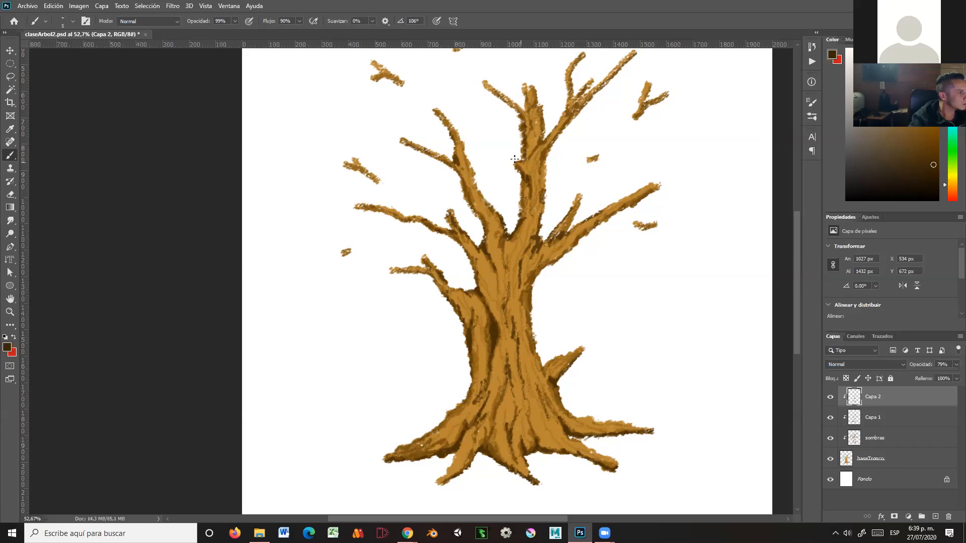
drag(546, 144, 579, 100)
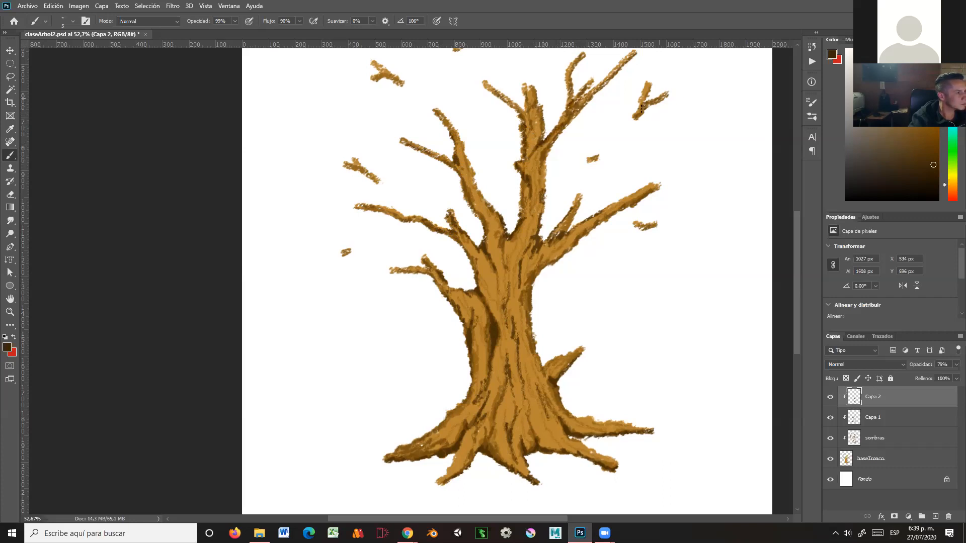
Shade the detached twigs on the crown's left side and top, and add dark strokes near the central branch's tip
drag(518, 300, 542, 355)
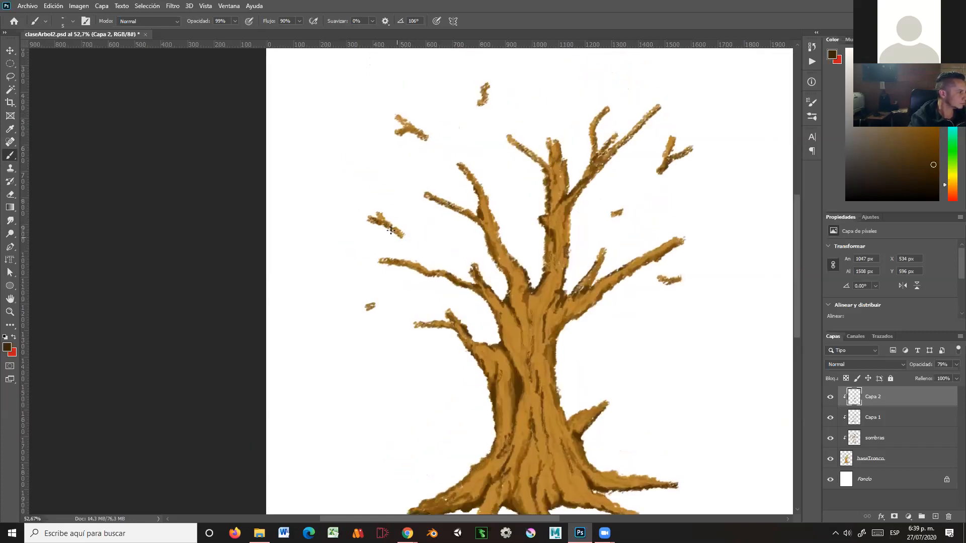
click(371, 307)
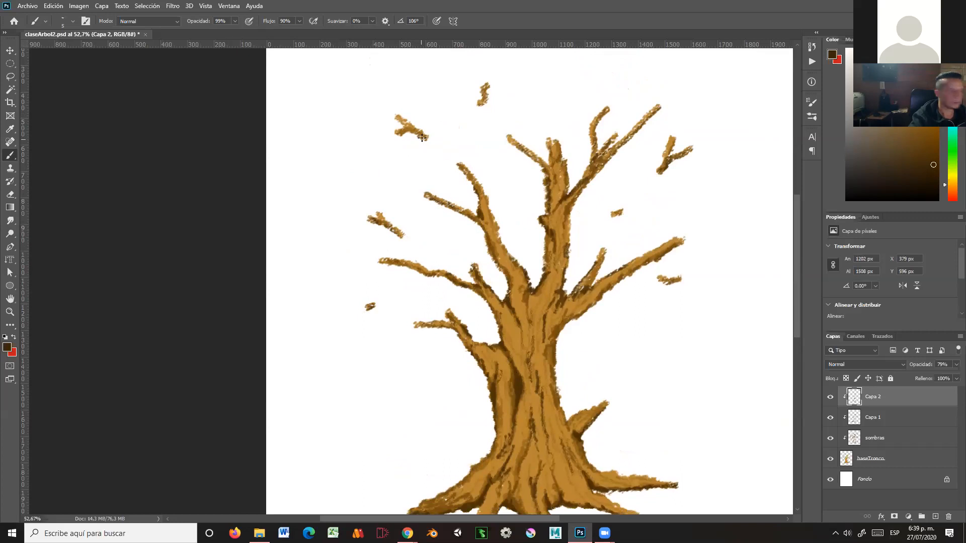
drag(400, 133, 420, 136)
drag(484, 87, 484, 106)
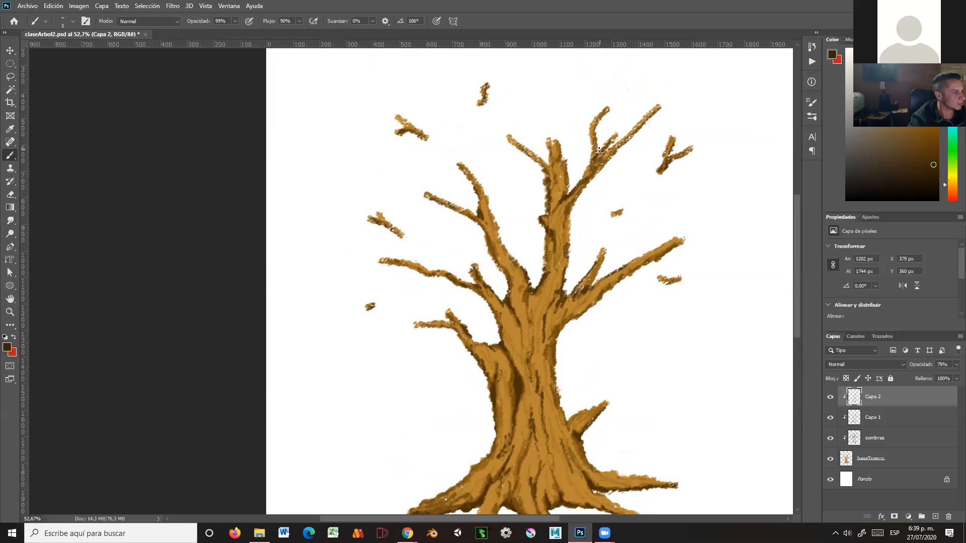
drag(560, 164, 561, 170)
Paint dark bark lines from the main fork into the upper trunk and left branch, and deepen the far-left root
scroll(566, 168, down, 3)
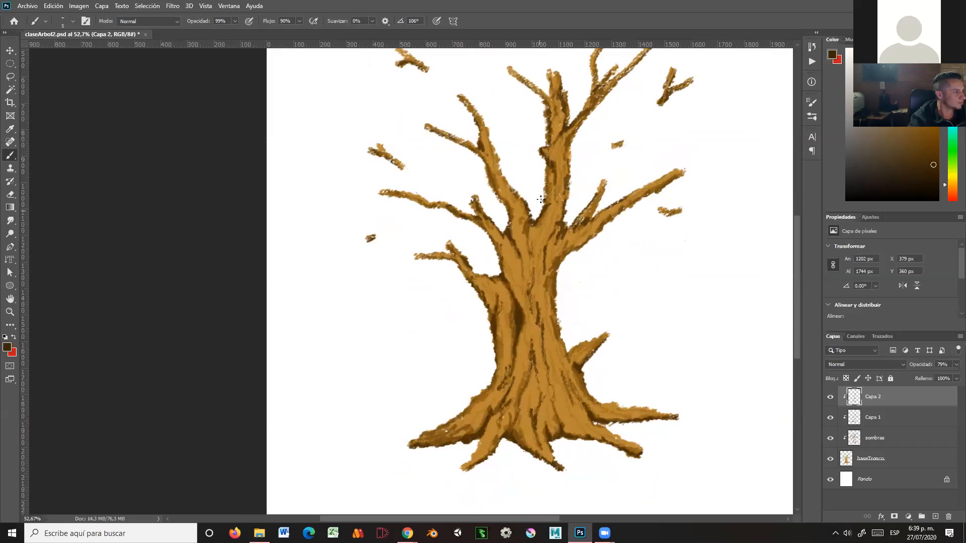
drag(537, 232, 534, 253)
mouse_move(543, 219)
mouse_down()
mouse_move(544, 239)
mouse_move(528, 233)
mouse_move(489, 148)
mouse_up()
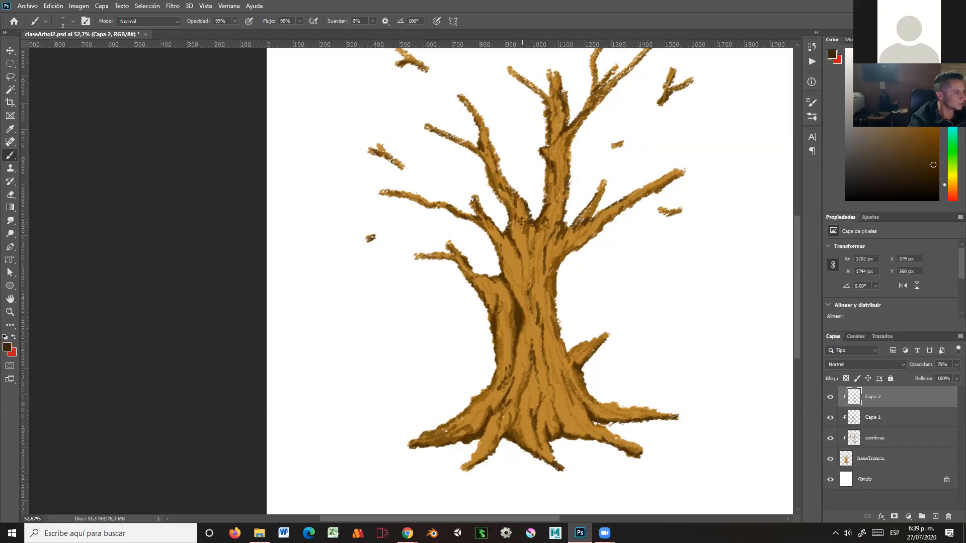
drag(525, 250, 525, 286)
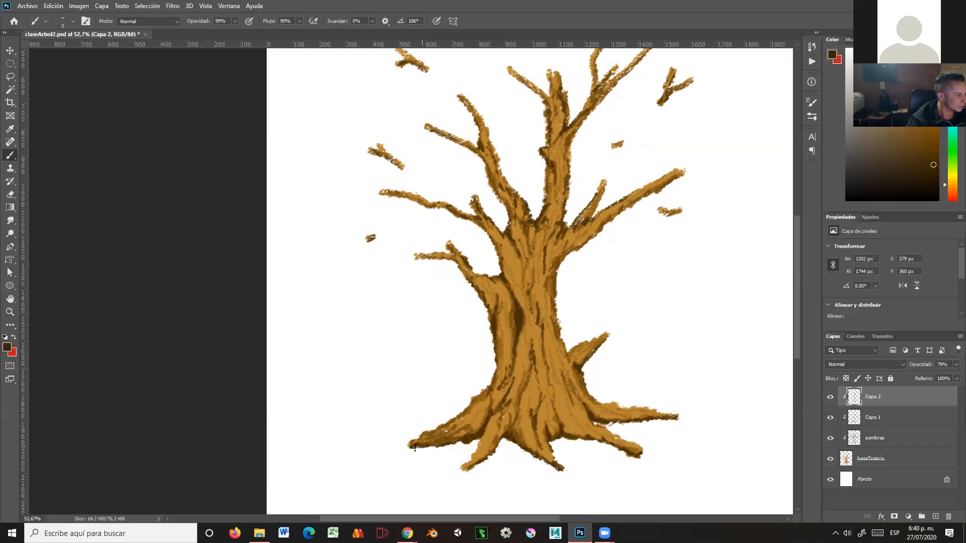
mouse_move(407, 442)
mouse_down()
mouse_move(430, 429)
mouse_move(417, 443)
mouse_move(429, 447)
mouse_move(451, 439)
mouse_up()
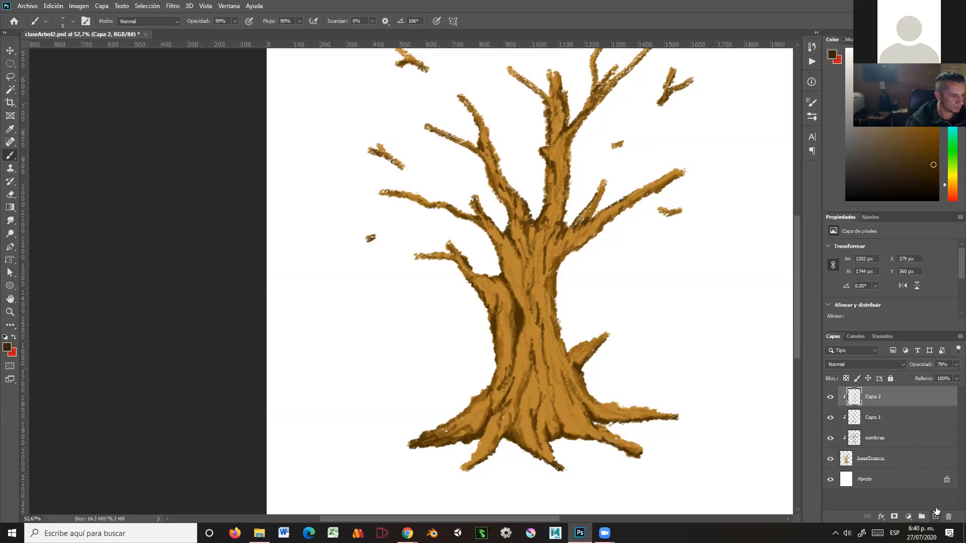
Add another clipped layer above Capa 2, set its opacity to 91%, and choose black as the painting colour
click(936, 513)
right_click(896, 398)
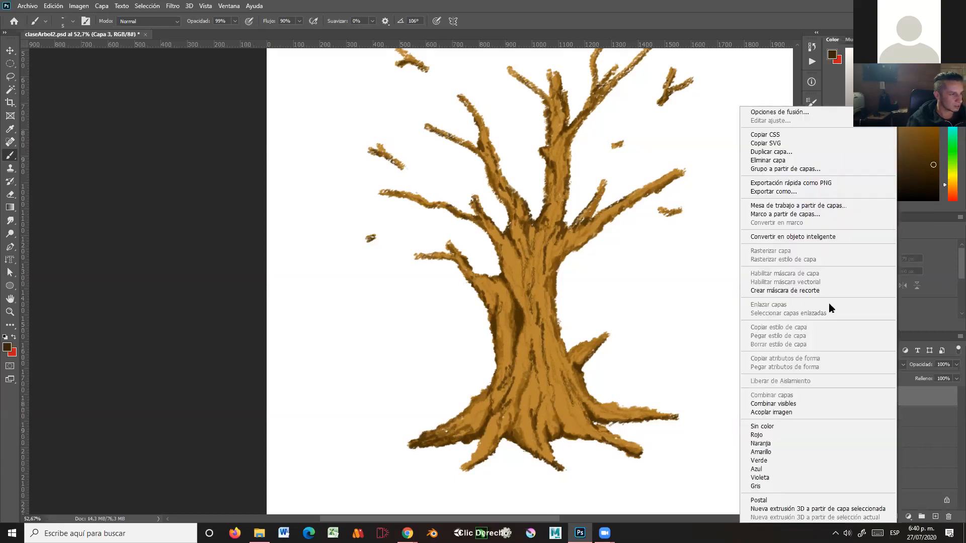
click(790, 290)
drag(937, 190, 938, 199)
click(956, 365)
drag(958, 377, 952, 376)
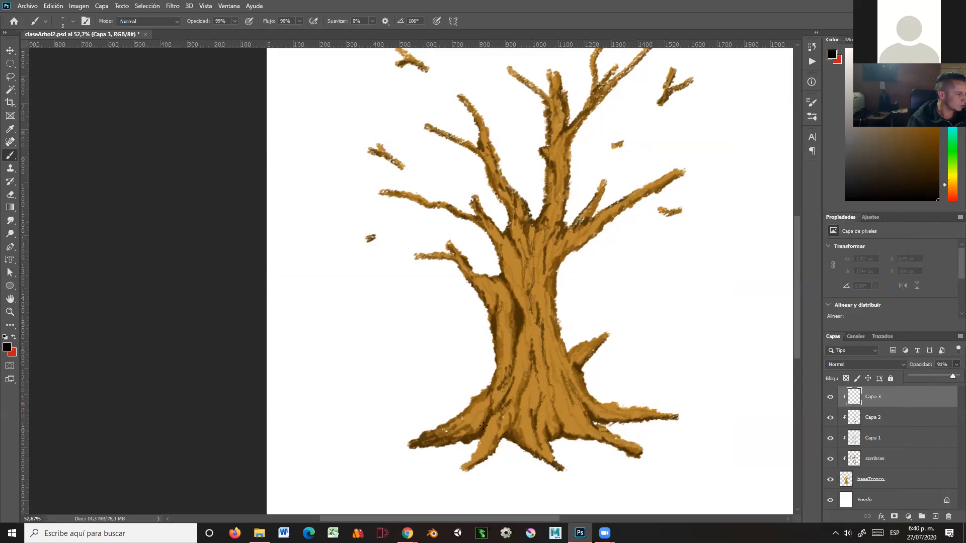
Paint black shadows along the undersides of the roots and in the gaps between them
mouse_move(485, 428)
mouse_down()
mouse_move(480, 440)
mouse_move(412, 447)
mouse_up()
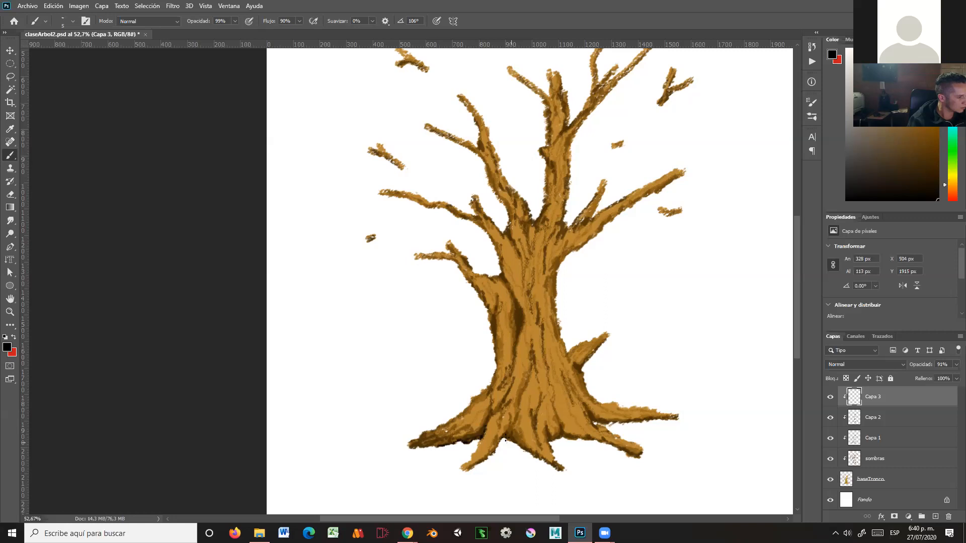
drag(509, 433, 519, 445)
drag(581, 440, 633, 459)
drag(594, 422, 678, 419)
drag(562, 434, 556, 426)
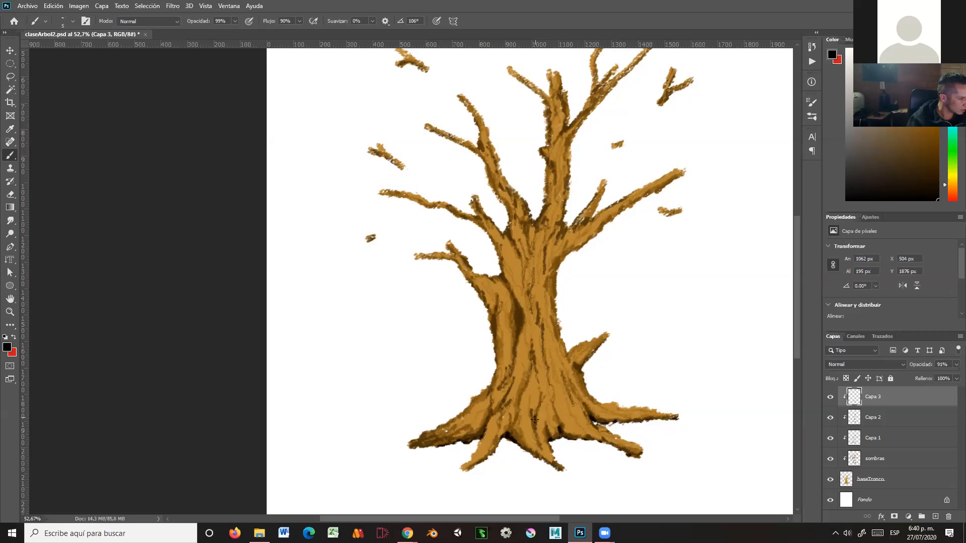
Paint black accents in the lower trunk's central grooves and fill the darkest part of the hollow
mouse_move(535, 426)
mouse_down()
mouse_move(542, 442)
mouse_move(539, 401)
mouse_up()
mouse_move(531, 346)
mouse_down()
mouse_move(534, 366)
mouse_move(531, 353)
mouse_up()
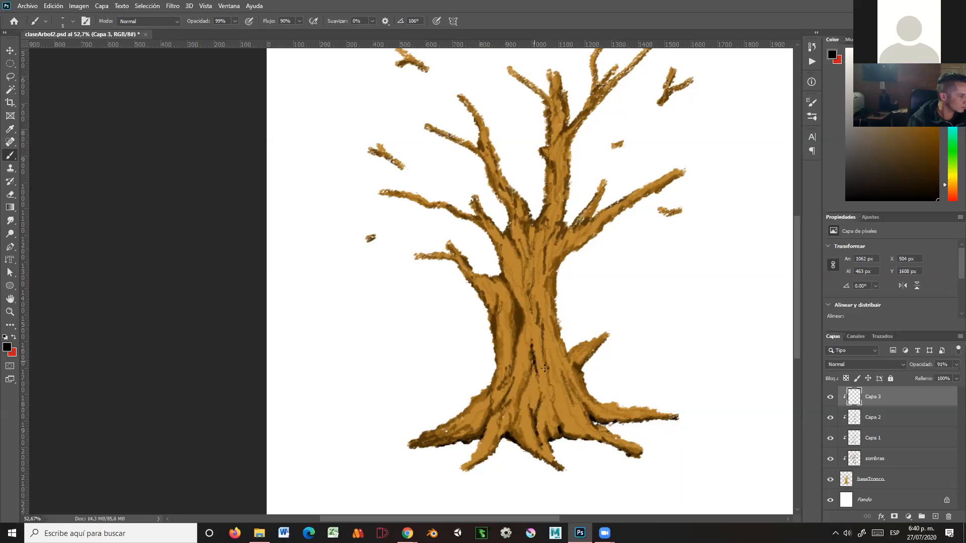
drag(519, 312, 519, 328)
drag(517, 305, 511, 292)
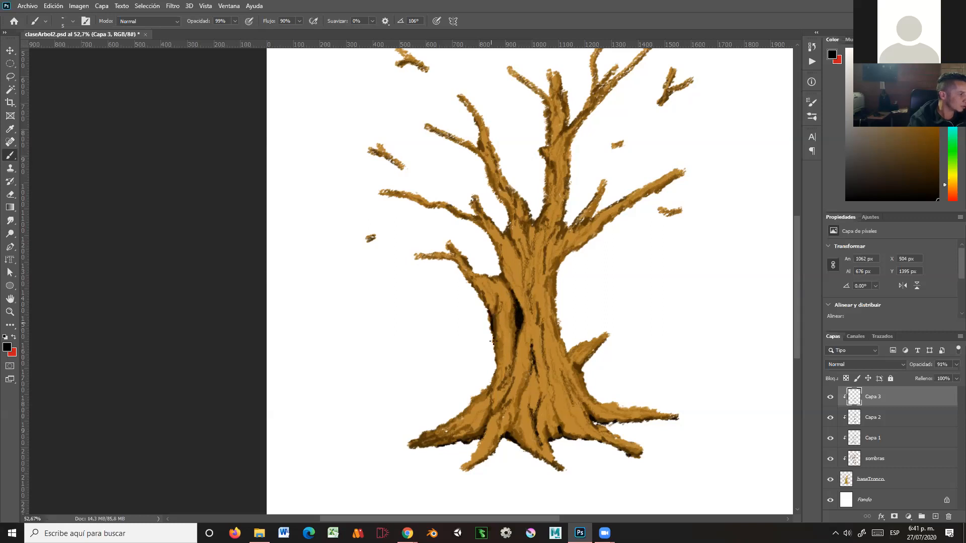
Add black shadows along the trunk's left edge and under the left branches, and where the right branches join the trunk
mouse_move(494, 314)
mouse_down()
mouse_move(493, 292)
mouse_move(483, 305)
mouse_move(457, 269)
mouse_move(467, 271)
mouse_move(432, 258)
mouse_up()
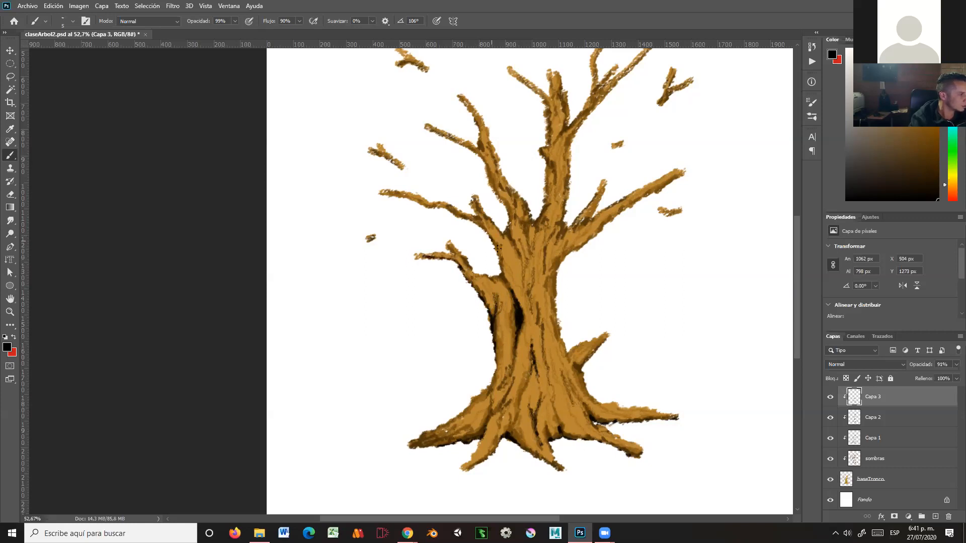
drag(498, 272, 523, 250)
drag(569, 228, 602, 212)
mouse_move(566, 251)
mouse_down()
mouse_move(556, 286)
mouse_move(568, 254)
mouse_up()
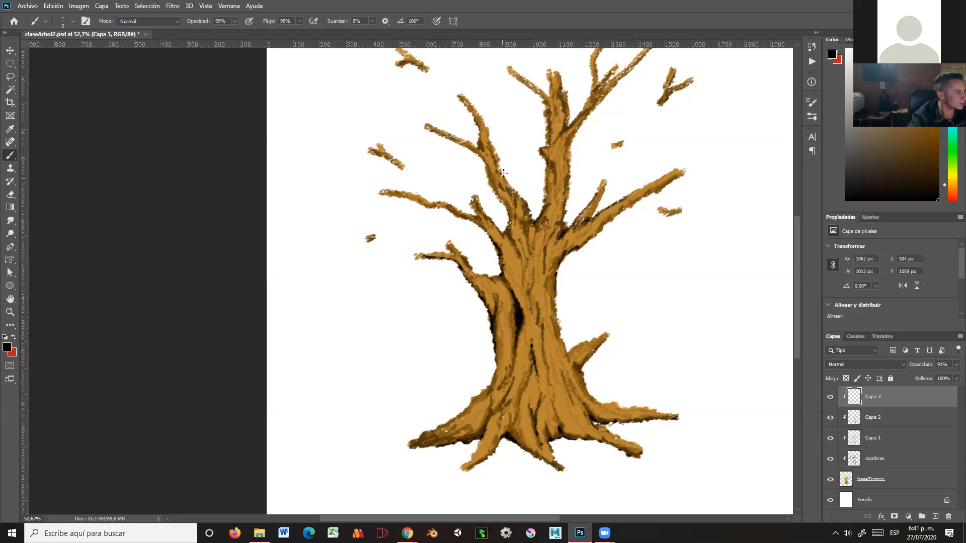
drag(484, 159, 505, 222)
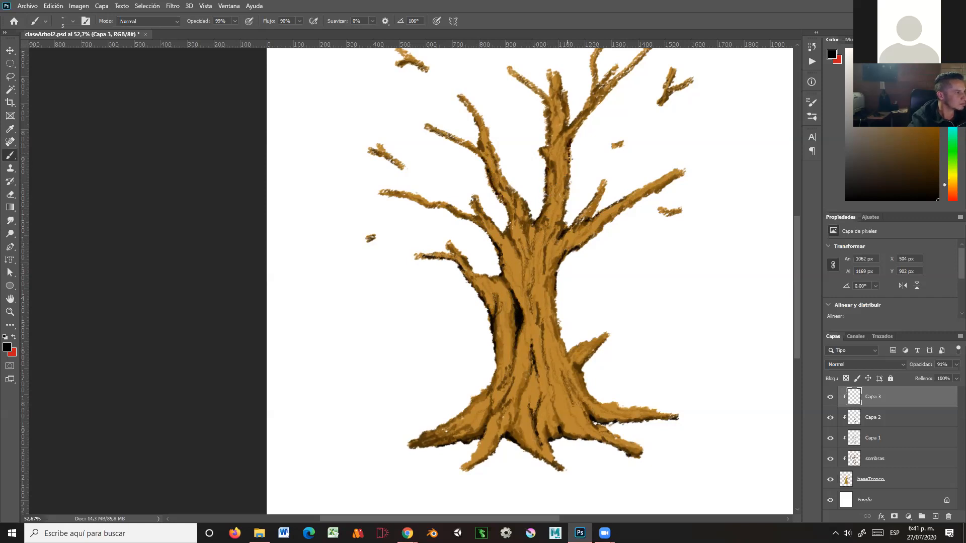
Hide the four clipped shading layers and show them again to compare the shading with the flat base
drag(830, 397, 828, 468)
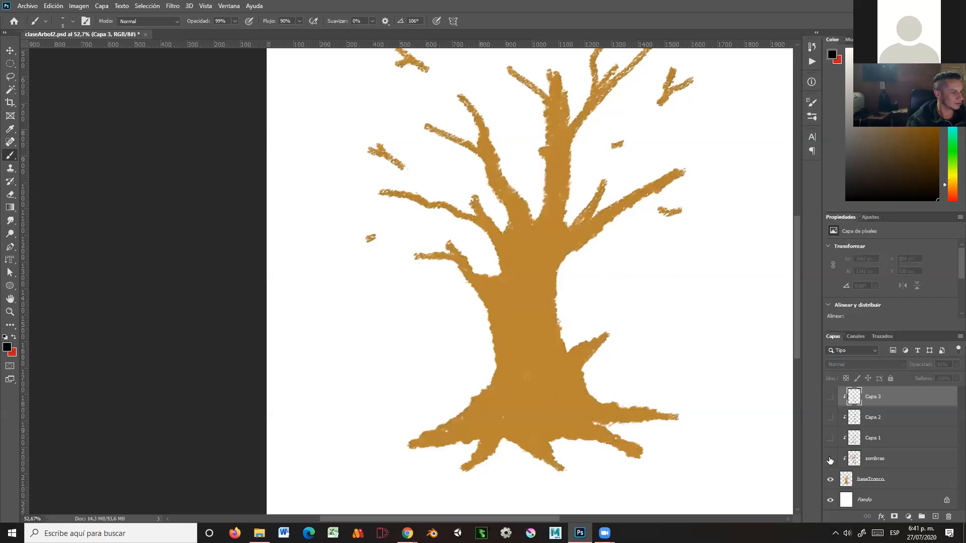
drag(830, 458, 829, 399)
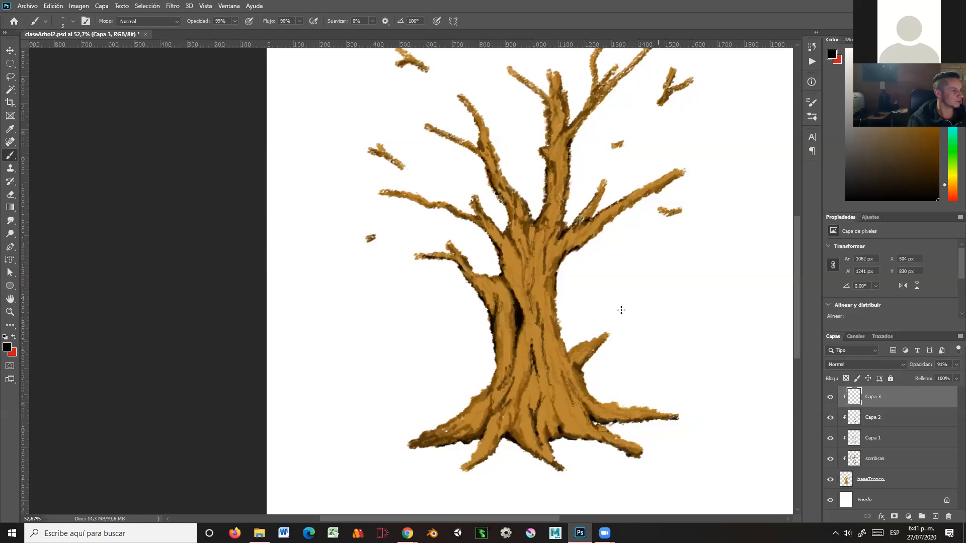
Add black bark strokes from the trunk's lower left side to the far-left root, and on the short right-hand stub
mouse_move(490, 402)
mouse_down()
mouse_move(516, 375)
mouse_move(509, 329)
mouse_move(480, 408)
mouse_move(411, 446)
mouse_up()
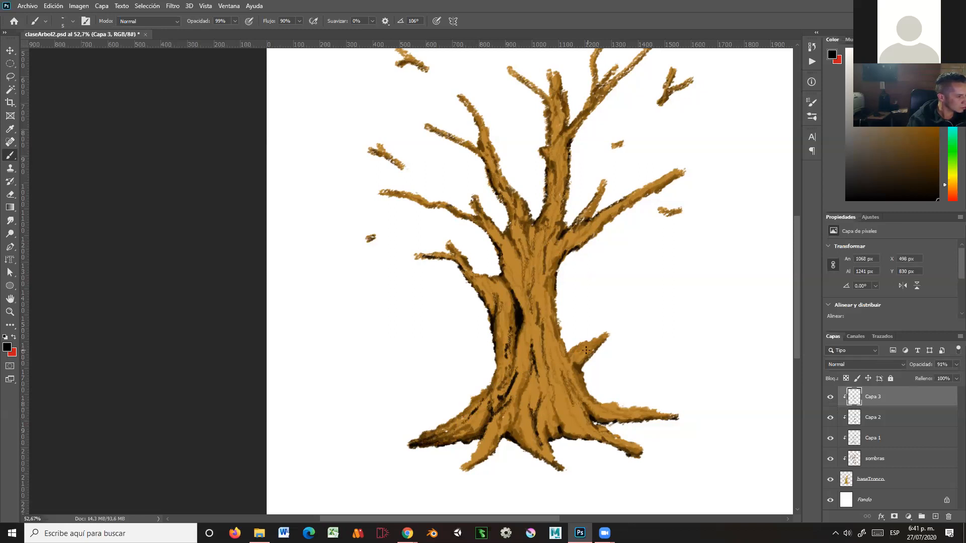
drag(590, 342, 586, 346)
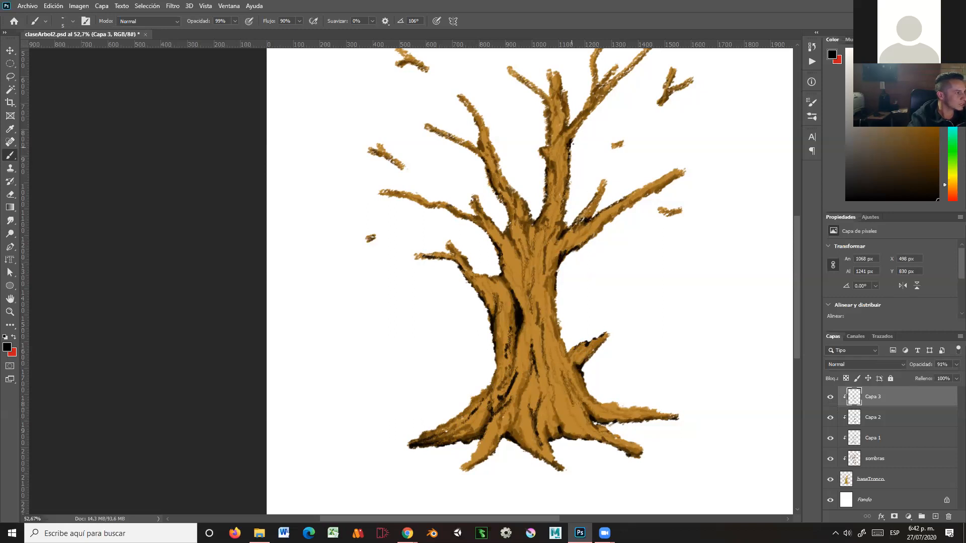
Add black accents to the fork of the upper right branches and to the joints of the left branches
mouse_move(597, 86)
mouse_down()
mouse_move(554, 102)
mouse_move(528, 85)
mouse_up()
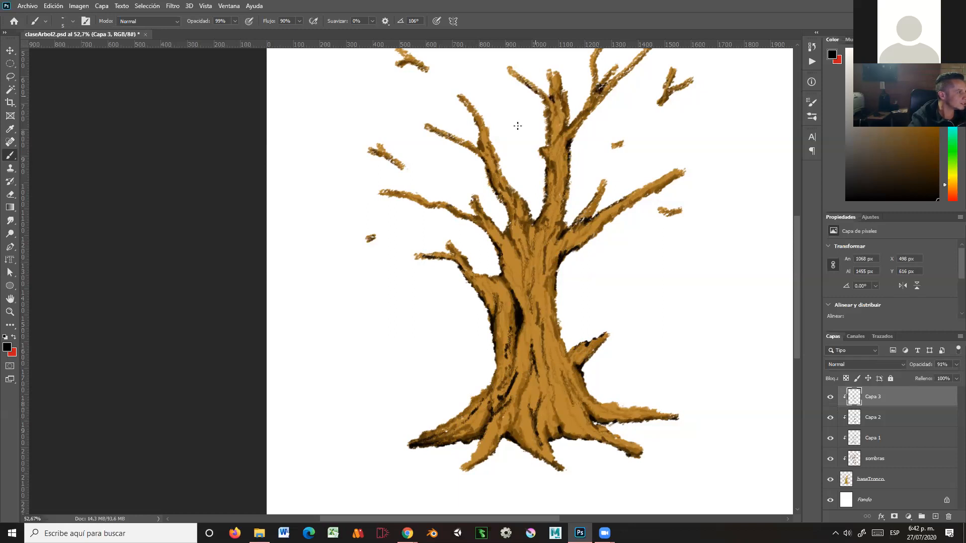
mouse_move(483, 145)
mouse_down()
mouse_move(472, 148)
mouse_move(487, 165)
mouse_up()
drag(479, 220, 476, 217)
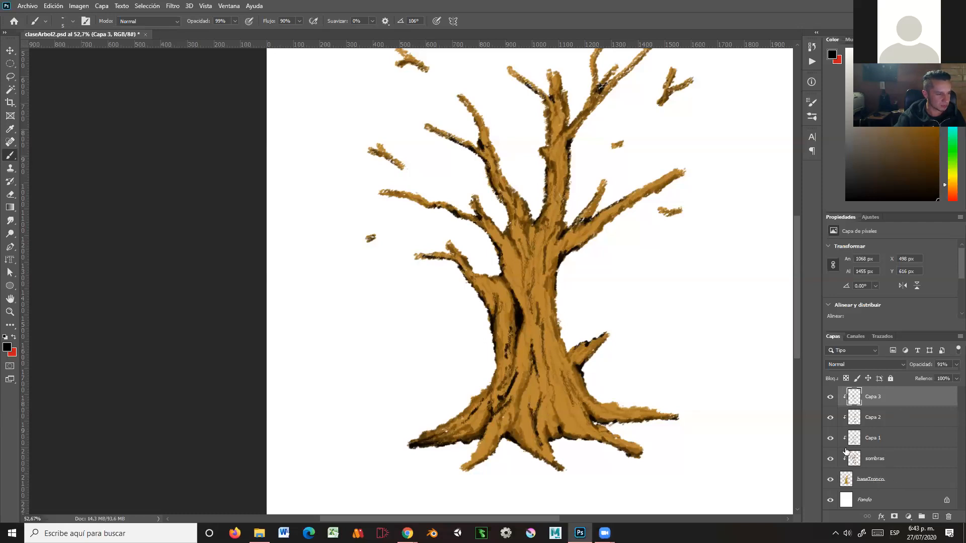
Hide the four clipped shading layers and select the baseTronco layer
drag(830, 397, 830, 439)
click(829, 458)
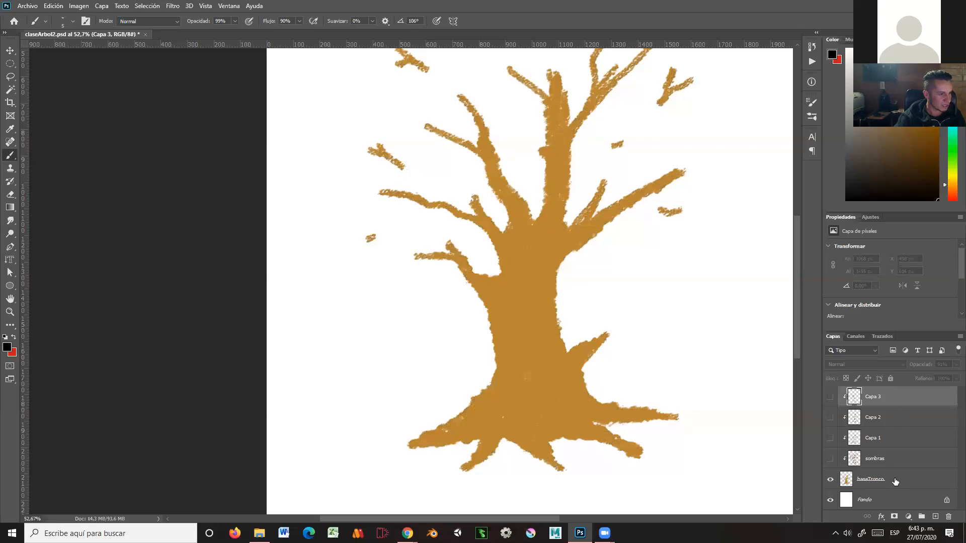
click(849, 479)
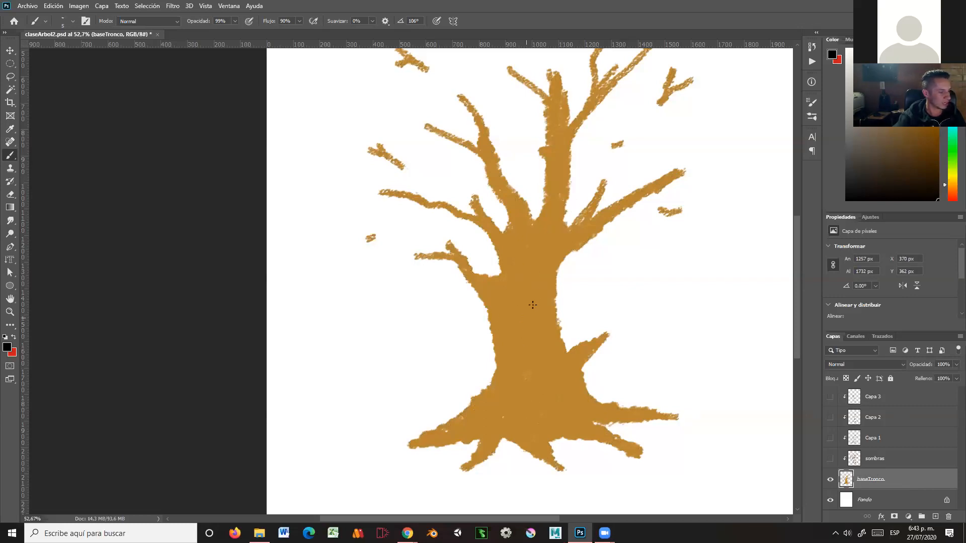
Release the clipping mask of the sombras layer and make that layer visible
click(881, 463)
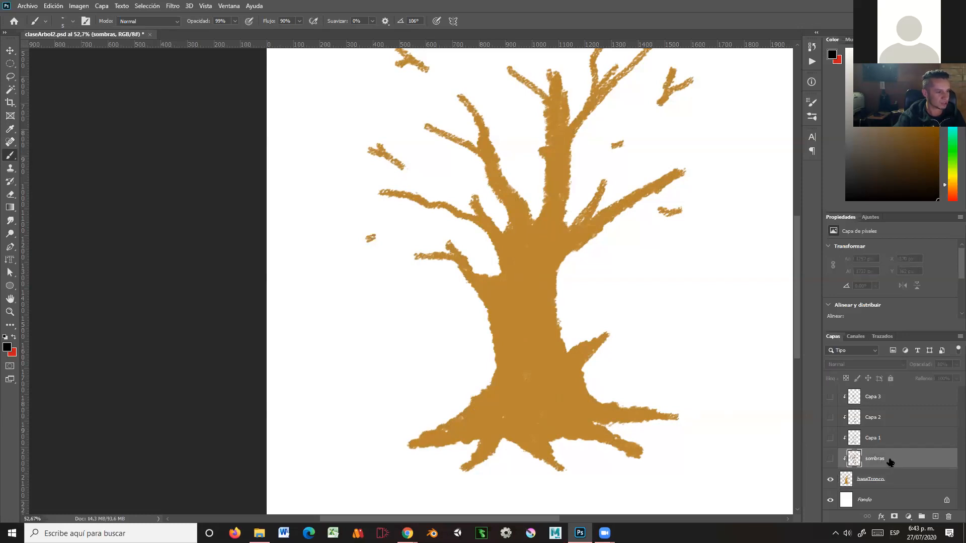
right_click(884, 460)
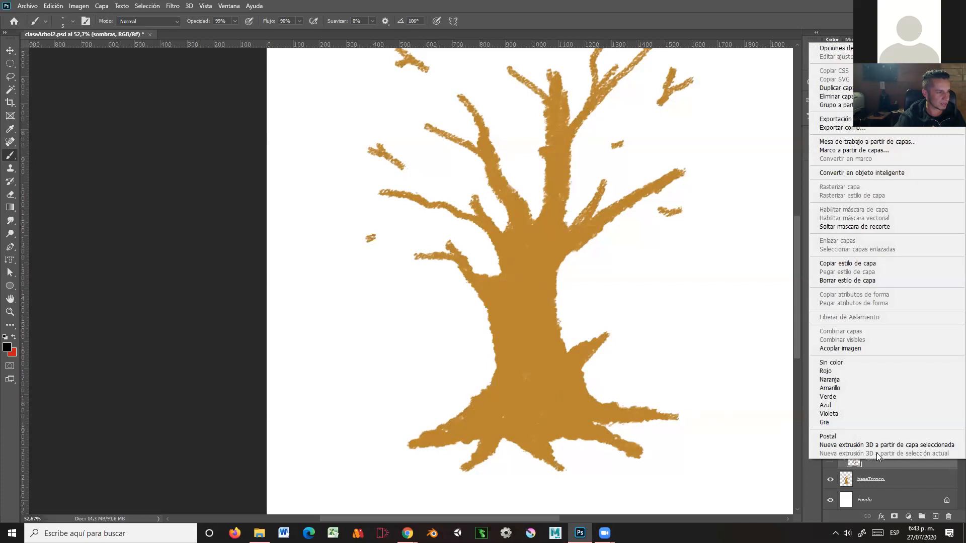
click(851, 227)
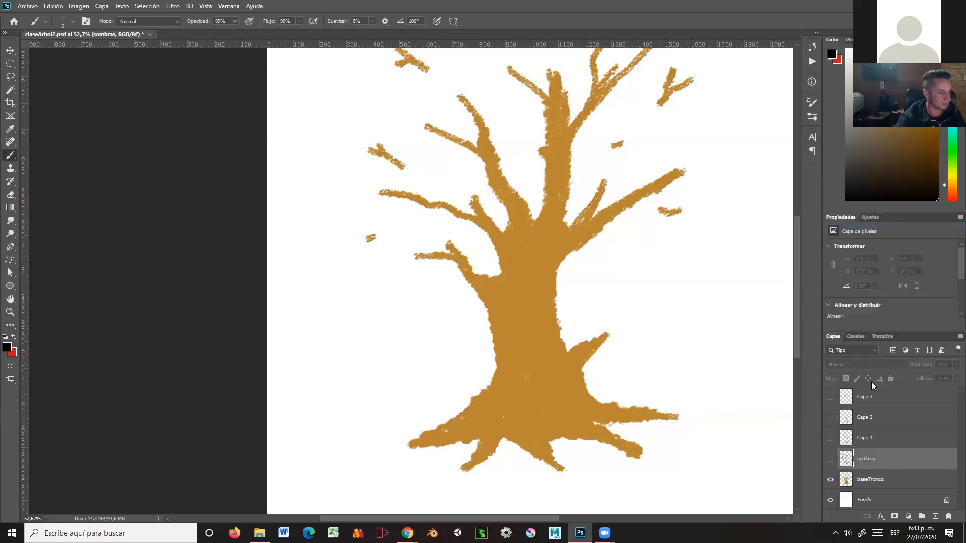
click(831, 462)
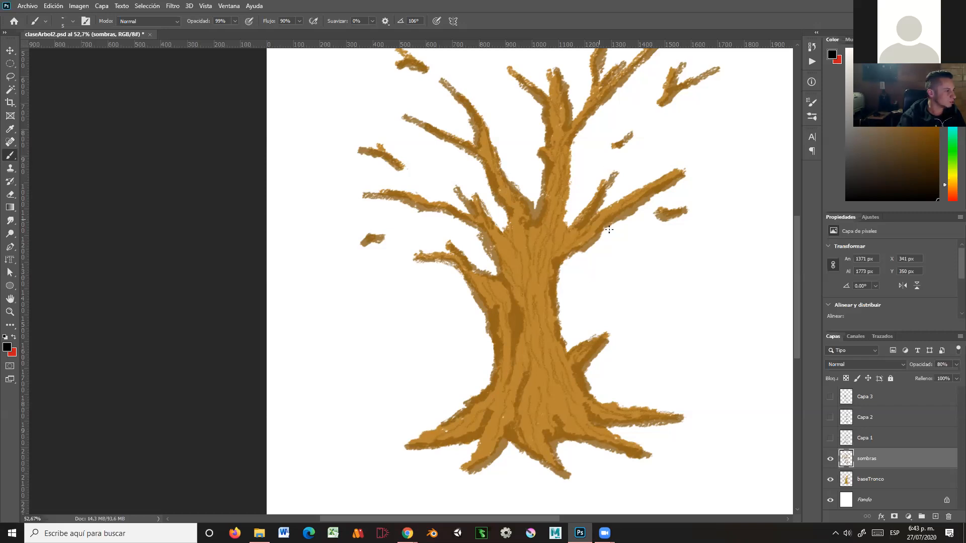
Scribble black test strokes on the blank canvas on both sides of the trunk in the unclipped sombras layer
drag(628, 270, 688, 338)
mouse_move(395, 316)
mouse_down()
mouse_move(377, 378)
mouse_move(344, 383)
mouse_up()
mouse_move(346, 281)
mouse_down()
mouse_move(424, 324)
mouse_move(452, 362)
mouse_move(432, 371)
mouse_up()
mouse_move(413, 362)
mouse_down()
mouse_move(351, 341)
mouse_move(424, 341)
mouse_up()
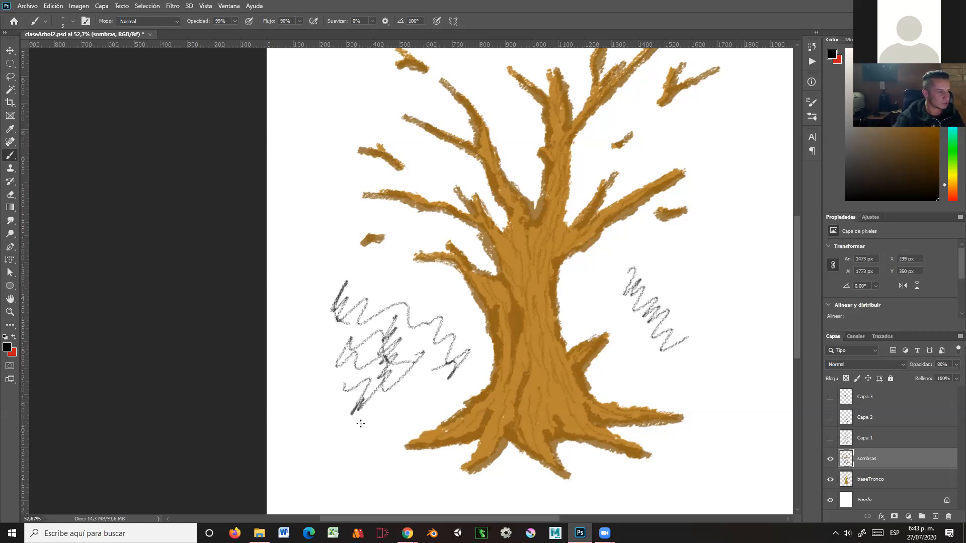
Clip the sombras and Capa 1 layers to the baseTronco layer again
right_click(882, 460)
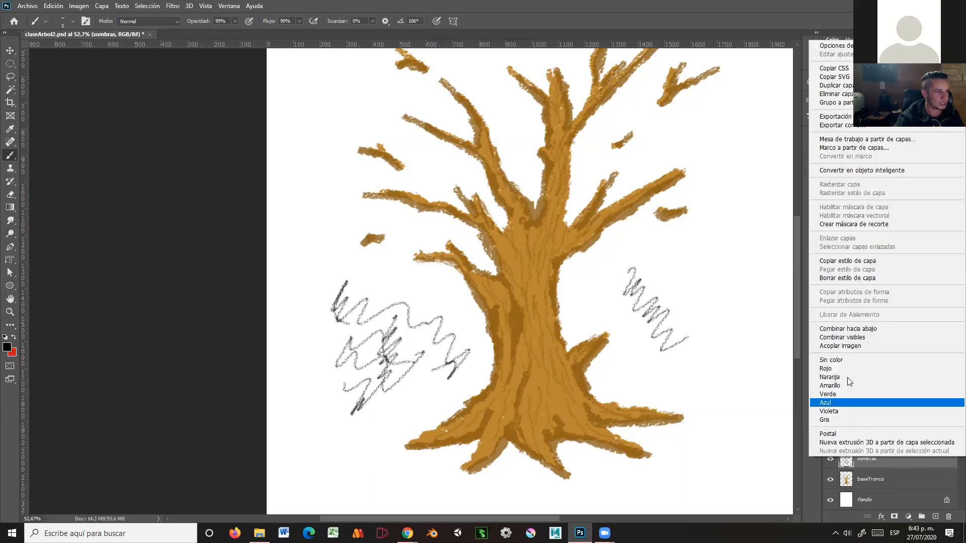
click(847, 224)
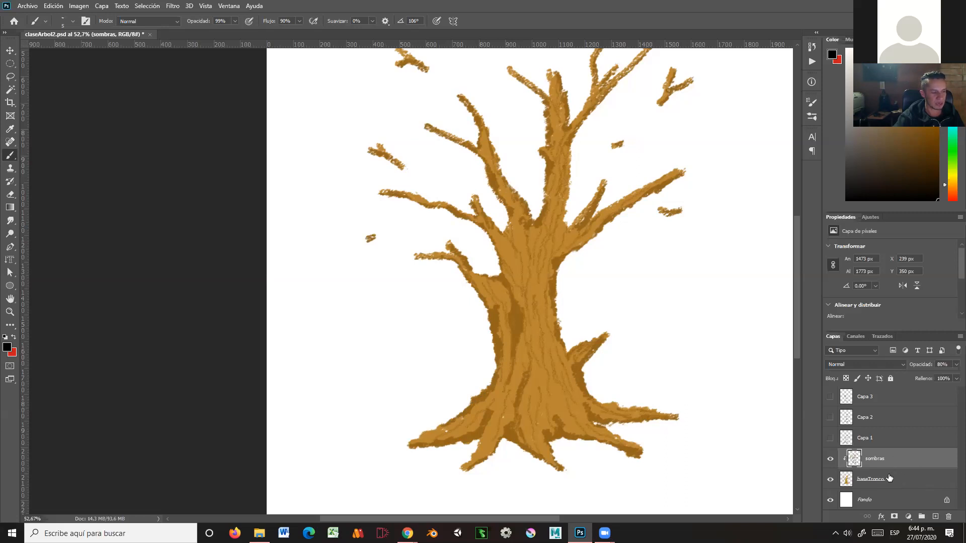
drag(887, 479, 900, 440)
right_click(900, 441)
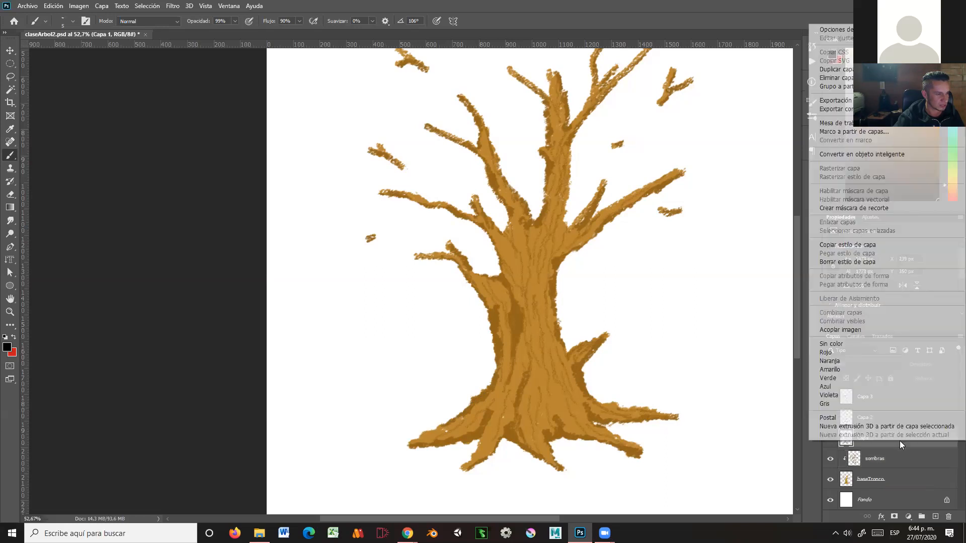
click(839, 209)
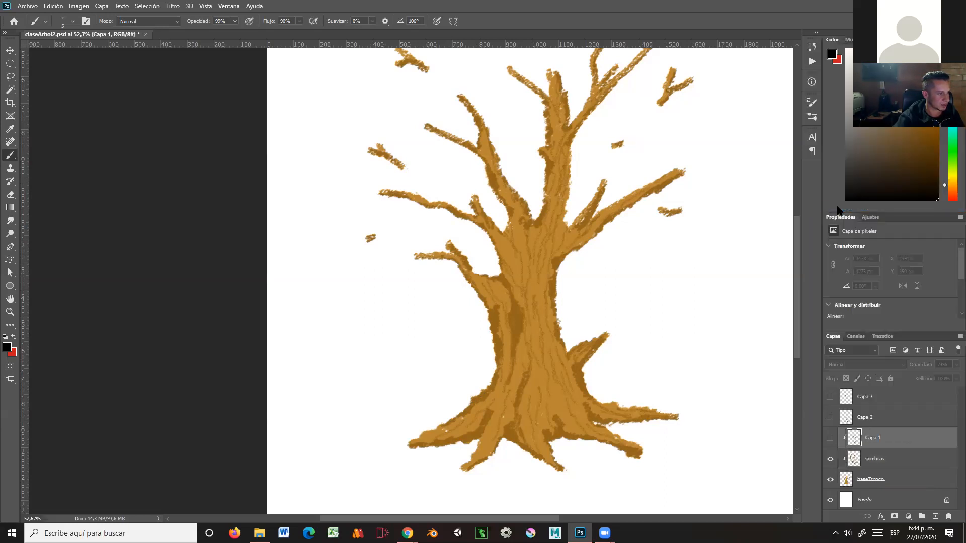
Show Capa 1, Capa 2 and Capa 3, and clip Capa 2 and Capa 3 to the baseTronco layer again
drag(829, 437, 830, 396)
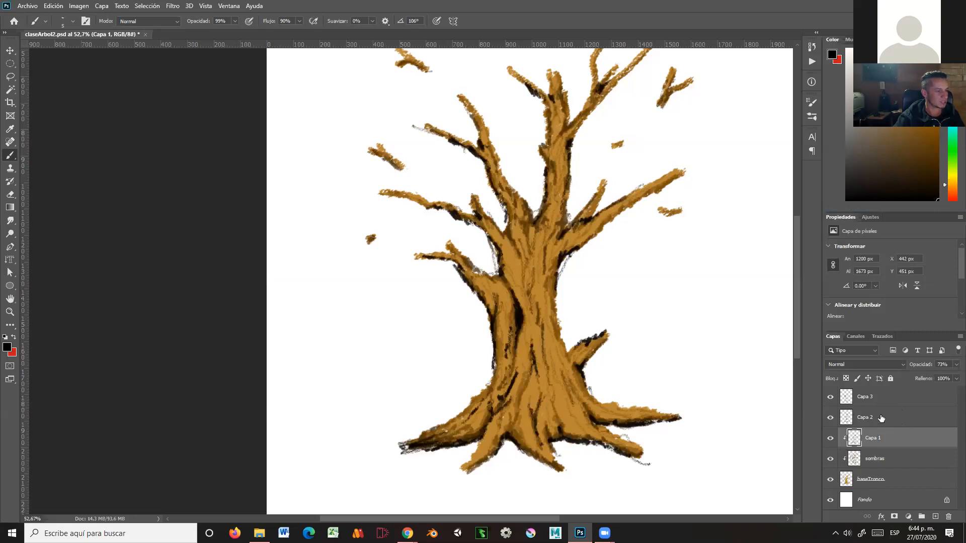
right_click(881, 414)
click(760, 291)
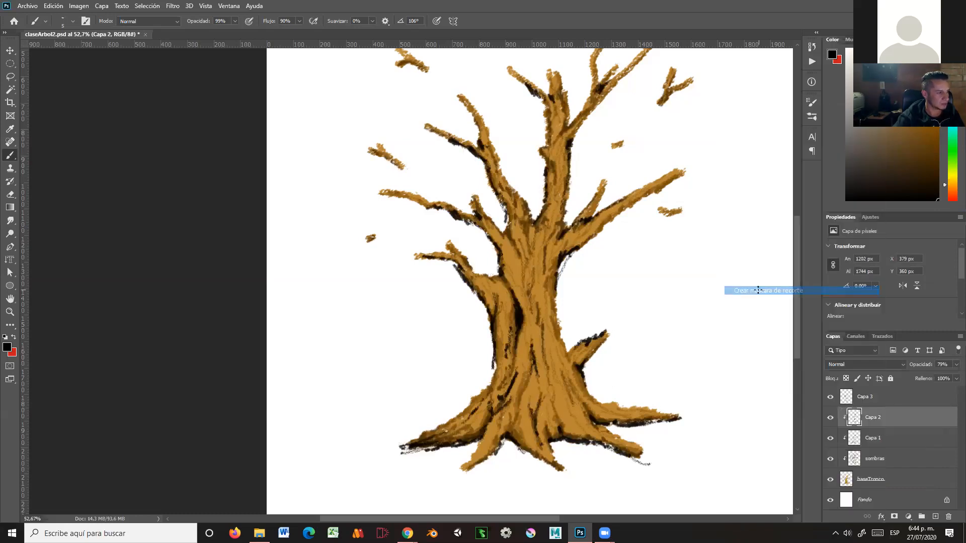
right_click(890, 397)
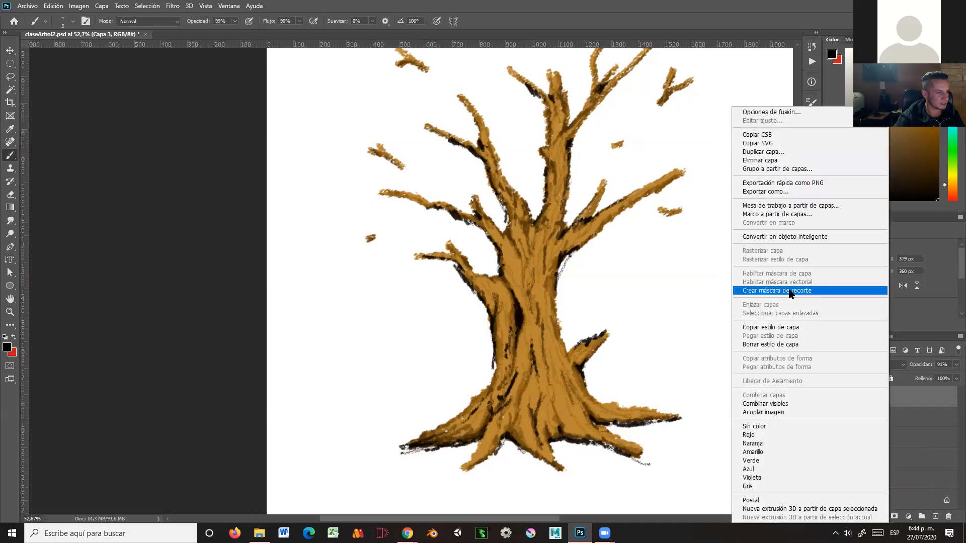
click(759, 289)
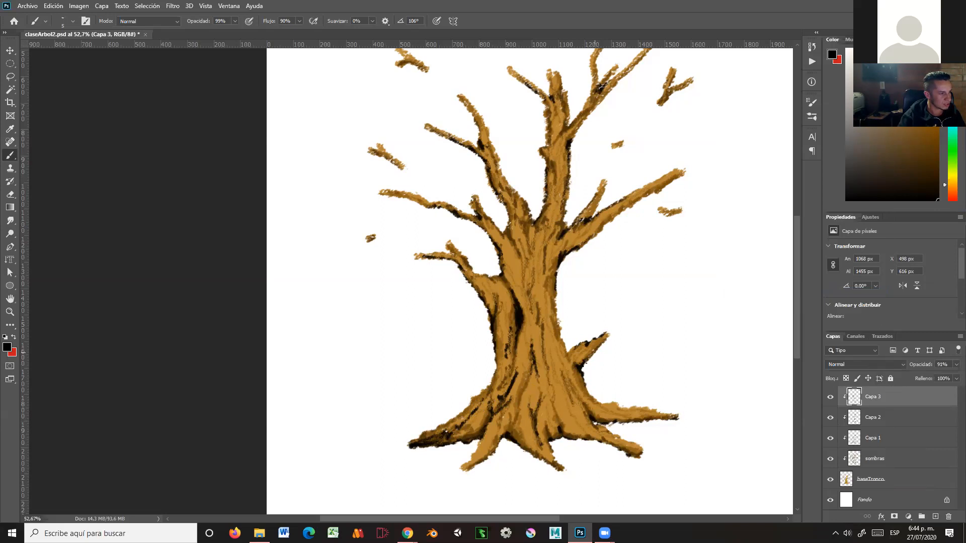
Add black bark strokes to the trunk's centre and the upper left branch, and set Capa 3's opacity to 84%
drag(540, 294, 544, 346)
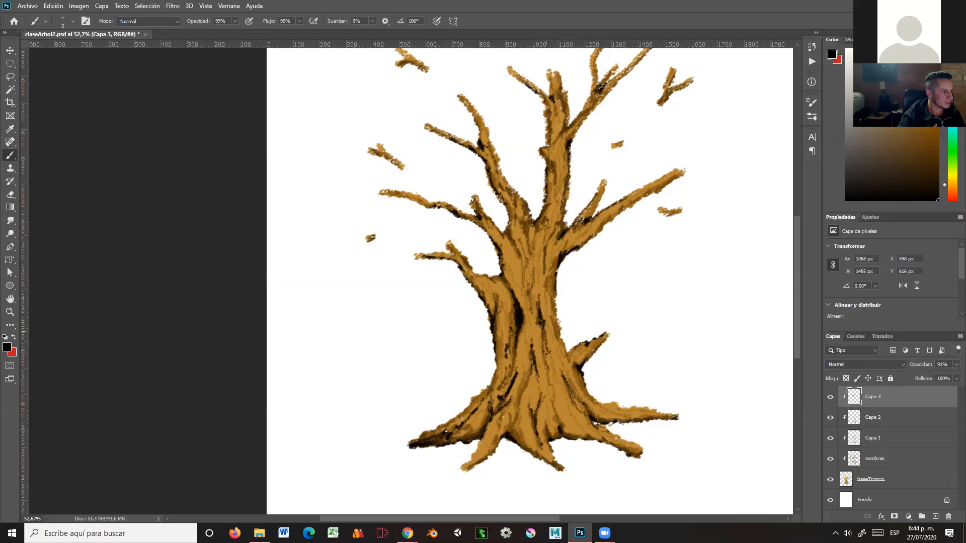
drag(530, 207, 492, 148)
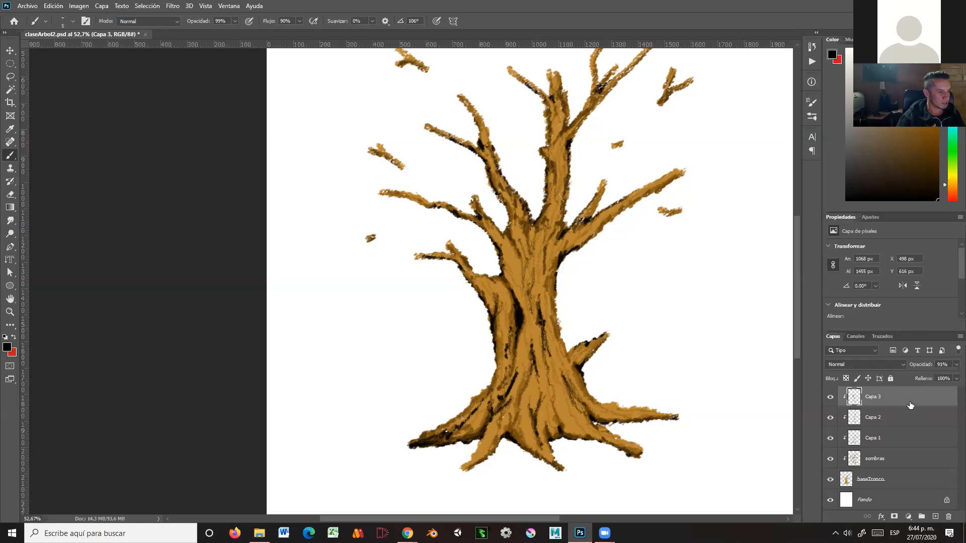
click(955, 365)
drag(954, 377, 951, 376)
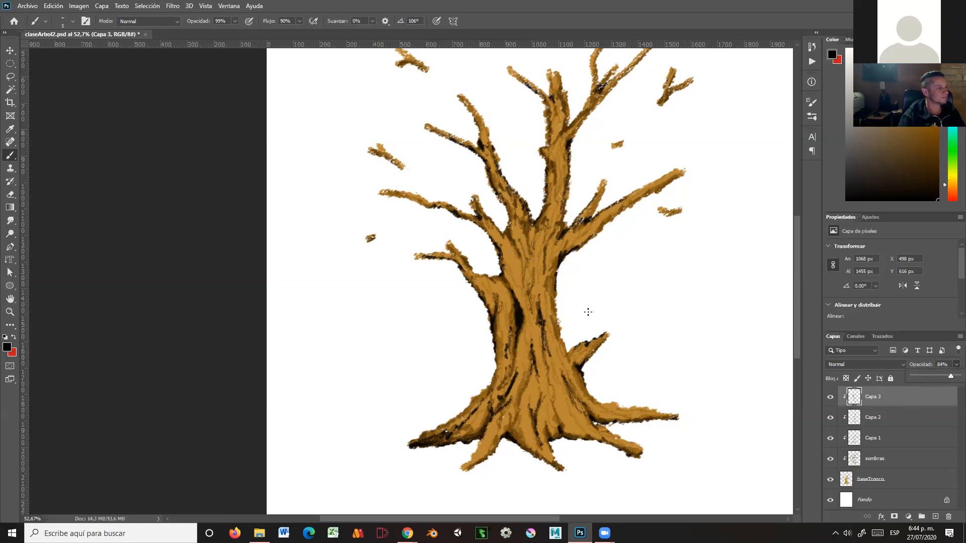
Add a new layer above Capa 3, clip it to the layers below and name it luces
drag(512, 281, 429, 302)
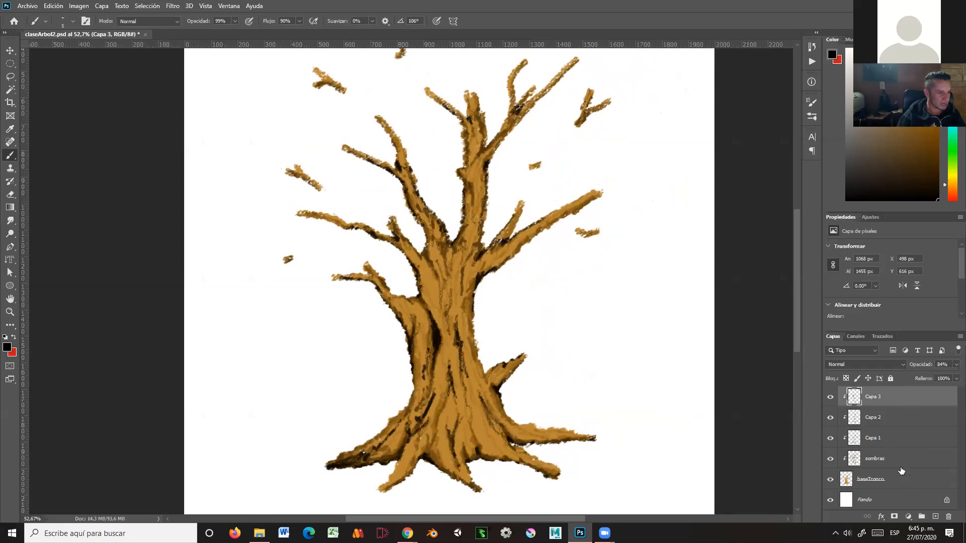
click(935, 517)
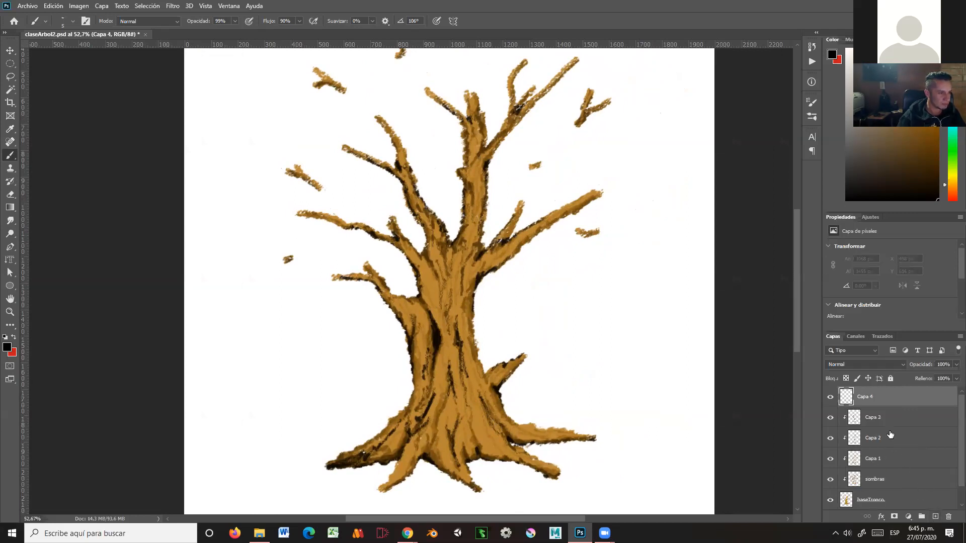
right_click(873, 399)
click(771, 290)
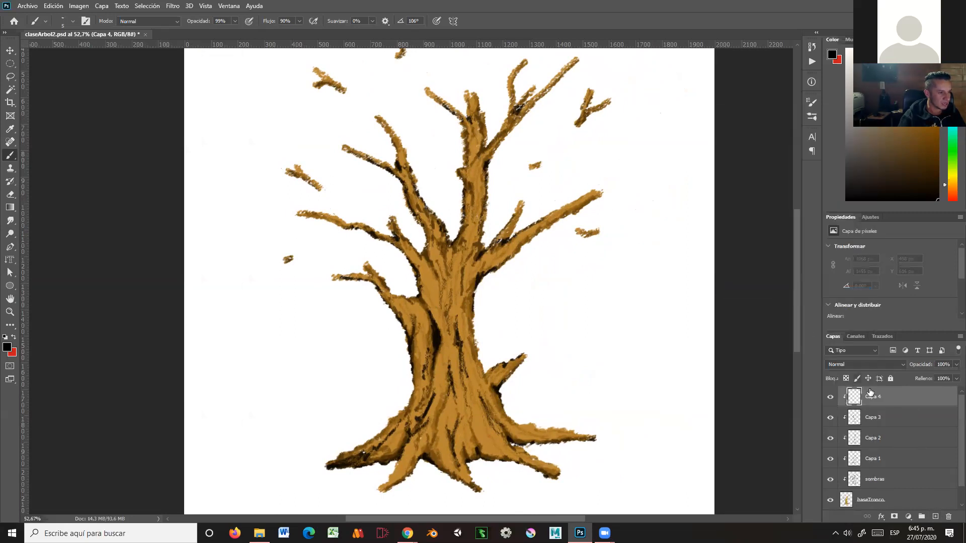
double_click(874, 397)
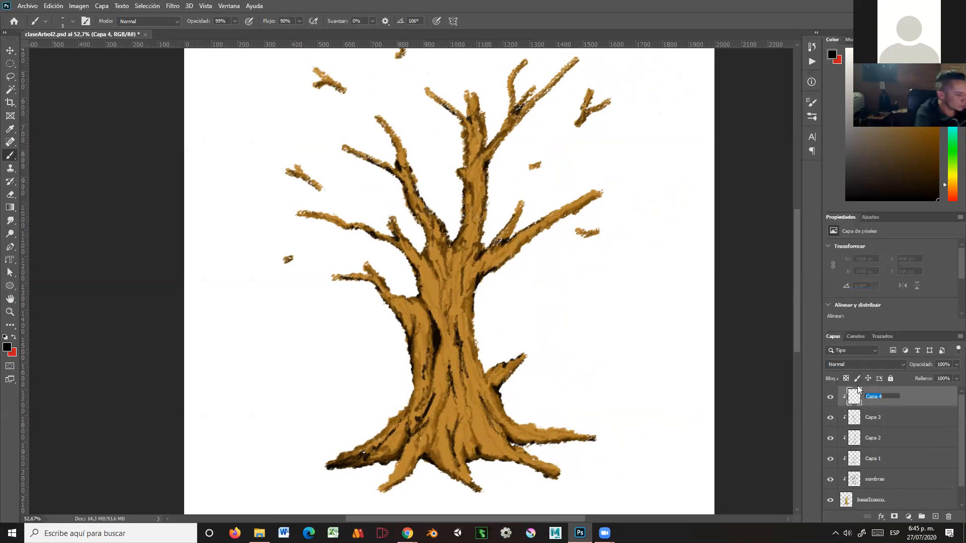
text(luces)
key(Return)
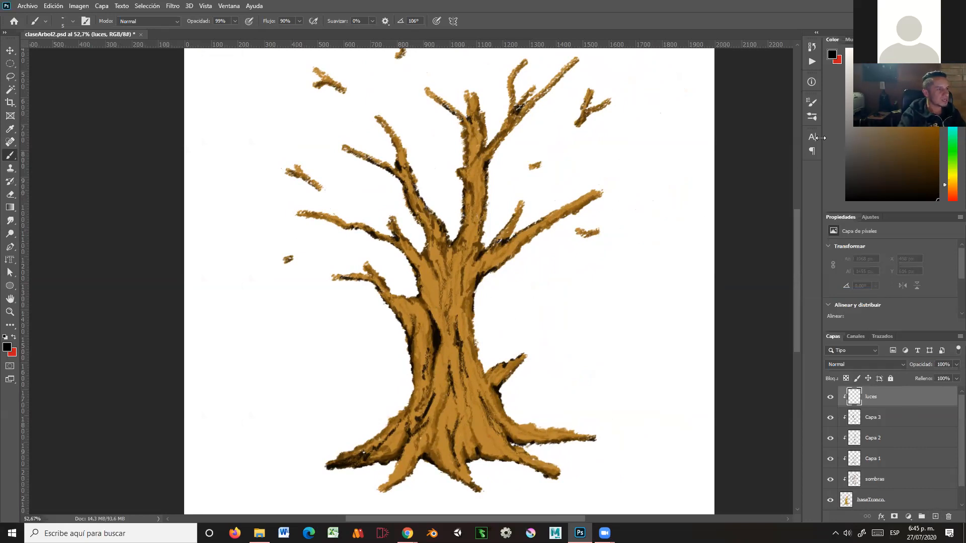
Sample the trunk's brown and pick a lighter orange-tan tone of it as the brush's foreground colour
click(7, 347)
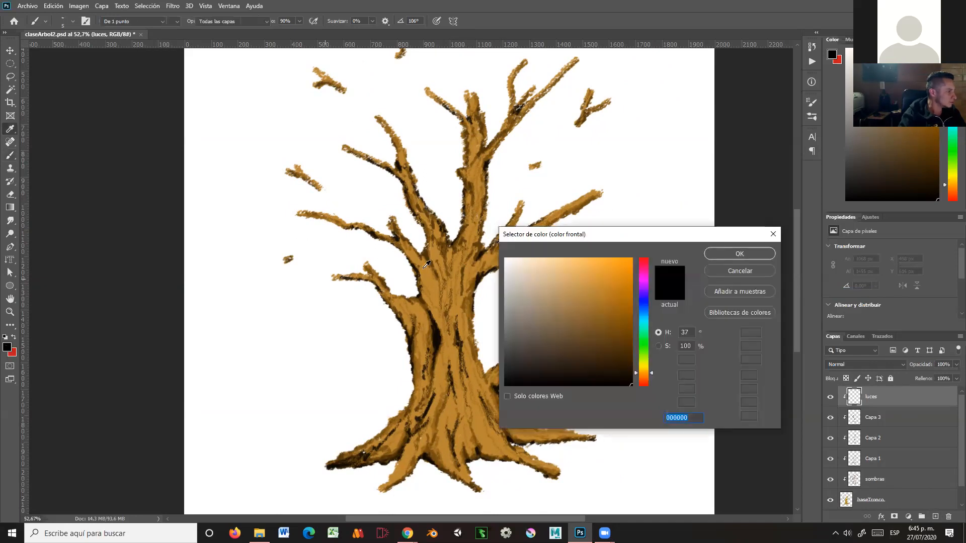
click(431, 281)
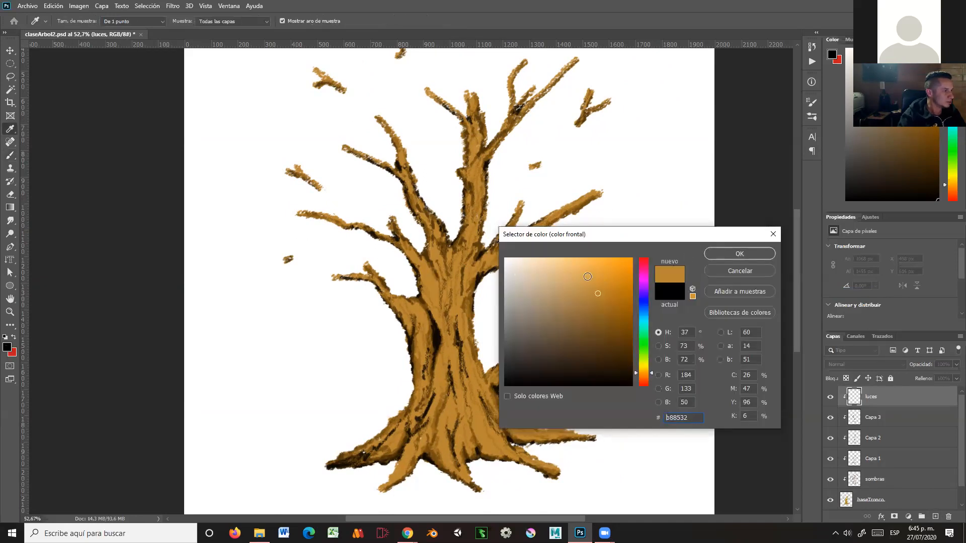
click(579, 269)
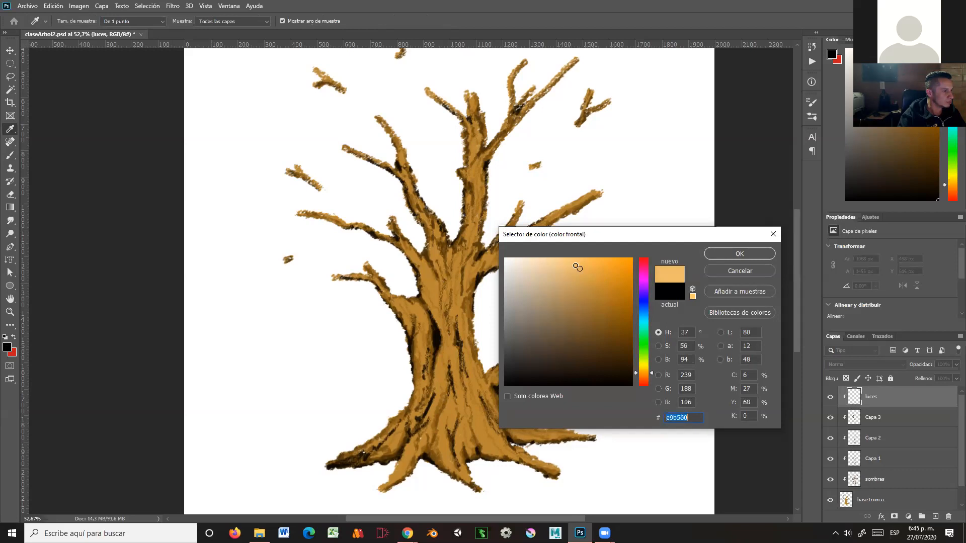
click(573, 262)
click(739, 254)
key(b)
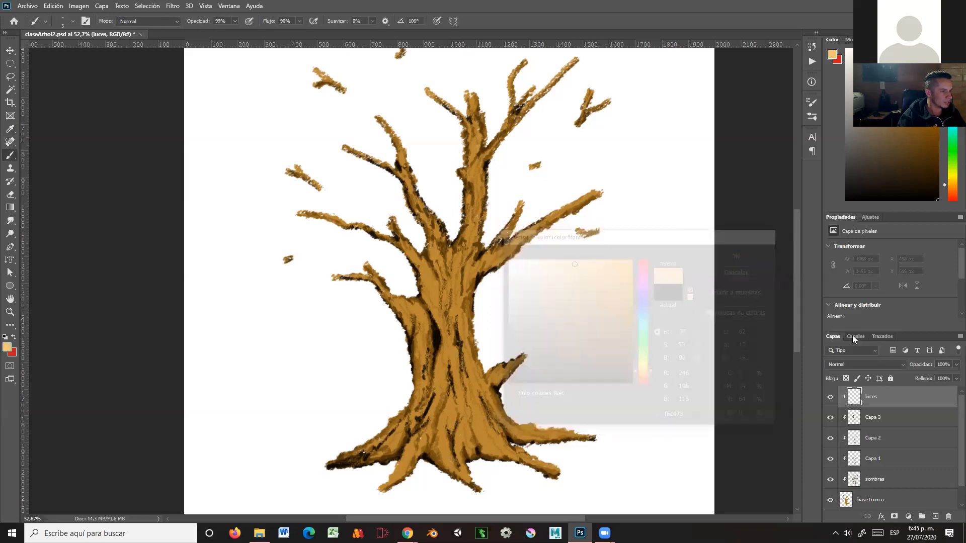
Set the luces layer's opacity to 84% and paint light highlights along the long right branch and its small offshoot
click(951, 364)
drag(955, 376, 949, 379)
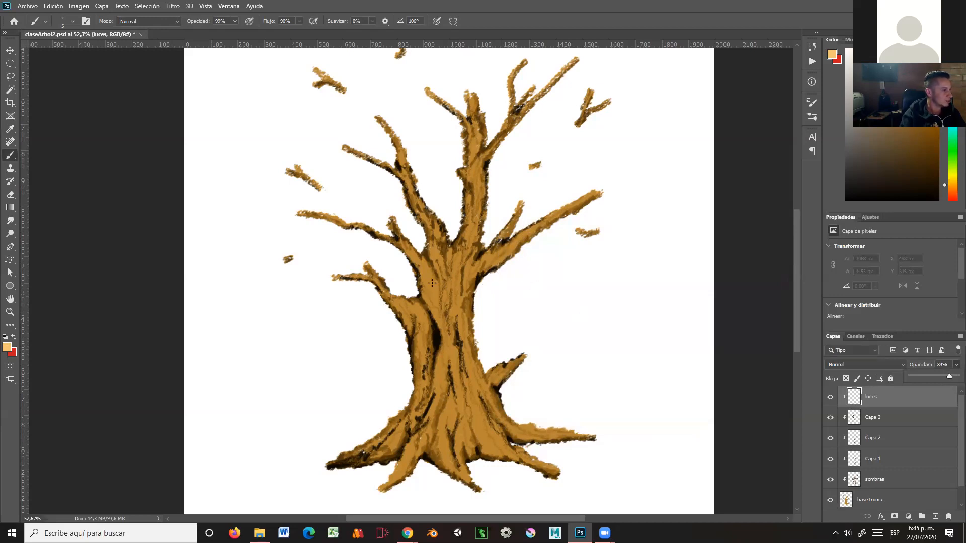
click(522, 235)
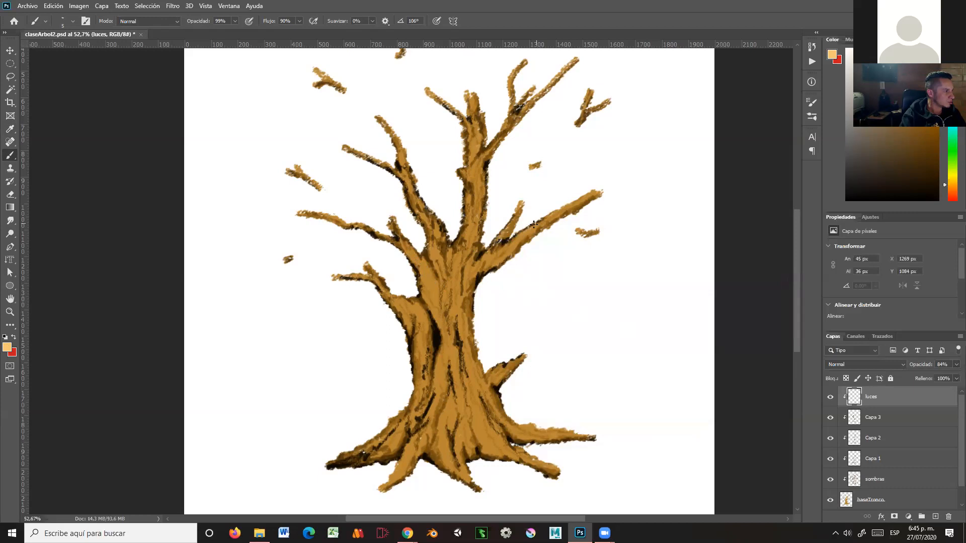
drag(538, 225, 594, 191)
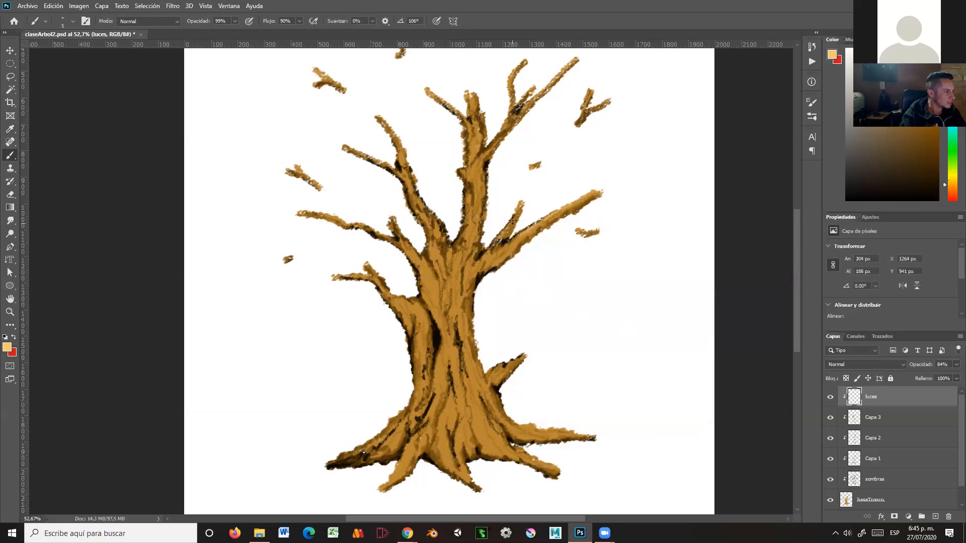
drag(509, 227, 503, 238)
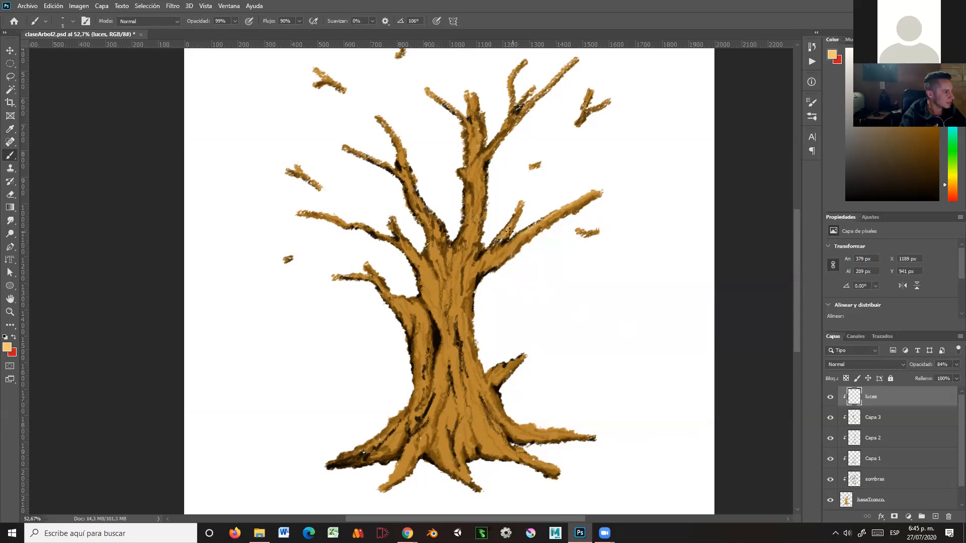
Paint light highlights on the central upright branch and down the middle of the trunk
drag(489, 146, 478, 220)
drag(465, 277, 467, 281)
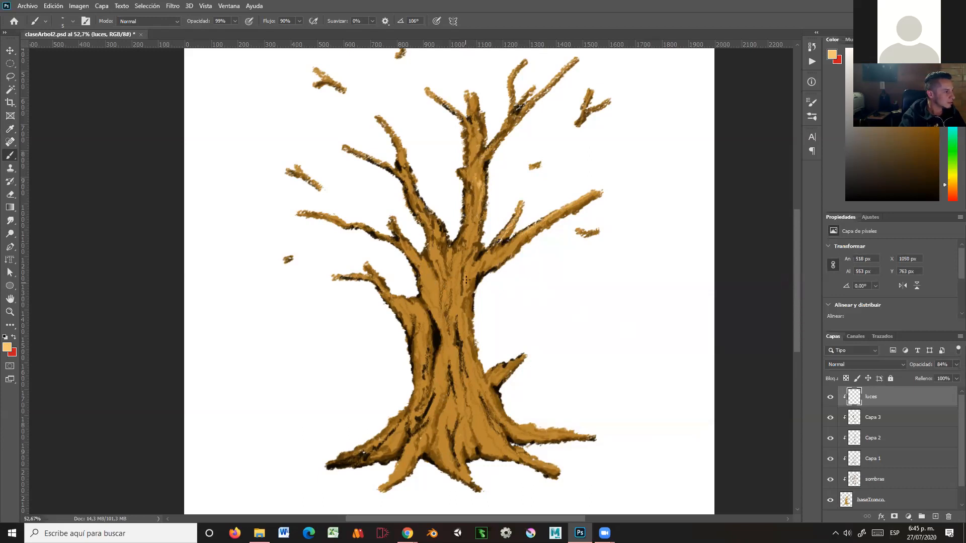
drag(460, 332, 467, 378)
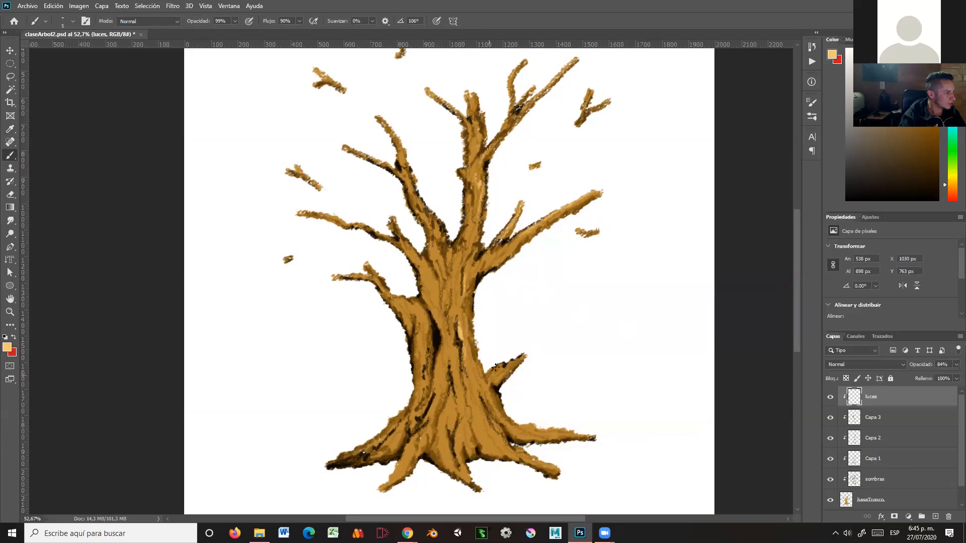
Switch to a paler tan and paint light highlights along the roots and on the lower left branch where it leaves the trunk
drag(502, 419, 519, 426)
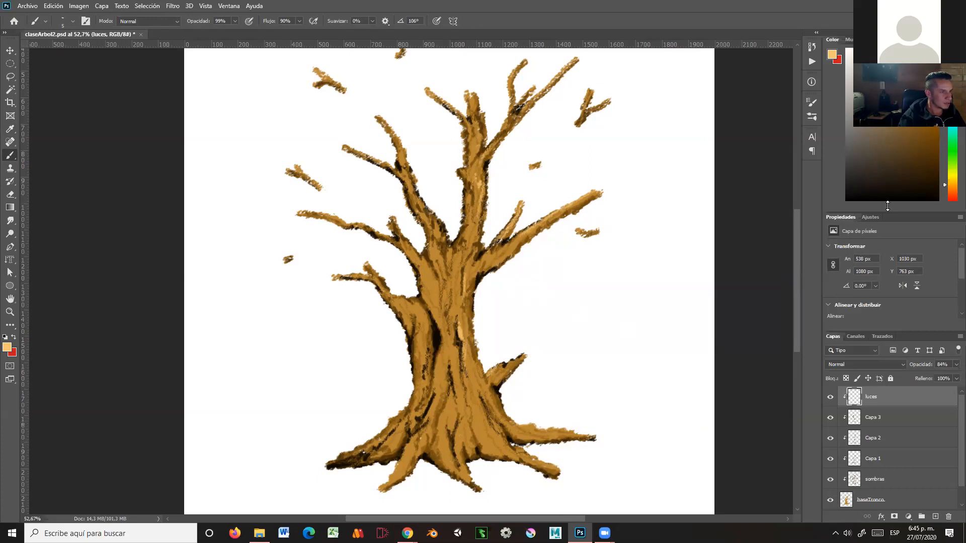
click(889, 50)
mouse_move(531, 424)
mouse_down()
mouse_move(562, 430)
mouse_move(503, 441)
mouse_move(533, 460)
mouse_up()
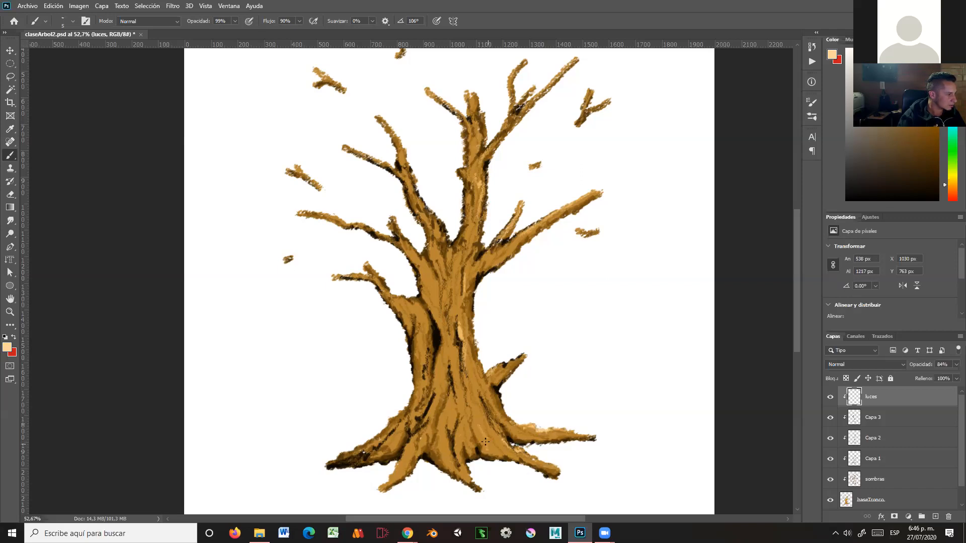
mouse_move(459, 458)
mouse_down()
mouse_move(471, 480)
mouse_move(464, 469)
mouse_up()
drag(412, 445, 391, 478)
drag(394, 424, 369, 441)
mouse_move(410, 311)
mouse_down()
mouse_move(408, 298)
mouse_move(388, 293)
mouse_move(368, 269)
mouse_up()
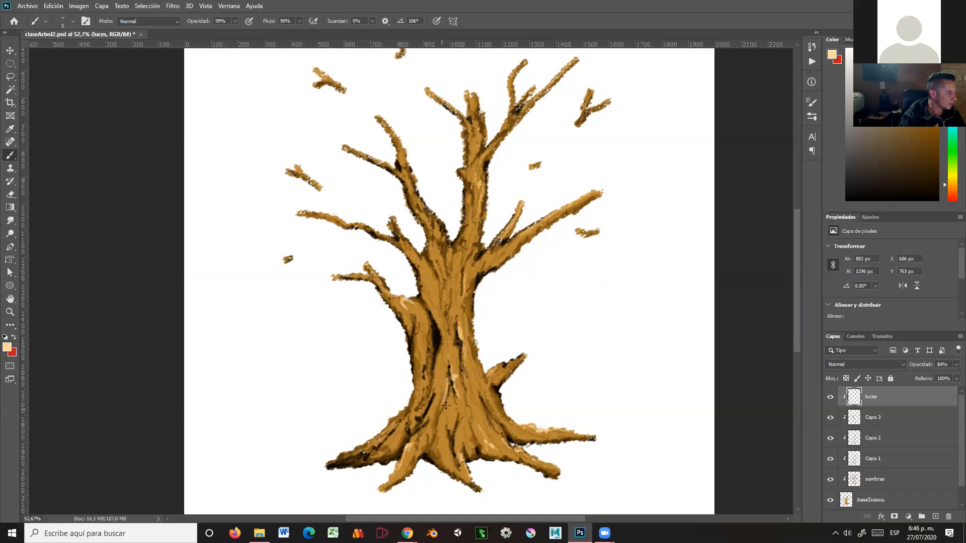
Paint pale highlights along the trunk's upper middle, its left side and the central upright branch
mouse_move(448, 305)
mouse_down()
mouse_move(445, 318)
mouse_move(443, 292)
mouse_up()
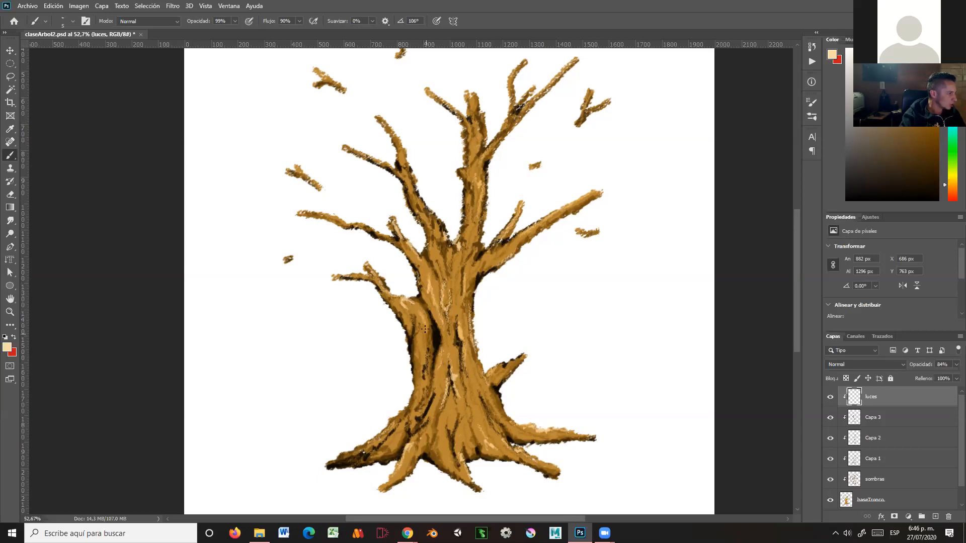
drag(423, 337, 422, 368)
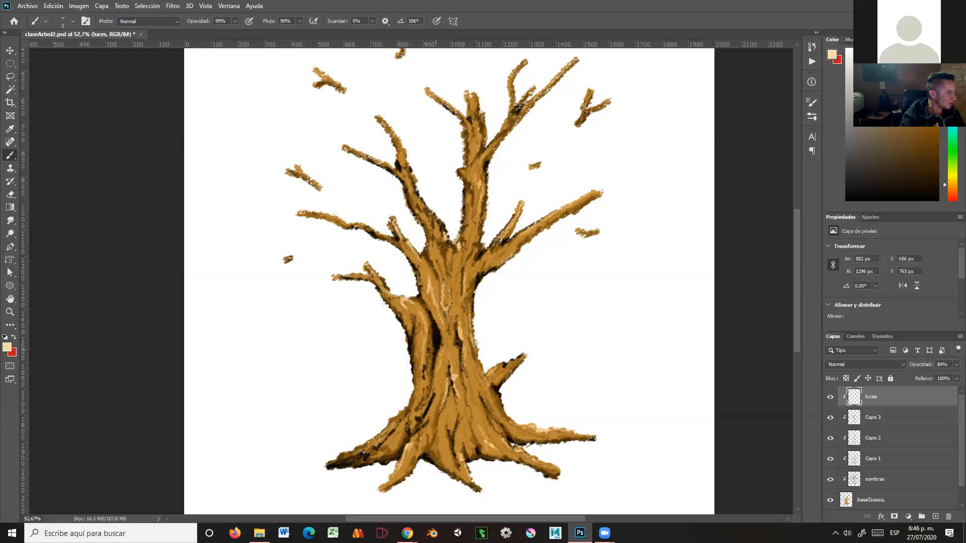
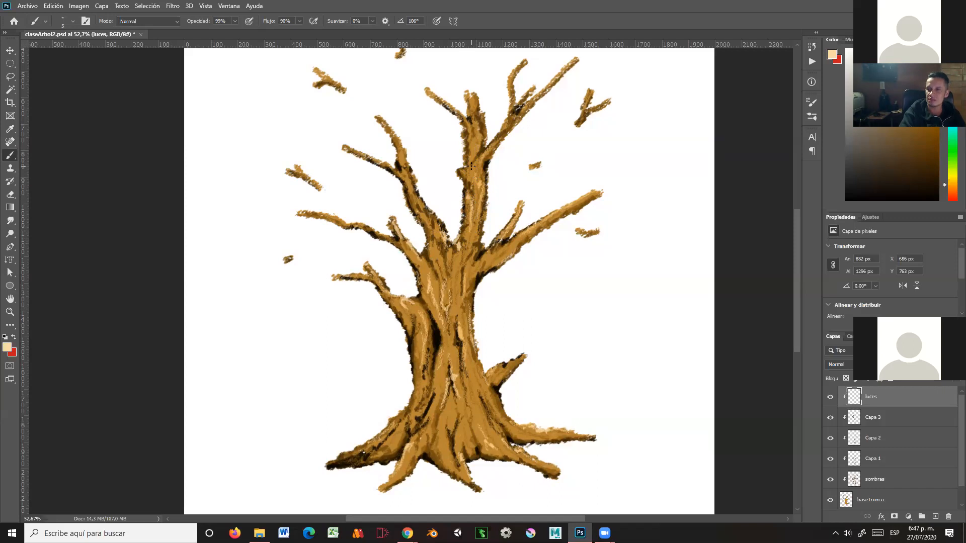
drag(478, 141, 478, 149)
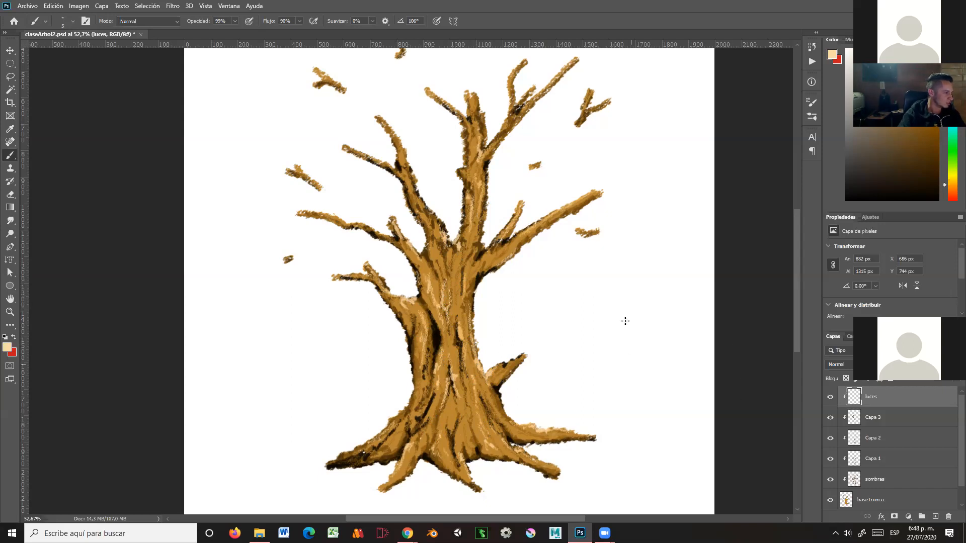
Group the baseTronco layer with all the layers clipped above it, and name the group tronco
mouse_move(597, 379)
mouse_down()
mouse_move(580, 348)
mouse_move(567, 357)
mouse_up()
mouse_move(831, 401)
mouse_down()
mouse_move(830, 478)
mouse_move(830, 400)
mouse_up()
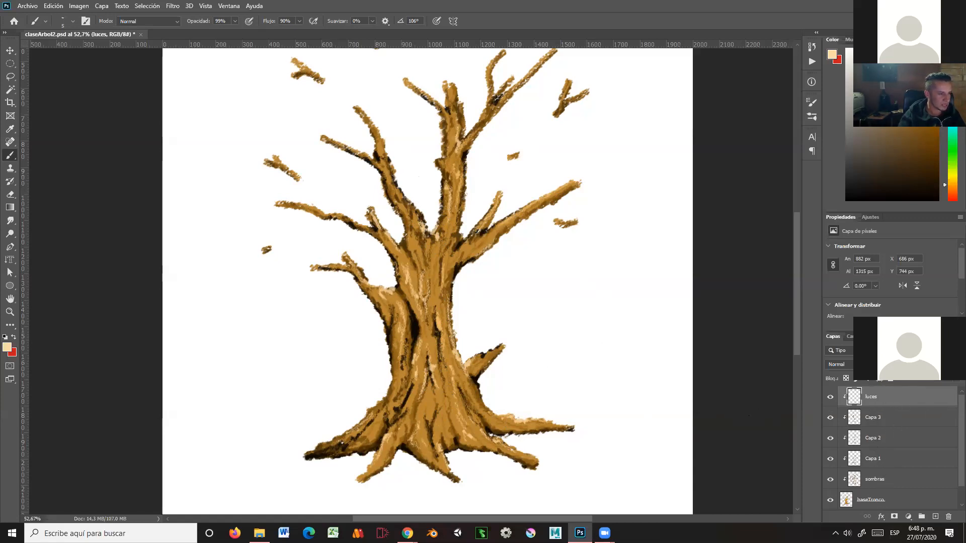
drag(888, 330, 889, 304)
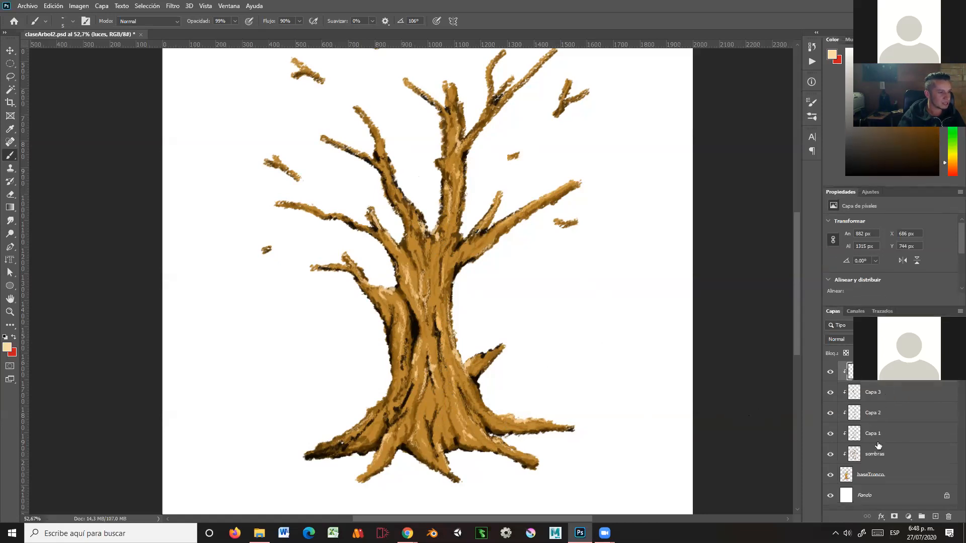
click(876, 476)
drag(876, 476, 879, 420)
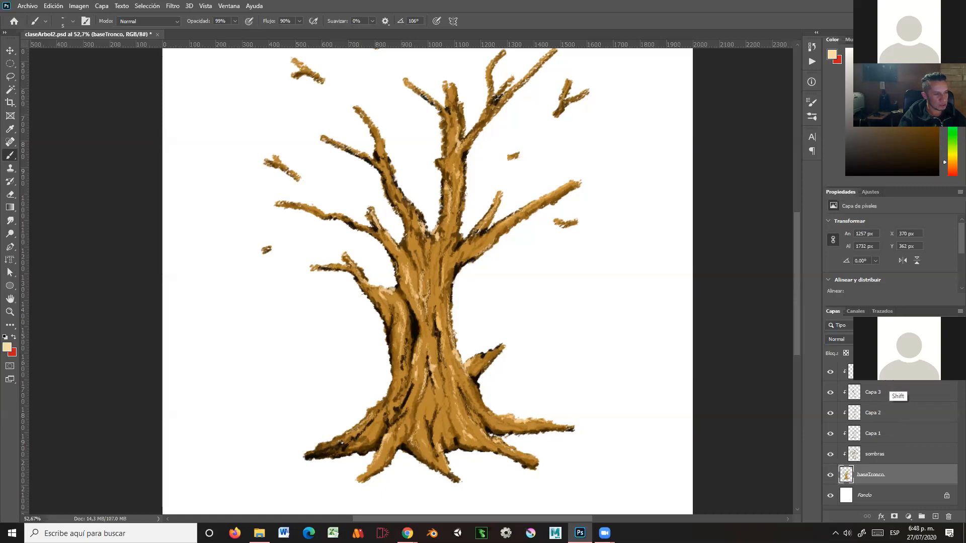
shift+click(889, 392)
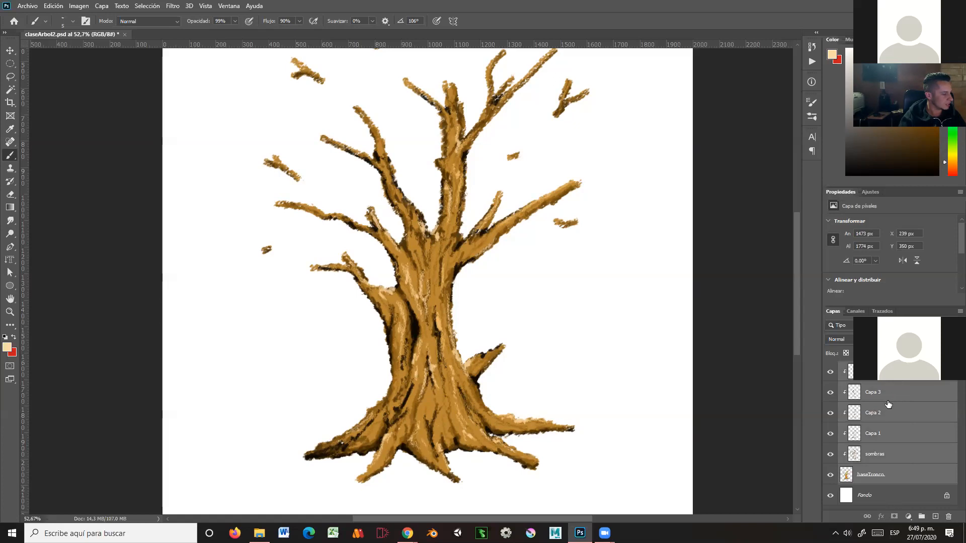
key(ctrl)
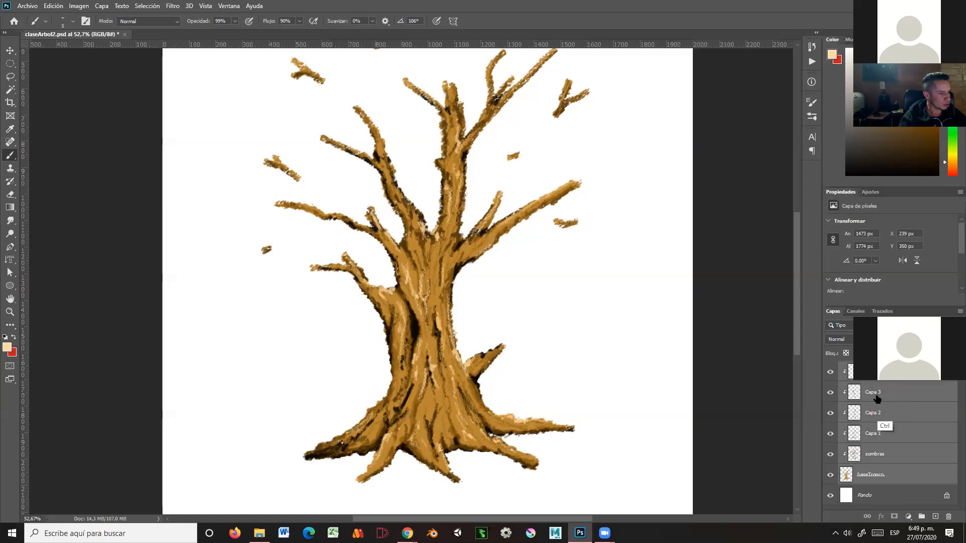
key(ctrl+g)
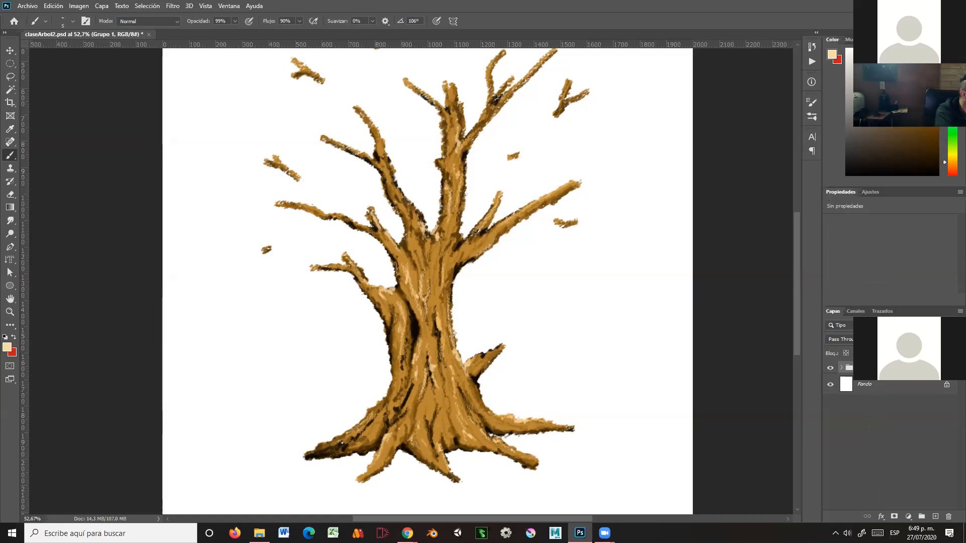
key(Return)
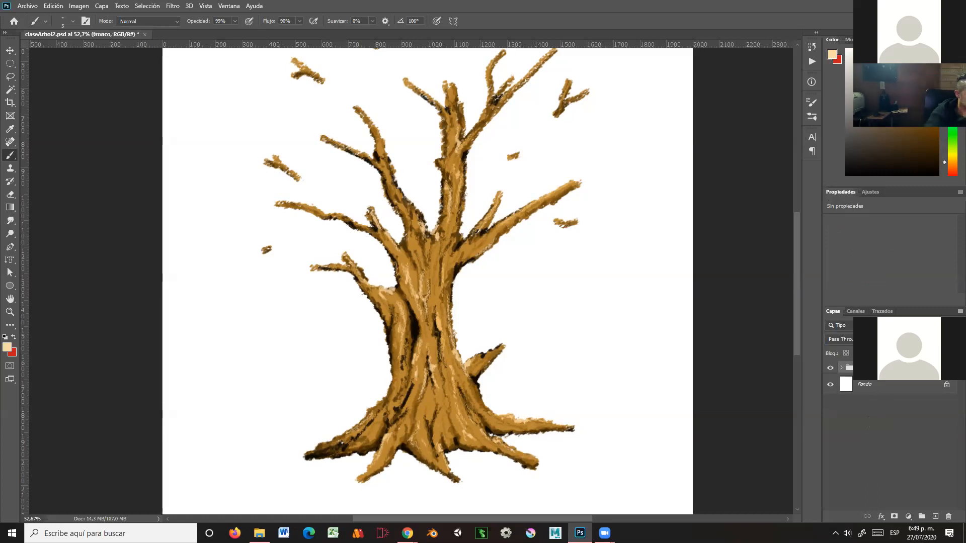
Add a new layer directly above Fondo, beneath the tronco group, and name it hojas
click(870, 384)
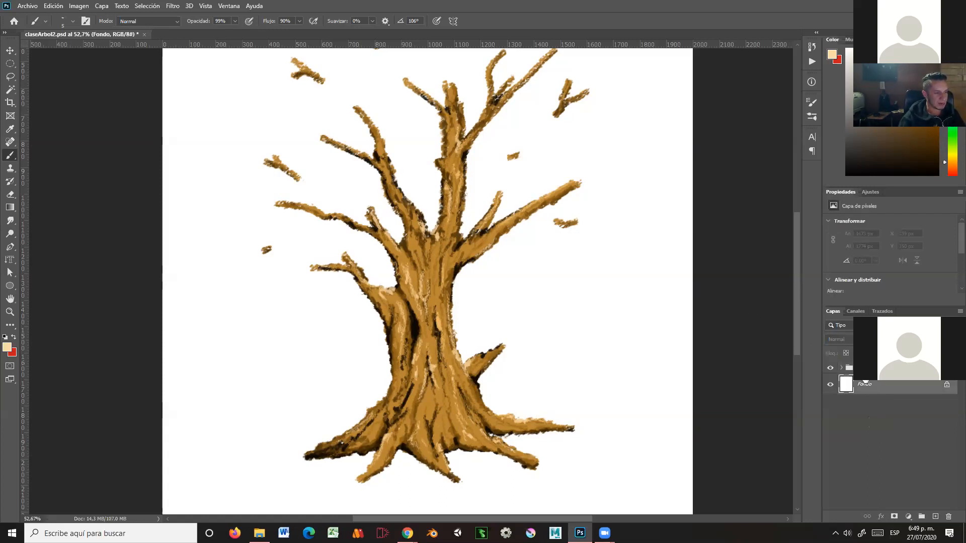
click(935, 517)
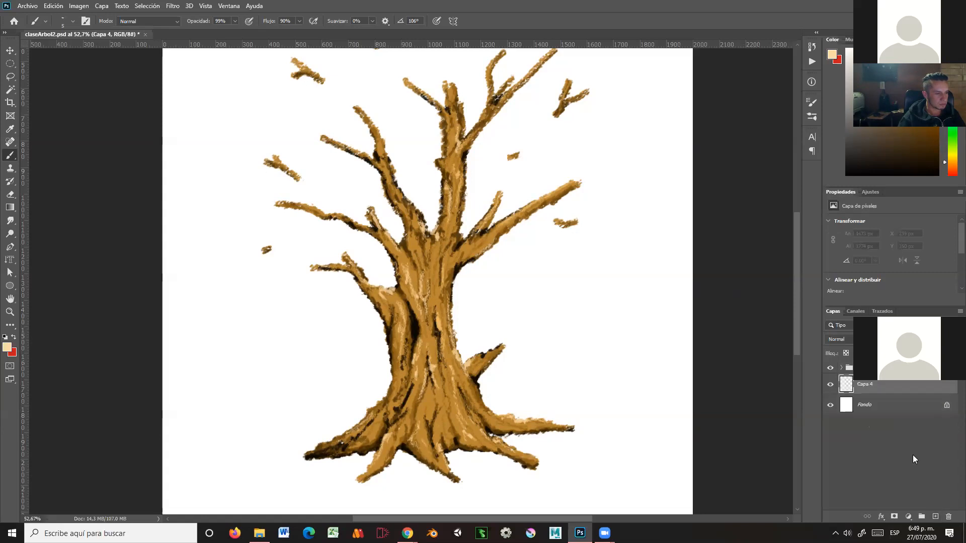
double_click(863, 385)
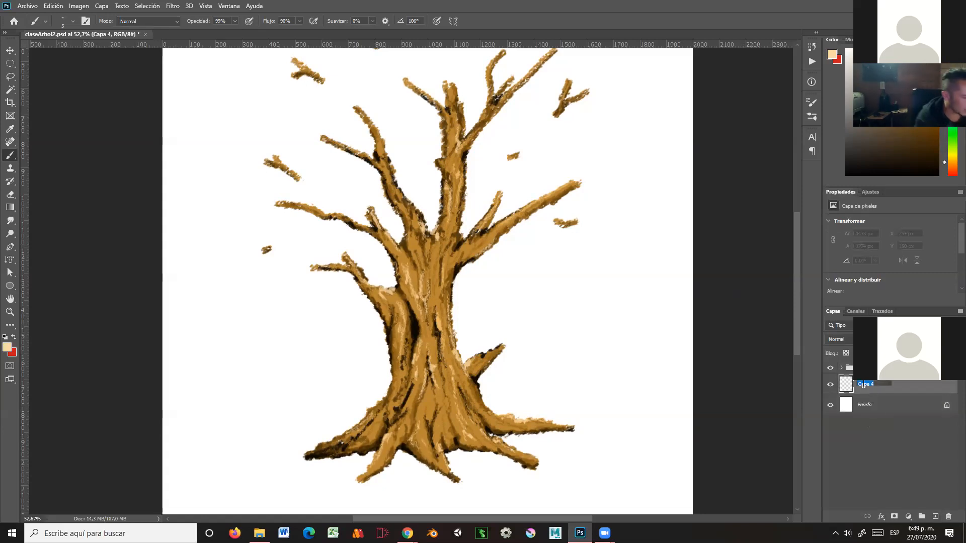
text(ra)
text(jas)
key(Return)
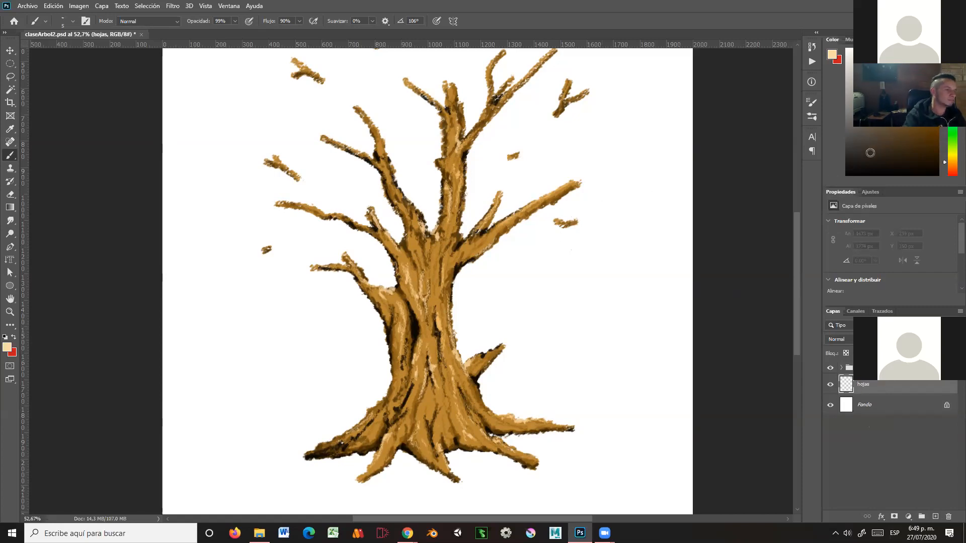
Set the foreground colour to a medium olive green for the leaves
click(950, 144)
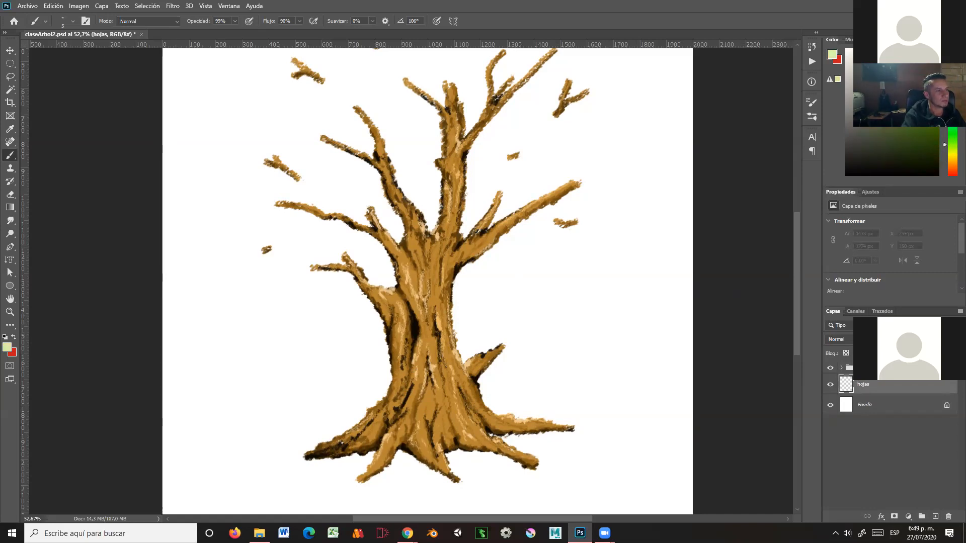
click(917, 115)
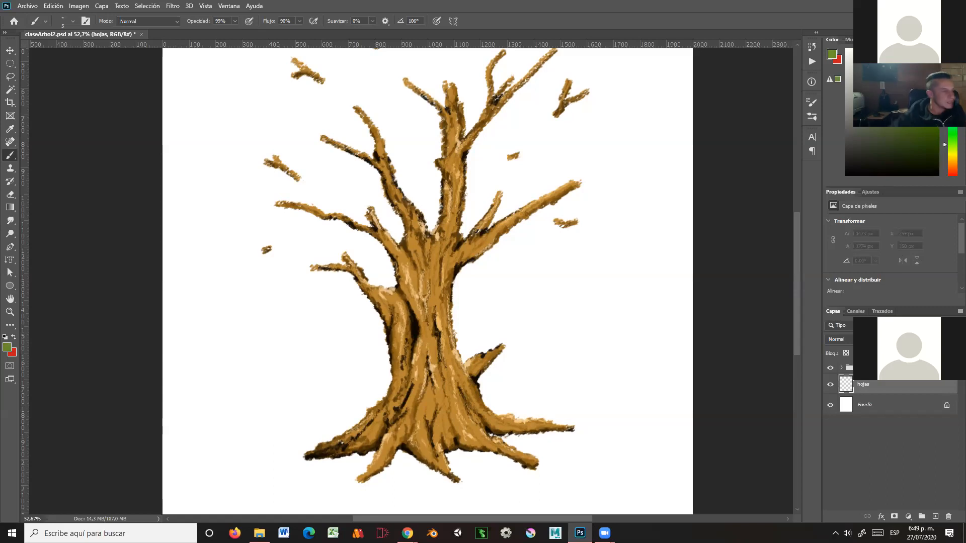
drag(531, 188, 552, 282)
drag(504, 255, 526, 382)
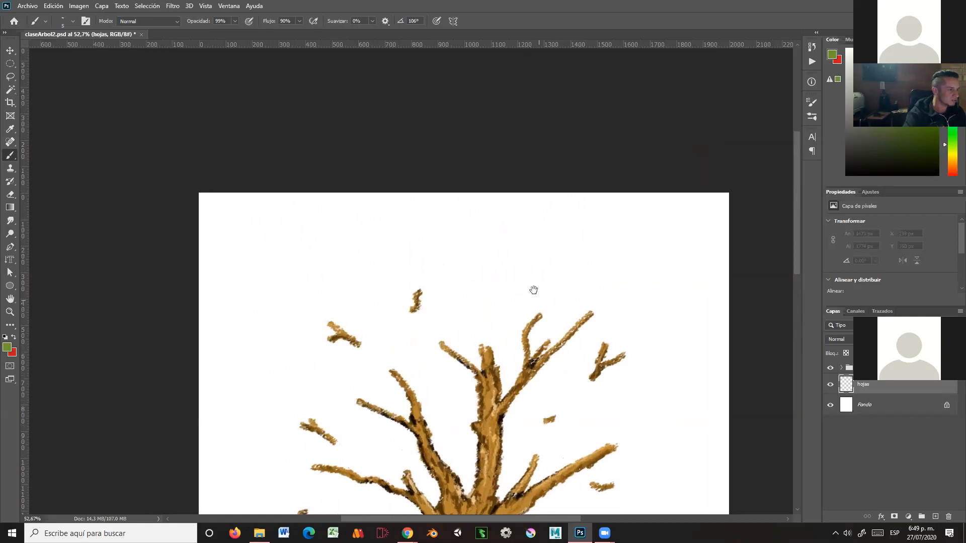
drag(532, 287, 511, 162)
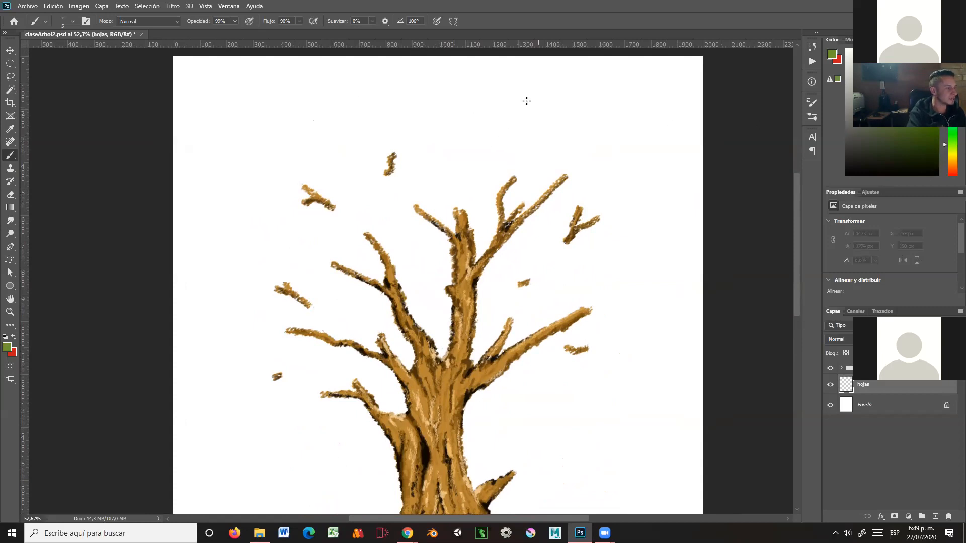
scroll(471, 259, down, 3)
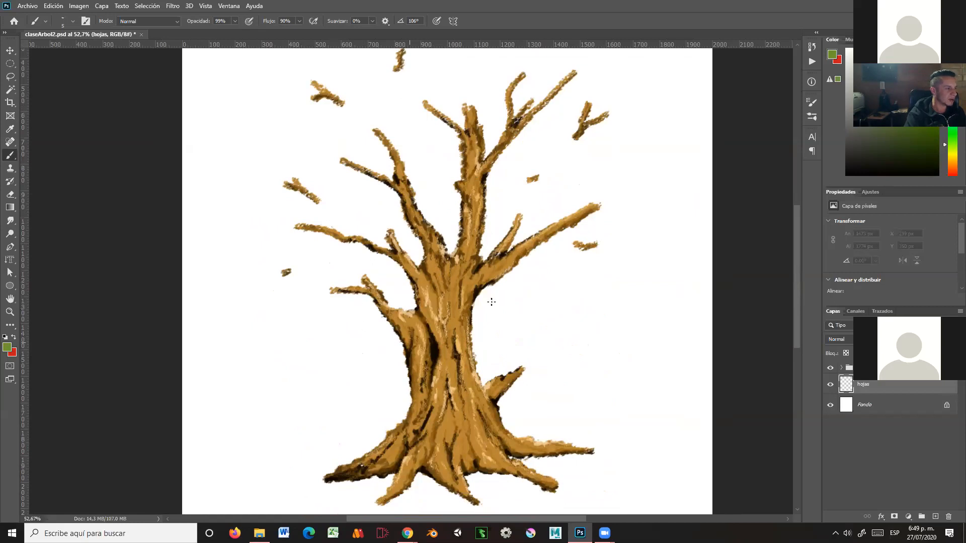
drag(467, 283, 484, 312)
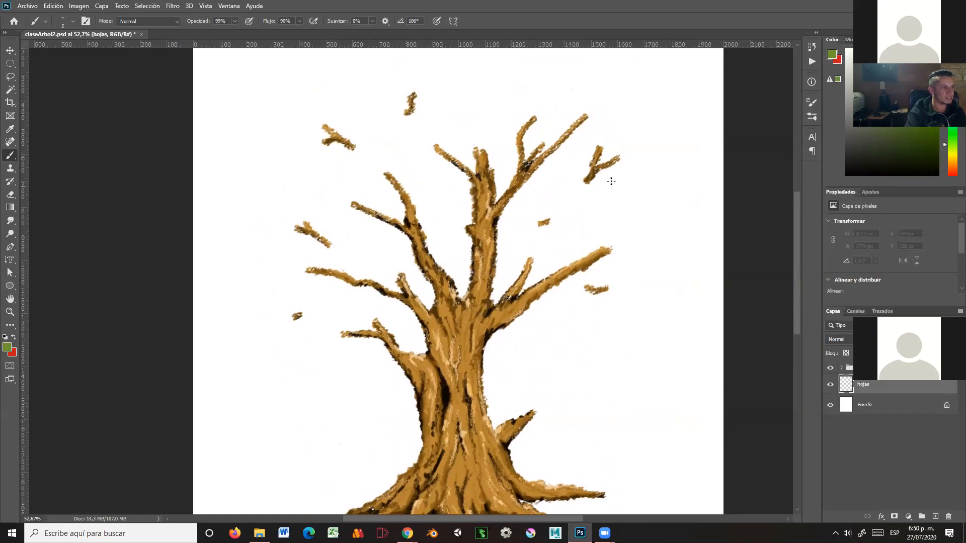
drag(573, 198, 556, 226)
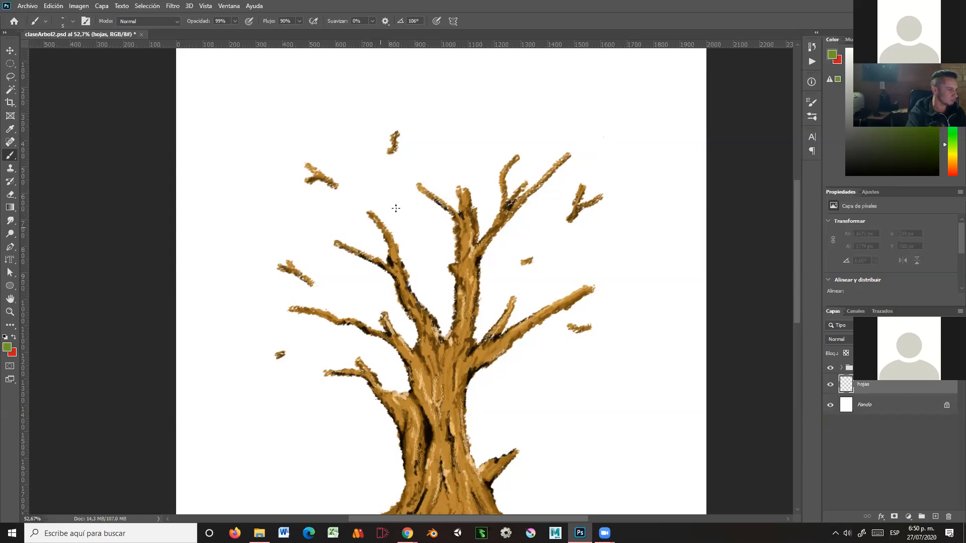
drag(437, 247, 455, 216)
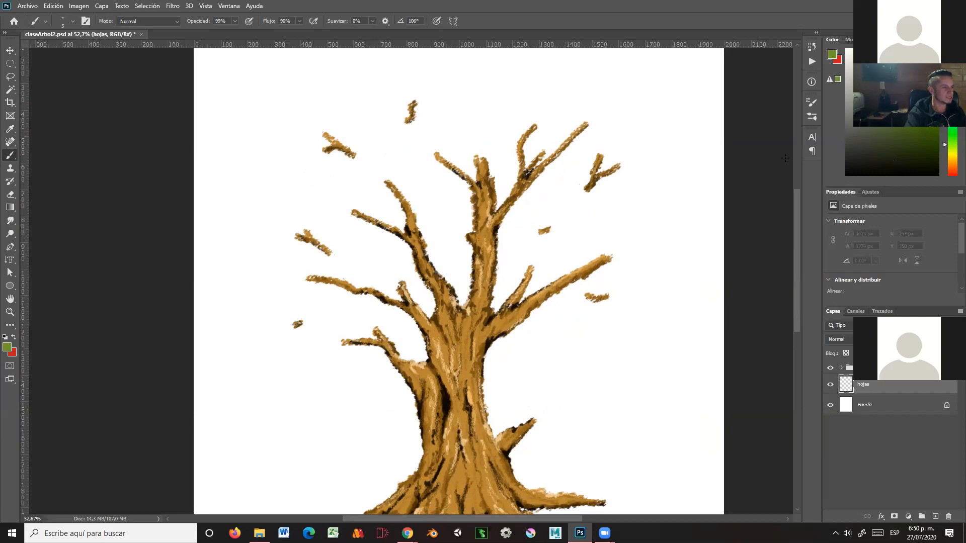
mouse_move(513, 261)
mouse_down()
mouse_move(519, 226)
mouse_move(512, 247)
mouse_move(501, 217)
mouse_up()
Switch to a size 24 textured brush at 100% opacity and paint first leaf dabs beside the upright branch and above the lower left branch
click(501, 217)
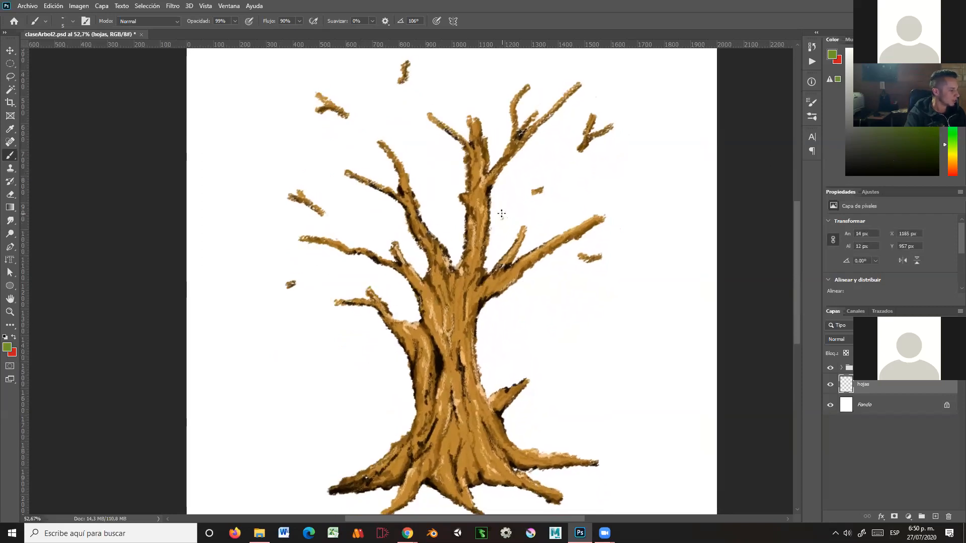
alt+right_click(503, 215)
drag(503, 215, 504, 217)
drag(503, 217, 507, 221)
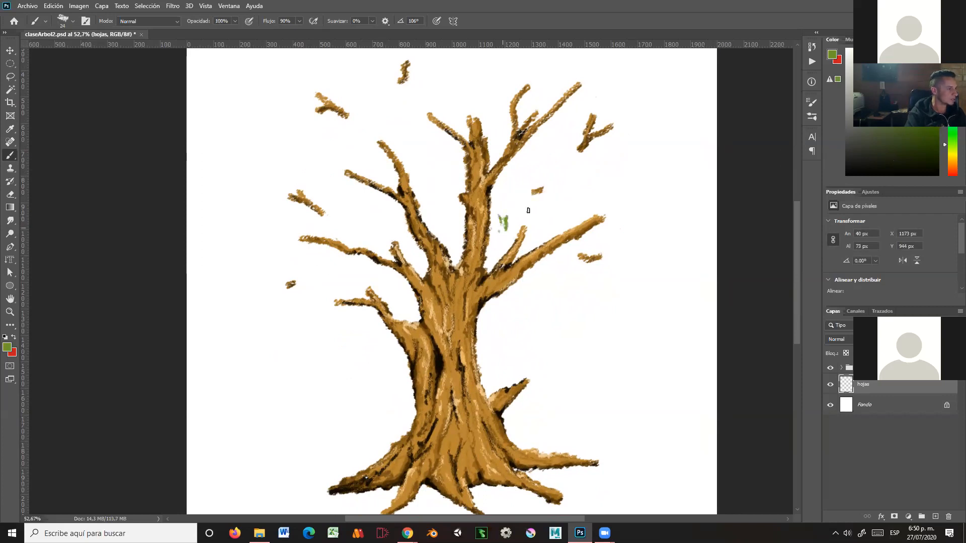
click(403, 300)
drag(415, 310, 404, 300)
Undo the solid green patches tried around the left branches and paint loose scattered leaf strokes there and in the central fork
mouse_move(367, 272)
mouse_down()
mouse_move(403, 295)
mouse_move(415, 317)
mouse_move(317, 307)
mouse_move(352, 275)
mouse_move(365, 312)
mouse_move(403, 236)
mouse_move(452, 252)
mouse_move(438, 229)
mouse_move(458, 262)
mouse_up()
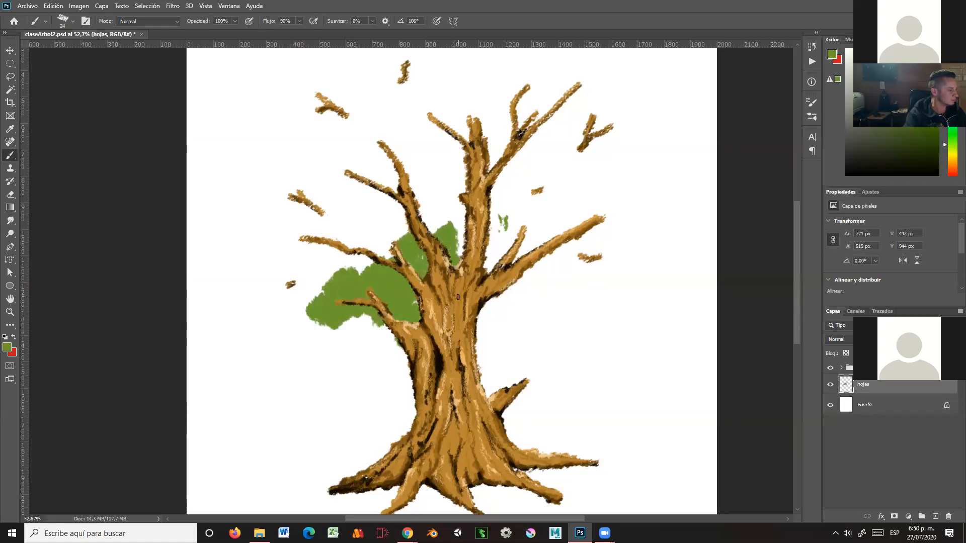
key(ctrl+z)
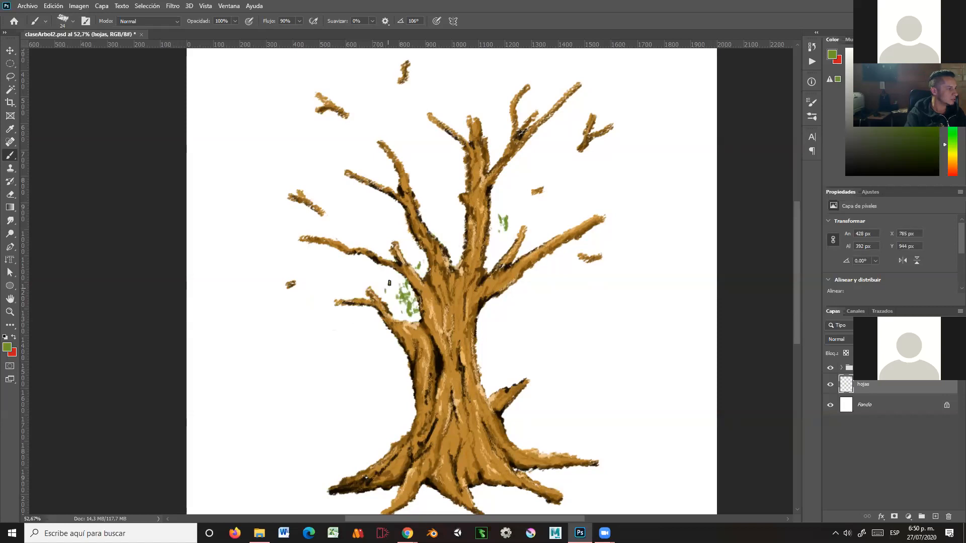
mouse_move(403, 286)
mouse_down()
mouse_move(376, 284)
mouse_move(398, 280)
mouse_move(410, 305)
mouse_move(387, 320)
mouse_move(370, 320)
mouse_move(363, 305)
mouse_move(331, 310)
mouse_move(336, 293)
mouse_move(358, 288)
mouse_up()
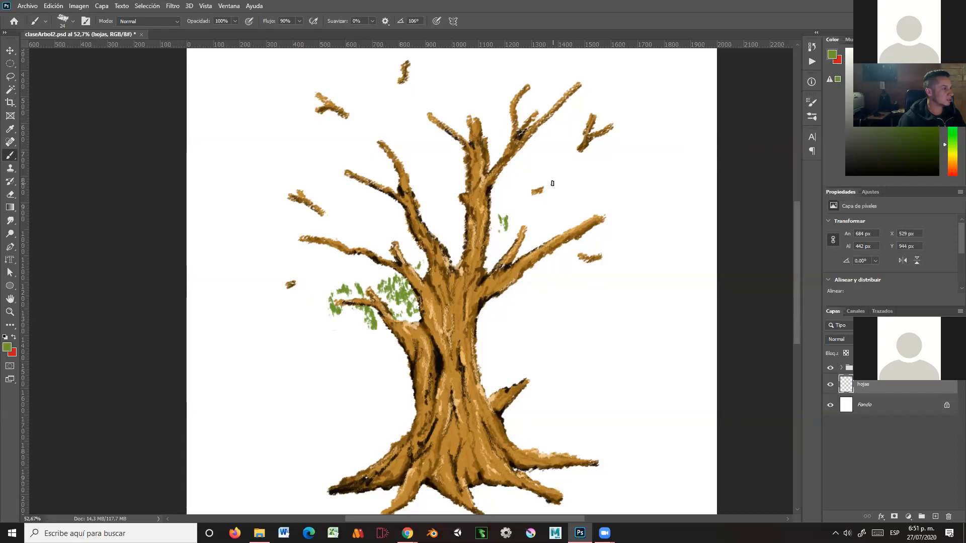
drag(380, 235, 379, 224)
drag(336, 274, 362, 276)
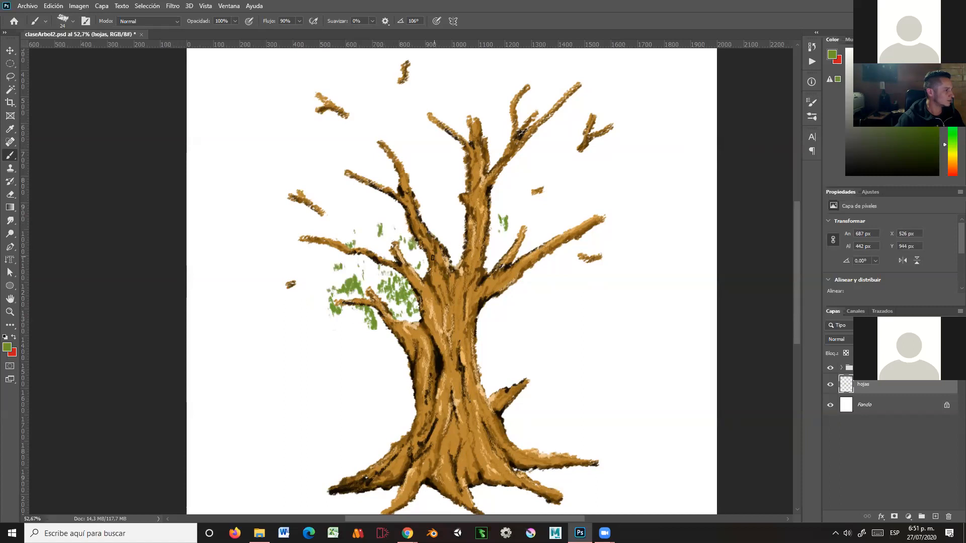
drag(458, 224, 452, 240)
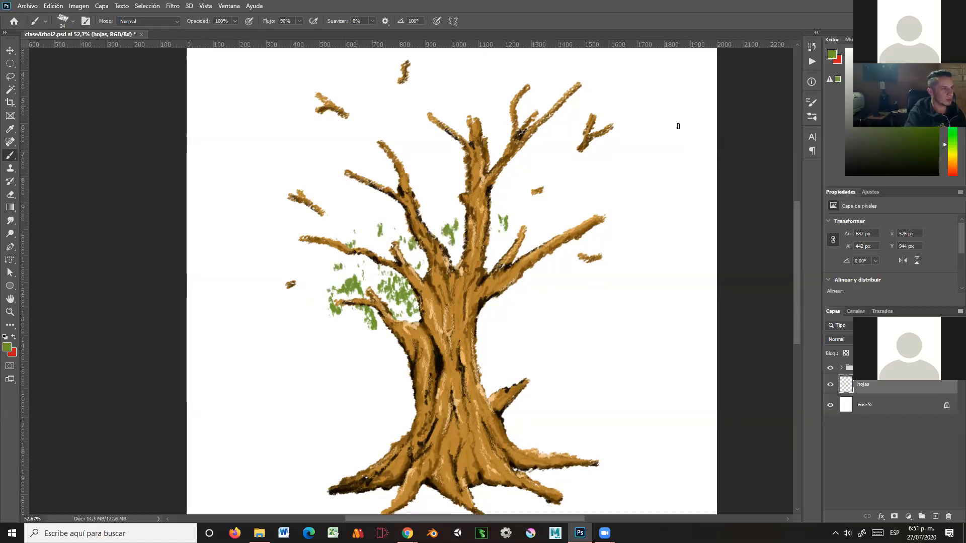
Set the brush angle to 15° and paint green leaf strokes around the base of the long right branch
click(812, 103)
drag(764, 280, 775, 286)
click(812, 103)
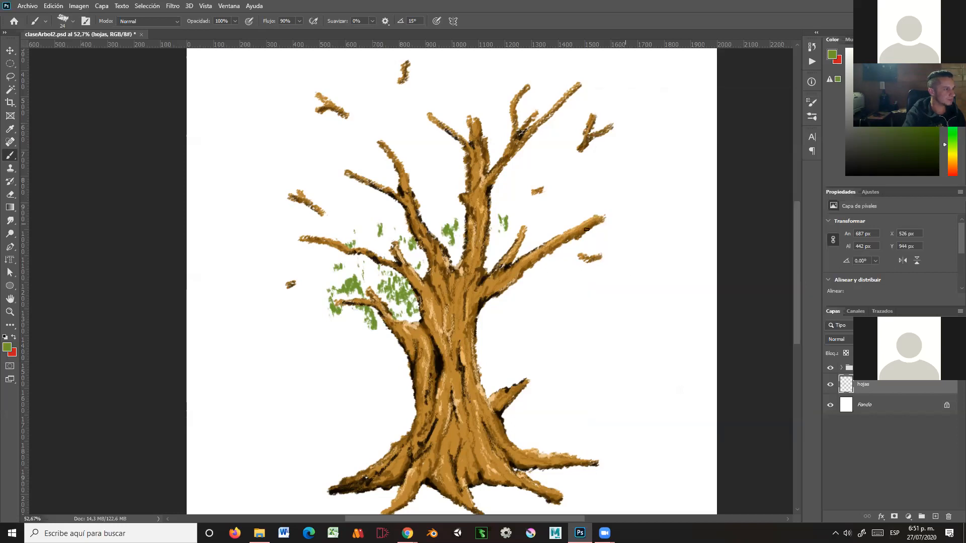
mouse_move(498, 242)
mouse_down()
mouse_move(498, 305)
mouse_move(489, 307)
mouse_move(511, 313)
mouse_move(521, 285)
mouse_move(505, 306)
mouse_up()
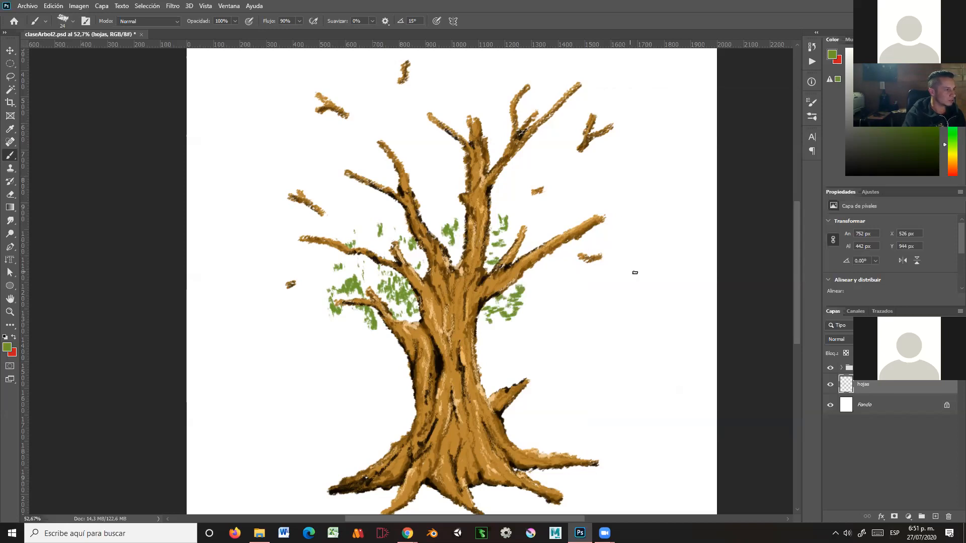
Set the brush size to 28 px and paint green leaf dabs around the base of the long right branch
right_click(635, 273)
drag(648, 251, 651, 252)
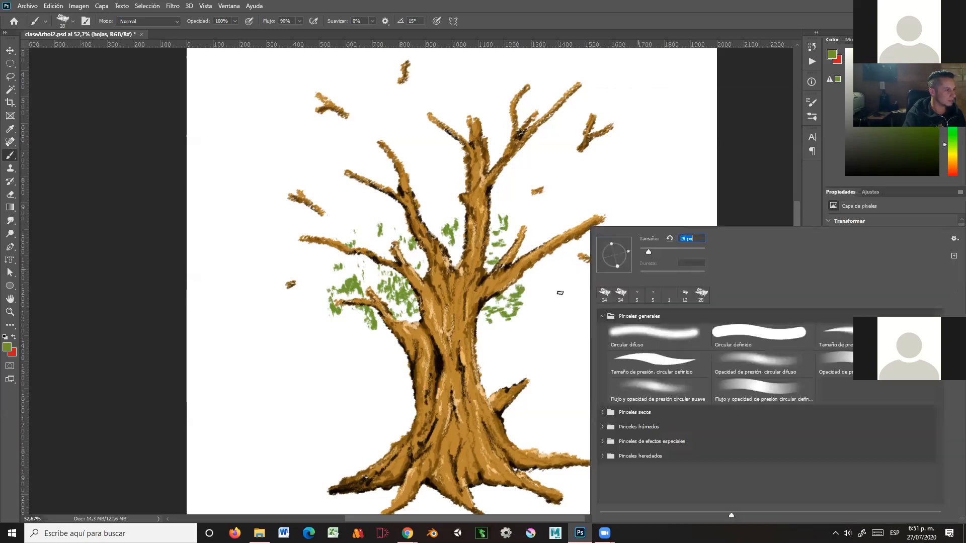
click(551, 286)
drag(545, 275, 526, 297)
mouse_move(536, 305)
mouse_down()
mouse_move(526, 306)
mouse_move(524, 285)
mouse_up()
drag(527, 288, 496, 310)
Scatter green leaf dabs across the branches and along a rounded outline that defines the whole crown
click(456, 262)
mouse_move(452, 244)
mouse_down()
mouse_move(446, 221)
mouse_move(426, 212)
mouse_move(371, 195)
mouse_move(369, 213)
mouse_move(354, 209)
mouse_move(316, 166)
mouse_move(320, 179)
mouse_move(294, 234)
mouse_move(277, 206)
mouse_move(269, 220)
mouse_move(276, 267)
mouse_move(293, 283)
mouse_move(278, 300)
mouse_move(307, 308)
mouse_move(344, 356)
mouse_move(356, 327)
mouse_move(369, 347)
mouse_move(365, 376)
mouse_move(362, 337)
mouse_move(381, 324)
mouse_move(394, 336)
mouse_move(349, 312)
mouse_move(324, 369)
mouse_move(332, 384)
mouse_move(318, 338)
mouse_move(285, 325)
mouse_up()
mouse_move(471, 296)
mouse_down()
mouse_move(522, 278)
mouse_move(541, 341)
mouse_move(559, 296)
mouse_move(587, 311)
mouse_move(588, 283)
mouse_move(613, 279)
mouse_move(640, 211)
mouse_move(623, 157)
mouse_move(631, 244)
mouse_up()
mouse_move(633, 232)
mouse_down()
mouse_move(662, 183)
mouse_move(627, 157)
mouse_move(609, 113)
mouse_move(581, 102)
mouse_move(551, 111)
mouse_move(533, 90)
mouse_move(469, 92)
mouse_move(435, 119)
mouse_move(389, 94)
mouse_move(306, 195)
mouse_move(285, 228)
mouse_move(281, 266)
mouse_move(296, 275)
mouse_move(331, 251)
mouse_move(321, 235)
mouse_move(334, 226)
mouse_move(355, 307)
mouse_move(341, 309)
mouse_move(347, 361)
mouse_move(331, 361)
mouse_move(338, 345)
mouse_move(372, 343)
mouse_move(392, 319)
mouse_move(387, 307)
mouse_move(414, 324)
mouse_move(378, 277)
mouse_move(371, 232)
mouse_move(374, 223)
mouse_move(386, 234)
mouse_move(381, 216)
mouse_move(342, 205)
mouse_move(310, 250)
mouse_move(301, 243)
mouse_move(311, 215)
mouse_move(310, 247)
mouse_move(266, 312)
mouse_move(264, 336)
mouse_move(265, 355)
mouse_move(294, 371)
mouse_move(259, 308)
mouse_move(254, 339)
mouse_move(255, 352)
mouse_move(289, 375)
mouse_up()
mouse_move(664, 312)
mouse_down()
mouse_move(699, 351)
mouse_move(662, 385)
mouse_move(636, 381)
mouse_move(671, 341)
mouse_move(636, 277)
mouse_move(613, 259)
mouse_move(609, 190)
mouse_move(599, 200)
mouse_move(543, 186)
mouse_up()
drag(483, 252, 406, 162)
mouse_move(400, 210)
mouse_down()
mouse_move(432, 227)
mouse_move(473, 272)
mouse_move(473, 288)
mouse_move(463, 282)
mouse_move(498, 295)
mouse_move(535, 265)
mouse_move(564, 286)
mouse_move(573, 308)
mouse_move(555, 369)
mouse_move(595, 345)
mouse_move(600, 327)
mouse_move(616, 348)
mouse_move(586, 356)
mouse_move(555, 249)
mouse_up()
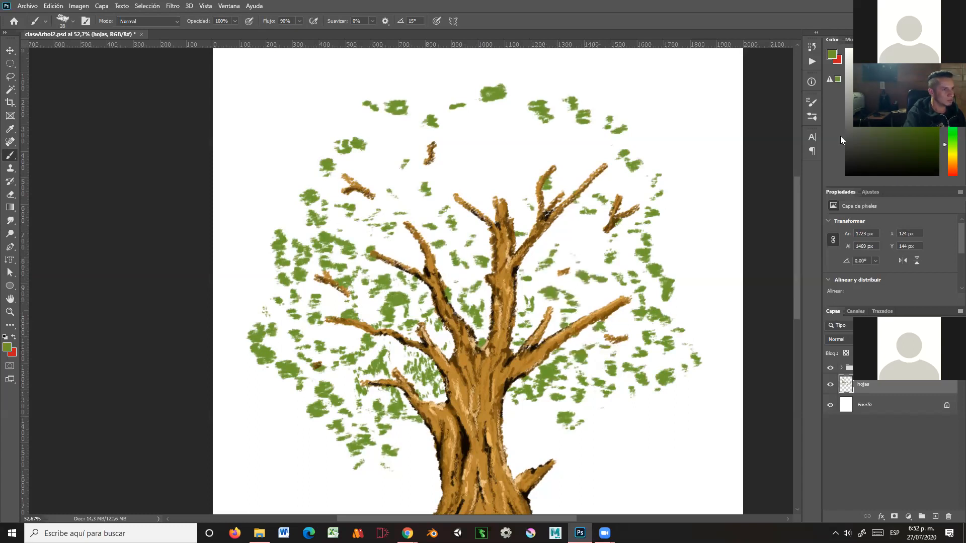
Pick a darker green and paint shadow leaves under the lower right and left branches and in the central fork
click(923, 125)
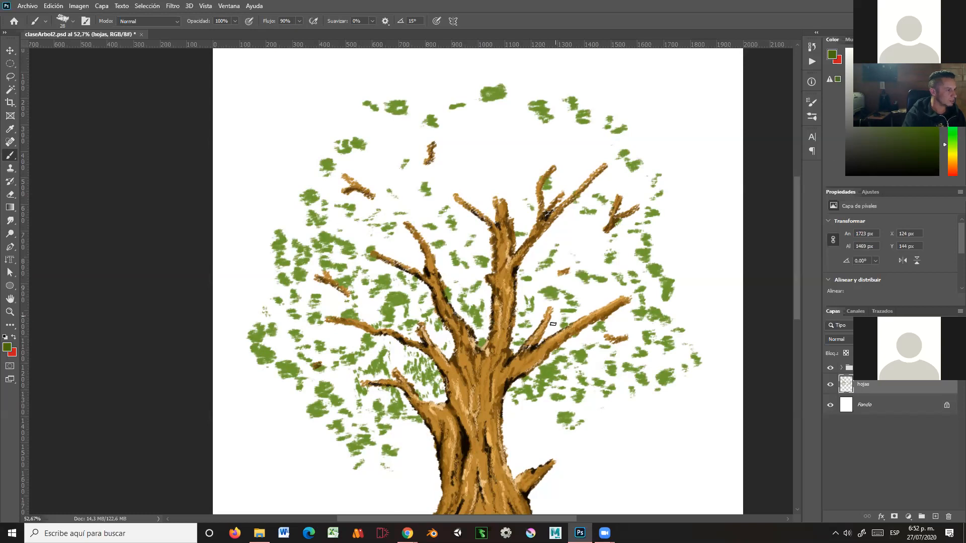
mouse_move(568, 318)
mouse_down()
mouse_move(587, 356)
mouse_move(556, 388)
mouse_move(541, 376)
mouse_move(540, 396)
mouse_move(523, 395)
mouse_move(546, 406)
mouse_move(563, 387)
mouse_move(576, 389)
mouse_move(577, 370)
mouse_move(576, 384)
mouse_move(602, 380)
mouse_move(615, 395)
mouse_move(593, 404)
mouse_up()
mouse_move(448, 389)
mouse_down()
mouse_move(441, 375)
mouse_move(420, 387)
mouse_move(427, 389)
mouse_move(409, 427)
mouse_move(393, 411)
mouse_move(406, 422)
mouse_move(387, 425)
mouse_move(398, 440)
mouse_move(378, 411)
mouse_move(387, 422)
mouse_move(363, 420)
mouse_move(373, 428)
mouse_move(371, 393)
mouse_move(385, 397)
mouse_move(364, 396)
mouse_move(353, 420)
mouse_move(340, 408)
mouse_move(342, 398)
mouse_move(374, 394)
mouse_up()
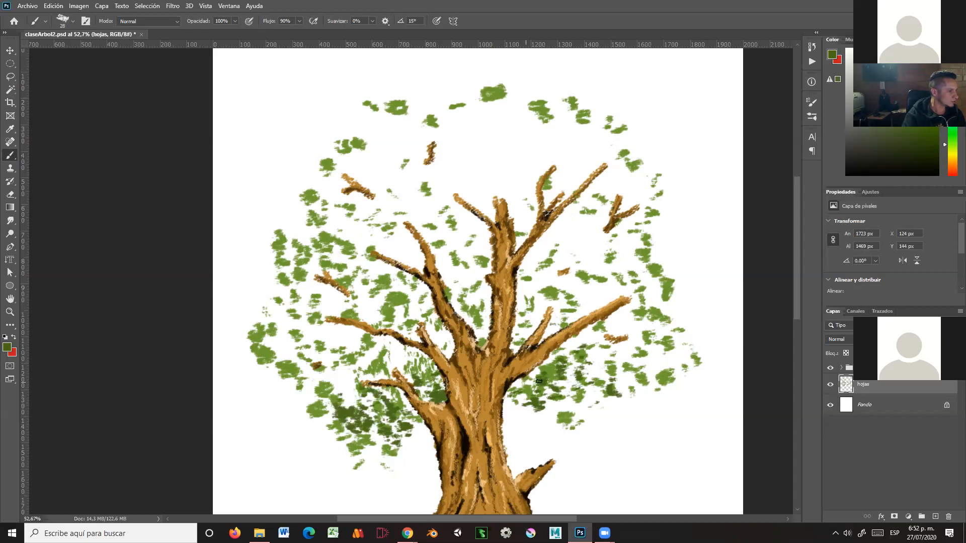
mouse_move(563, 408)
mouse_down()
mouse_move(568, 385)
mouse_move(584, 400)
mouse_move(591, 387)
mouse_move(660, 375)
mouse_move(661, 359)
mouse_move(683, 370)
mouse_move(617, 357)
mouse_move(566, 375)
mouse_up()
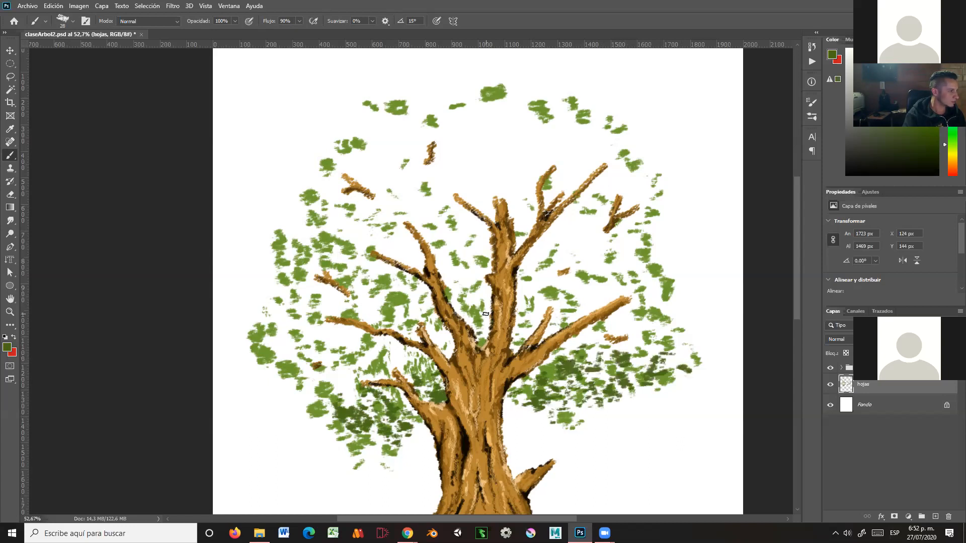
mouse_move(475, 289)
mouse_down()
mouse_move(431, 320)
mouse_move(409, 313)
mouse_move(443, 323)
mouse_move(448, 341)
mouse_move(436, 348)
mouse_move(437, 329)
mouse_move(397, 352)
mouse_move(386, 344)
mouse_move(393, 324)
mouse_move(408, 329)
mouse_move(403, 354)
mouse_move(381, 343)
mouse_move(355, 379)
mouse_move(341, 377)
mouse_move(333, 360)
mouse_move(346, 377)
mouse_move(305, 373)
mouse_up()
mouse_move(366, 377)
mouse_down()
mouse_move(378, 376)
mouse_move(354, 398)
mouse_up()
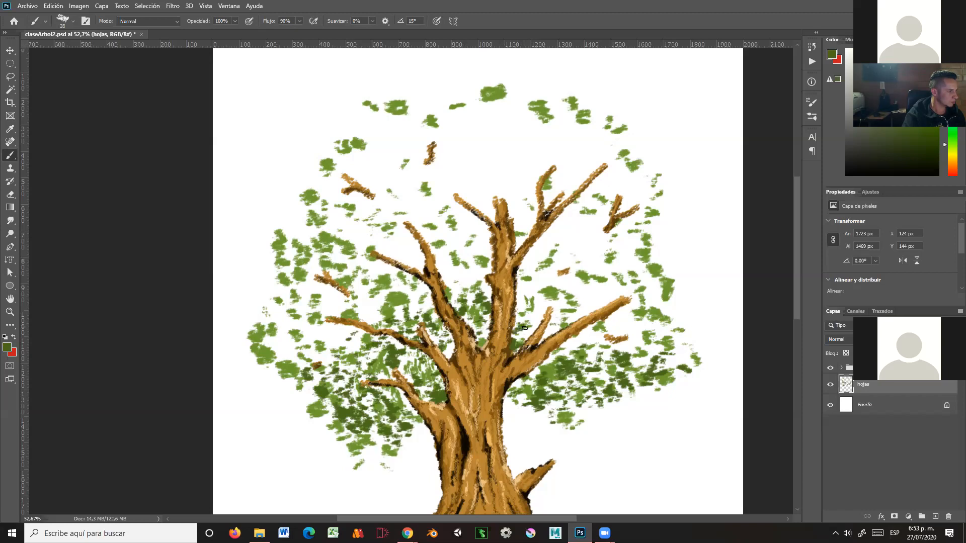
Fill the middle of the crown with dark green leaves around the central and left branches and below the long right branch
mouse_move(559, 328)
mouse_down()
mouse_move(603, 331)
mouse_move(622, 352)
mouse_move(625, 340)
mouse_move(599, 333)
mouse_move(609, 369)
mouse_move(586, 392)
mouse_move(606, 386)
mouse_move(607, 412)
mouse_move(636, 365)
mouse_move(649, 367)
mouse_move(644, 353)
mouse_move(658, 364)
mouse_move(636, 341)
mouse_move(651, 363)
mouse_up()
mouse_move(536, 316)
mouse_down()
mouse_move(529, 298)
mouse_move(550, 307)
mouse_move(465, 271)
mouse_up()
mouse_move(411, 292)
mouse_down()
mouse_move(375, 283)
mouse_move(374, 297)
mouse_move(362, 284)
mouse_move(383, 308)
mouse_move(335, 292)
mouse_up()
mouse_move(339, 329)
mouse_down()
mouse_move(321, 322)
mouse_move(337, 347)
mouse_move(393, 341)
mouse_move(417, 324)
mouse_move(410, 307)
mouse_move(426, 286)
mouse_move(424, 295)
mouse_up()
drag(448, 262, 447, 279)
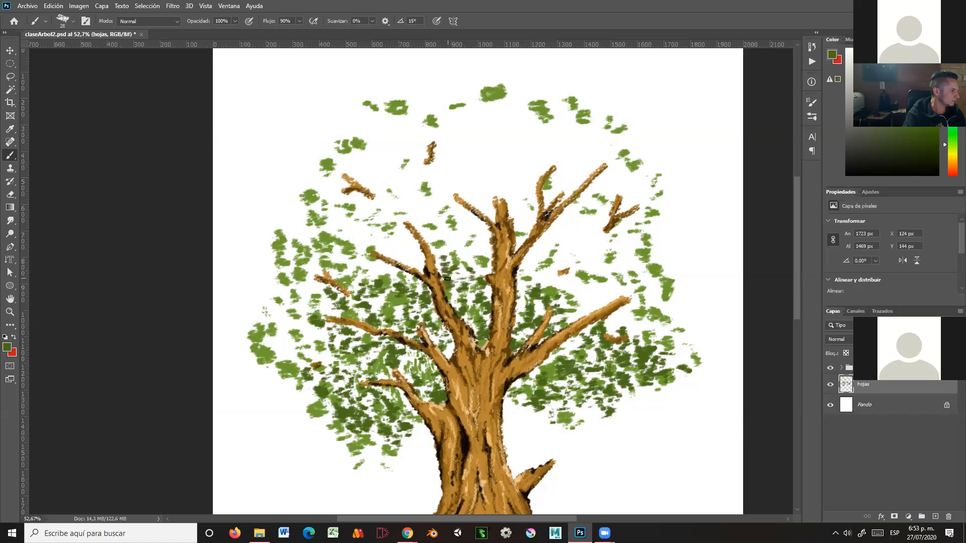
Extend the dark green leaves above and below the long right branch and thicken them around the left branches
mouse_move(531, 264)
mouse_down()
mouse_move(521, 291)
mouse_move(551, 272)
mouse_move(586, 292)
mouse_move(573, 283)
mouse_move(585, 304)
mouse_move(574, 315)
mouse_move(604, 285)
mouse_move(626, 296)
mouse_move(633, 309)
mouse_move(617, 316)
mouse_move(631, 324)
mouse_up()
mouse_move(582, 342)
mouse_down()
mouse_move(568, 342)
mouse_move(645, 321)
mouse_move(629, 322)
mouse_move(658, 334)
mouse_move(664, 359)
mouse_up()
mouse_move(441, 339)
mouse_down()
mouse_move(353, 342)
mouse_move(334, 333)
mouse_move(319, 343)
mouse_move(375, 355)
mouse_up()
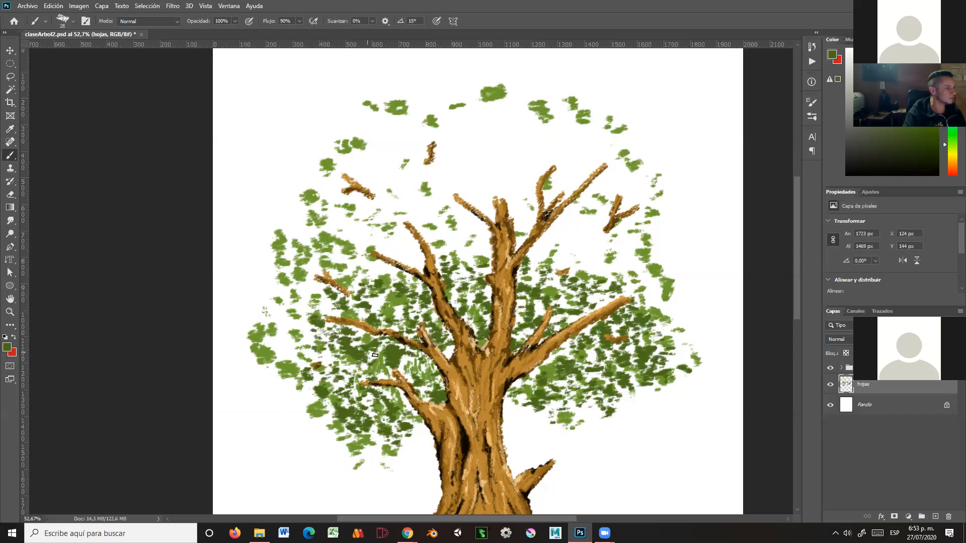
drag(450, 298, 474, 272)
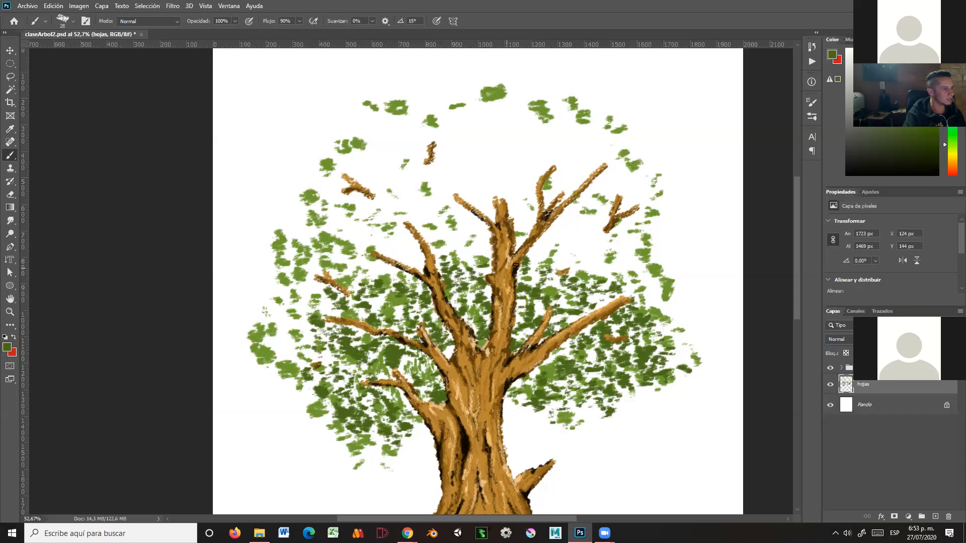
drag(540, 260, 539, 269)
mouse_move(574, 261)
mouse_down()
mouse_move(648, 283)
mouse_move(662, 304)
mouse_move(653, 291)
mouse_move(615, 299)
mouse_up()
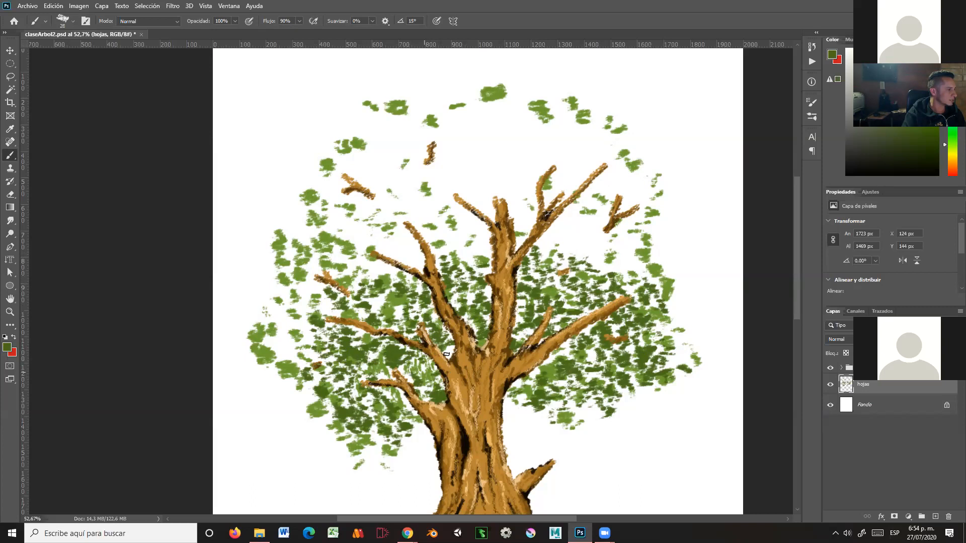
Fill the gaps at the crown's lower and left edges with dark green leaves and raise them to the mid-height branches
mouse_move(521, 402)
mouse_down()
mouse_move(546, 380)
mouse_move(586, 406)
mouse_move(602, 375)
mouse_move(591, 358)
mouse_move(631, 353)
mouse_move(664, 323)
mouse_move(670, 337)
mouse_move(685, 336)
mouse_move(668, 356)
mouse_up()
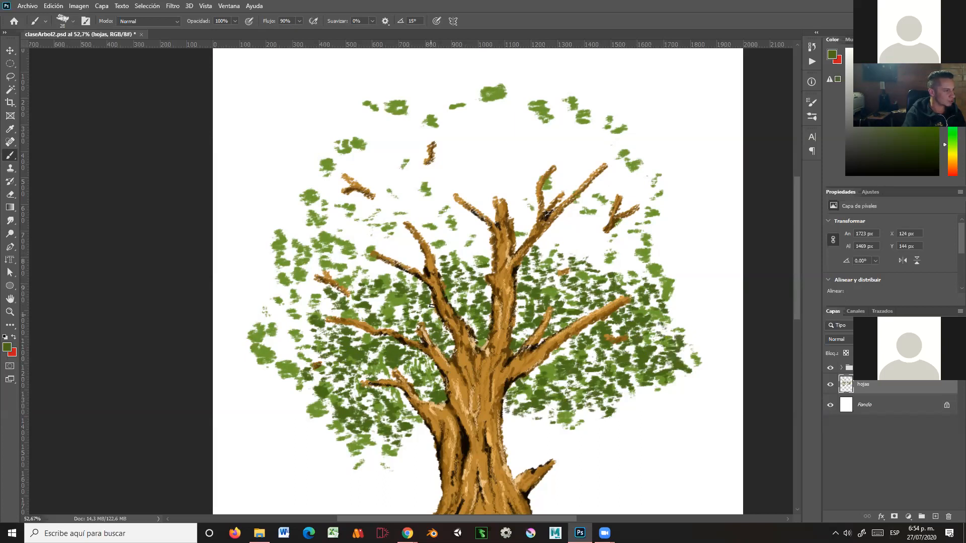
mouse_move(338, 307)
mouse_down()
mouse_move(309, 329)
mouse_move(299, 322)
mouse_move(297, 341)
mouse_move(277, 332)
mouse_move(297, 351)
mouse_move(287, 350)
mouse_move(314, 337)
mouse_move(317, 365)
mouse_up()
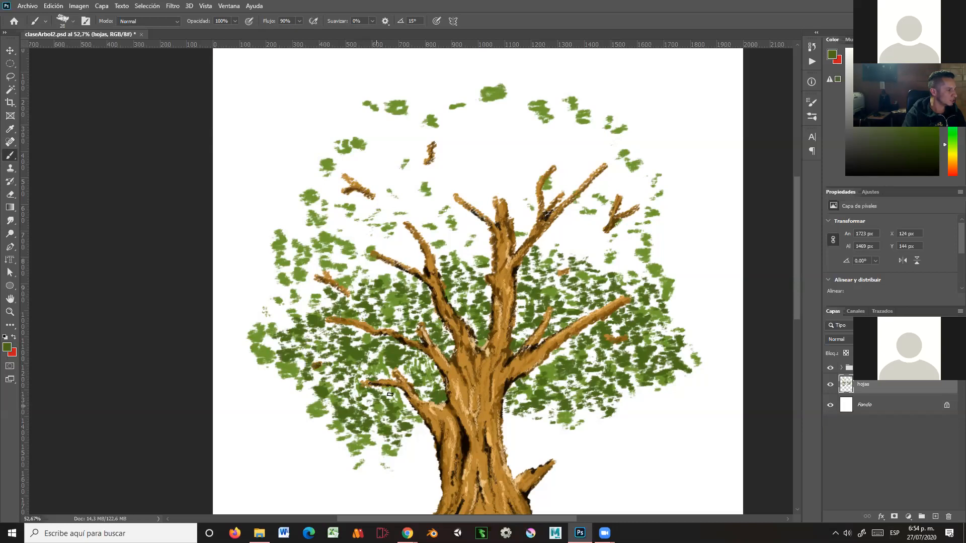
mouse_move(351, 304)
mouse_down()
mouse_move(302, 289)
mouse_move(295, 303)
mouse_move(314, 262)
mouse_move(334, 302)
mouse_move(396, 241)
mouse_move(421, 269)
mouse_move(403, 262)
mouse_move(390, 270)
mouse_move(434, 242)
mouse_up()
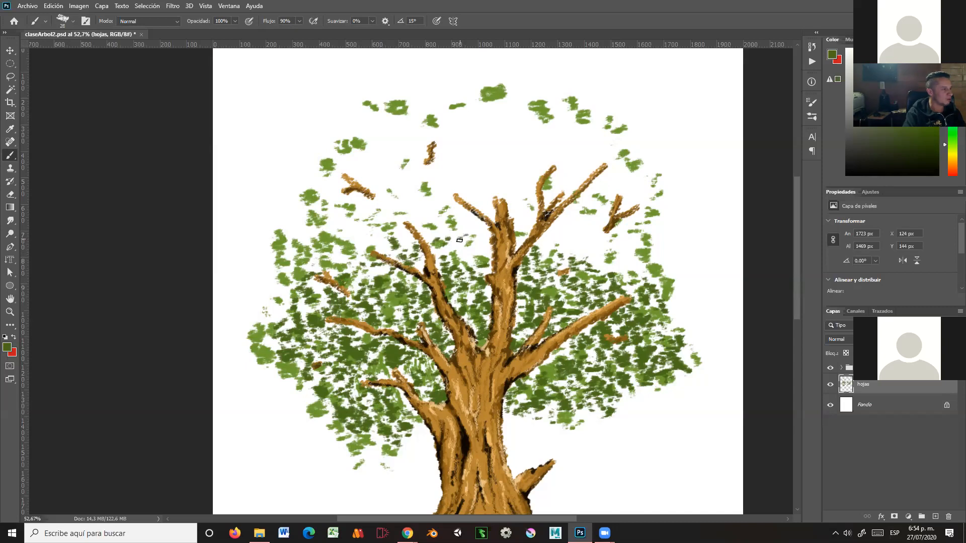
drag(483, 239, 477, 247)
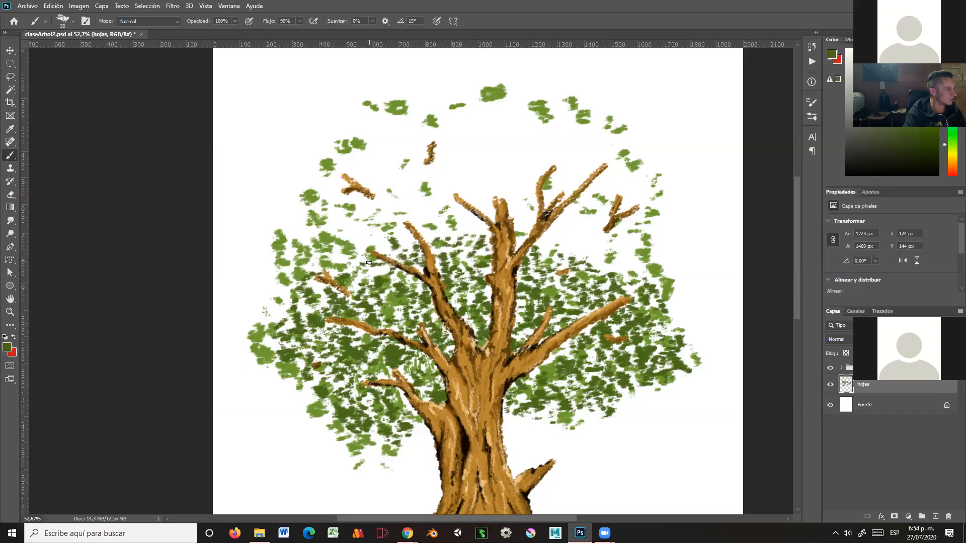
mouse_move(546, 240)
mouse_down()
mouse_move(563, 262)
mouse_move(587, 253)
mouse_move(645, 276)
mouse_move(632, 247)
mouse_move(557, 230)
mouse_up()
Pick a lighter green and paint leaves over the upper left part of the crown and around the central branch tips
click(911, 107)
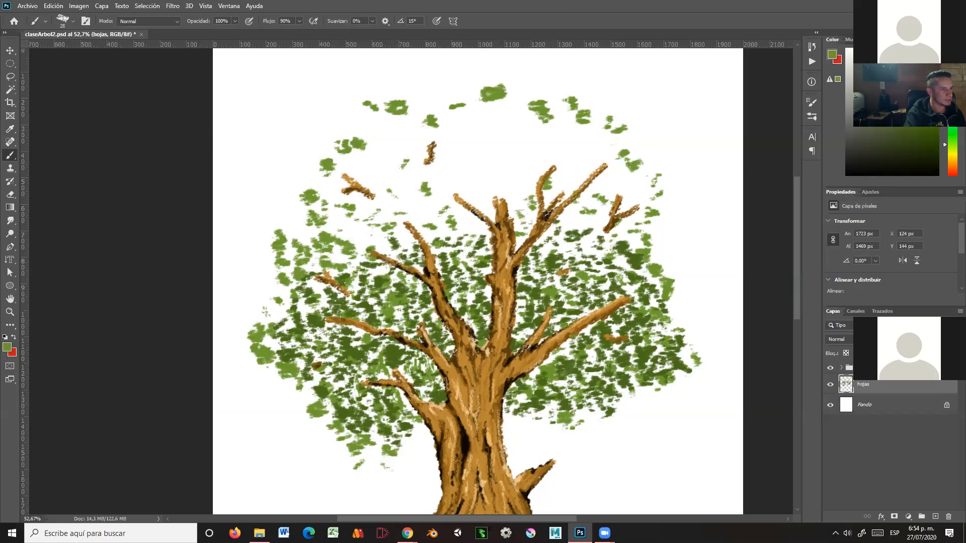
click(913, 91)
mouse_move(520, 194)
mouse_down()
mouse_move(518, 180)
mouse_move(475, 196)
mouse_move(470, 182)
mouse_up()
mouse_move(477, 219)
mouse_down()
mouse_move(445, 196)
mouse_move(460, 189)
mouse_move(487, 212)
mouse_move(484, 205)
mouse_move(394, 237)
mouse_move(347, 221)
mouse_move(298, 233)
mouse_move(324, 197)
mouse_up()
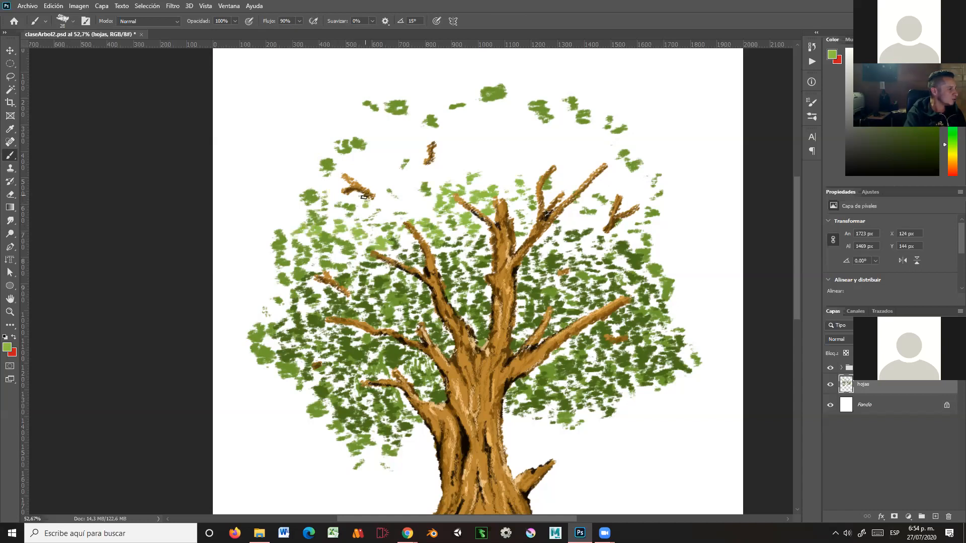
mouse_move(344, 188)
mouse_down()
mouse_move(334, 211)
mouse_move(348, 196)
mouse_move(371, 209)
mouse_move(369, 226)
mouse_move(346, 228)
mouse_move(362, 236)
mouse_move(362, 257)
mouse_move(336, 251)
mouse_move(367, 256)
mouse_up()
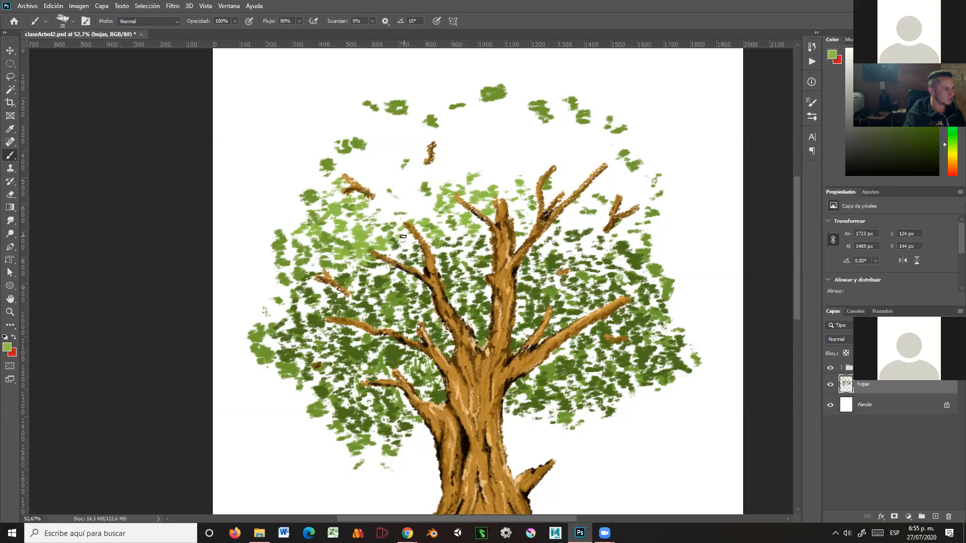
mouse_move(385, 212)
mouse_down()
mouse_move(399, 216)
mouse_move(387, 192)
mouse_move(375, 211)
mouse_move(413, 202)
mouse_up()
mouse_move(401, 186)
mouse_down()
mouse_move(428, 168)
mouse_move(435, 187)
mouse_move(427, 177)
mouse_move(453, 159)
mouse_move(439, 153)
mouse_move(447, 194)
mouse_move(431, 199)
mouse_move(431, 210)
mouse_move(452, 224)
mouse_up()
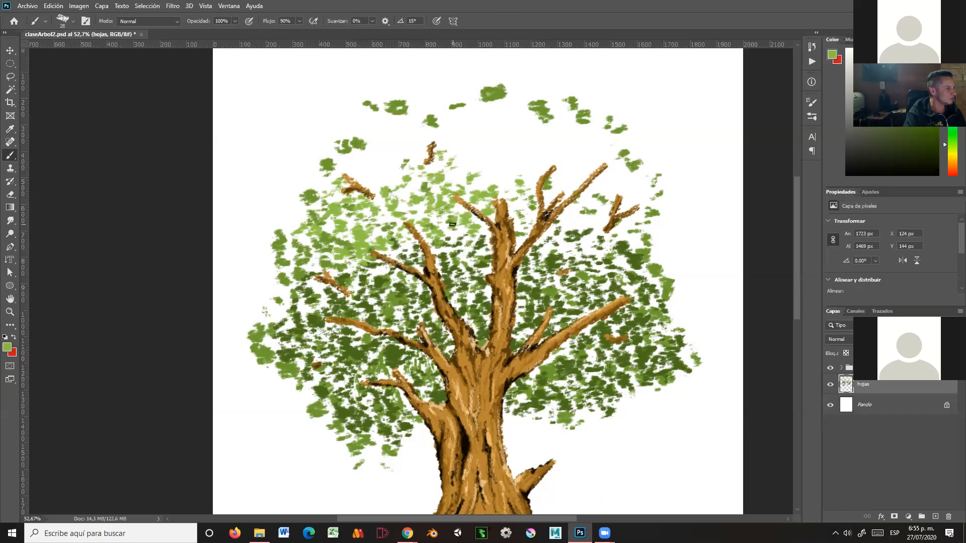
Paint light green leaves around the upper right branches and fill the top of the crown up to its outline
drag(408, 184, 404, 200)
mouse_move(477, 160)
mouse_down()
mouse_move(487, 196)
mouse_move(501, 169)
mouse_move(518, 198)
mouse_move(498, 200)
mouse_move(521, 211)
mouse_move(533, 165)
mouse_move(542, 184)
mouse_move(560, 160)
mouse_move(567, 184)
mouse_move(549, 196)
mouse_move(599, 165)
mouse_move(571, 216)
mouse_up()
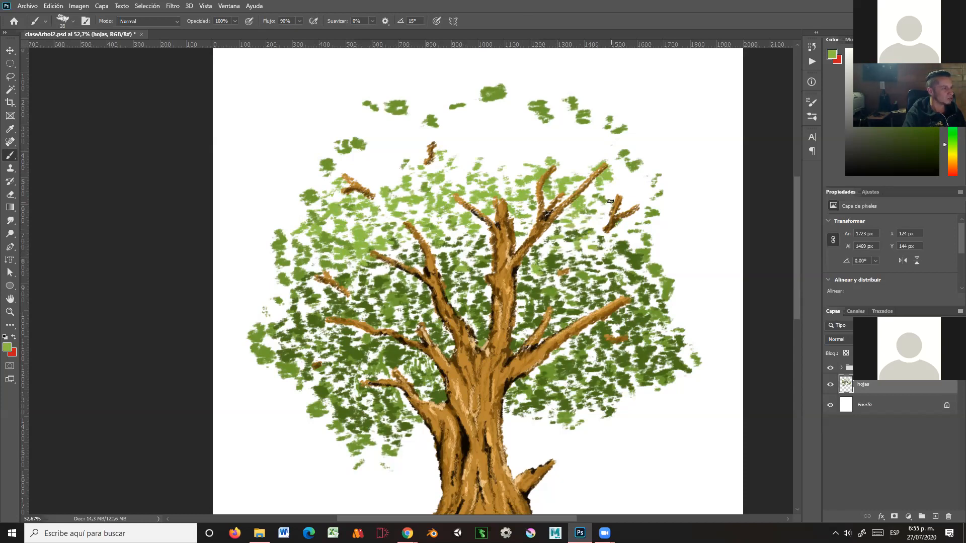
mouse_move(628, 223)
mouse_down()
mouse_move(605, 230)
mouse_move(602, 208)
mouse_move(593, 214)
mouse_move(603, 234)
mouse_move(578, 222)
mouse_move(549, 234)
mouse_move(576, 251)
mouse_up()
click(604, 247)
mouse_move(465, 181)
mouse_down()
mouse_move(393, 164)
mouse_move(371, 134)
mouse_move(377, 113)
mouse_move(403, 126)
mouse_move(347, 168)
mouse_move(369, 155)
mouse_move(366, 185)
mouse_move(383, 172)
mouse_up()
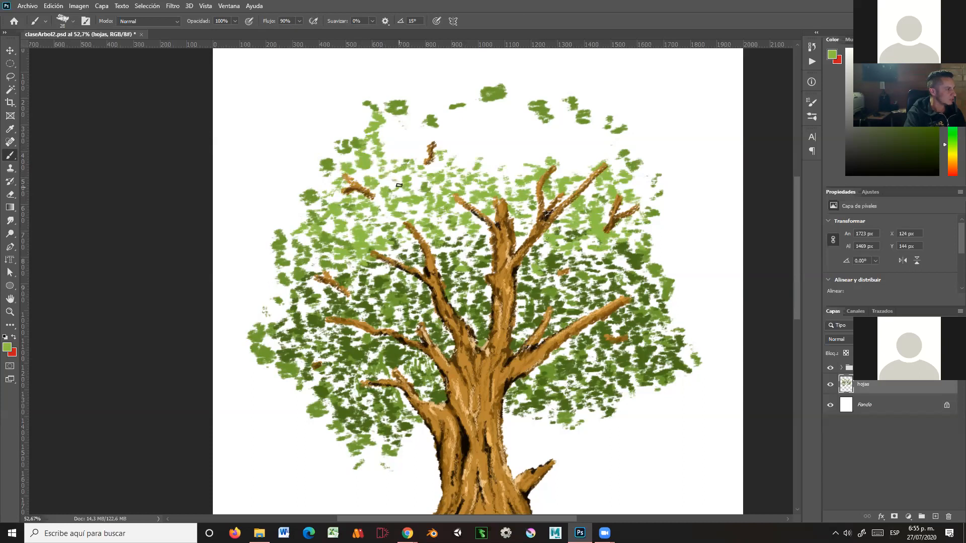
mouse_move(436, 140)
mouse_down()
mouse_move(399, 126)
mouse_move(510, 113)
mouse_move(476, 140)
mouse_move(459, 128)
mouse_move(467, 150)
mouse_move(403, 147)
mouse_move(385, 130)
mouse_move(424, 156)
mouse_move(491, 162)
mouse_move(506, 186)
mouse_move(496, 141)
mouse_move(518, 118)
mouse_move(443, 133)
mouse_move(480, 147)
mouse_move(569, 121)
mouse_move(642, 185)
mouse_move(606, 148)
mouse_up()
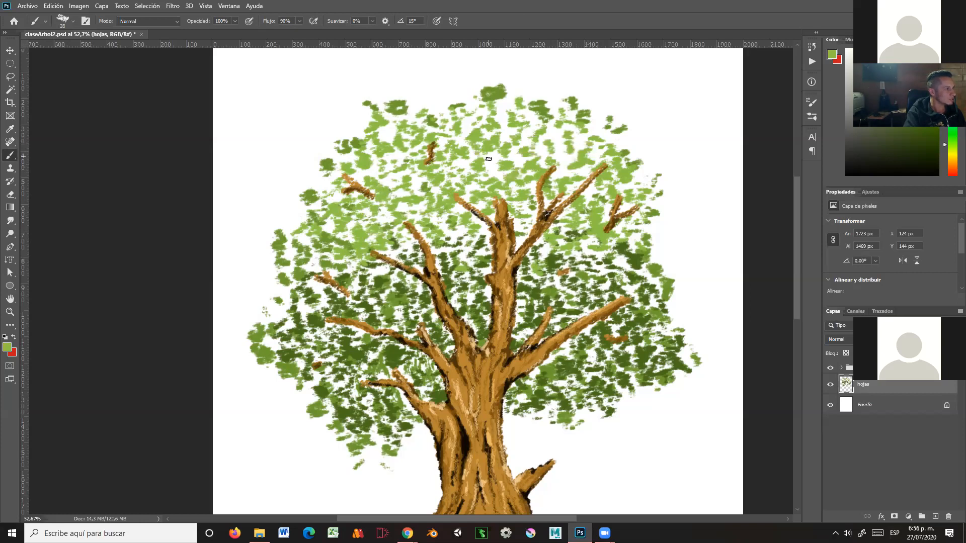
Pick a dark green and dab shadow leaves among the light foliage in the upper left of the crown
click(904, 130)
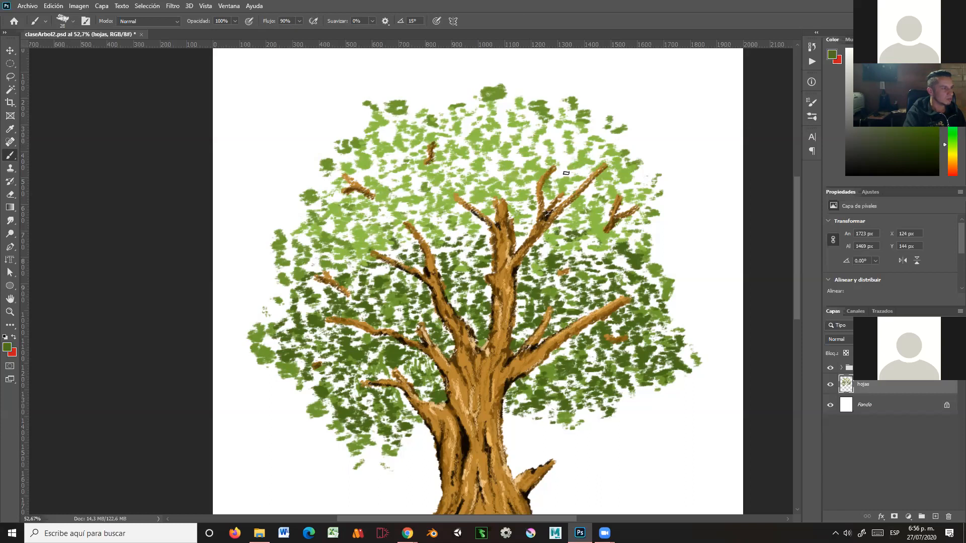
click(441, 190)
click(400, 189)
click(389, 169)
click(389, 184)
click(385, 201)
click(371, 217)
click(364, 223)
click(389, 214)
click(447, 232)
click(401, 246)
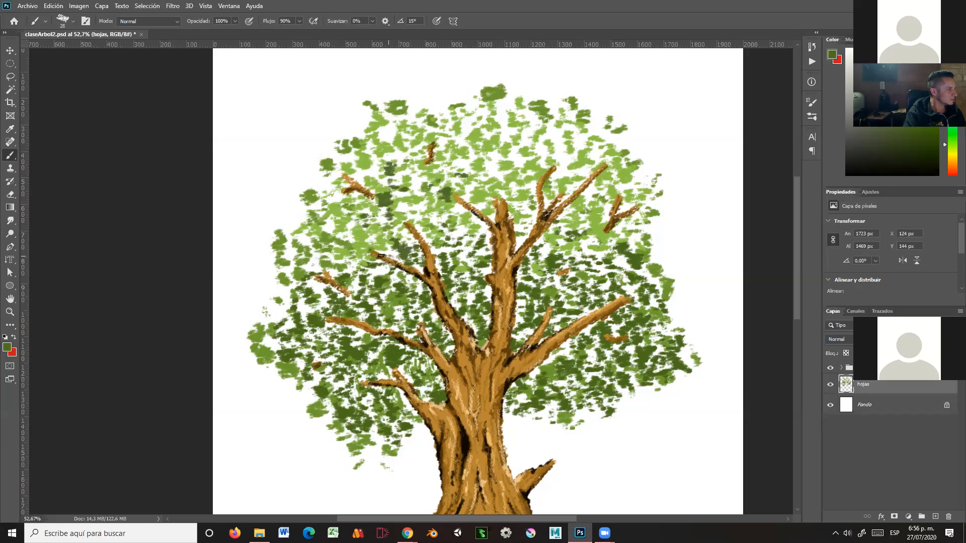
Dab dark leaves above the central trunk, sample a green from the foliage and paint more leaves around the left branches
click(479, 187)
click(491, 167)
click(498, 180)
click(512, 181)
alt+click(518, 153)
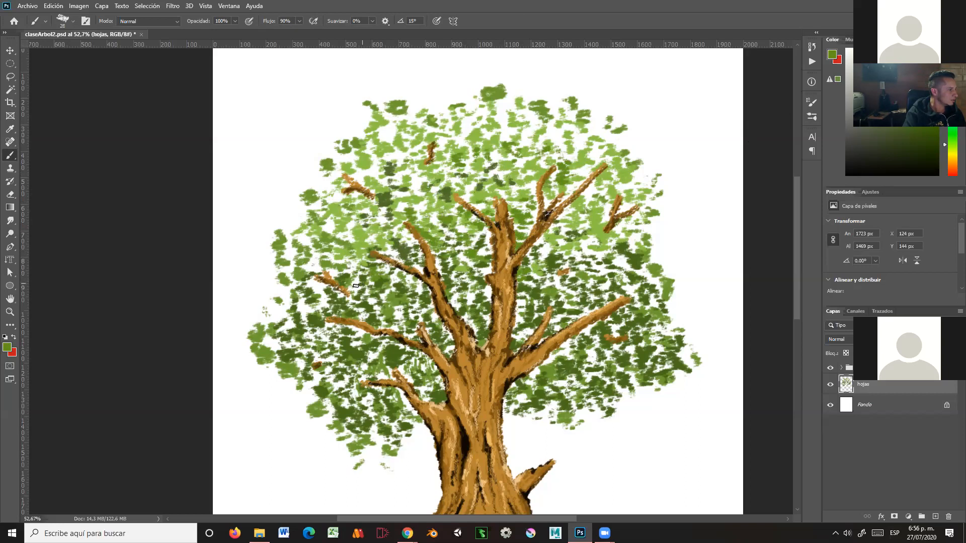
mouse_move(391, 281)
mouse_down()
mouse_move(386, 269)
mouse_move(402, 237)
mouse_up()
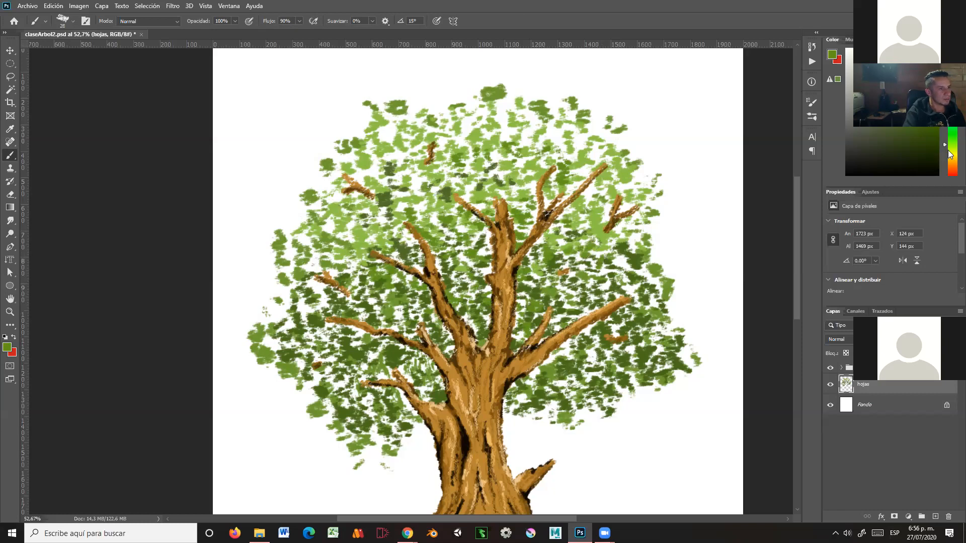
Pick a bright yellow-green and paint highlight leaves across the top and upper left of the crown
click(925, 82)
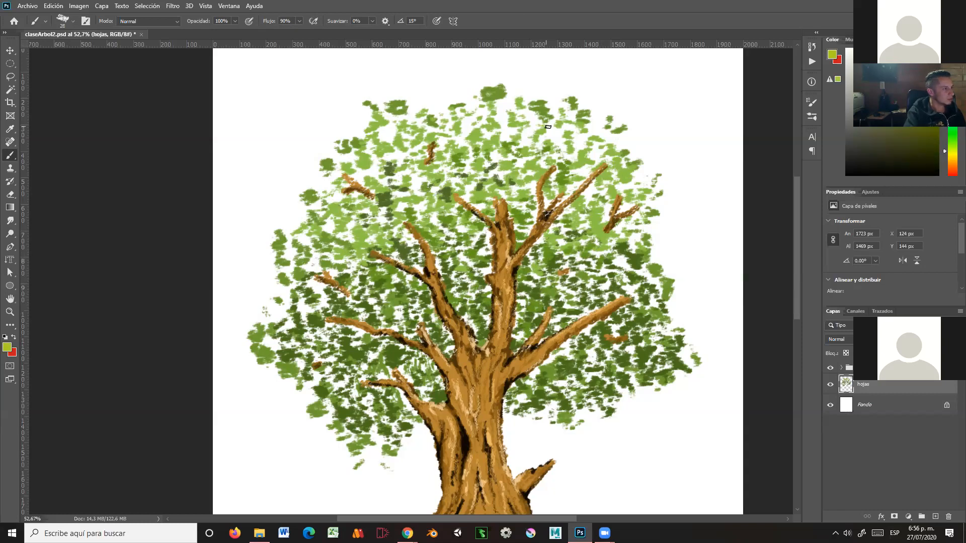
drag(554, 137, 623, 160)
mouse_move(538, 154)
mouse_down()
mouse_move(521, 141)
mouse_move(520, 106)
mouse_move(486, 92)
mouse_up()
click(399, 125)
click(363, 161)
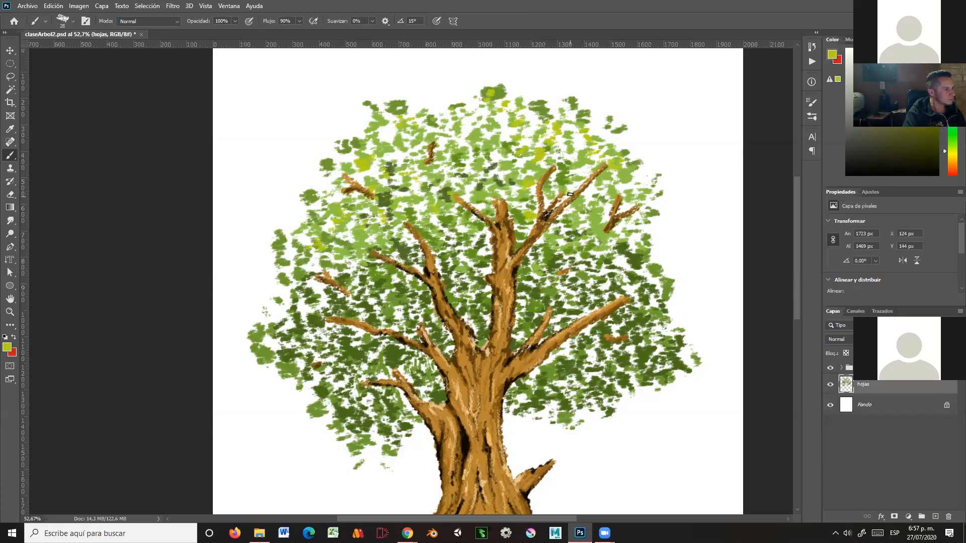
Add yellow-green highlight leaves at the crown's right side, beside the central trunk and above the left branch
drag(638, 209, 621, 263)
mouse_move(645, 281)
mouse_down()
mouse_move(624, 298)
mouse_move(599, 297)
mouse_up()
drag(478, 271, 488, 253)
drag(388, 296, 349, 310)
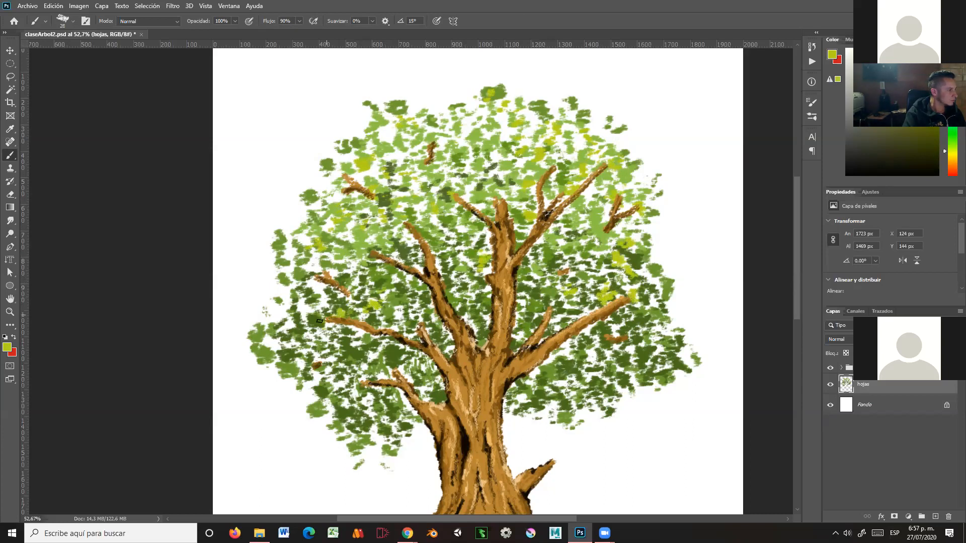
Pick a dark olive and paint background leaves on a new layer between hojas and Fondo, filling gaps around the lower branches
click(925, 135)
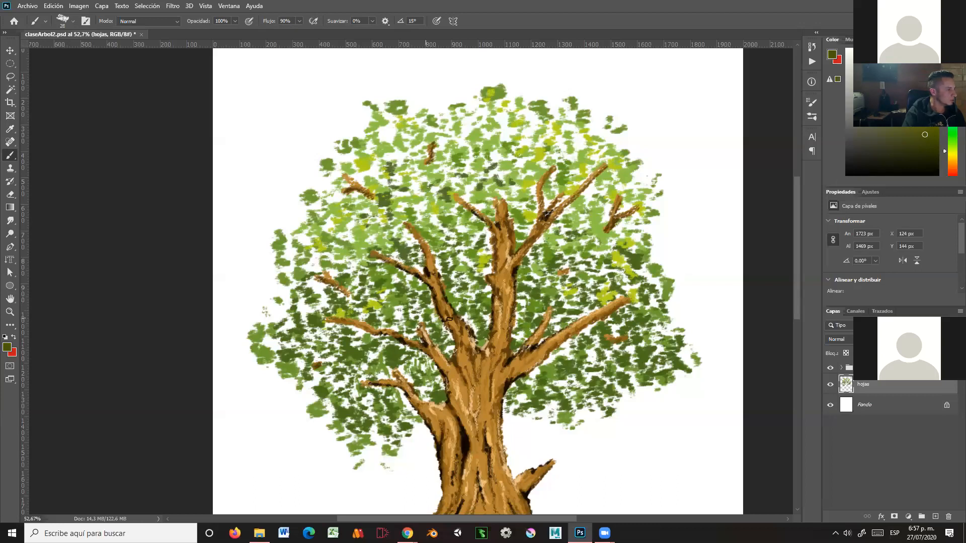
click(881, 404)
click(935, 518)
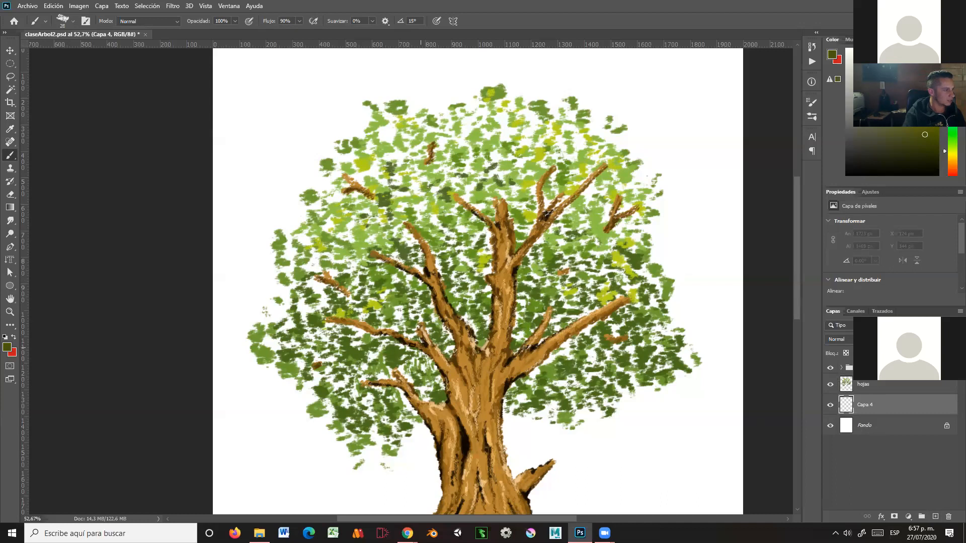
mouse_move(397, 315)
mouse_down()
mouse_move(468, 307)
mouse_move(477, 325)
mouse_move(465, 322)
mouse_move(479, 332)
mouse_move(487, 311)
mouse_move(490, 322)
mouse_move(522, 304)
mouse_move(516, 332)
mouse_move(528, 337)
mouse_move(531, 301)
mouse_move(549, 319)
mouse_move(570, 311)
mouse_move(550, 320)
mouse_move(555, 330)
mouse_move(589, 304)
mouse_move(581, 347)
mouse_move(568, 344)
mouse_move(508, 391)
mouse_move(523, 378)
mouse_up()
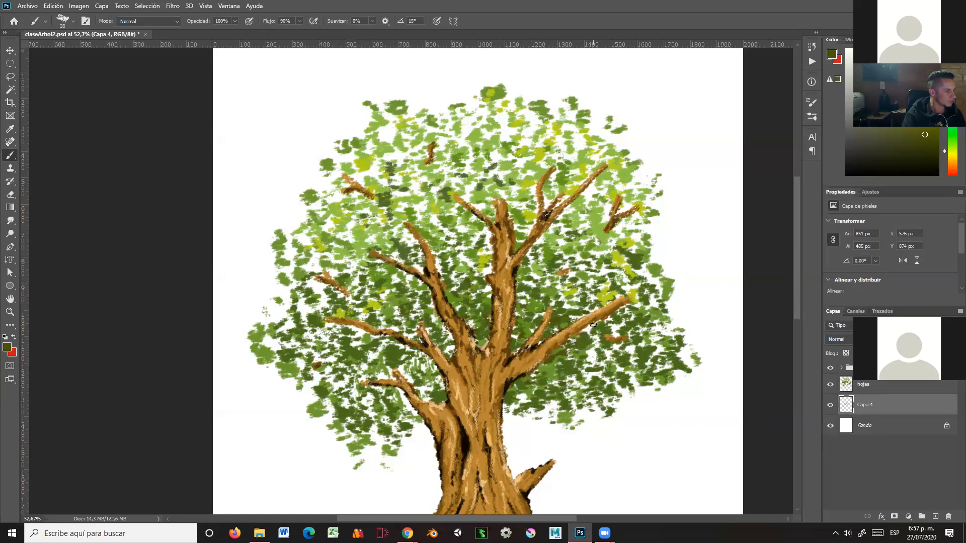
drag(593, 342, 615, 326)
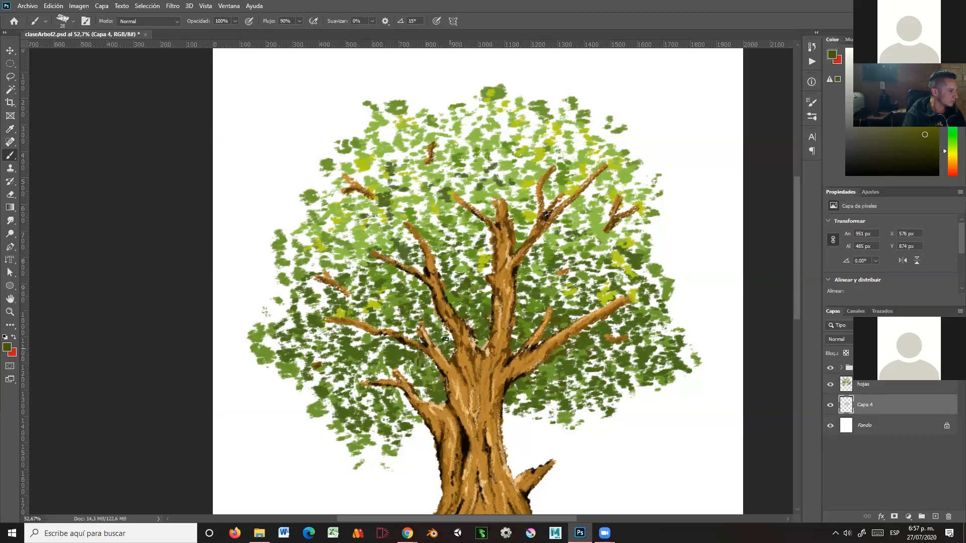
Fill the gaps behind the left branches and beside the central trunk with dark olive leaves
mouse_move(385, 342)
mouse_down()
mouse_move(377, 348)
mouse_move(356, 331)
mouse_move(335, 343)
mouse_up()
mouse_move(364, 372)
mouse_down()
mouse_move(342, 372)
mouse_move(367, 384)
mouse_move(369, 400)
mouse_move(386, 387)
mouse_move(412, 398)
mouse_move(410, 408)
mouse_move(337, 349)
mouse_move(302, 354)
mouse_move(307, 333)
mouse_move(380, 302)
mouse_move(387, 284)
mouse_move(406, 278)
mouse_move(408, 247)
mouse_move(425, 265)
mouse_move(437, 240)
mouse_move(448, 264)
mouse_move(443, 223)
mouse_move(461, 257)
mouse_move(482, 235)
mouse_move(486, 254)
mouse_move(480, 222)
mouse_move(475, 268)
mouse_move(463, 256)
mouse_move(492, 263)
mouse_up()
mouse_move(521, 235)
mouse_down()
mouse_move(525, 221)
mouse_move(563, 227)
mouse_move(541, 240)
mouse_move(574, 223)
mouse_move(533, 256)
mouse_up()
Pick a slightly lighter olive and fill the gaps behind the foliage at the crown's upper right and left side
click(923, 126)
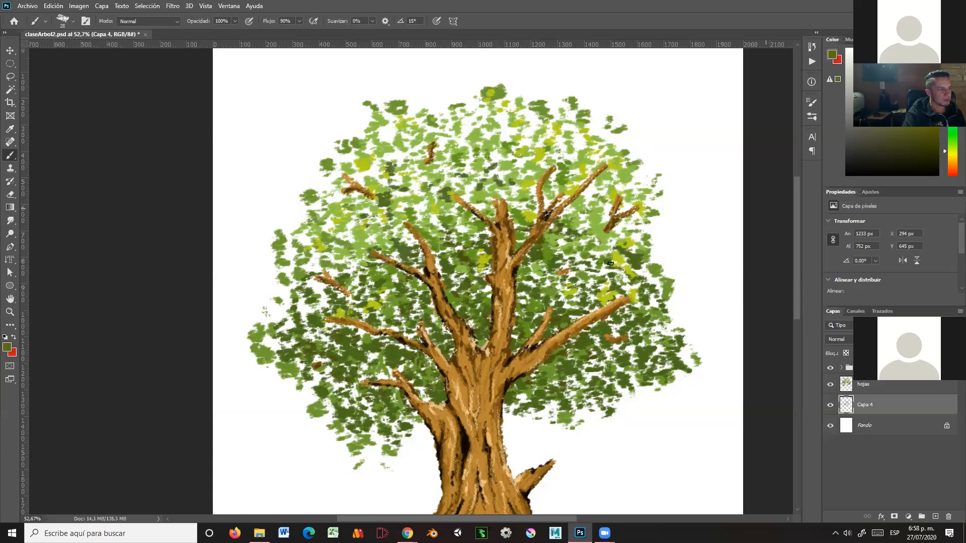
mouse_move(578, 244)
mouse_down()
mouse_move(593, 212)
mouse_move(608, 214)
mouse_move(601, 235)
mouse_move(568, 248)
mouse_move(588, 268)
mouse_move(636, 225)
mouse_move(614, 228)
mouse_move(637, 232)
mouse_move(615, 248)
mouse_move(564, 259)
mouse_up()
mouse_move(406, 239)
mouse_down()
mouse_move(383, 229)
mouse_move(362, 244)
mouse_move(376, 244)
mouse_move(365, 211)
mouse_move(351, 230)
mouse_up()
click(353, 258)
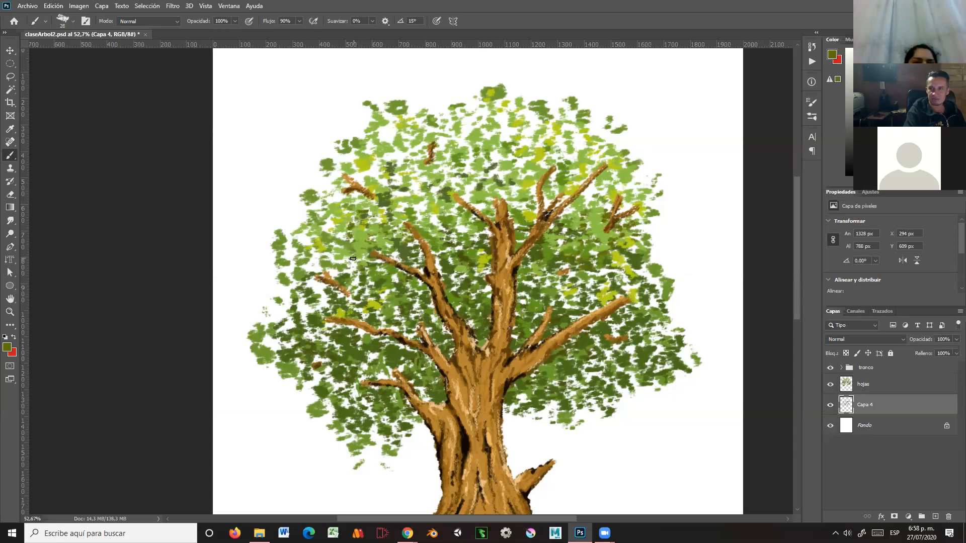
click(345, 258)
mouse_move(360, 279)
mouse_down()
mouse_move(334, 263)
mouse_move(333, 286)
mouse_move(309, 277)
mouse_move(326, 266)
mouse_move(355, 291)
mouse_move(290, 328)
mouse_up()
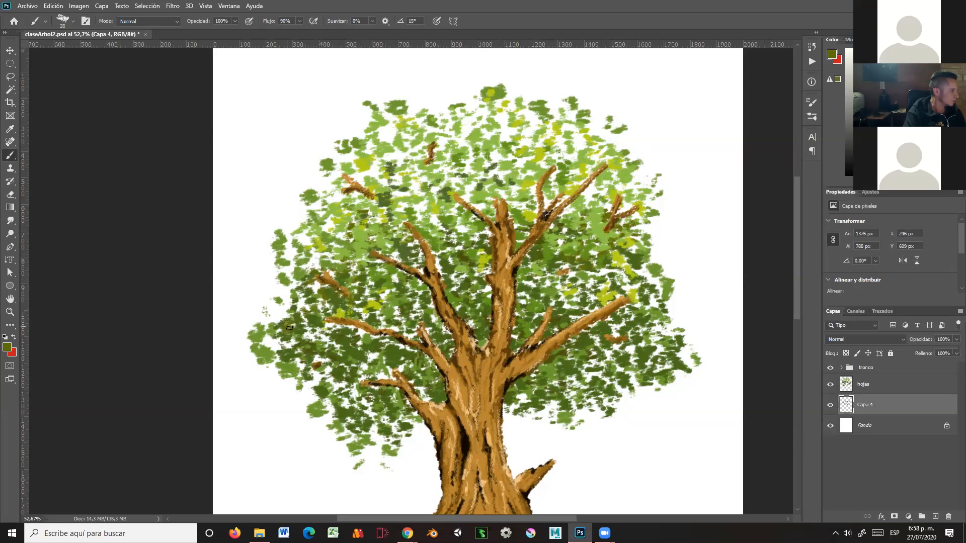
Fill gaps behind the left branches, beside the central trunk and at the crown's upper left with olive background leaves
mouse_move(367, 312)
mouse_down()
mouse_move(370, 284)
mouse_move(360, 310)
mouse_move(300, 344)
mouse_up()
drag(484, 284, 483, 291)
mouse_move(557, 287)
mouse_down()
mouse_move(575, 285)
mouse_move(573, 294)
mouse_up()
mouse_move(434, 221)
mouse_down()
mouse_move(418, 207)
mouse_move(416, 184)
mouse_move(403, 194)
mouse_move(423, 183)
mouse_move(400, 150)
mouse_move(434, 167)
mouse_move(380, 175)
mouse_up()
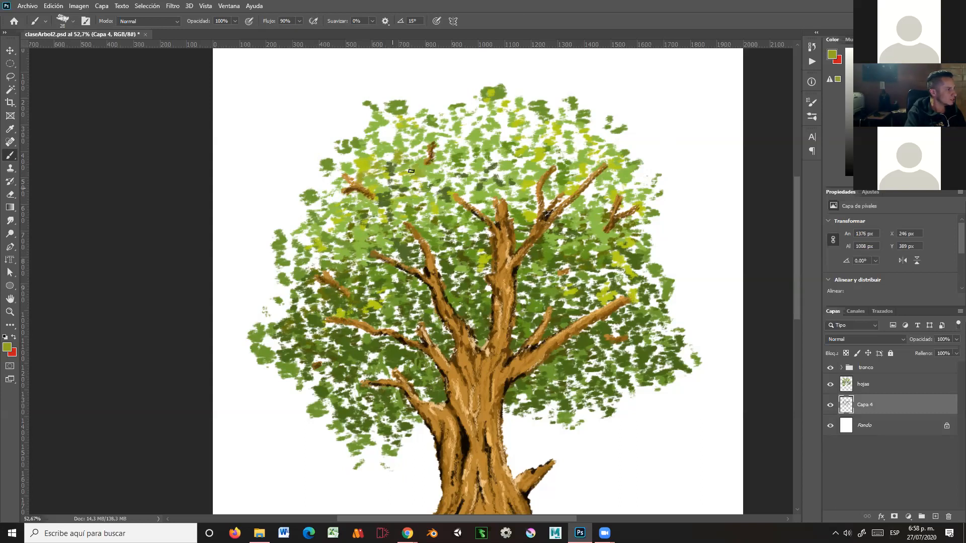
Paint lighter yellowish-olive background leaves into the gaps across the top of the crown and save the file
click(483, 156)
mouse_move(465, 182)
mouse_down()
mouse_move(487, 158)
mouse_move(466, 165)
mouse_up()
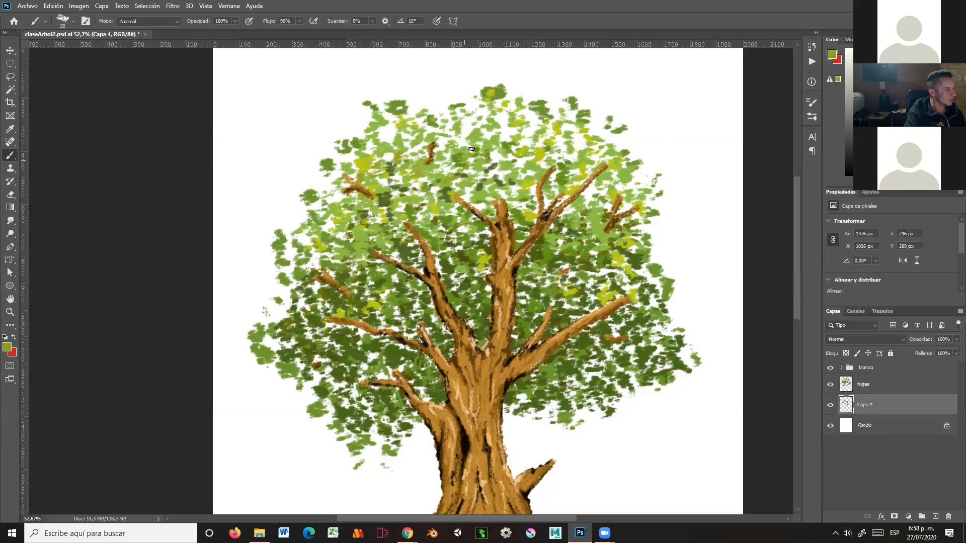
mouse_move(467, 129)
mouse_down()
mouse_move(503, 132)
mouse_move(505, 118)
mouse_move(508, 133)
mouse_move(536, 126)
mouse_move(528, 149)
mouse_move(569, 134)
mouse_move(580, 150)
mouse_move(560, 173)
mouse_up()
click(539, 163)
drag(502, 156, 495, 150)
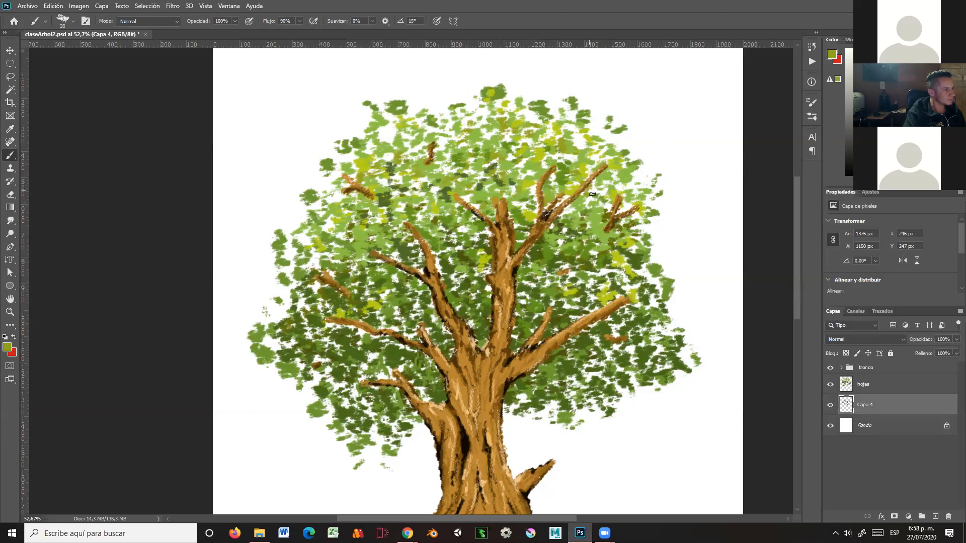
drag(570, 392, 542, 320)
key(ctrl+s)
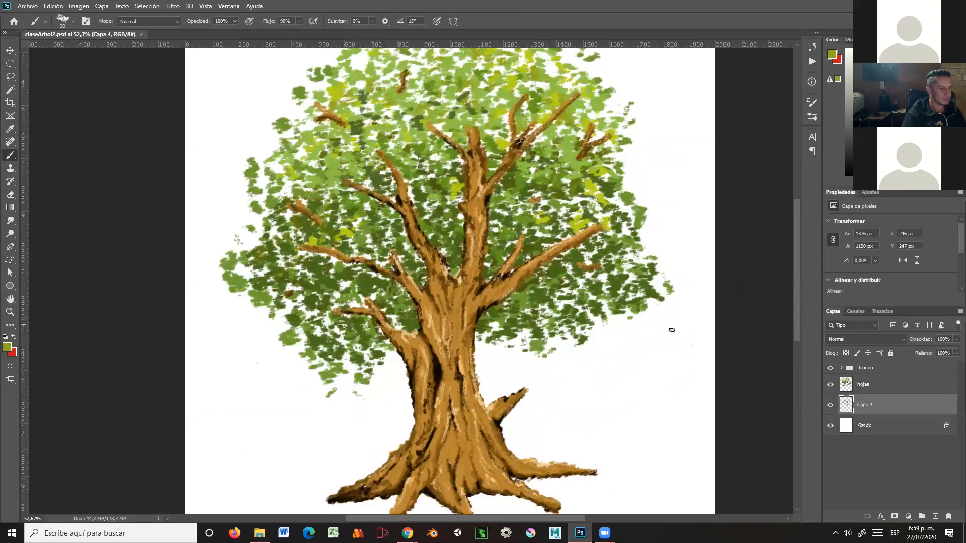
Add a new layer above the tronco group and paint green leaves over the central trunk and left branches
click(887, 368)
click(935, 517)
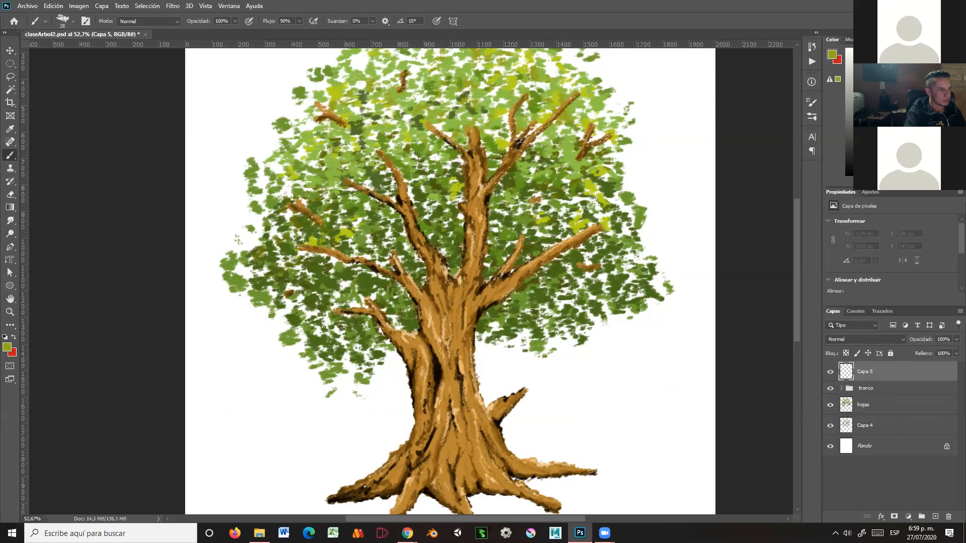
drag(484, 199, 475, 223)
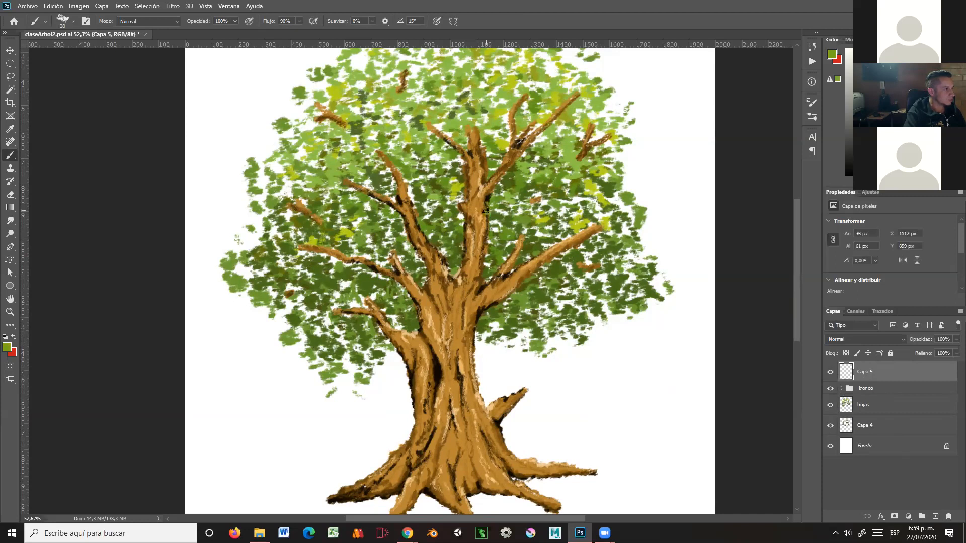
drag(485, 184, 518, 193)
drag(413, 262, 402, 237)
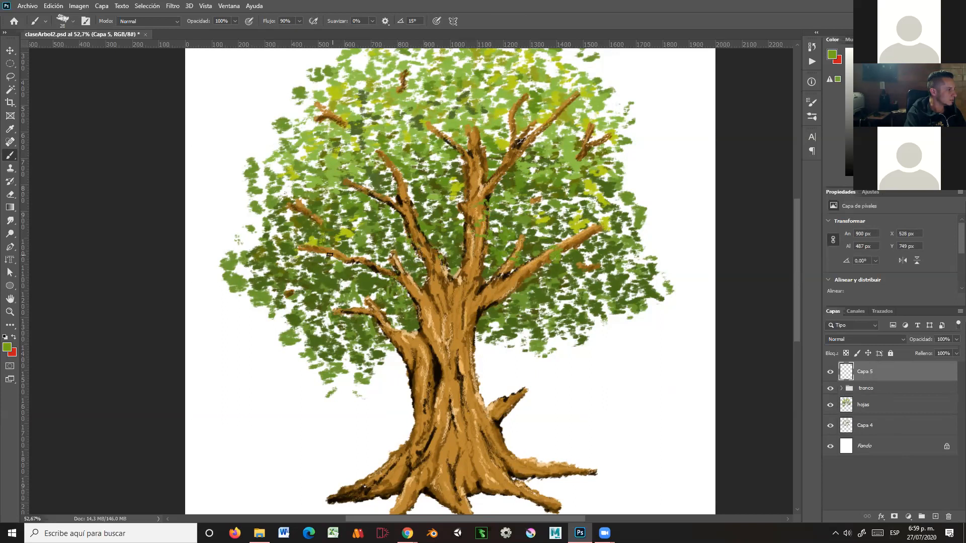
Sample a dark green from the foliage and paint leaves over the left branches, central trunk and upper right branch tips
alt+click(452, 268)
drag(395, 314, 428, 267)
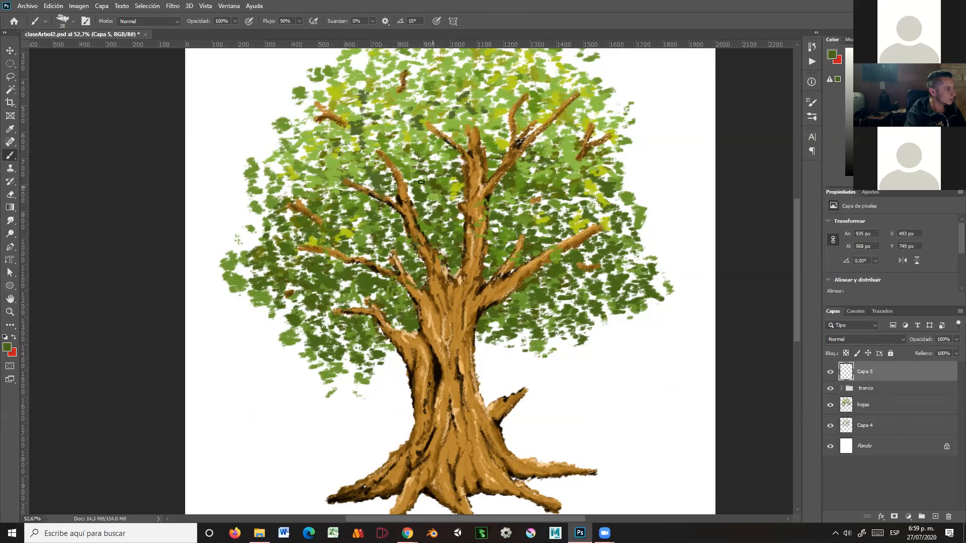
drag(465, 164, 465, 199)
mouse_move(518, 163)
mouse_down()
mouse_move(580, 100)
mouse_move(576, 90)
mouse_up()
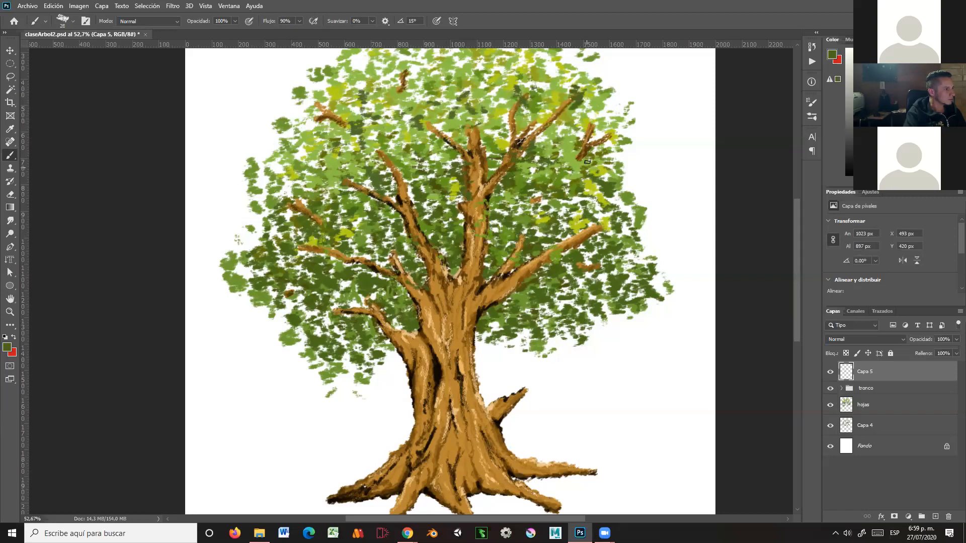
drag(602, 144, 613, 134)
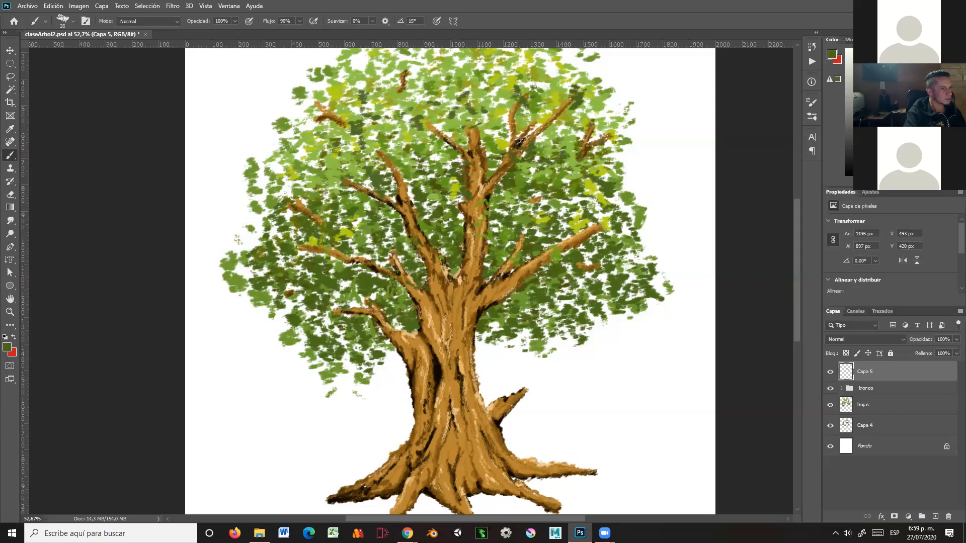
Sample a lighter green from the foliage and add leaves around the upper branches and near the top of the crown
alt+click(516, 113)
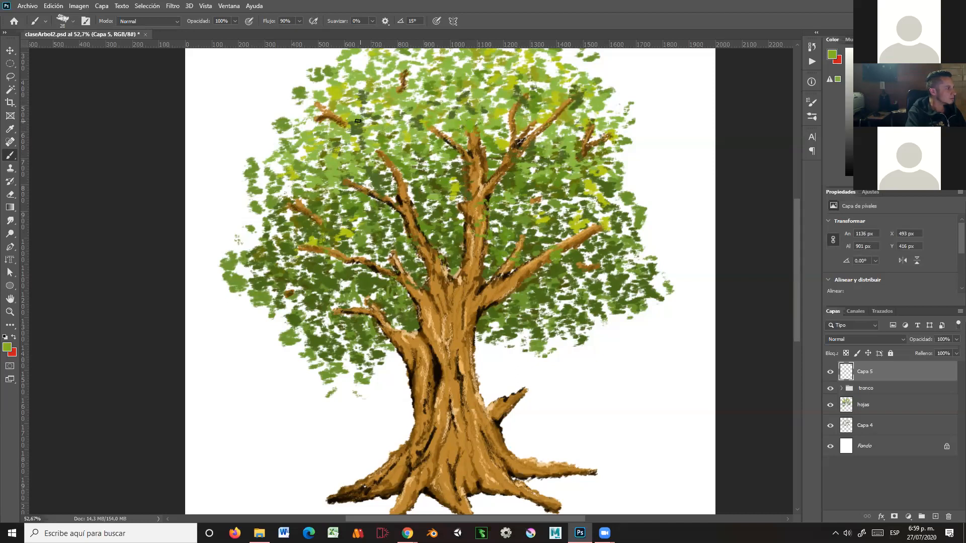
drag(508, 338, 558, 427)
mouse_move(466, 150)
mouse_down()
mouse_move(420, 156)
mouse_move(414, 144)
mouse_move(450, 121)
mouse_move(472, 135)
mouse_up()
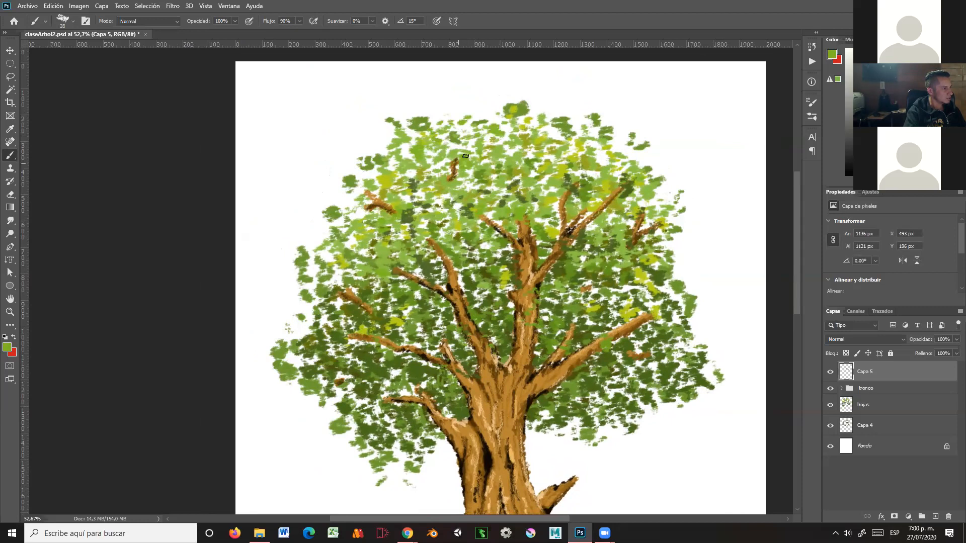
Sample a dark green and fill the gaps across the crown's top on layer Capa 4, then choose a medium olive
alt+click(606, 254)
click(888, 425)
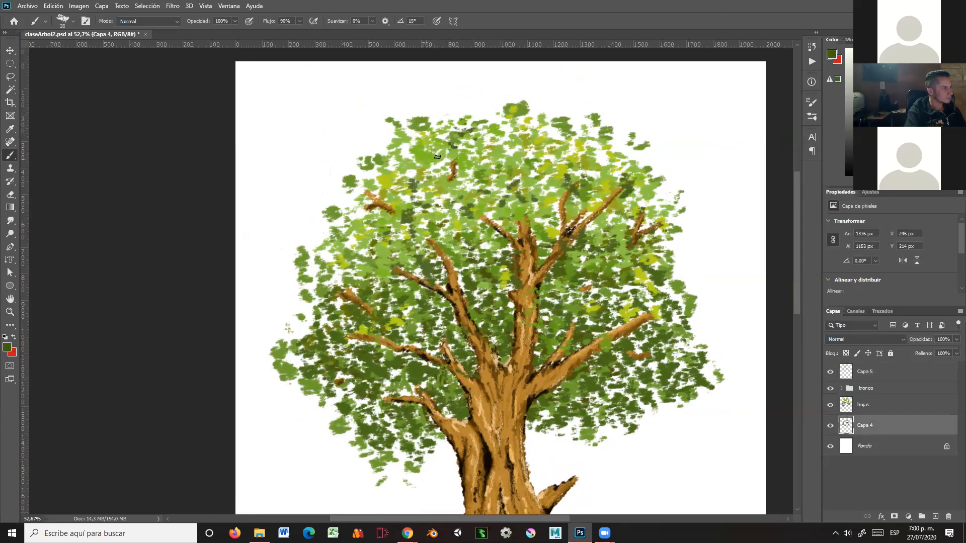
mouse_move(473, 145)
mouse_down()
mouse_move(504, 129)
mouse_move(521, 143)
mouse_move(566, 127)
mouse_move(546, 129)
mouse_move(541, 169)
mouse_move(572, 155)
mouse_up()
drag(595, 155, 613, 176)
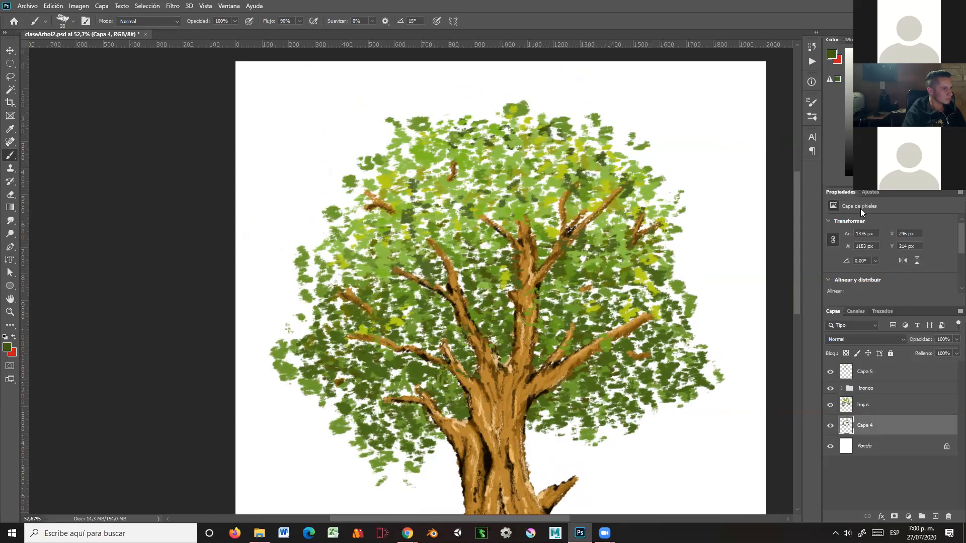
click(910, 115)
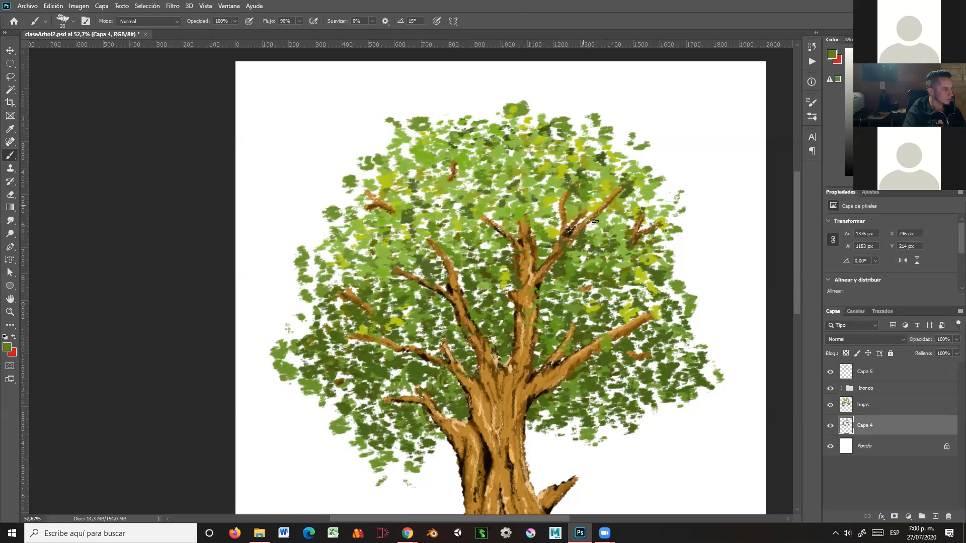
Create a new layer directly above the tronco group and name it enredaderas
drag(546, 384, 530, 312)
key(ctrl+space)
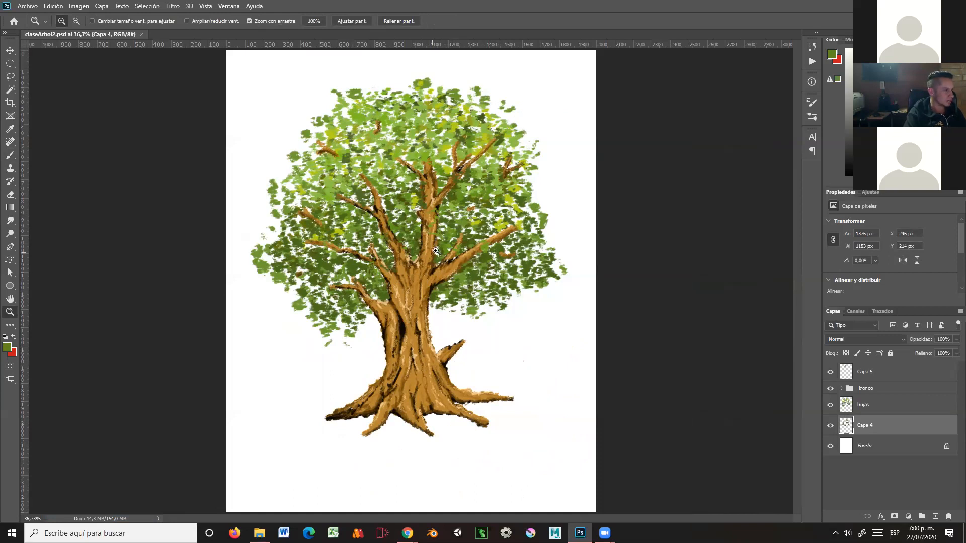
drag(412, 305, 450, 306)
click(888, 390)
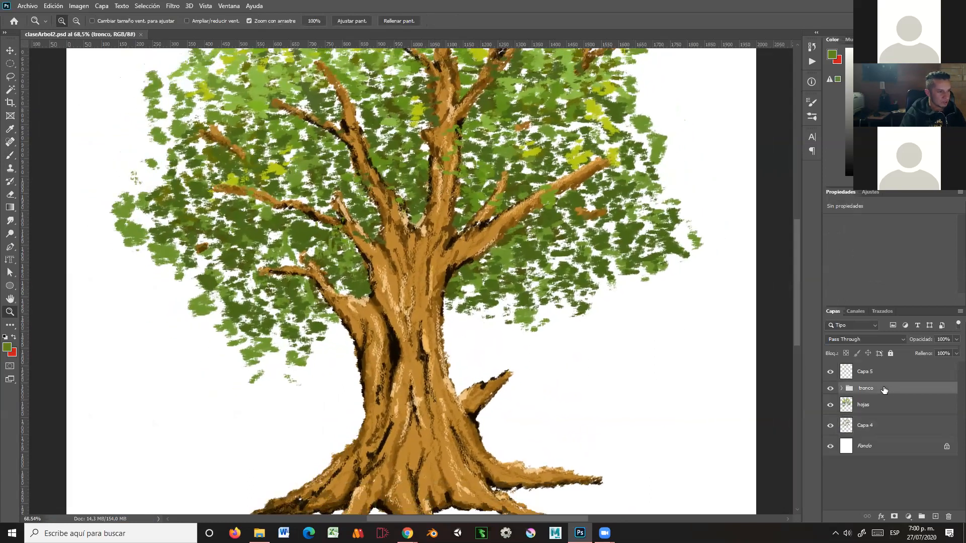
click(935, 517)
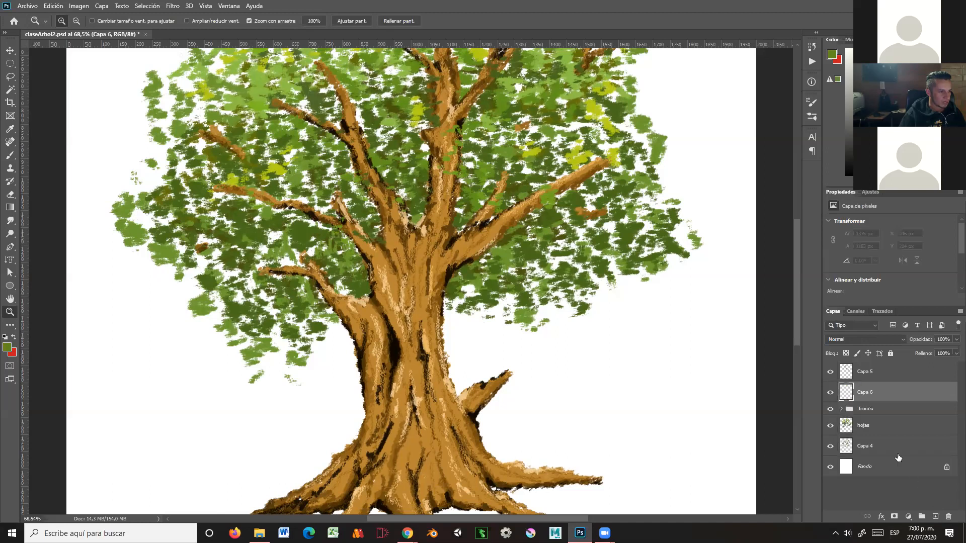
double_click(862, 393)
key(BackSpace)
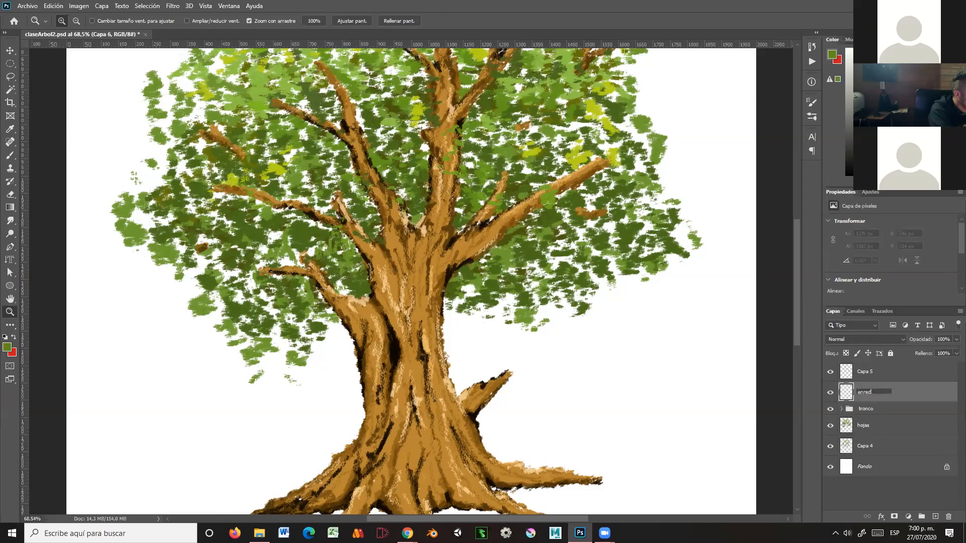
key(Return)
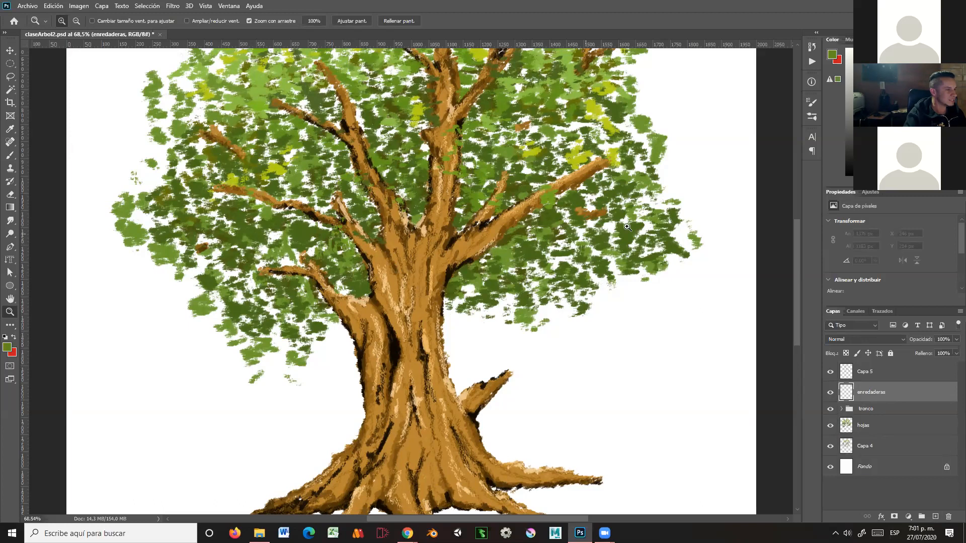
Choose the Circular definido brush, test it with a wavy stroke beside the trunk, and undo the stroke
click(811, 118)
scroll(796, 276, up, 1)
drag(799, 260, 801, 155)
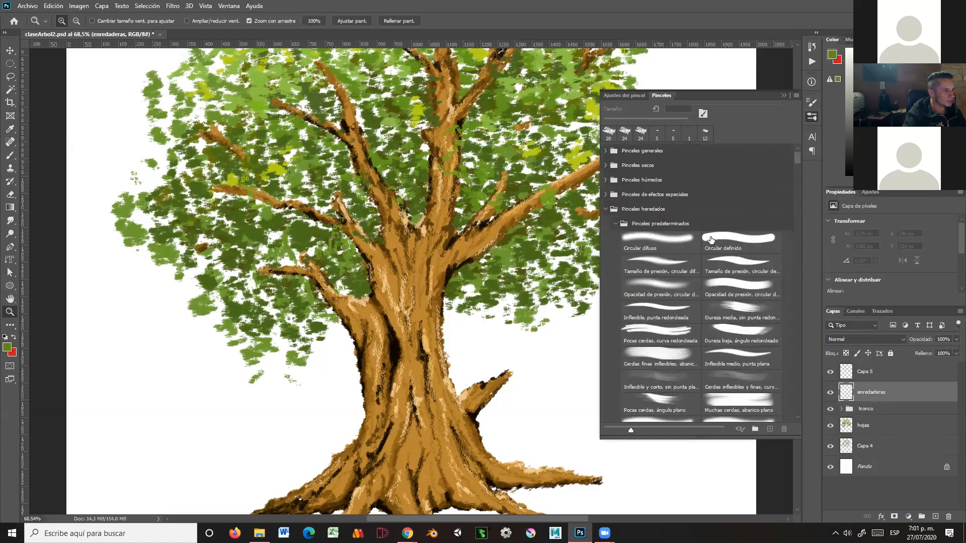
click(606, 151)
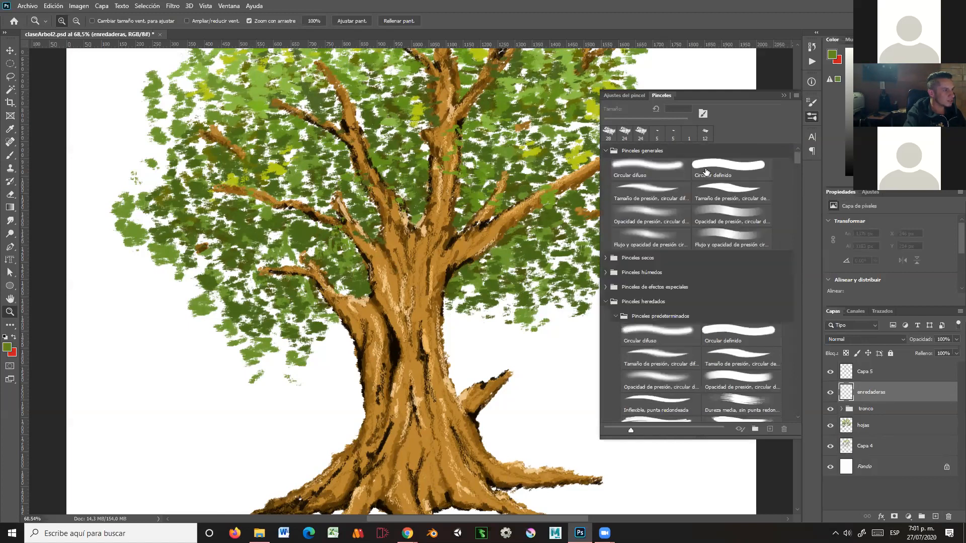
click(606, 150)
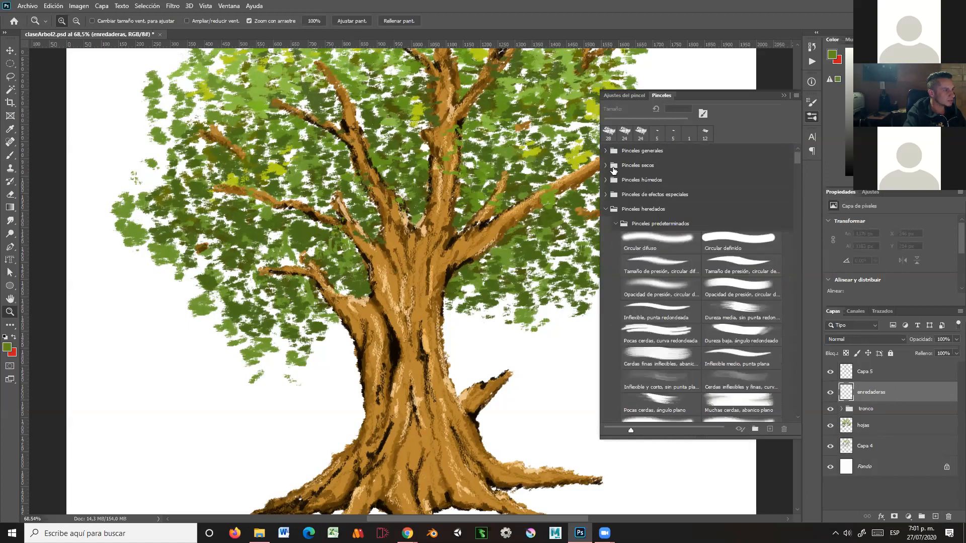
key(b)
click(710, 249)
mouse_move(555, 328)
mouse_down()
mouse_move(549, 387)
mouse_move(562, 412)
mouse_up()
click(783, 95)
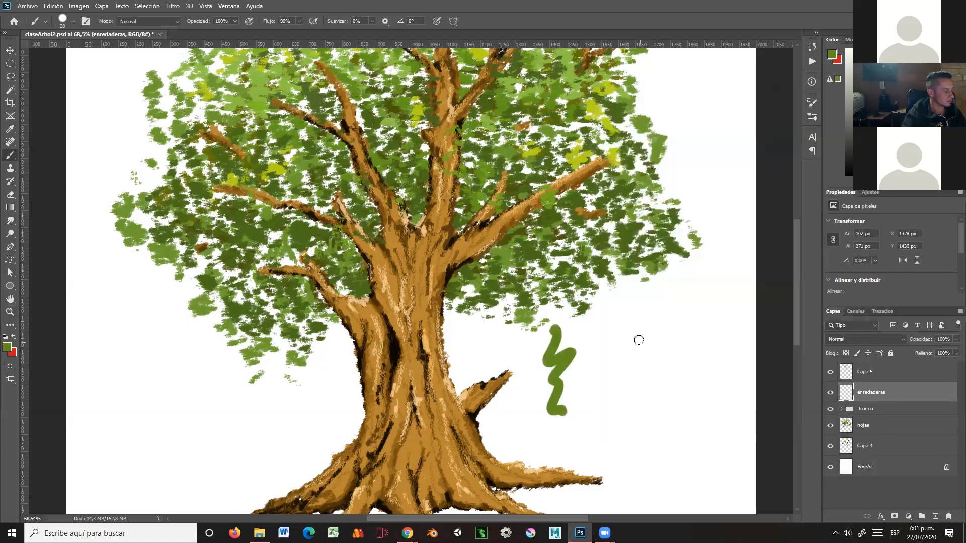
key(ctrl+z)
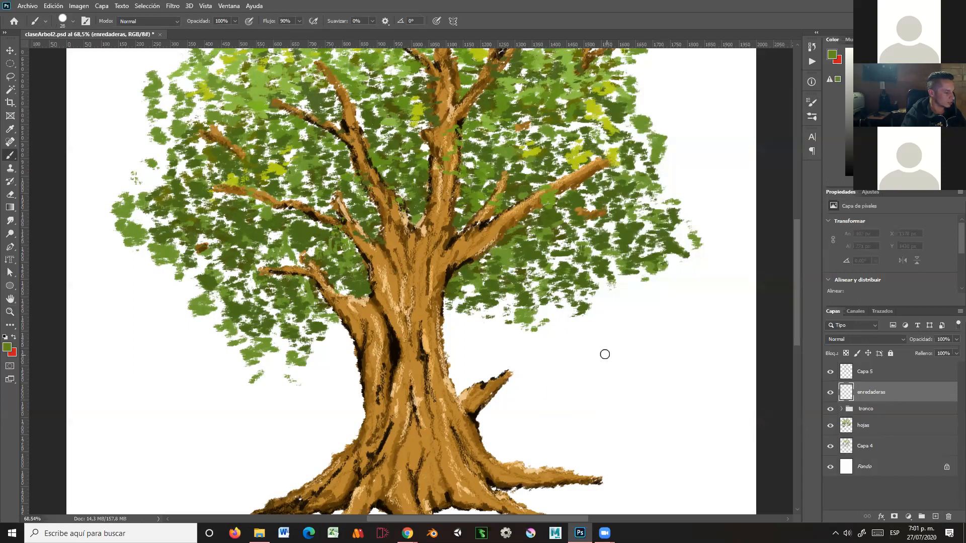
Reduce the brush size and try a short vine stroke on the lower trunk below the broken branch, then undo it
alt+right_click(606, 348)
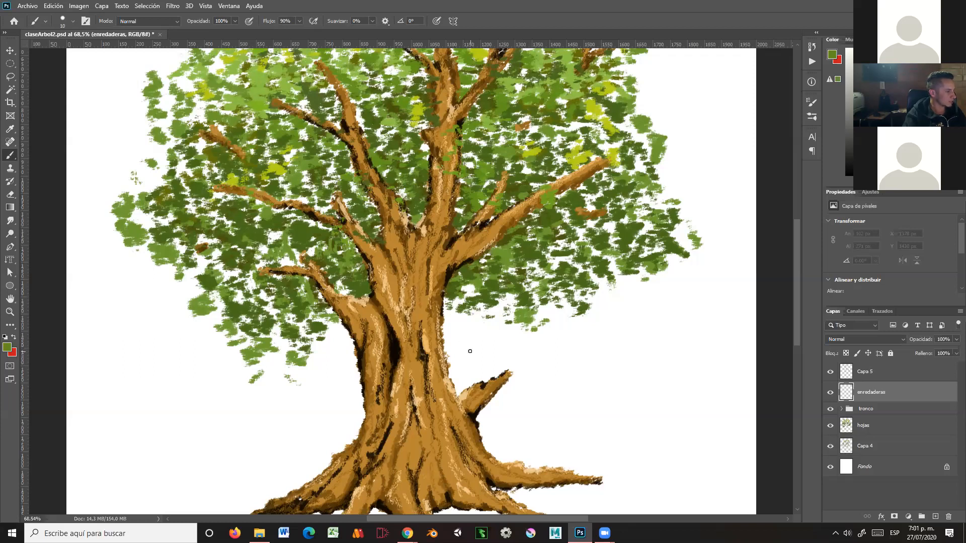
key(z)
drag(431, 450, 464, 407)
key(space)
mouse_move(539, 423)
mouse_down()
mouse_move(495, 239)
mouse_move(555, 286)
mouse_up()
key(b)
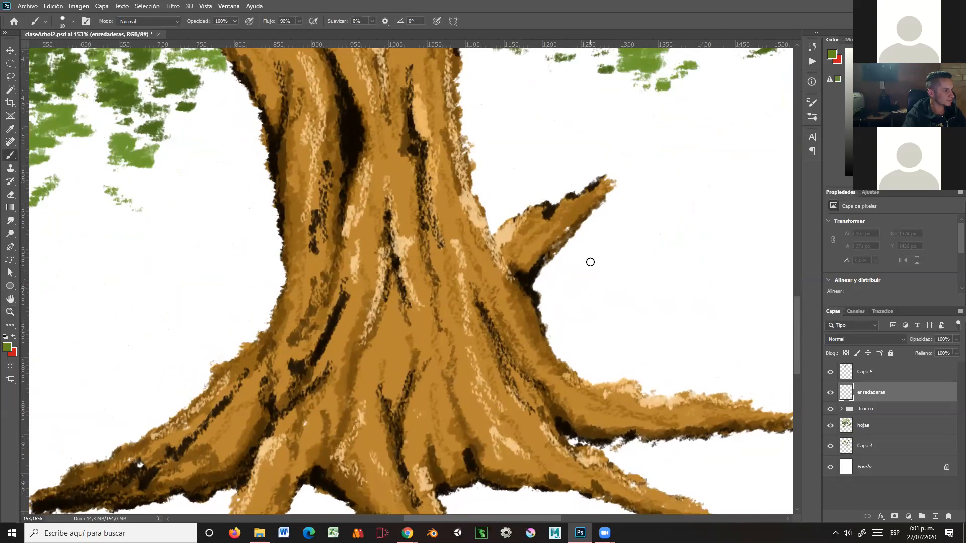
alt+right_click(531, 245)
drag(526, 316, 548, 346)
key(ctrl)
key(ctrl+z)
Reduce the brush diameter to 1 px, try a hair-thin vine stroke at the same trunk edge, and undo it
alt+right_click(564, 319)
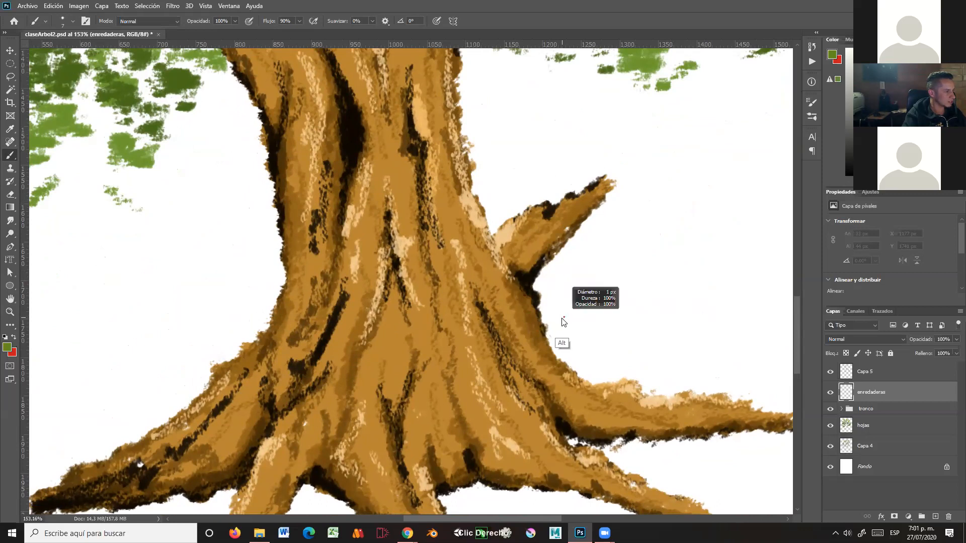
drag(539, 335, 543, 345)
key(ctrl+z)
Set the brush size to 3 px and try a short vine stroke along the trunk's edge below the broken branch
right_click(607, 272)
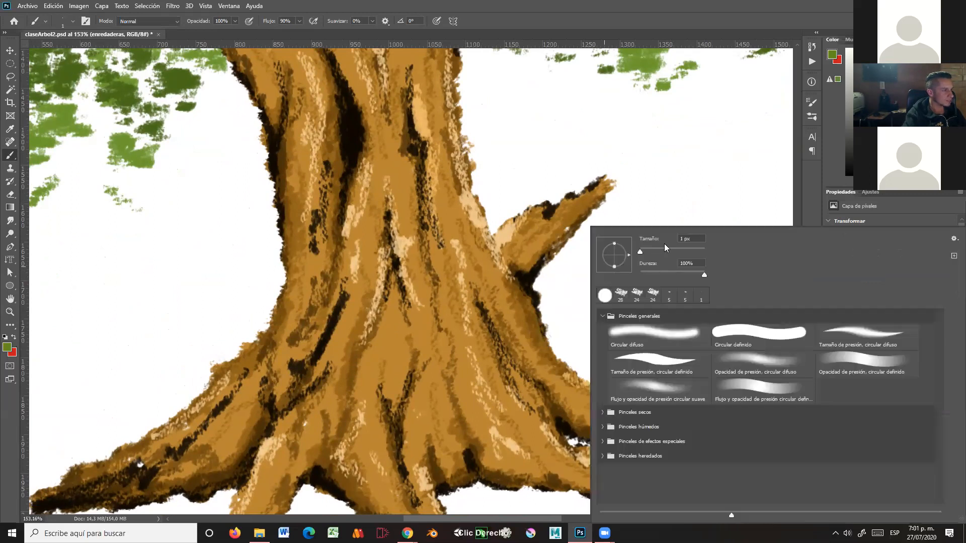
click(683, 239)
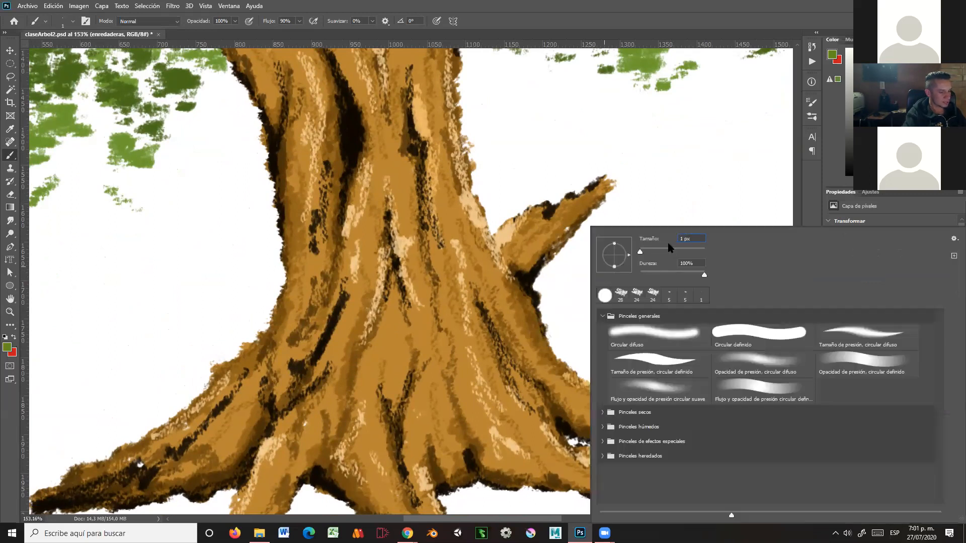
text(3)
key(Return)
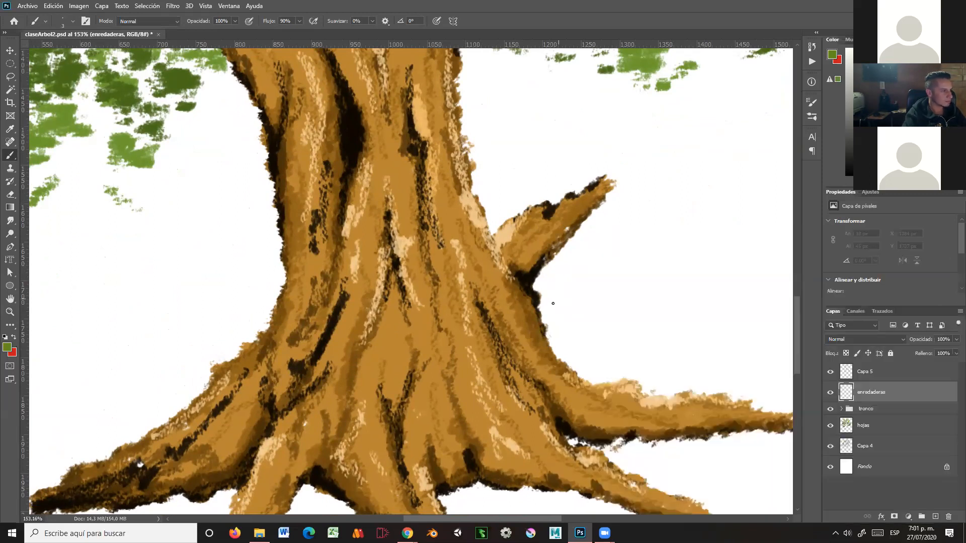
drag(531, 322, 541, 340)
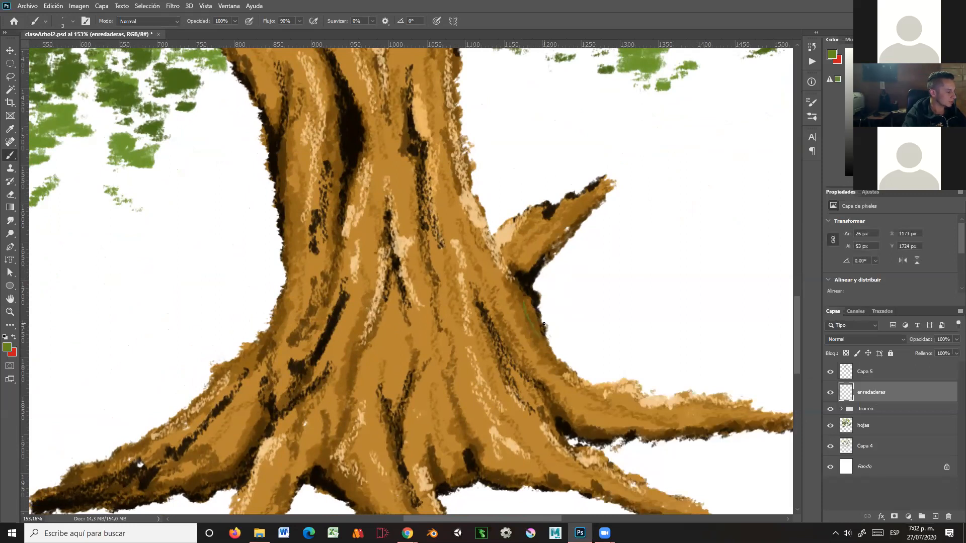
Set the brush size to 4 px for drawing the vines
right_click(584, 302)
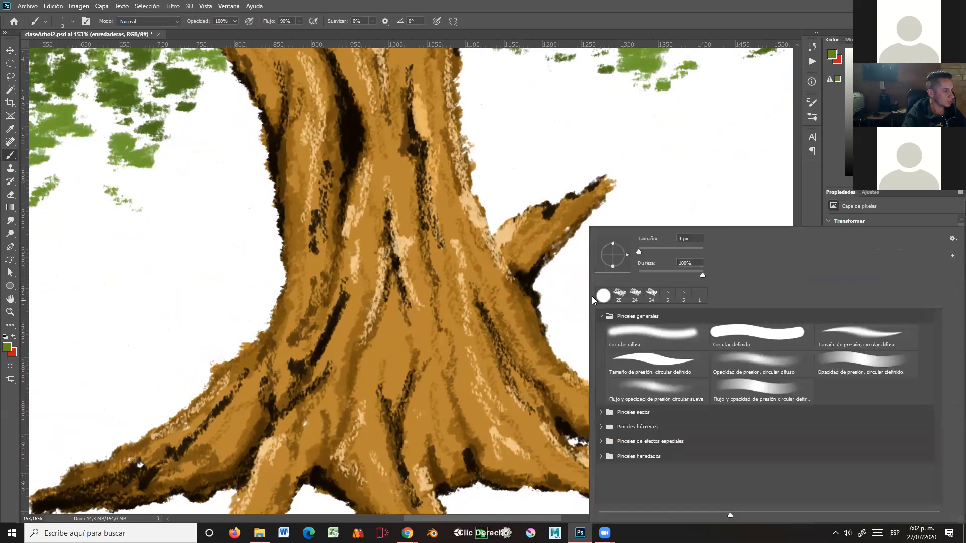
click(681, 238)
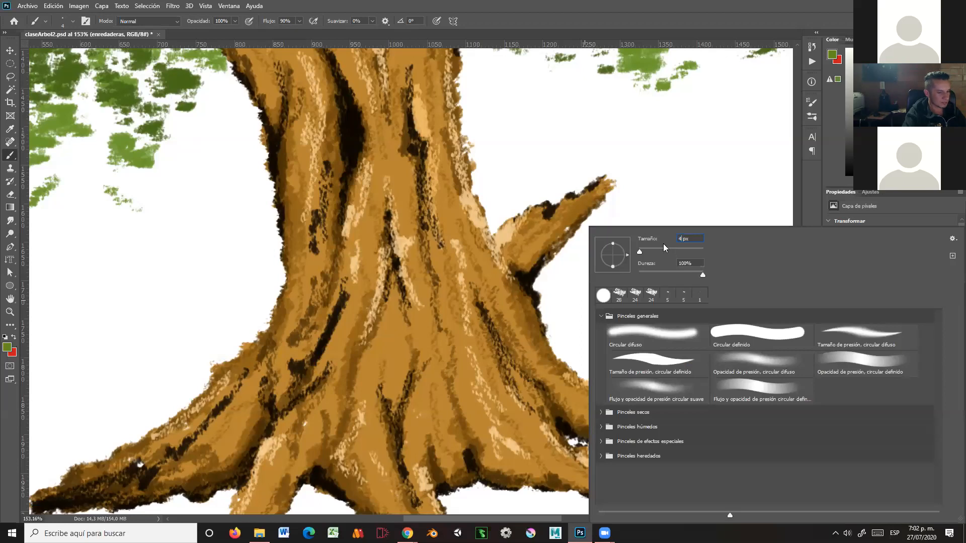
text(4)
key(Return)
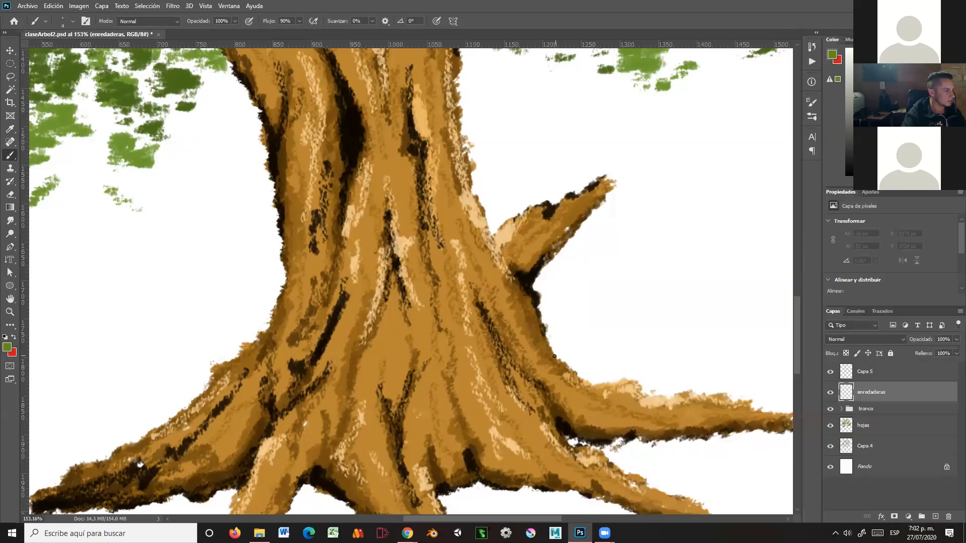
drag(557, 415, 553, 403)
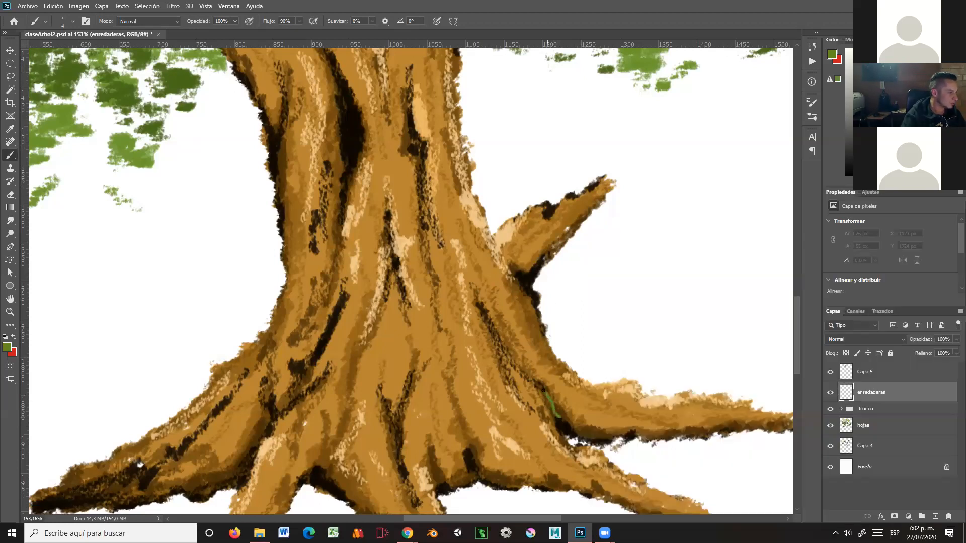
key(ctrl+z)
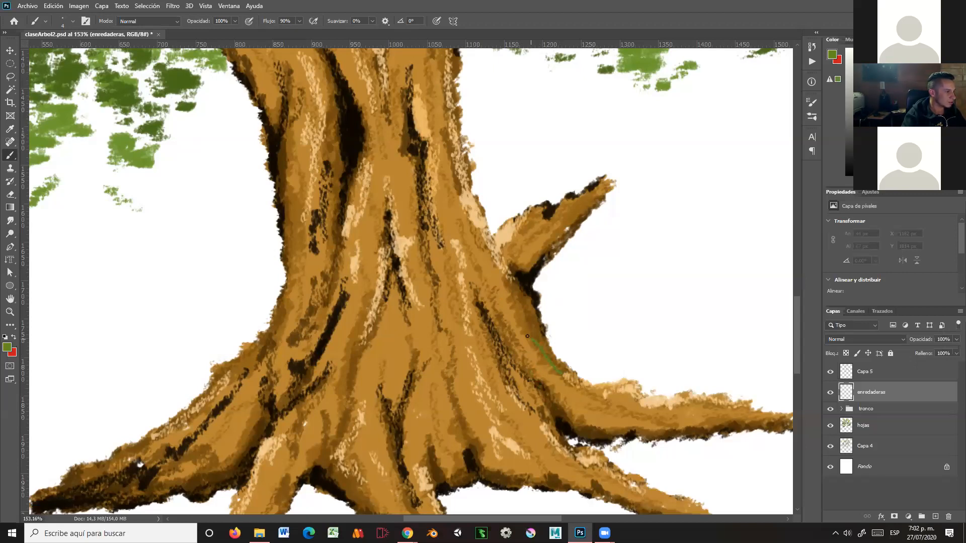
drag(519, 320, 512, 308)
mouse_move(595, 389)
mouse_down()
mouse_move(603, 388)
mouse_move(573, 352)
mouse_move(557, 346)
mouse_up()
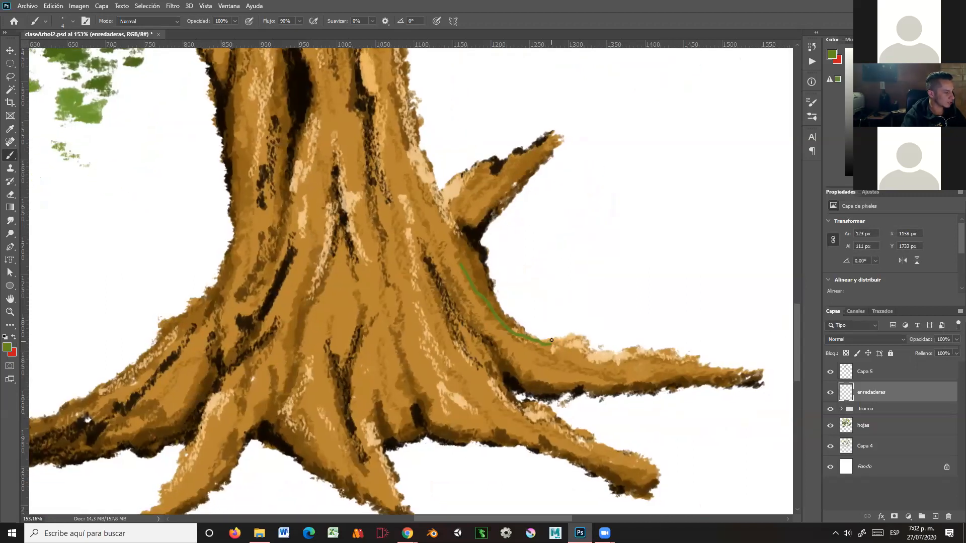
key(ctrl+z)
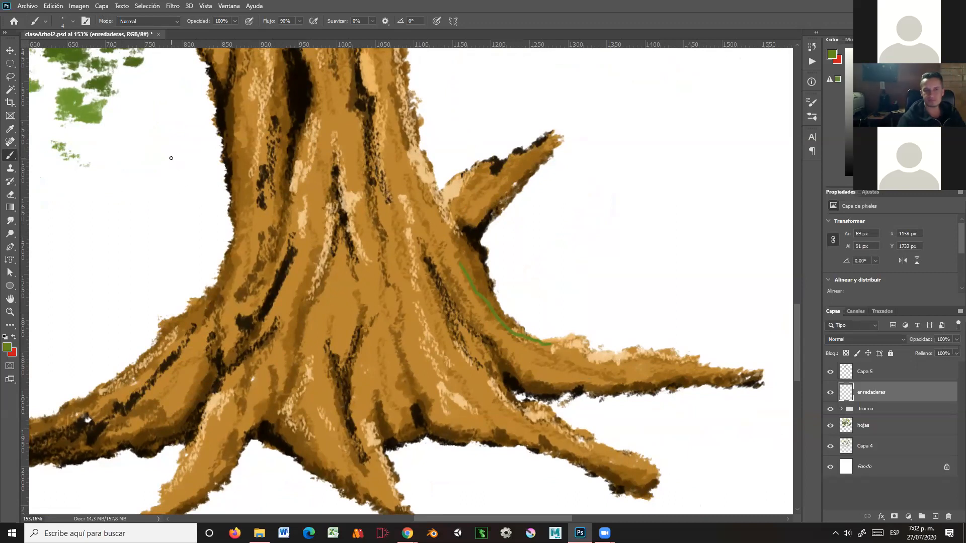
key(ctrl+z)
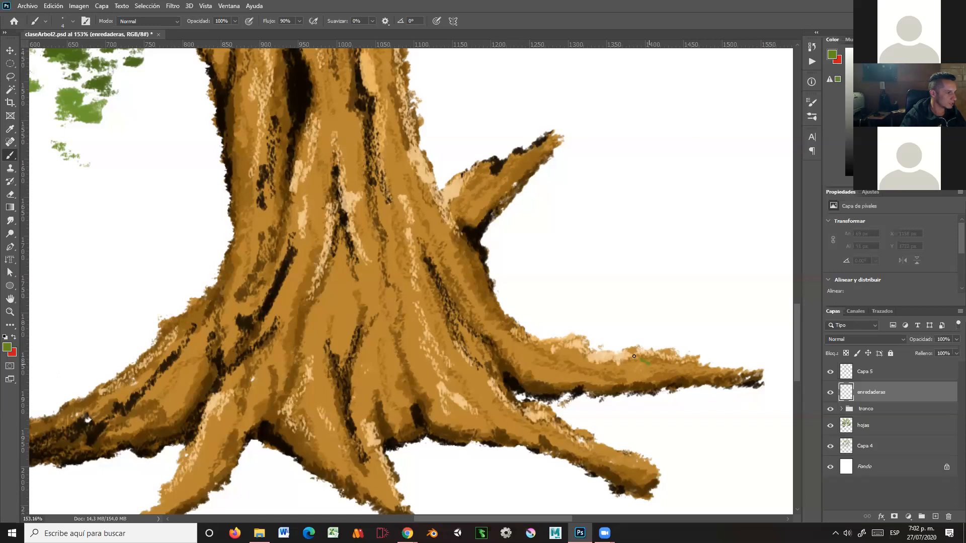
Paint a green vine along the right root and up the trunk, with offshoots around the broken branch and a second strand on the root
drag(617, 357, 526, 343)
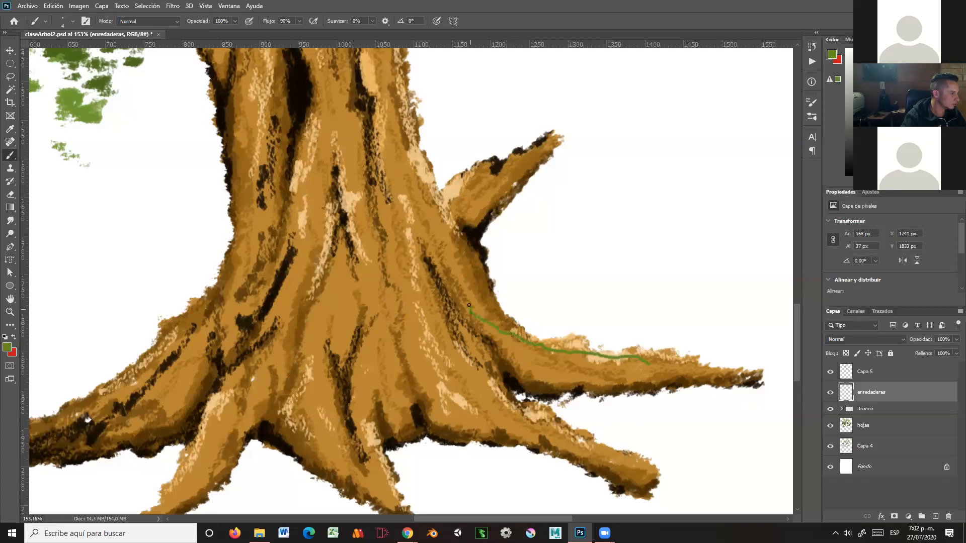
drag(430, 258, 418, 233)
drag(449, 213, 447, 199)
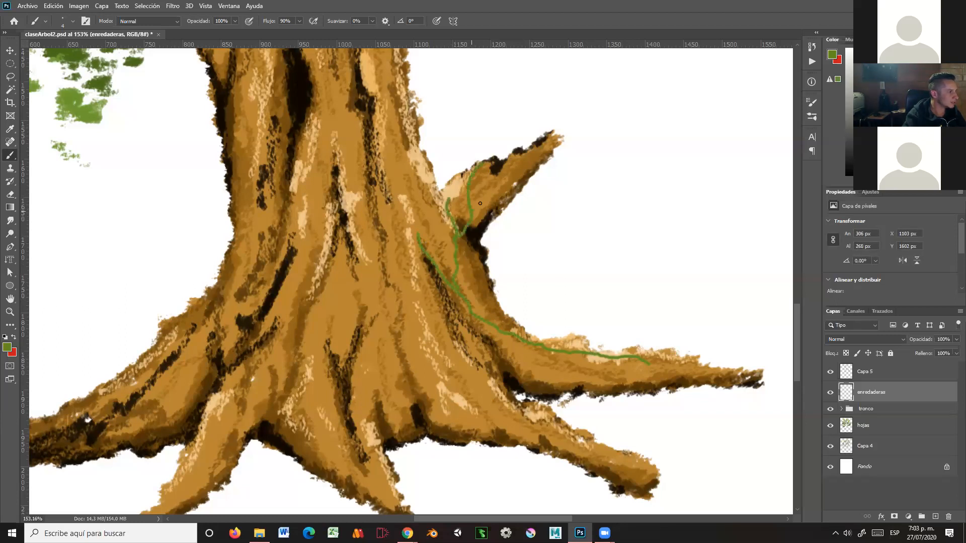
drag(447, 211, 431, 175)
drag(487, 292, 485, 286)
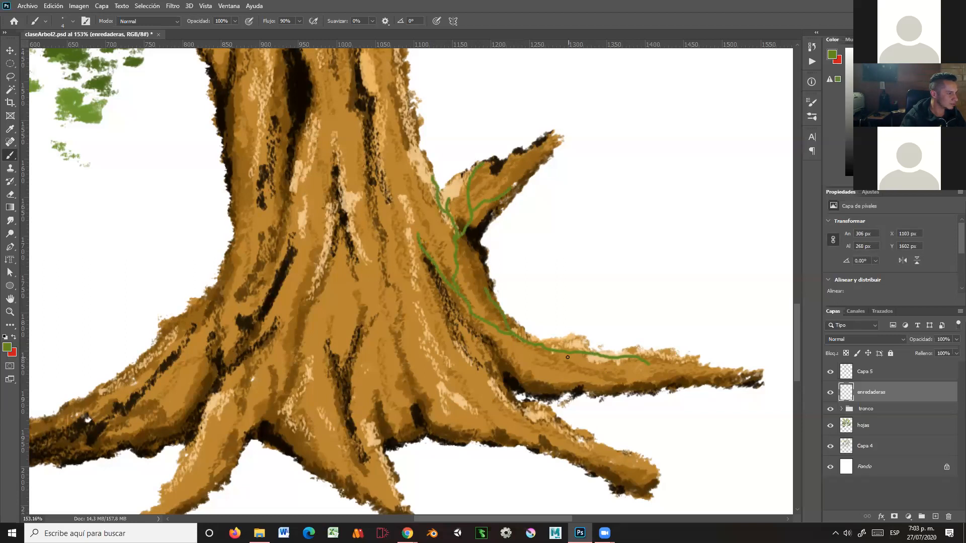
mouse_move(604, 377)
mouse_down()
mouse_move(638, 369)
mouse_move(660, 380)
mouse_move(683, 377)
mouse_move(667, 370)
mouse_move(689, 384)
mouse_move(720, 385)
mouse_up()
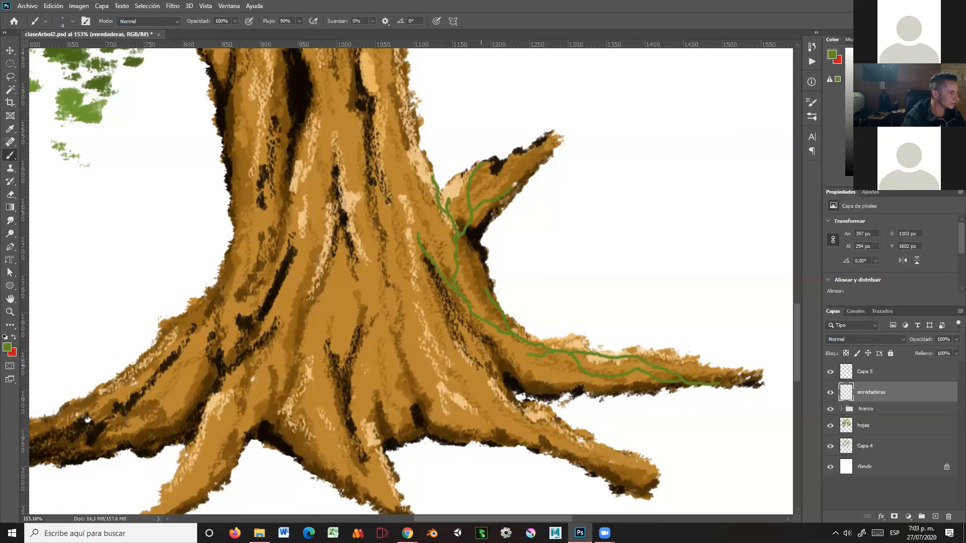
Extend the vine from the broken branch's base up the trunk with forking strands reaching towards the large right limb
drag(423, 248, 391, 202)
mouse_move(486, 270)
mouse_down()
mouse_move(508, 297)
mouse_move(589, 350)
mouse_up()
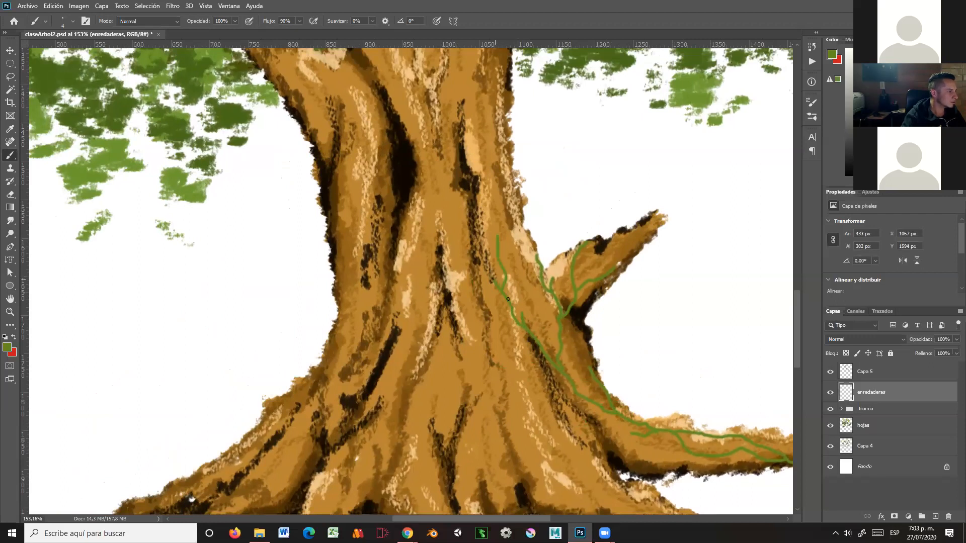
mouse_move(526, 233)
mouse_down()
mouse_move(507, 240)
mouse_move(504, 219)
mouse_up()
drag(494, 161, 495, 153)
drag(481, 277, 468, 249)
drag(438, 188, 437, 153)
mouse_move(421, 118)
mouse_down()
mouse_move(424, 92)
mouse_move(444, 90)
mouse_up()
drag(487, 153, 532, 273)
mouse_move(489, 229)
mouse_down()
mouse_move(509, 201)
mouse_move(517, 121)
mouse_up()
drag(534, 300, 541, 148)
Paint a forked vine climbing from the central root base up the middle of the trunk
drag(518, 427, 504, 358)
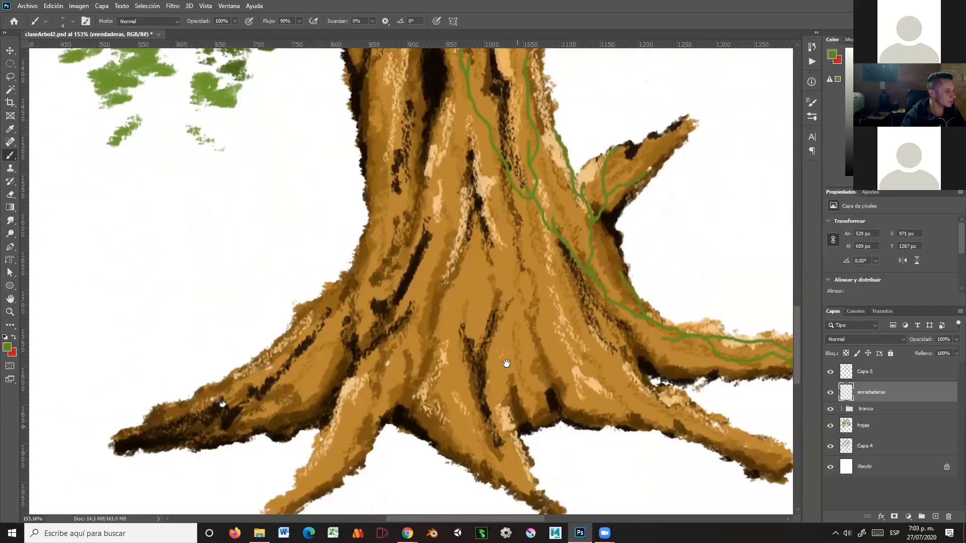
mouse_move(567, 417)
mouse_down()
mouse_move(529, 275)
mouse_move(550, 332)
mouse_move(534, 242)
mouse_up()
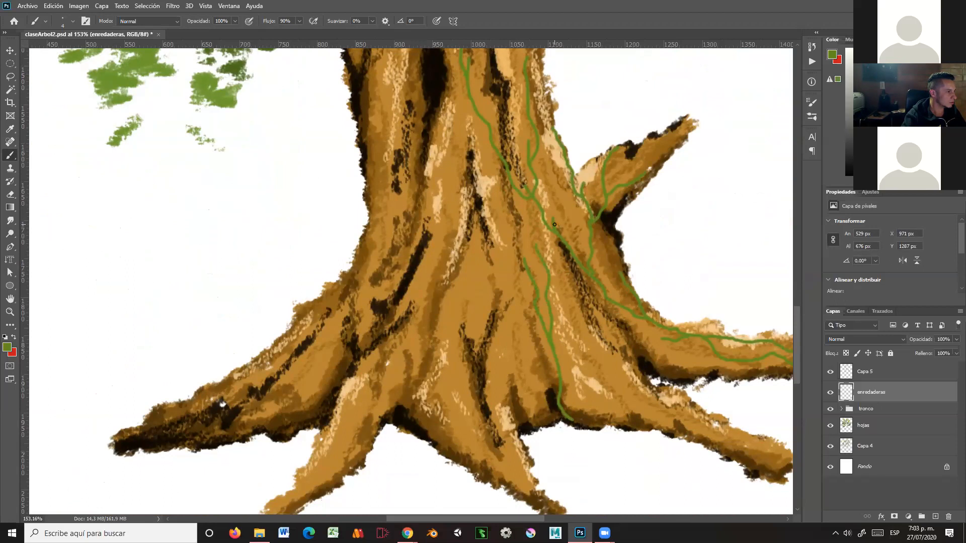
mouse_move(526, 283)
mouse_down()
mouse_move(501, 262)
mouse_move(468, 141)
mouse_up()
drag(531, 253, 637, 392)
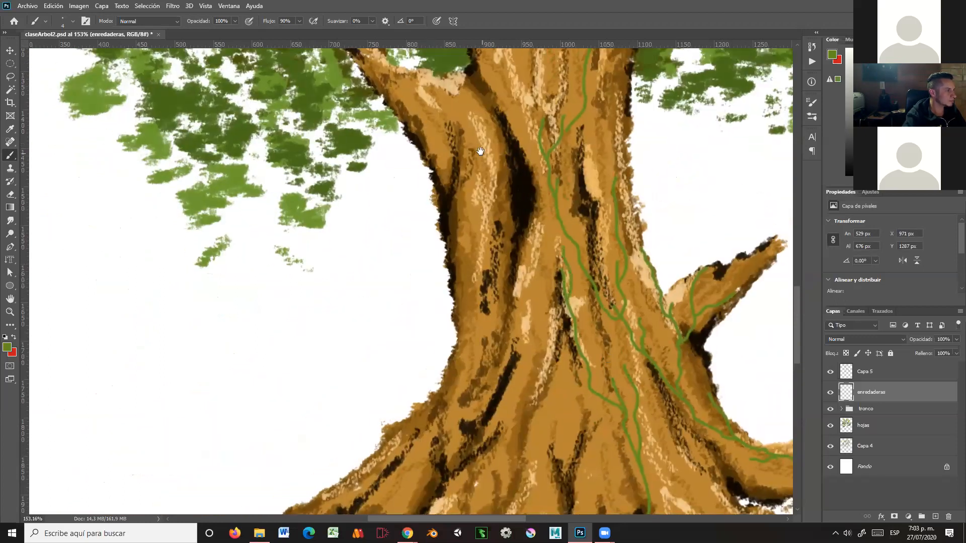
Lengthen the upper trunk vines towards the large right limb and add a strand running into the left fork
drag(485, 151, 474, 188)
drag(537, 156, 536, 250)
mouse_move(560, 203)
mouse_down()
mouse_move(567, 234)
mouse_move(579, 234)
mouse_move(589, 194)
mouse_move(616, 154)
mouse_up()
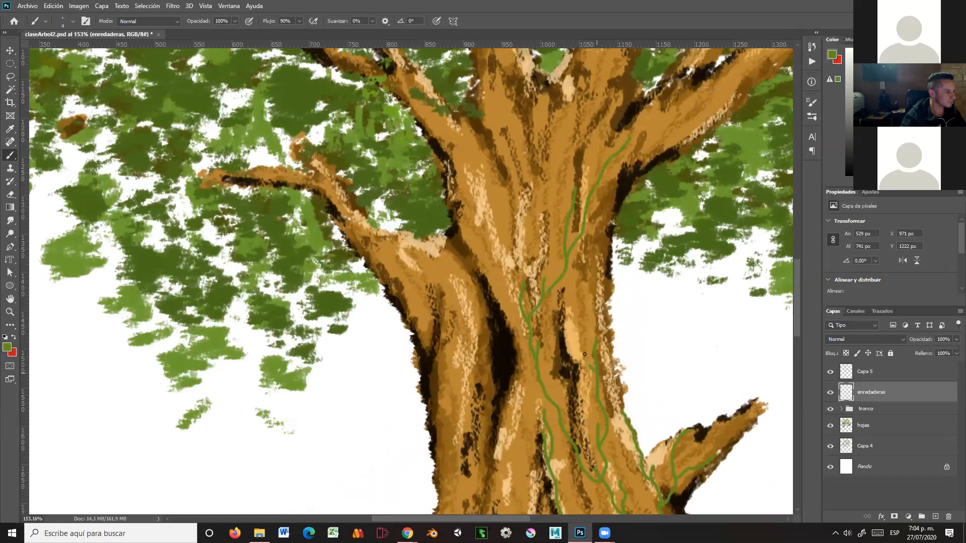
drag(451, 201, 461, 235)
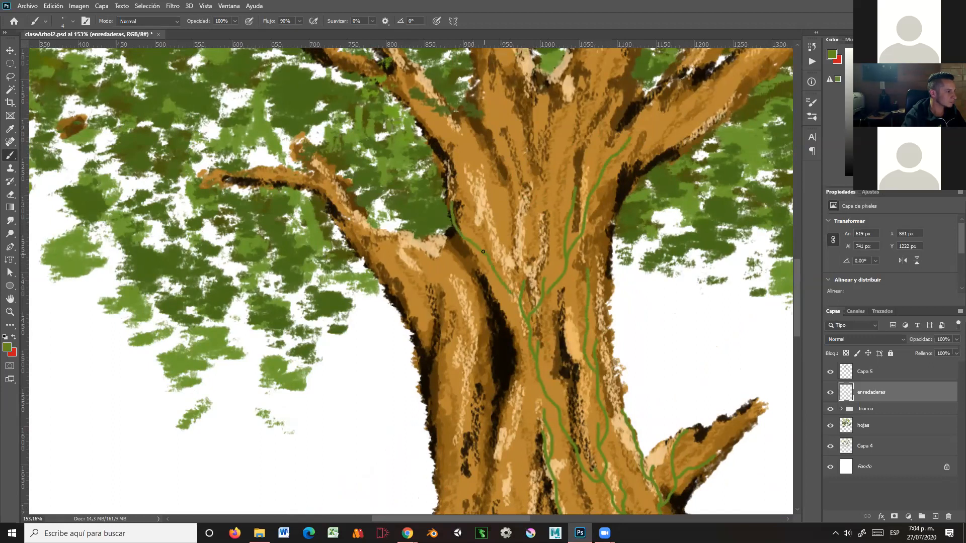
Paint a long vine down the trunk's left side onto the front-left root, with crossing strands and a side shoot there
drag(472, 261, 475, 298)
mouse_move(471, 355)
mouse_down()
mouse_move(483, 277)
mouse_move(471, 281)
mouse_move(485, 331)
mouse_up()
mouse_move(503, 382)
mouse_down()
mouse_move(507, 460)
mouse_move(522, 337)
mouse_move(508, 351)
mouse_move(506, 314)
mouse_move(468, 477)
mouse_up()
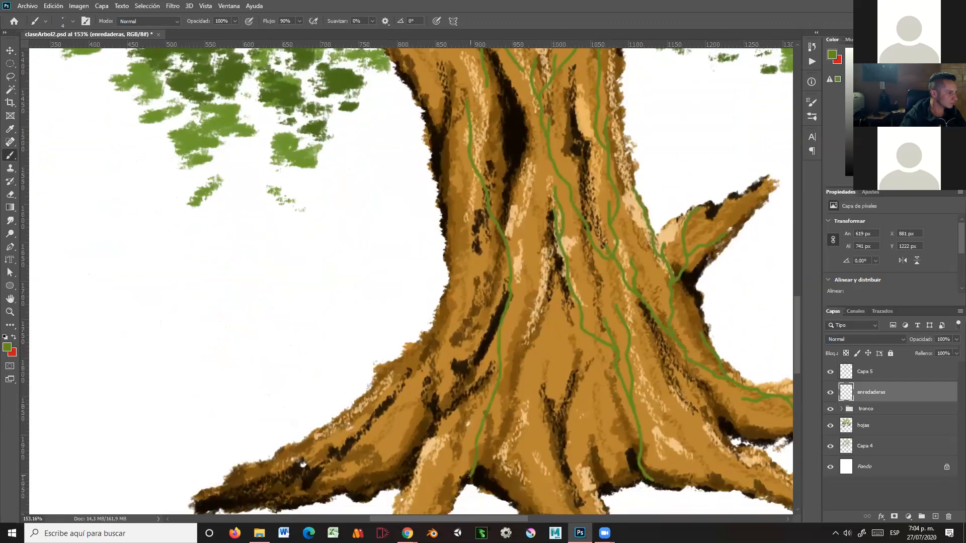
drag(480, 429, 528, 275)
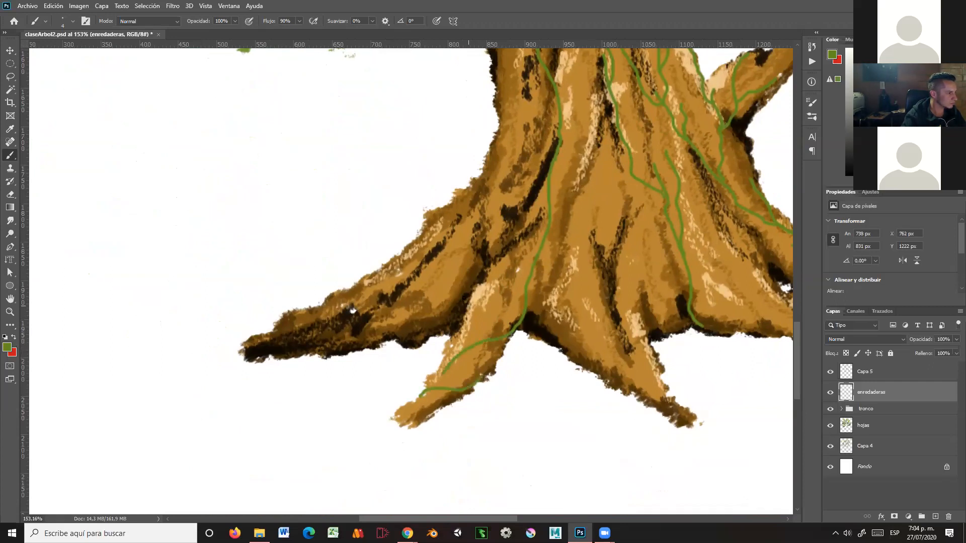
drag(467, 308, 523, 270)
mouse_move(581, 225)
mouse_down()
mouse_move(593, 172)
mouse_move(583, 152)
mouse_move(584, 288)
mouse_up()
Branch the left-side trunk vine upward to the base of the lower left limb
drag(521, 190, 520, 278)
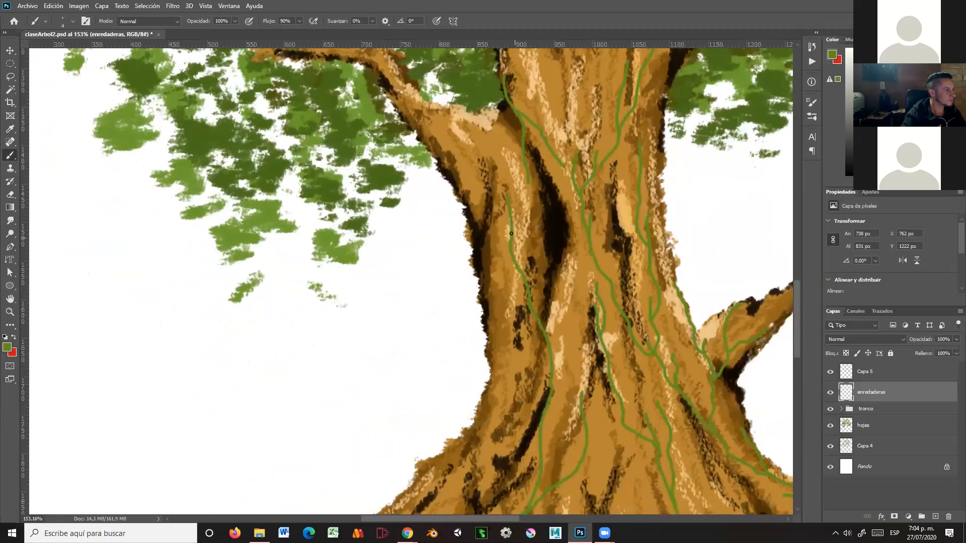
drag(509, 246, 496, 208)
drag(470, 134, 466, 125)
Extend the trunk vine to the fork of the large right limb and hang a vine from that limb
mouse_move(579, 157)
mouse_down()
mouse_move(460, 310)
mouse_move(430, 375)
mouse_up()
drag(612, 195, 494, 196)
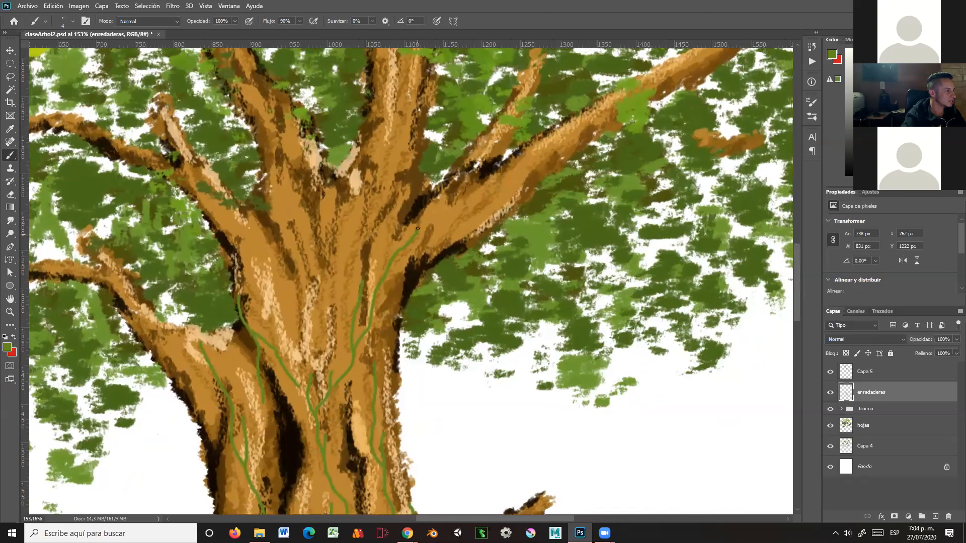
drag(509, 161, 504, 188)
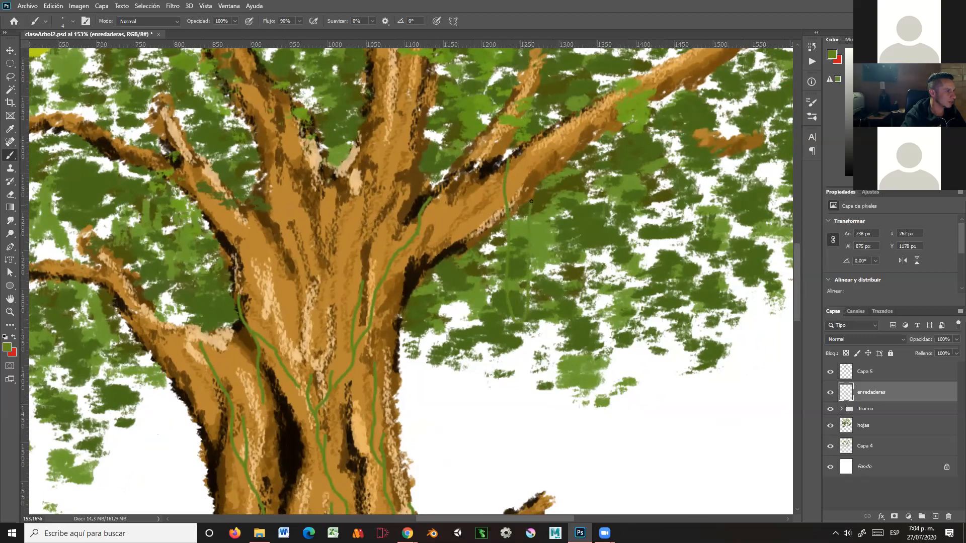
Hang a long looped vine and a second hanging strand from the lower left limb
drag(314, 352, 584, 219)
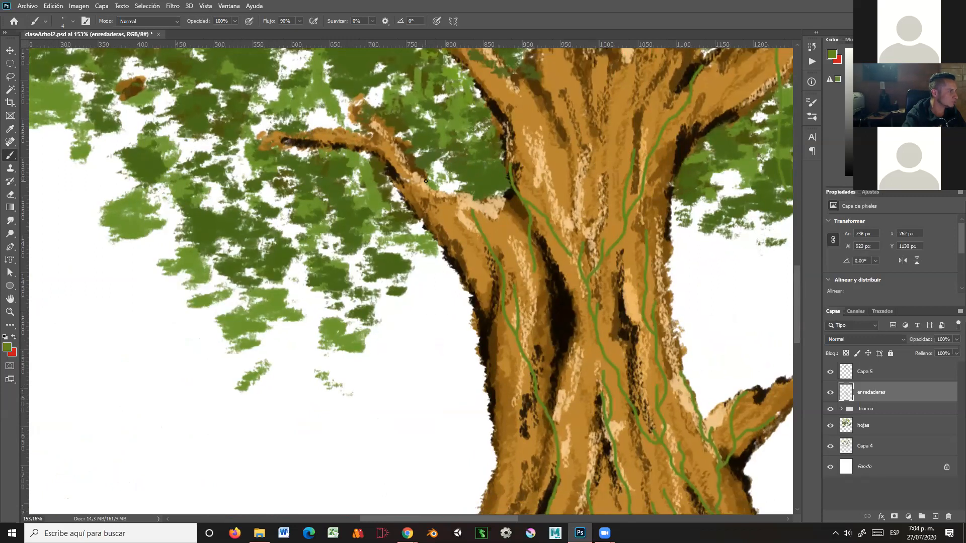
mouse_move(429, 216)
mouse_down()
mouse_move(431, 353)
mouse_move(416, 316)
mouse_move(413, 217)
mouse_up()
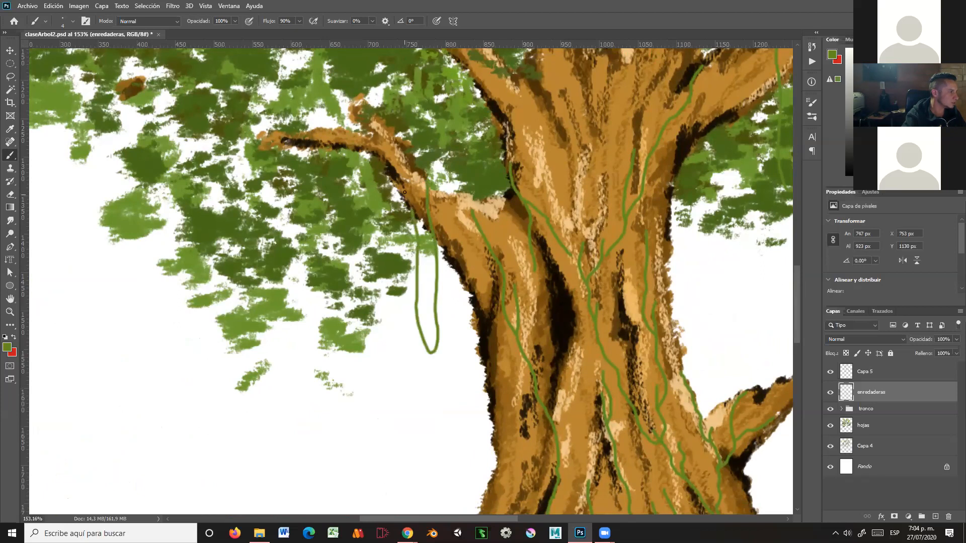
drag(372, 160, 376, 267)
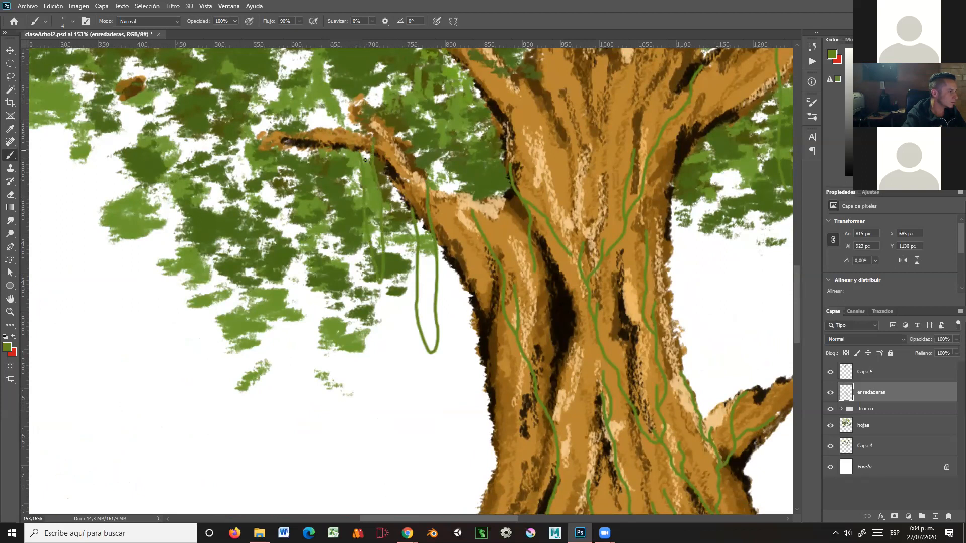
Hang a short looped vine from the broken branch on the right side of the trunk
drag(669, 210, 363, 362)
drag(604, 148, 643, 177)
drag(604, 212, 563, 60)
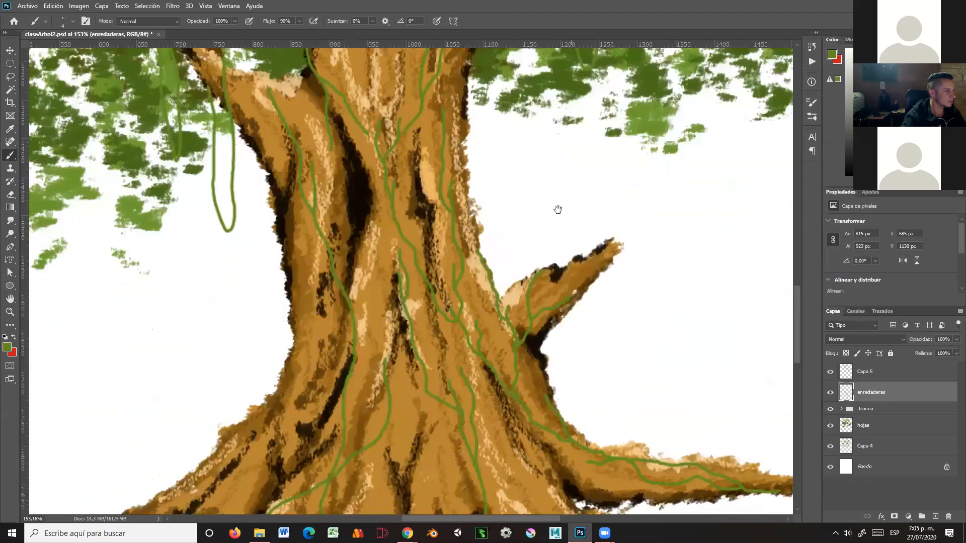
drag(554, 229, 520, 194)
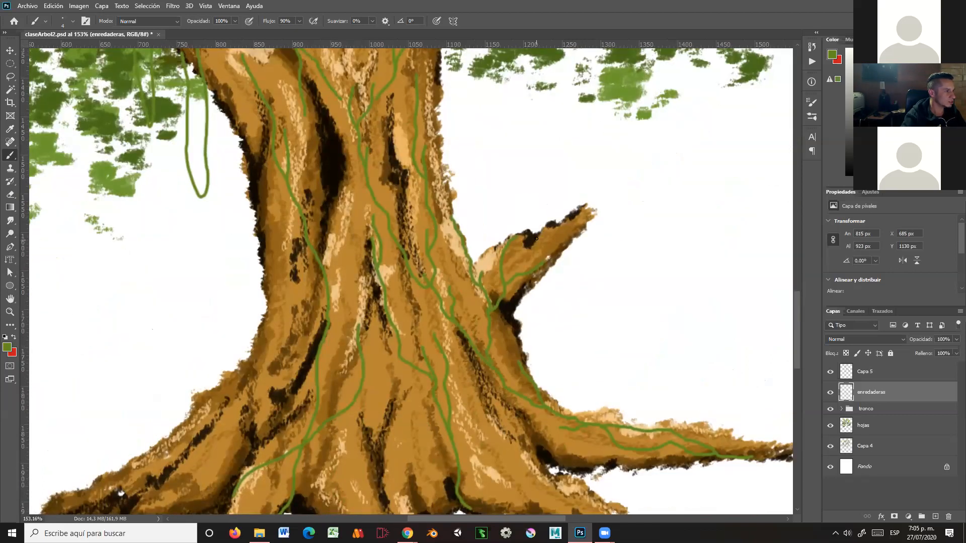
mouse_move(547, 258)
mouse_down()
mouse_move(542, 288)
mouse_move(553, 303)
mouse_up()
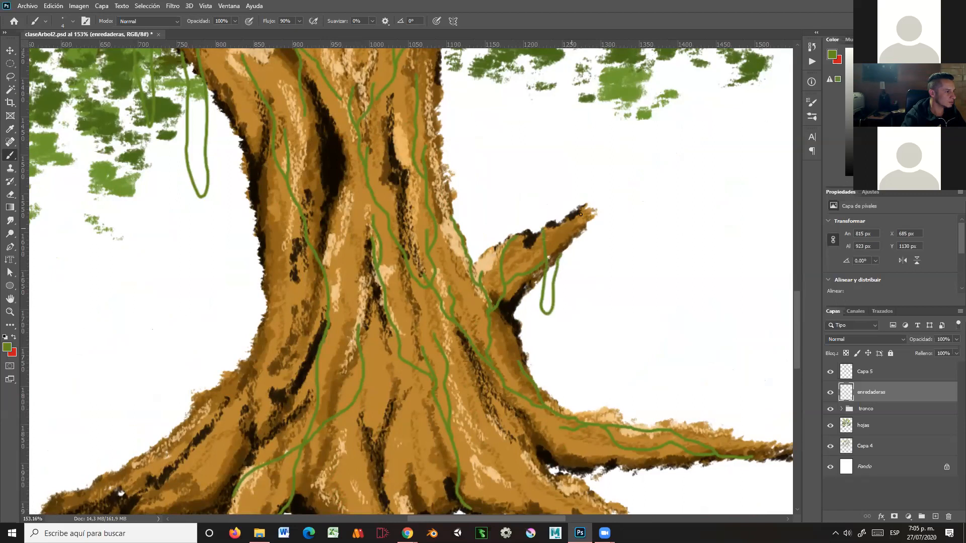
Hang a looped vine from the large right limb near the trunk and more hanging strands farther out along it
drag(576, 259, 605, 330)
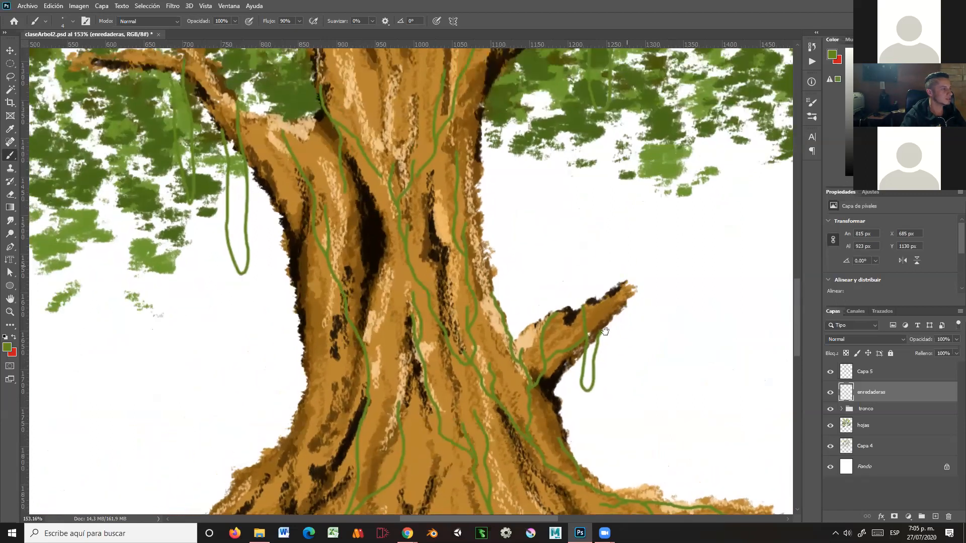
drag(612, 200, 570, 336)
drag(588, 253, 566, 317)
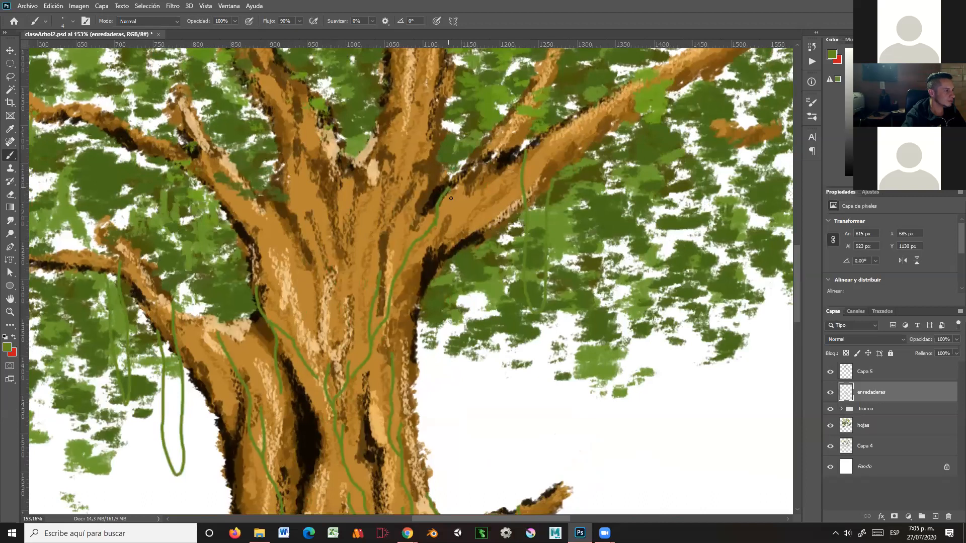
mouse_move(458, 269)
mouse_down()
mouse_move(451, 339)
mouse_move(463, 390)
mouse_move(463, 346)
mouse_up()
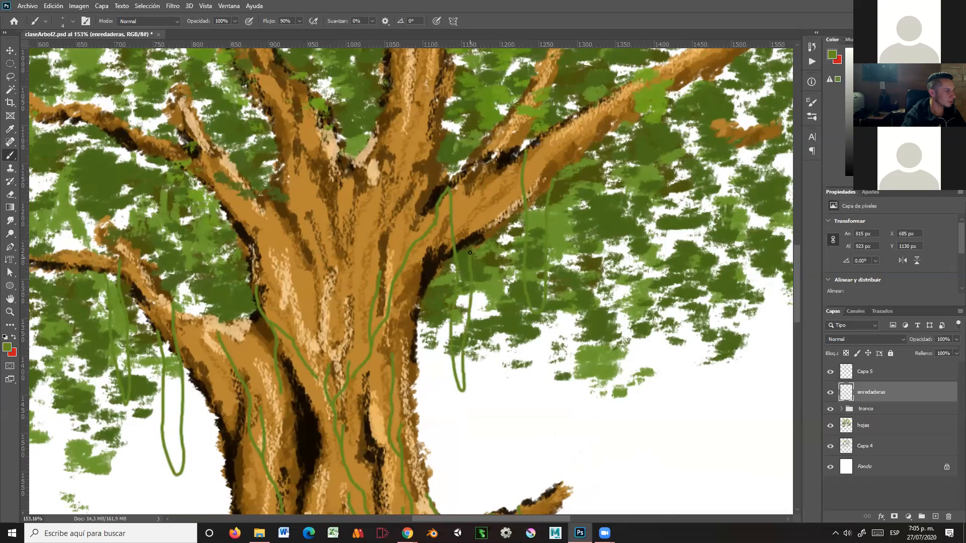
drag(585, 275, 501, 330)
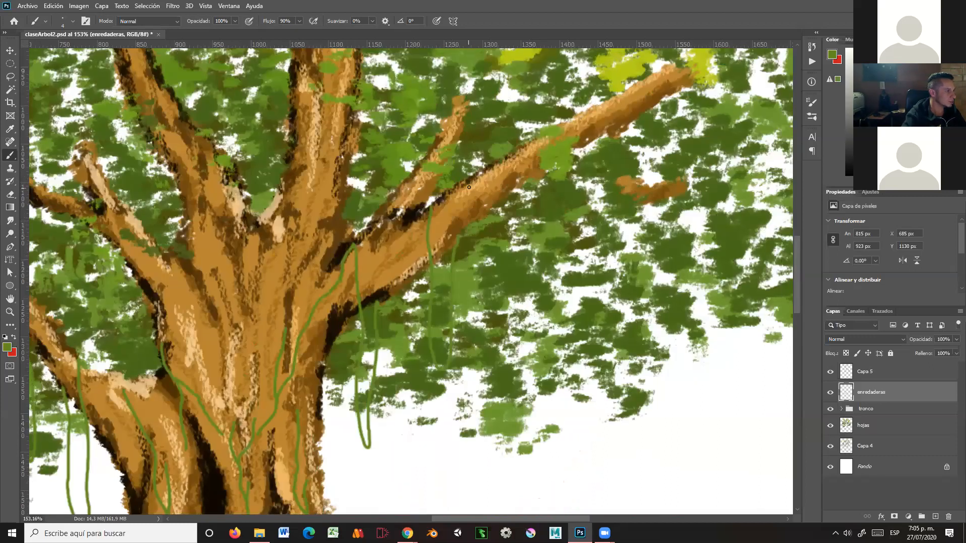
drag(480, 183, 476, 242)
drag(493, 367, 496, 300)
drag(498, 262, 498, 221)
Add a Bevel & Emboss layer style to the enredaderas layer
mouse_move(509, 287)
mouse_down()
mouse_move(563, 190)
mouse_move(557, 228)
mouse_move(606, 204)
mouse_move(557, 309)
mouse_move(519, 241)
mouse_move(528, 316)
mouse_move(559, 312)
mouse_move(557, 327)
mouse_up()
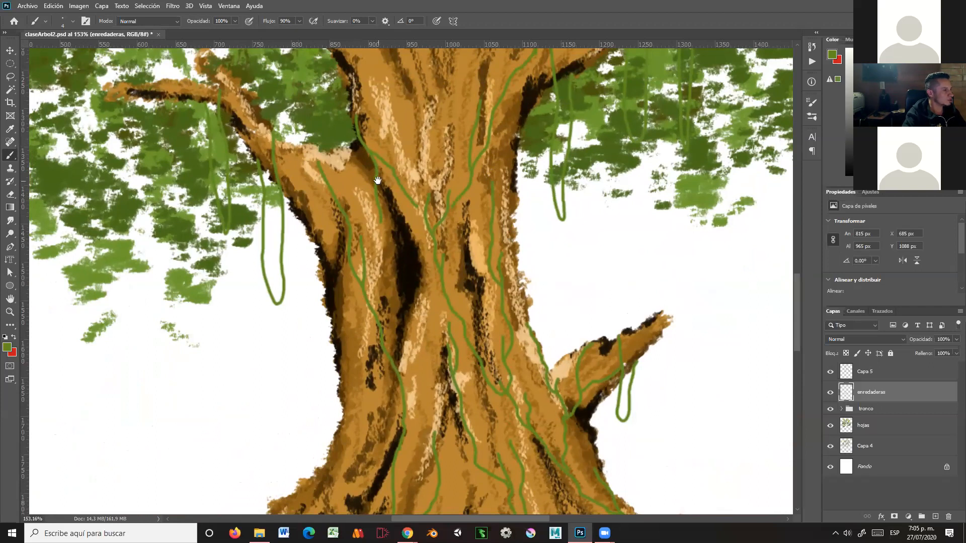
drag(377, 180, 404, 236)
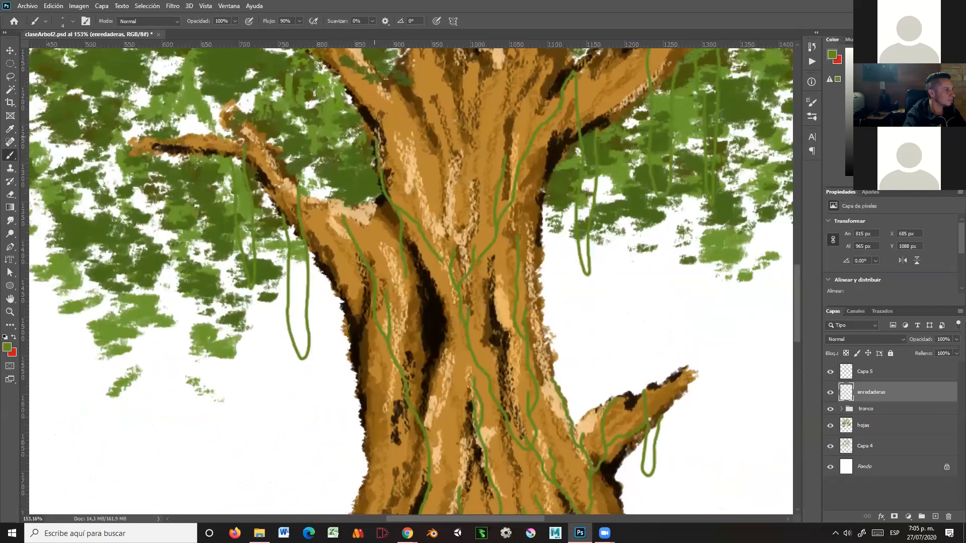
drag(406, 147, 463, 221)
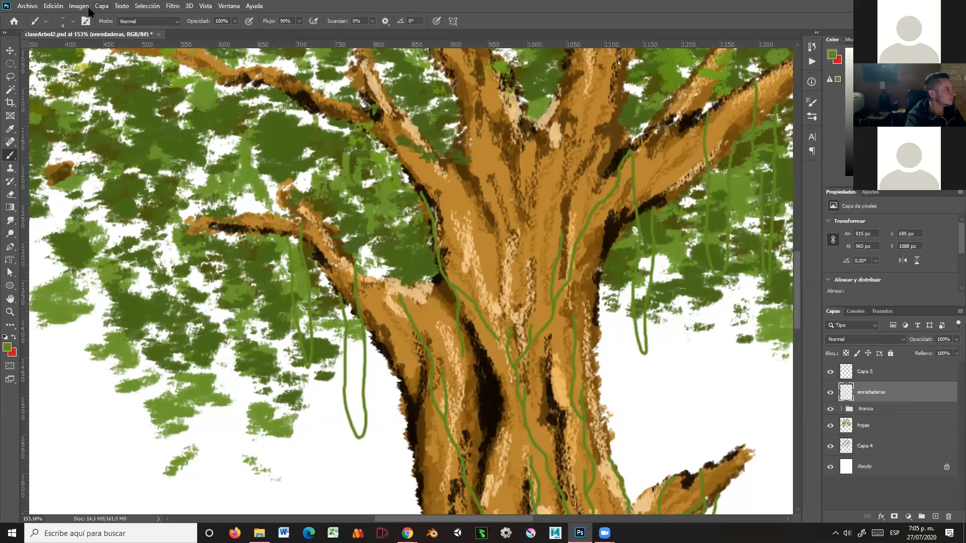
click(105, 7)
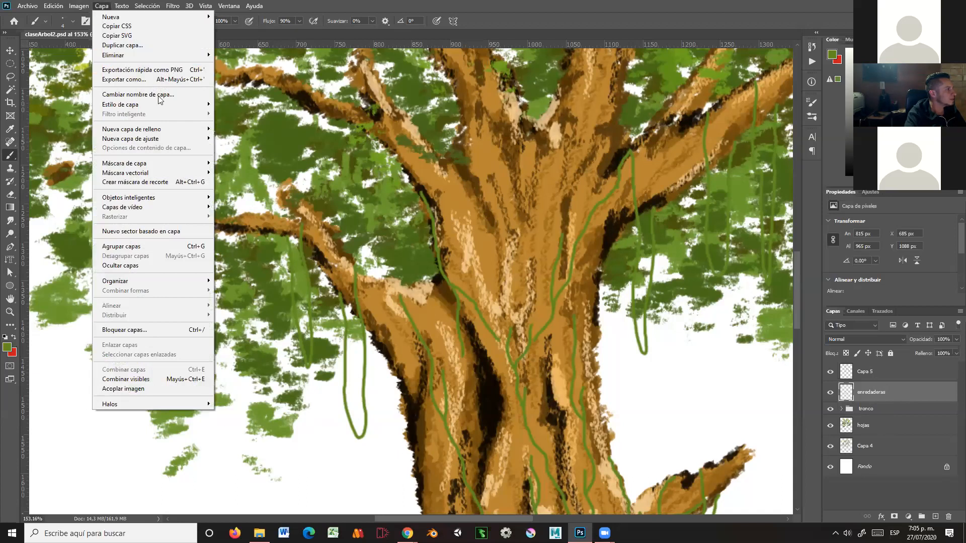
mouse_move(166, 104)
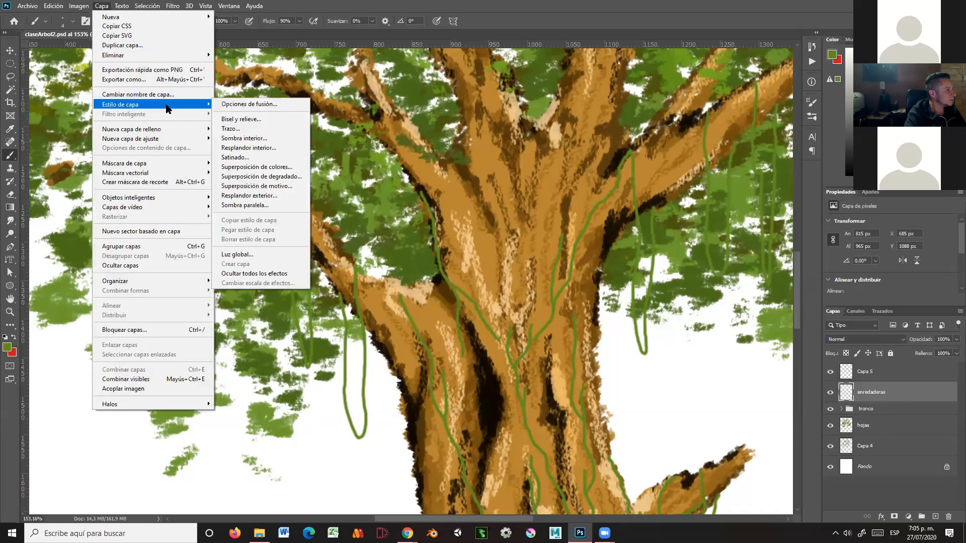
click(279, 121)
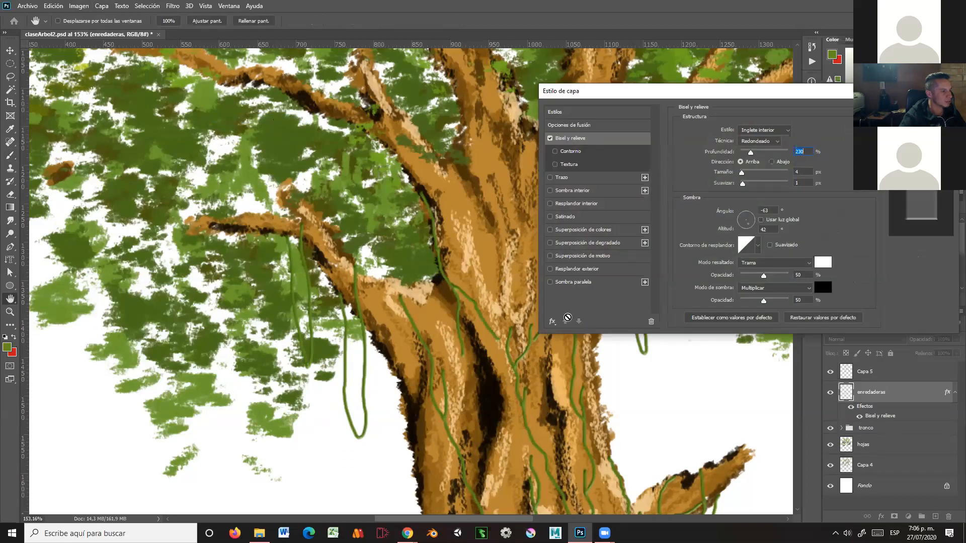
Set the vine bevel's light angle to 54° and altitude to 11°
drag(593, 433, 449, 301)
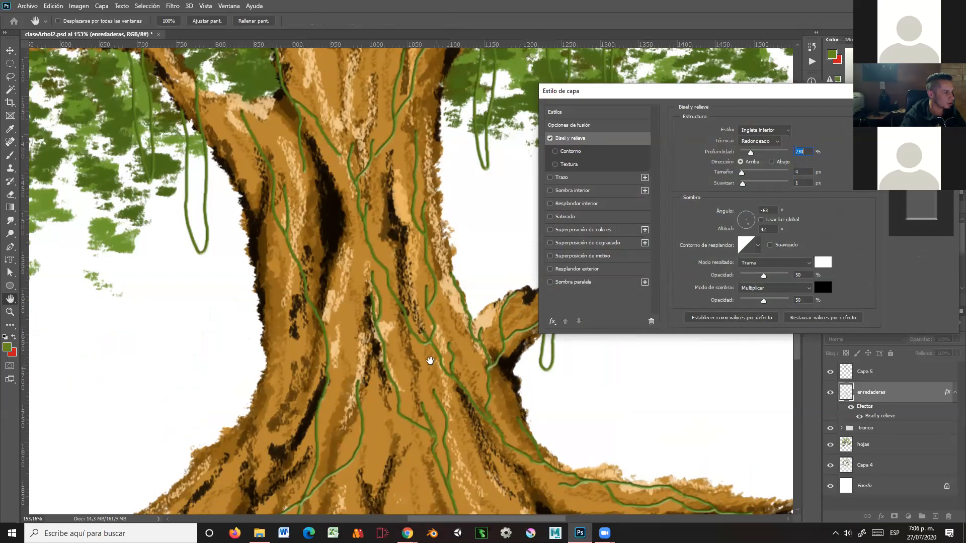
drag(748, 227, 751, 223)
click(750, 221)
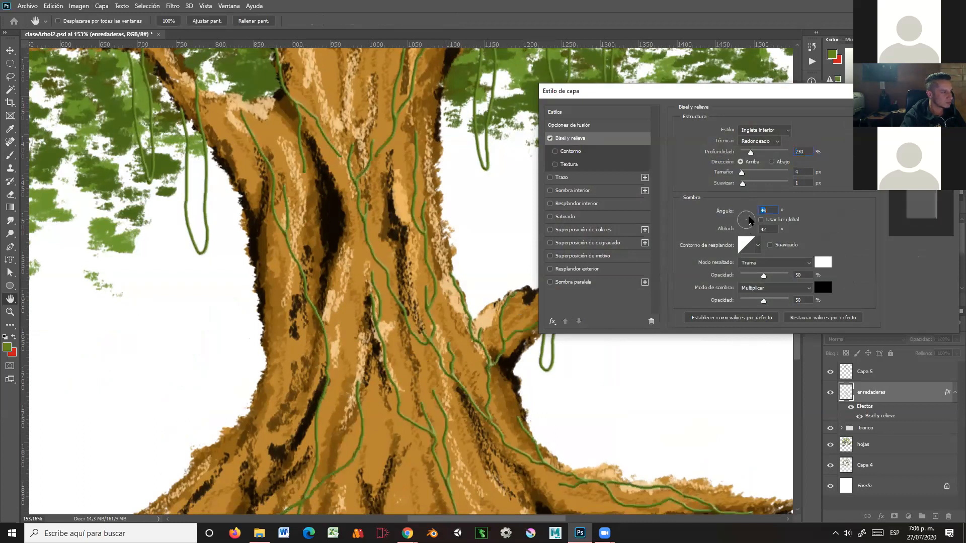
click(750, 219)
drag(470, 276, 431, 157)
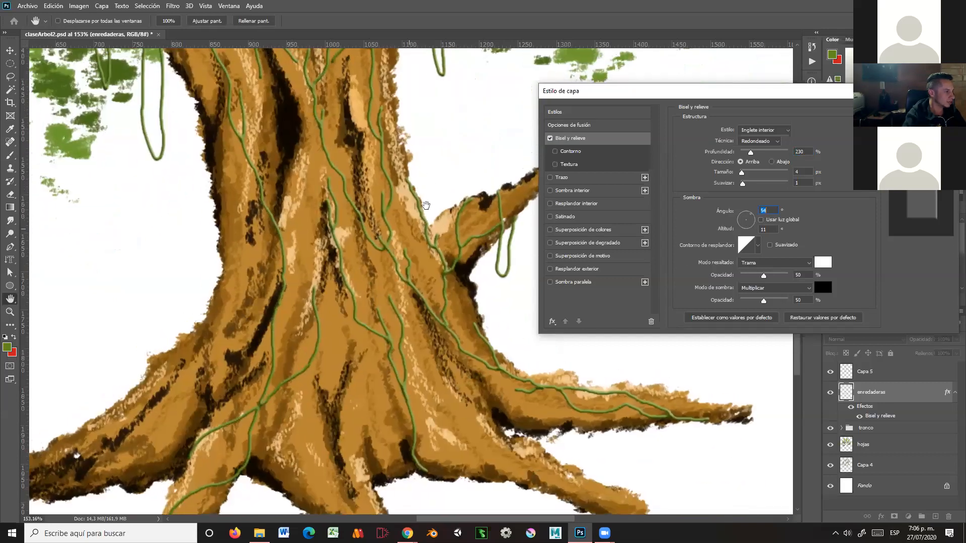
drag(425, 205, 399, 265)
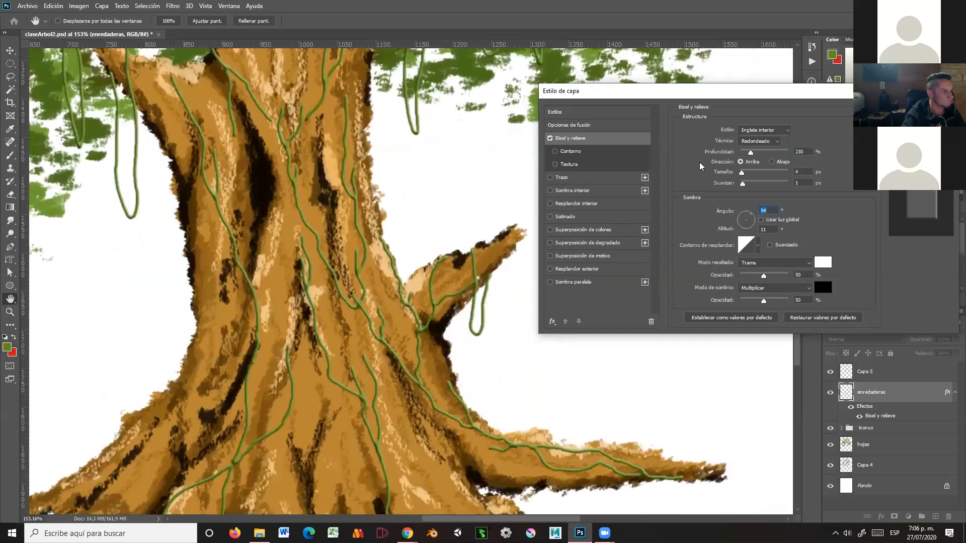
Set the bevel depth to about 105%, size to 3 px, soften to 0 px, light angle to 72° and altitude to 21°, and apply it
click(751, 153)
drag(746, 152, 738, 183)
click(743, 183)
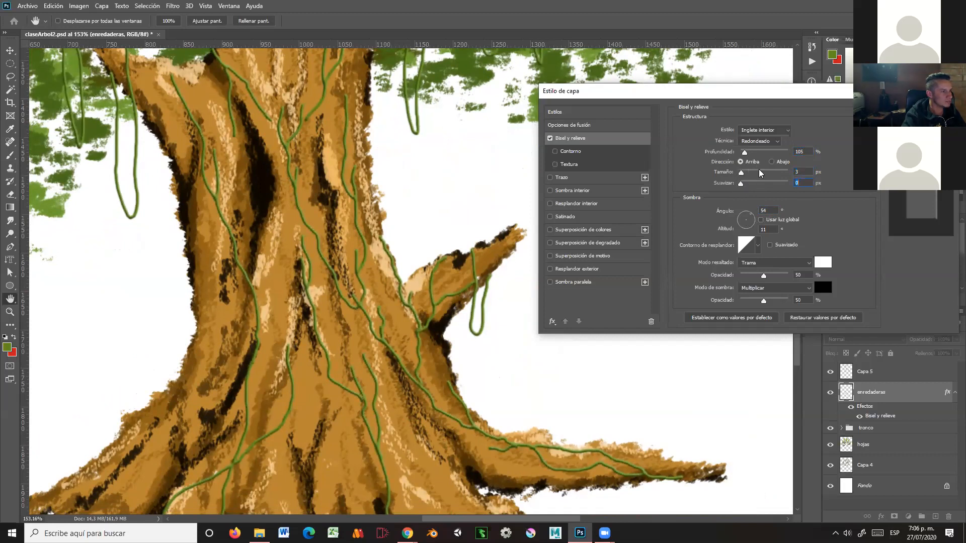
drag(750, 216, 747, 217)
mouse_move(747, 213)
mouse_down()
mouse_move(740, 229)
mouse_move(749, 218)
mouse_up()
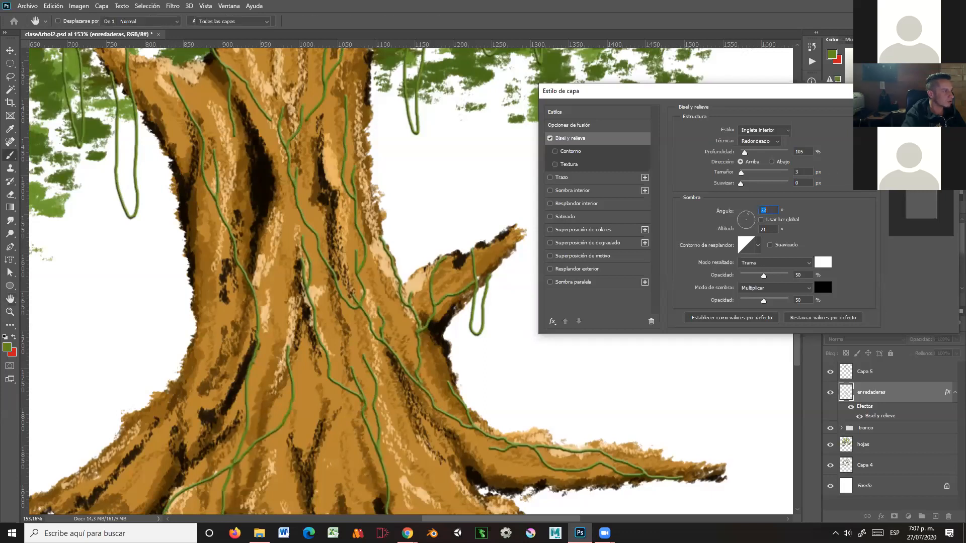
key(Return)
Choose the recently used 28 px textured foliage brush and reduce its size to 15 px
drag(561, 207, 579, 345)
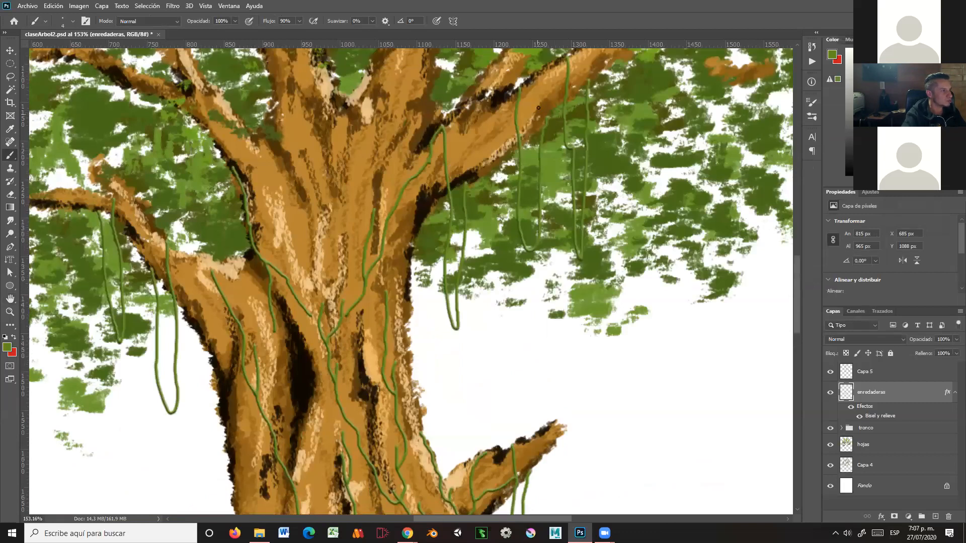
drag(495, 243, 585, 242)
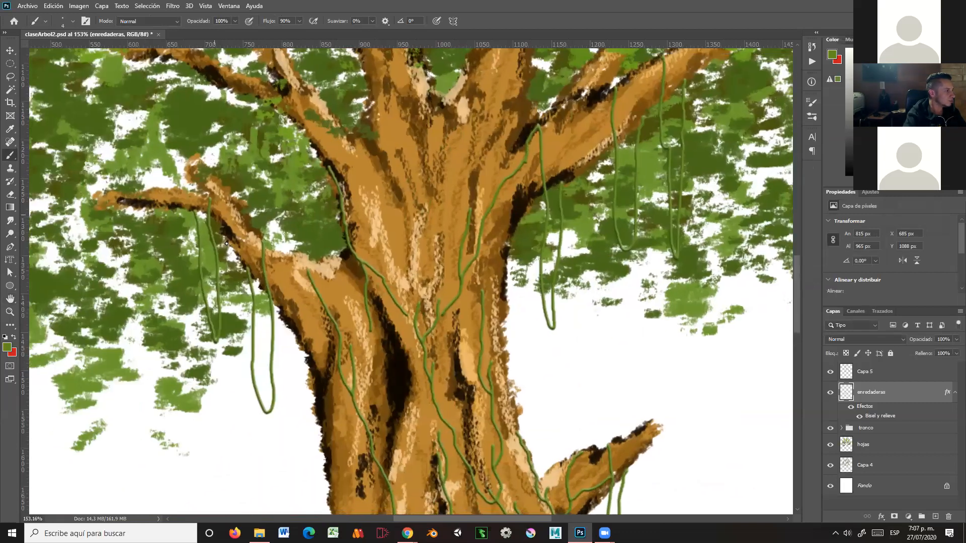
drag(489, 334, 486, 198)
drag(498, 270, 471, 79)
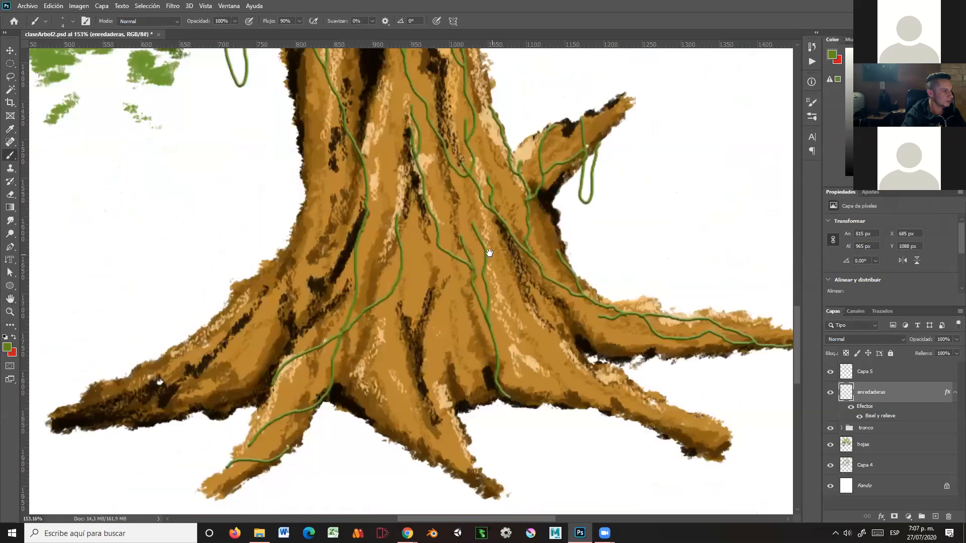
drag(489, 253, 494, 274)
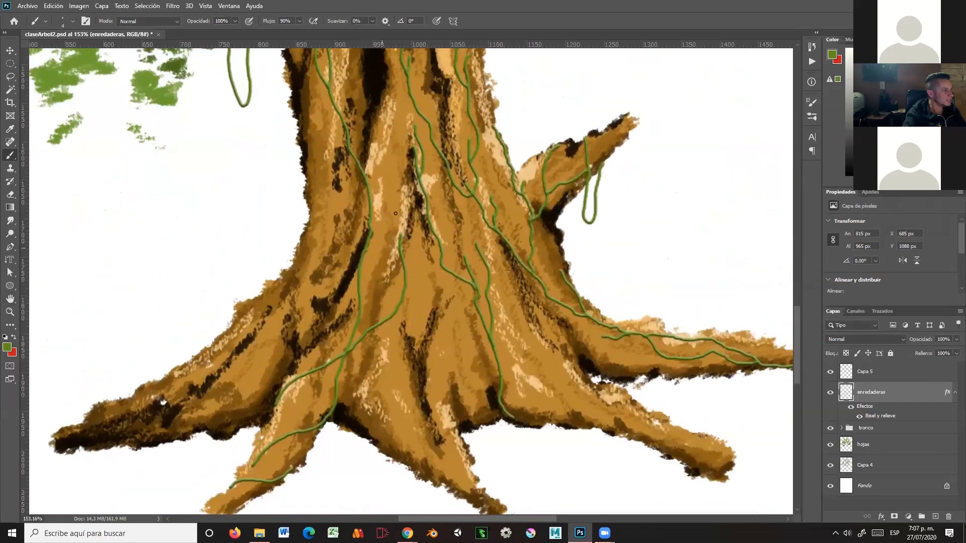
mouse_move(432, 235)
mouse_down()
mouse_move(437, 337)
mouse_move(410, 332)
mouse_up()
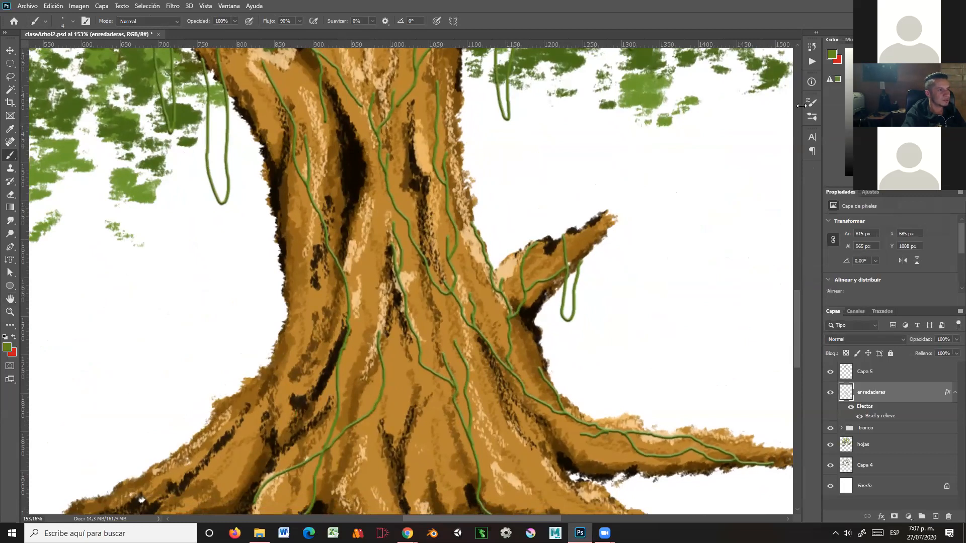
click(811, 117)
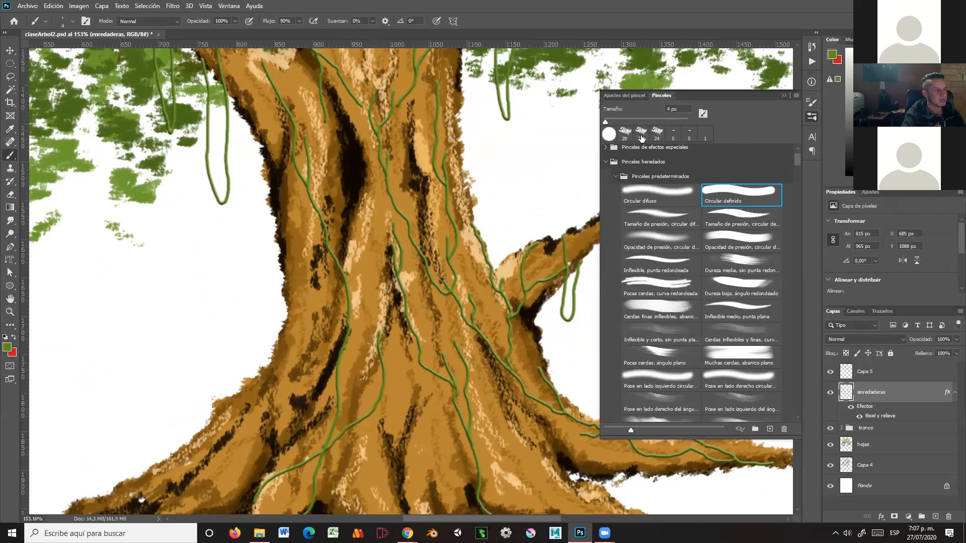
mouse_move(799, 170)
mouse_down()
mouse_move(793, 344)
mouse_move(792, 153)
mouse_up()
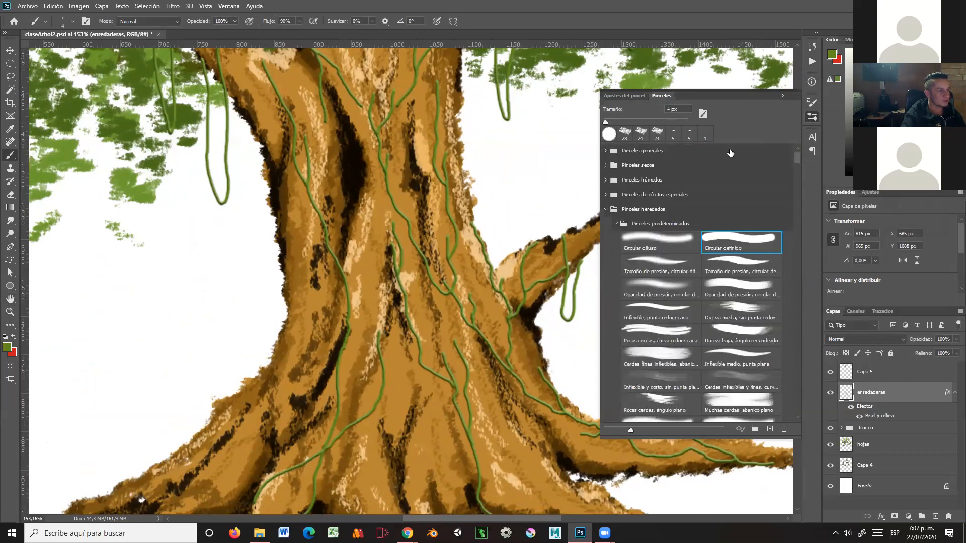
click(624, 134)
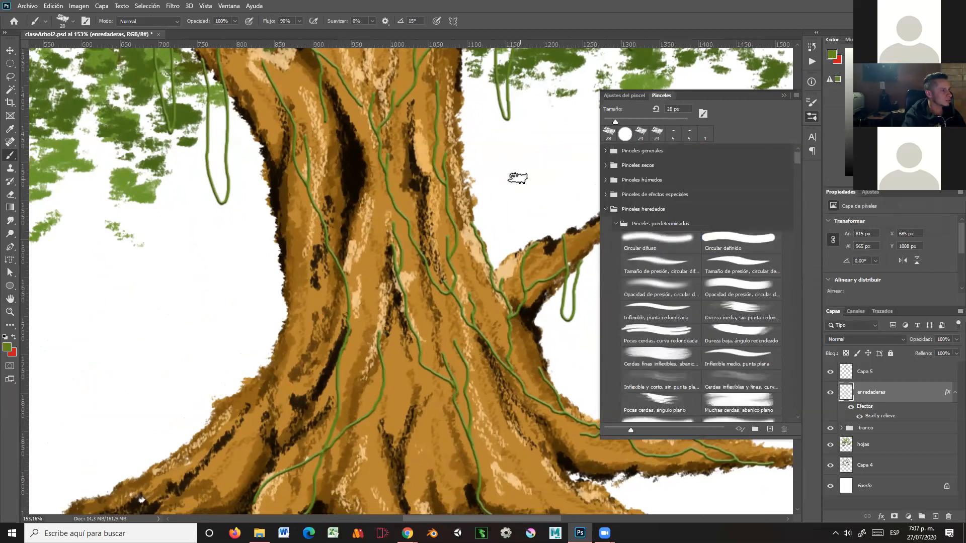
drag(616, 124, 610, 124)
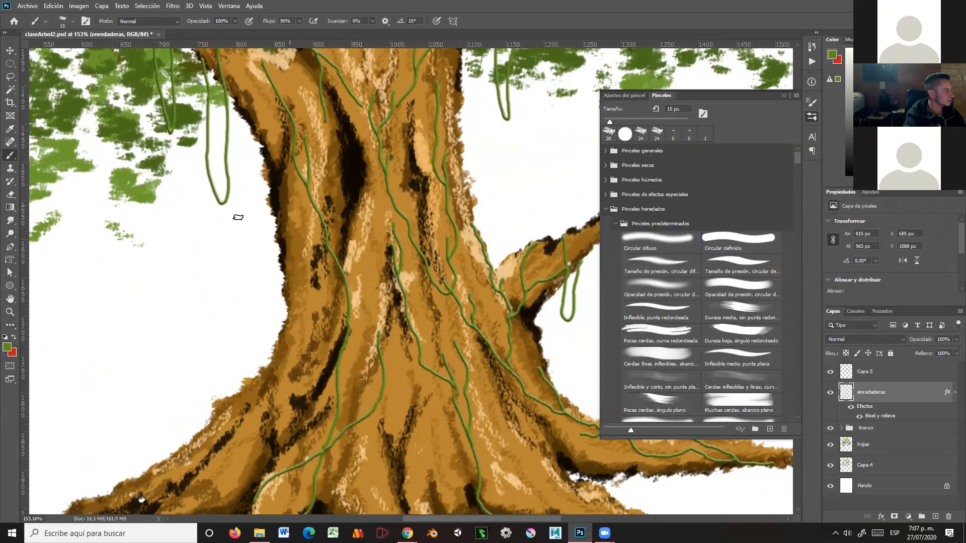
click(783, 96)
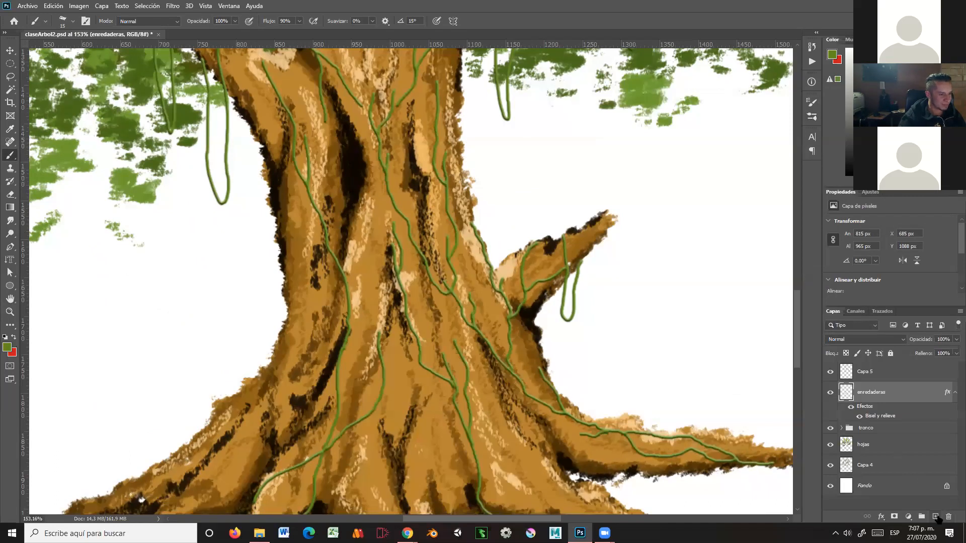
Create a layer directly above enredaderas and name it ivys
click(937, 515)
double_click(866, 393)
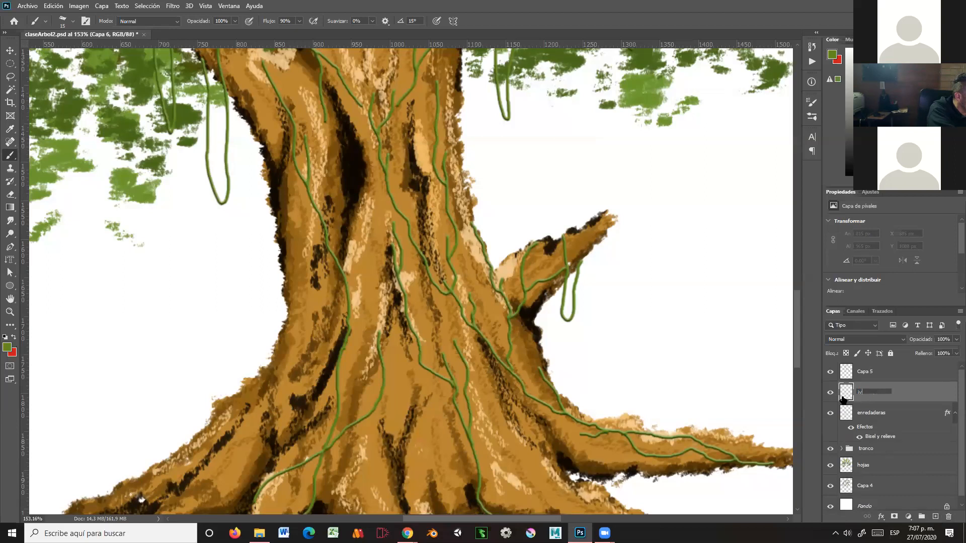
key(Return)
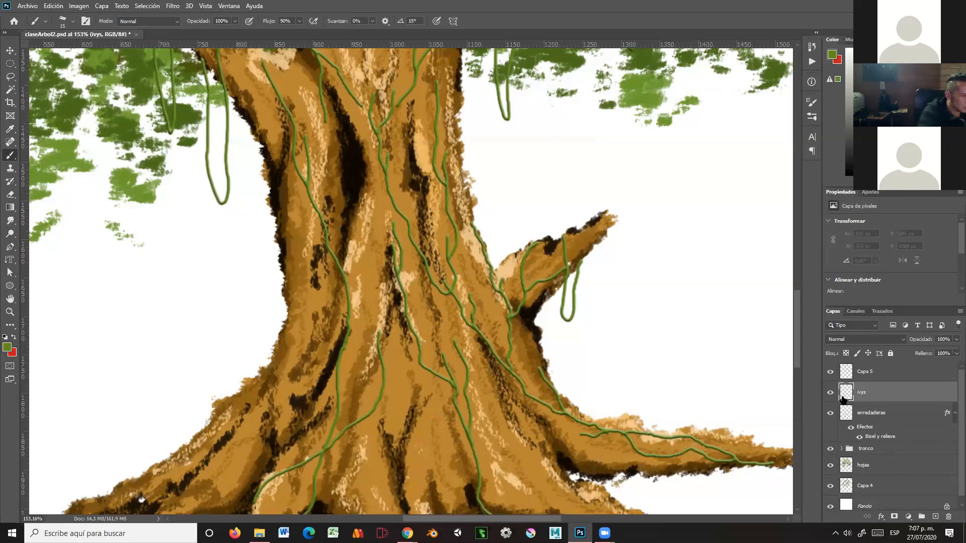
Choose a darker green and paint ivy leaves along the vine at the start of the upper right root
scroll(602, 350, down, 5)
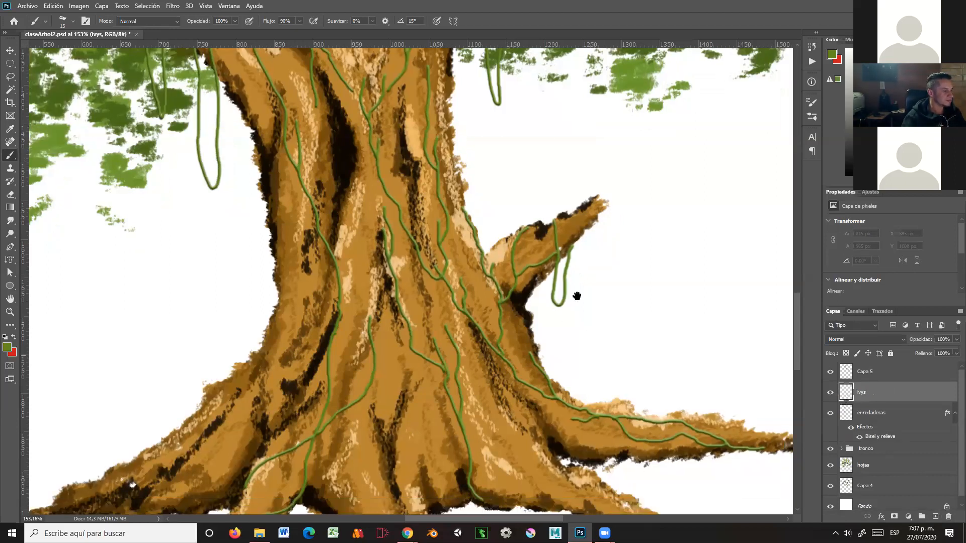
scroll(559, 258, right, 1)
drag(533, 330, 529, 333)
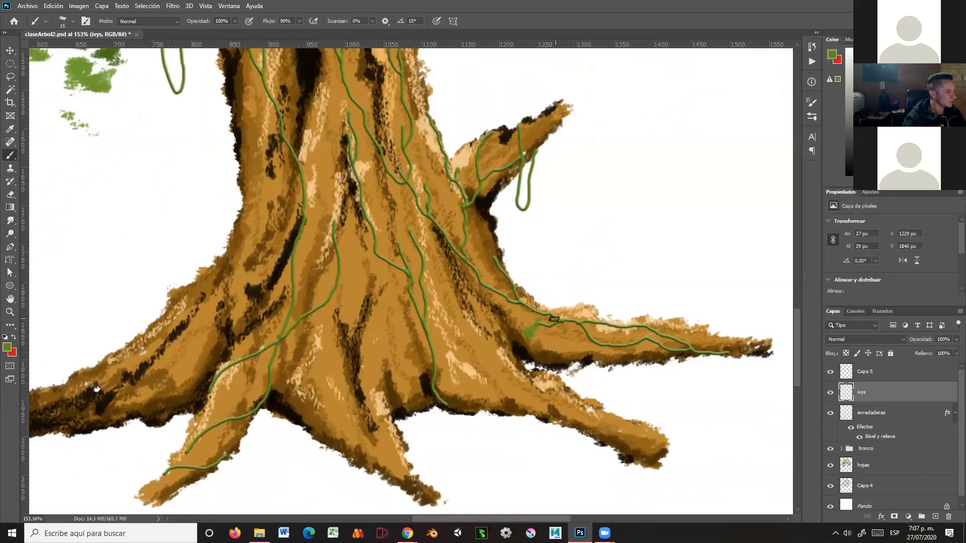
key(ctrl+z)
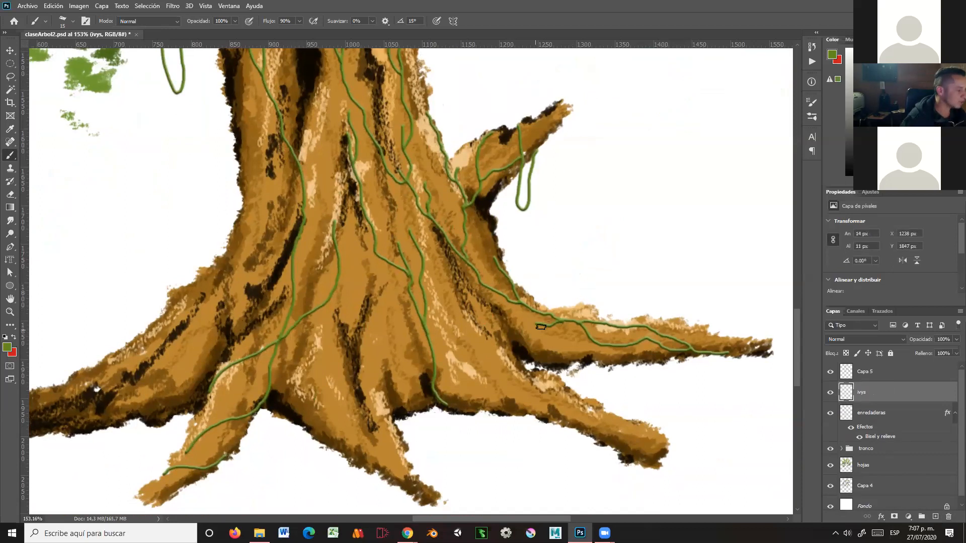
click(921, 128)
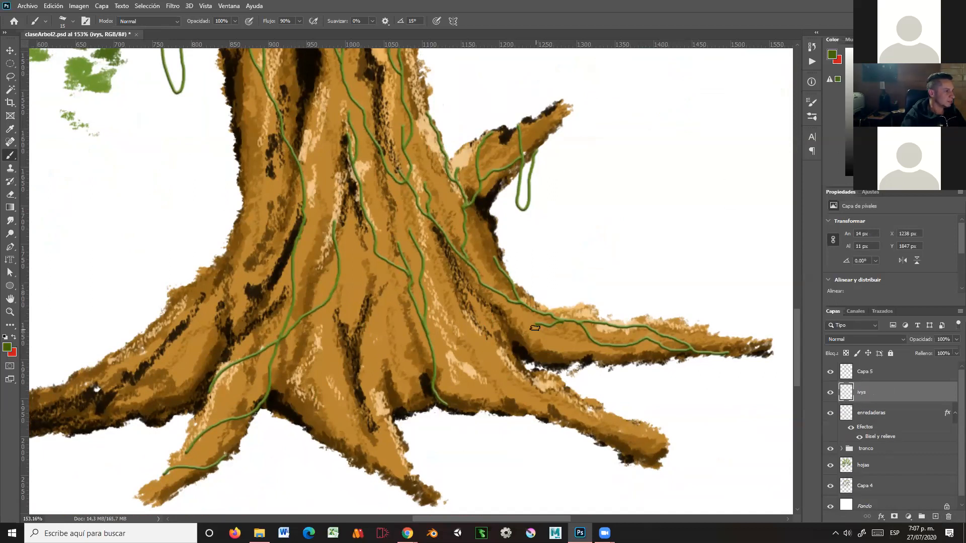
mouse_move(535, 321)
mouse_down()
mouse_move(526, 325)
mouse_move(621, 344)
mouse_up()
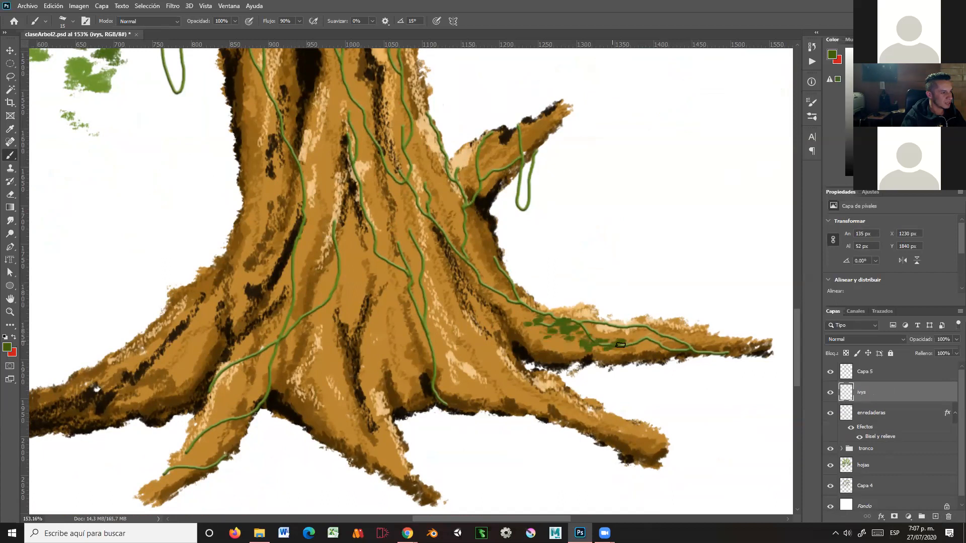
Rotate the brush tip to 87° and paint more ivy leaves farther out along the upper right root's vine
click(812, 117)
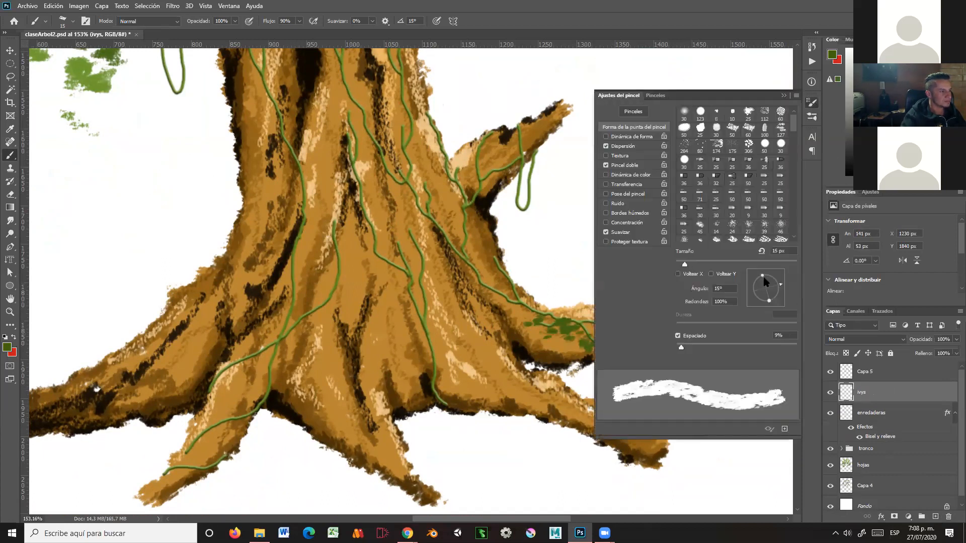
drag(774, 288, 767, 278)
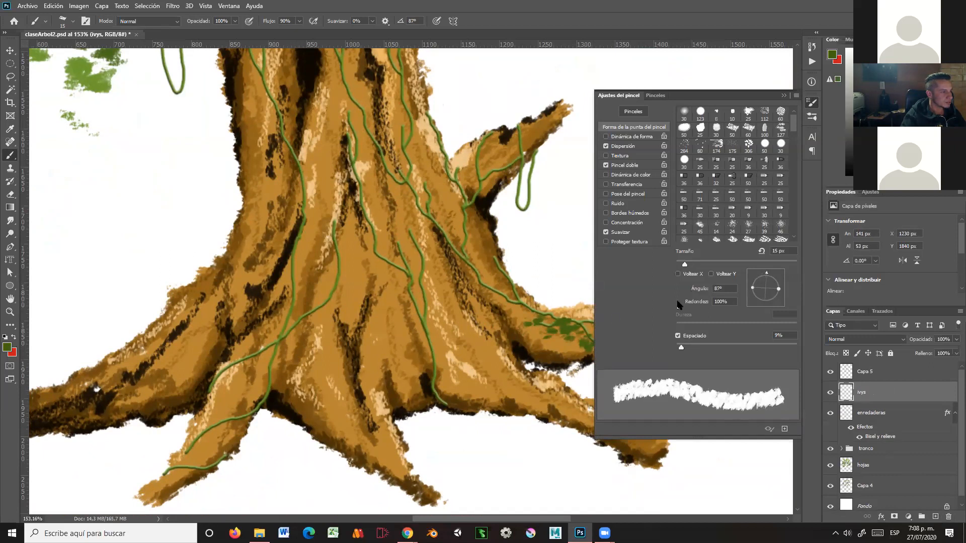
drag(579, 313, 586, 325)
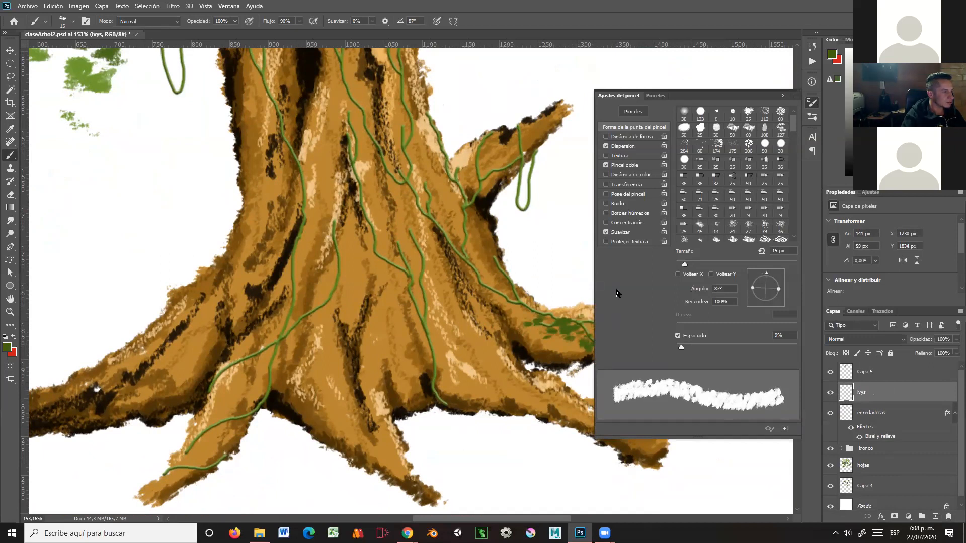
click(783, 95)
mouse_move(631, 331)
mouse_down()
mouse_move(596, 322)
mouse_move(610, 330)
mouse_move(603, 338)
mouse_move(589, 350)
mouse_move(567, 341)
mouse_move(566, 350)
mouse_move(606, 358)
mouse_move(639, 347)
mouse_move(648, 330)
mouse_move(679, 345)
mouse_up()
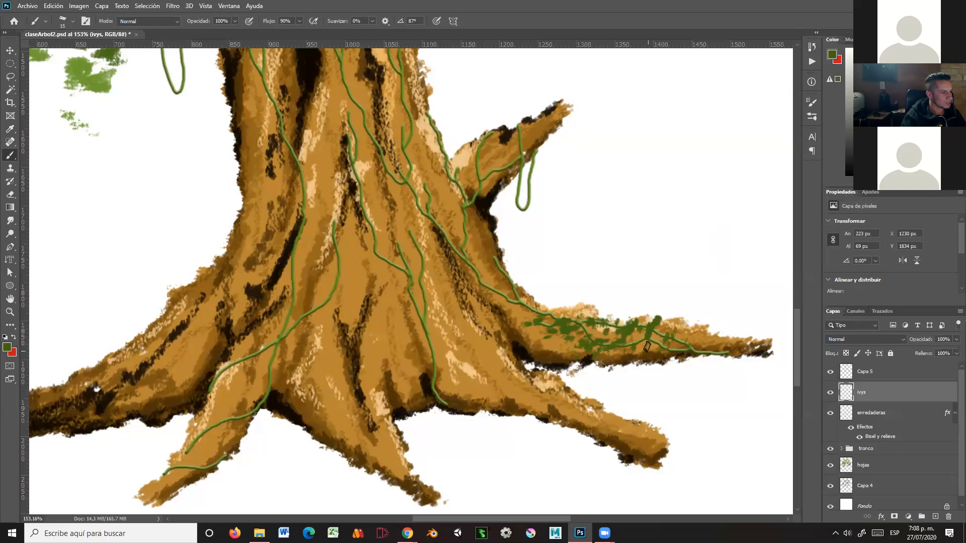
click(548, 315)
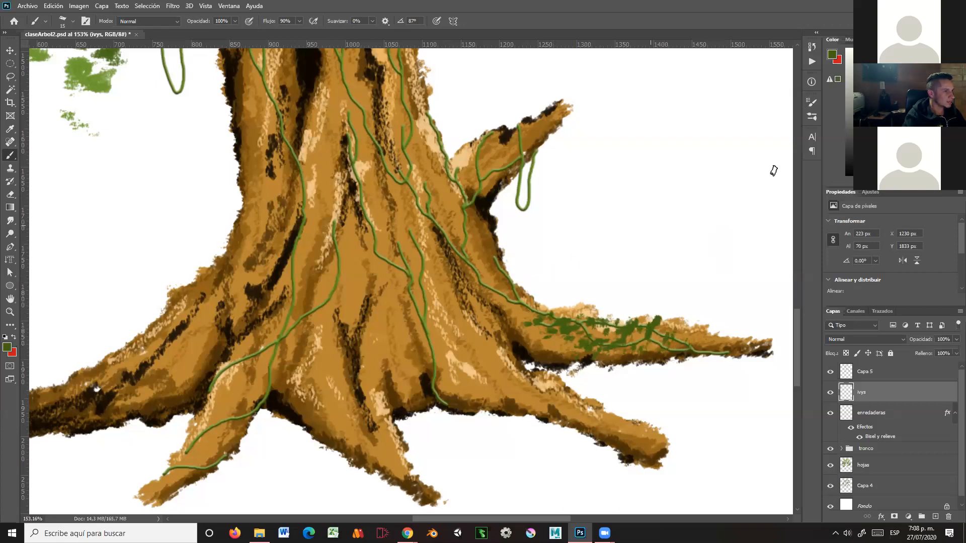
Set the brush tip angle to 33° and paint ivy leaves along the trunk's lower right edge and the right root's tip
click(812, 104)
drag(761, 278, 774, 282)
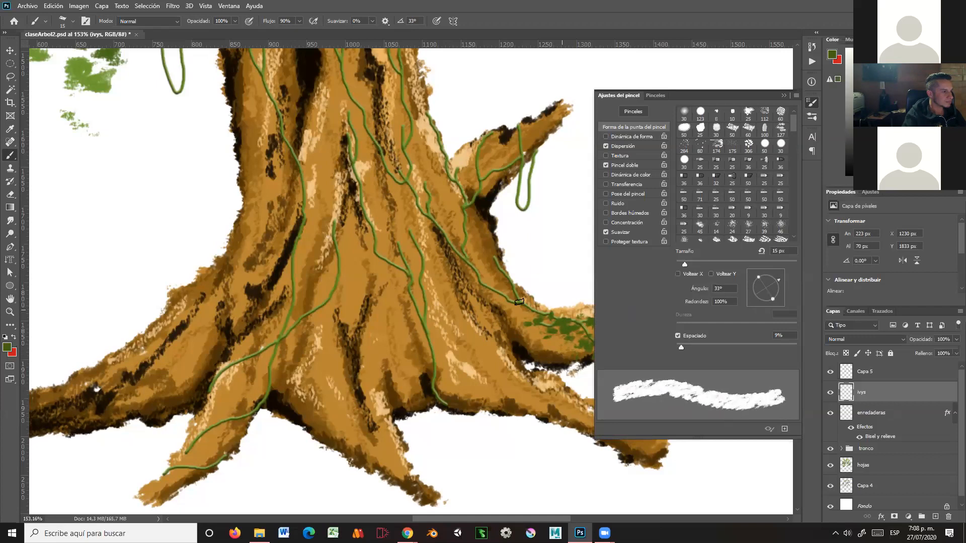
drag(521, 298, 503, 271)
click(783, 96)
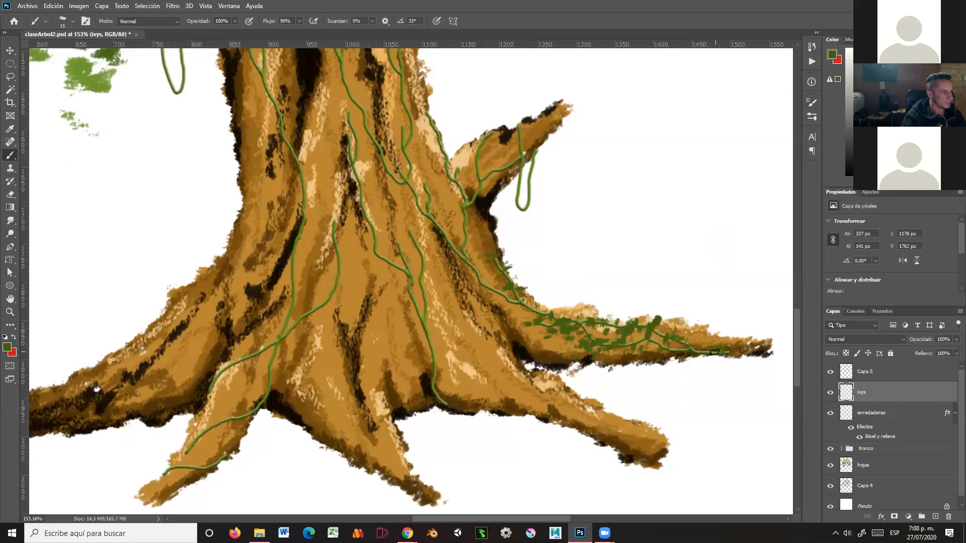
drag(702, 352, 665, 354)
Sample greens from the painted ivy and dab lighter leaves along the base and upper edge of the right root
alt+click(572, 338)
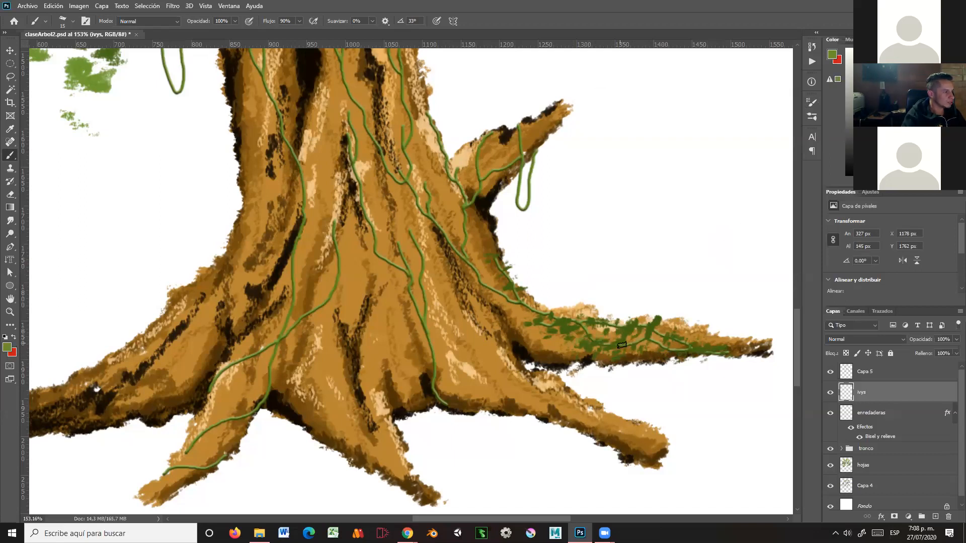
alt+click(637, 340)
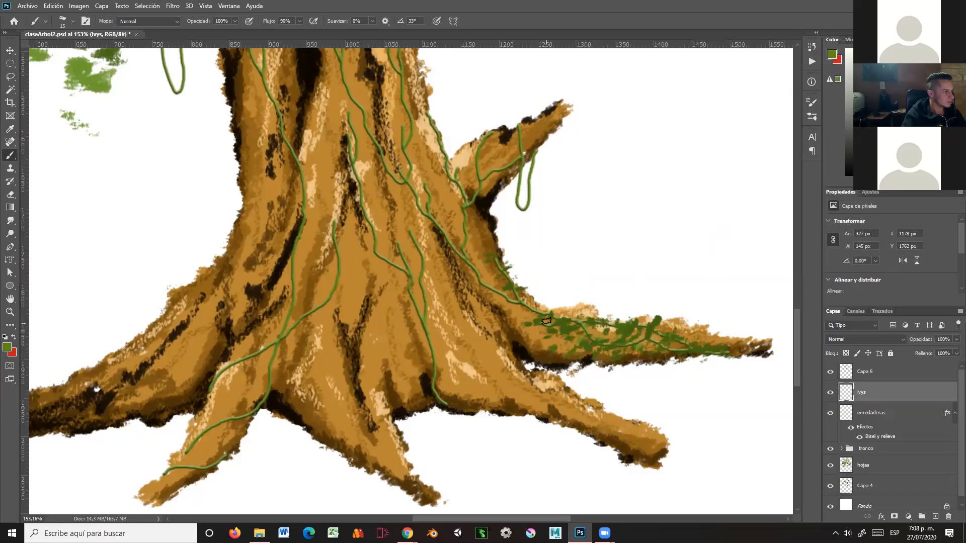
click(538, 337)
click(561, 345)
click(580, 308)
click(596, 315)
click(607, 319)
Layer darker and lighter green leaves over the ivy where the right root joins the trunk
click(925, 132)
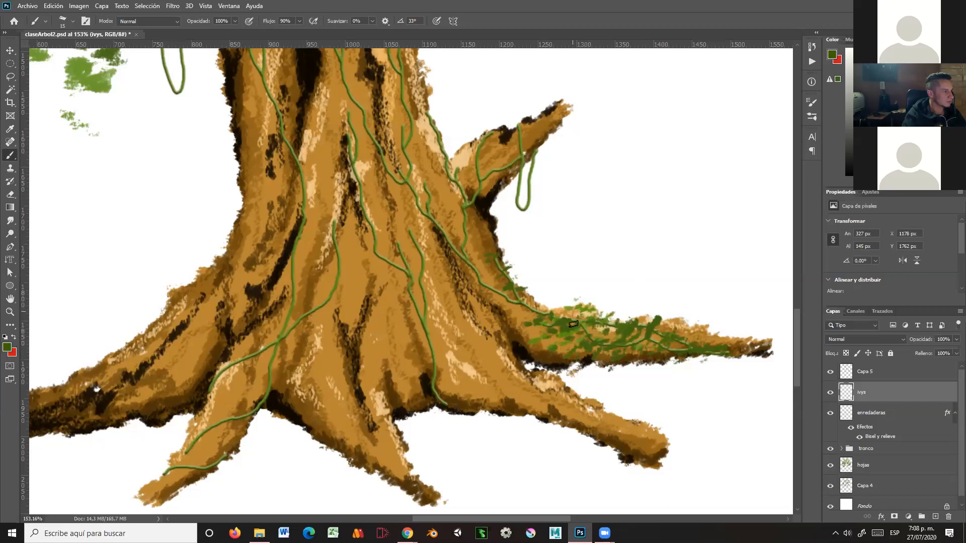
click(572, 304)
click(557, 316)
click(921, 113)
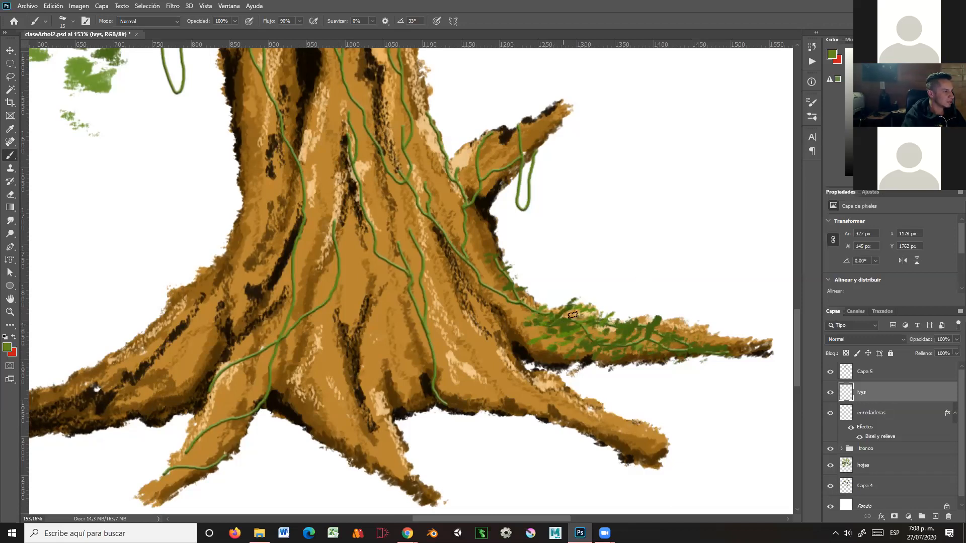
click(585, 362)
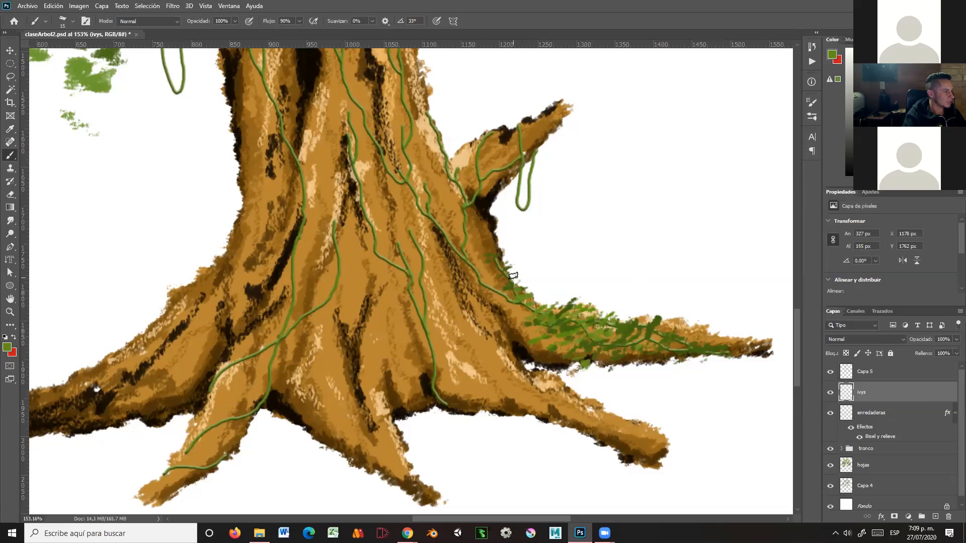
Choose a darker green and dab ivy leaves up the trunk's edge between the right root and the short branch
click(912, 120)
click(497, 252)
click(487, 231)
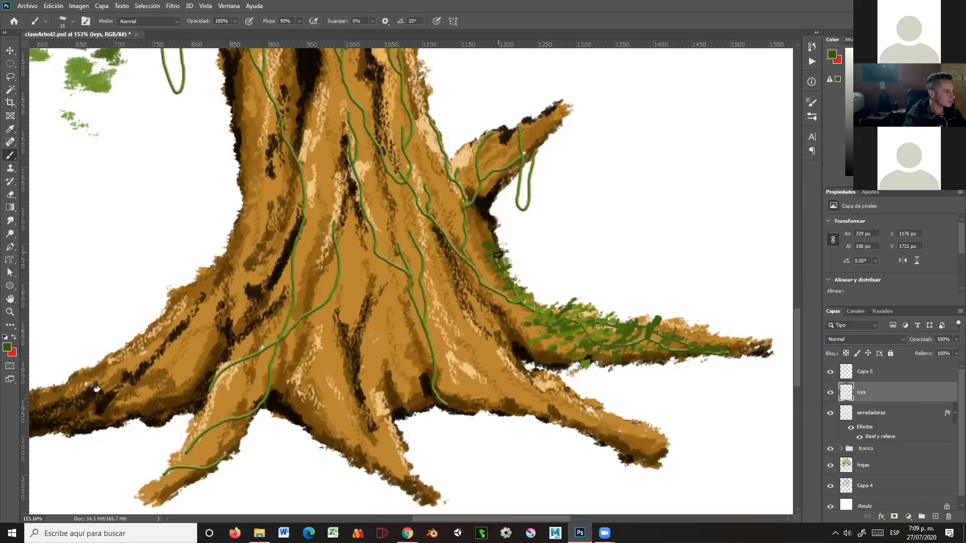
Sample an ivy green and paint leaves on the vine below the short branch and on the branch's hanging loop
alt+click(549, 307)
click(479, 292)
mouse_move(469, 279)
mouse_down()
mouse_move(476, 267)
mouse_move(464, 245)
mouse_up()
mouse_move(524, 280)
mouse_down()
mouse_move(582, 331)
mouse_move(525, 282)
mouse_move(527, 257)
mouse_move(537, 237)
mouse_move(574, 211)
mouse_move(583, 219)
mouse_move(599, 198)
mouse_move(594, 214)
mouse_up()
drag(583, 258, 580, 263)
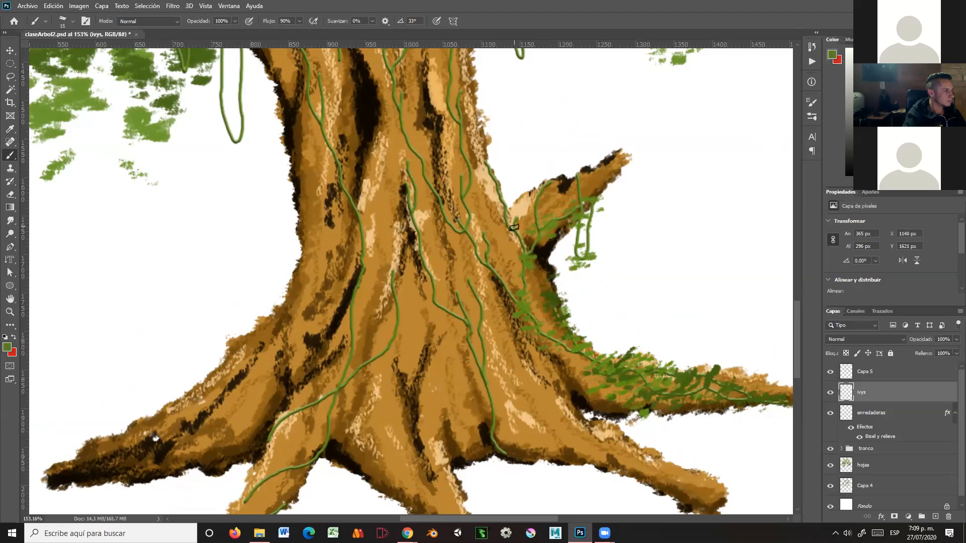
Paint muted green leaves around the base of the short right branch
drag(518, 259, 506, 258)
click(527, 274)
click(543, 188)
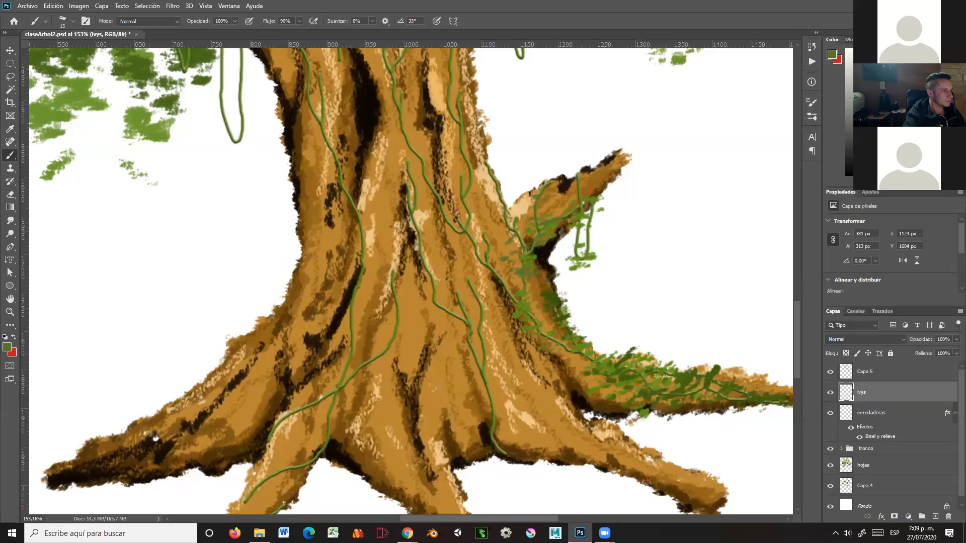
Paint dark ivy leaves along the trunk vine beside the short branch and add brighter green leaves among them
click(472, 220)
mouse_move(472, 222)
mouse_down()
mouse_move(485, 245)
mouse_move(482, 224)
mouse_up()
click(485, 245)
mouse_move(483, 260)
mouse_down()
mouse_move(520, 293)
mouse_move(513, 305)
mouse_move(500, 281)
mouse_move(557, 243)
mouse_move(567, 283)
mouse_move(510, 286)
mouse_up()
click(936, 105)
mouse_move(472, 240)
mouse_down()
mouse_move(456, 254)
mouse_move(479, 258)
mouse_up()
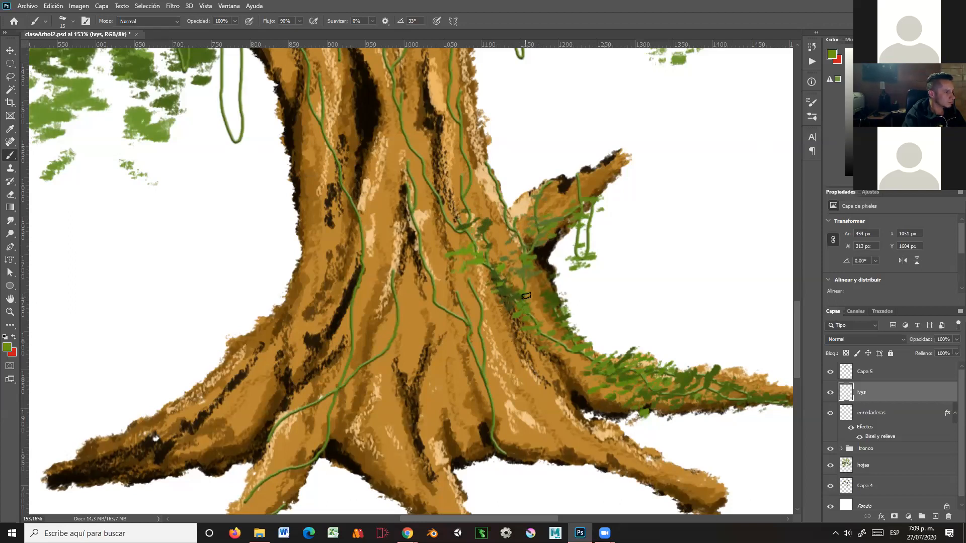
Extend the ivy from the short branch's base up the right trunk vine with mixed green leaves
drag(567, 273, 605, 332)
mouse_move(529, 266)
mouse_down()
mouse_move(540, 262)
mouse_move(533, 233)
mouse_up()
click(910, 121)
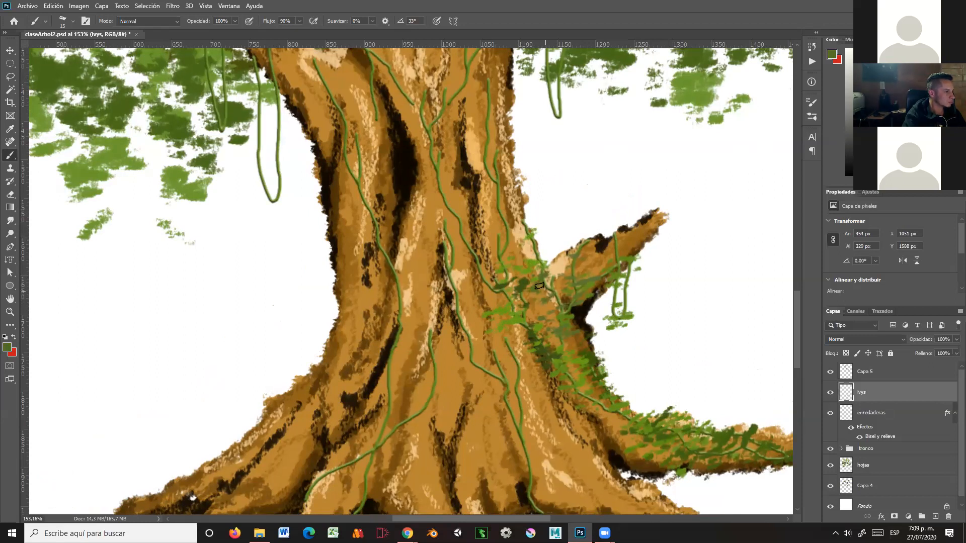
mouse_move(533, 244)
mouse_down()
mouse_move(521, 221)
mouse_move(531, 260)
mouse_move(529, 251)
mouse_move(496, 250)
mouse_up()
click(492, 247)
click(915, 122)
mouse_move(505, 245)
mouse_down()
mouse_move(490, 183)
mouse_move(497, 200)
mouse_move(501, 143)
mouse_up()
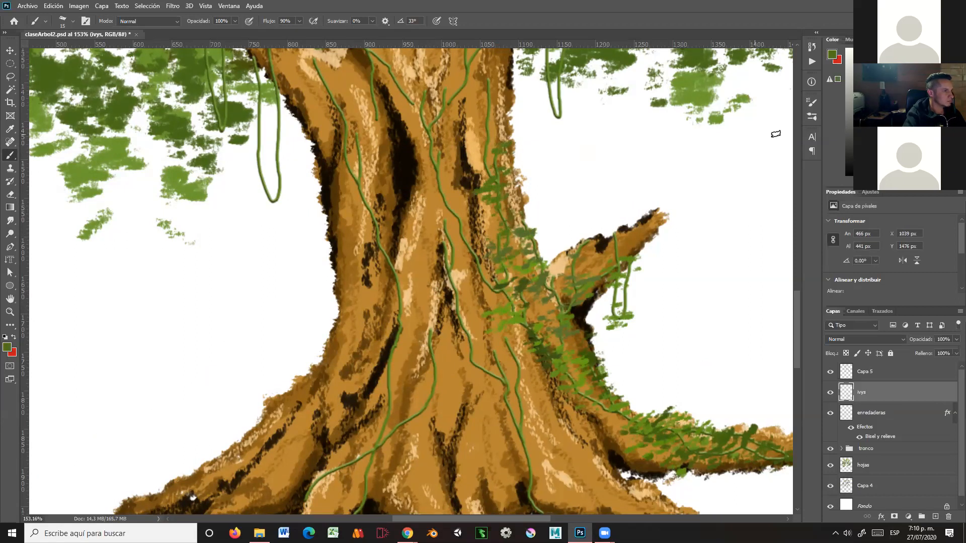
Choose a darker green and paint sparse leaves up to the top of the right trunk vine
click(926, 142)
drag(493, 171, 486, 119)
click(482, 87)
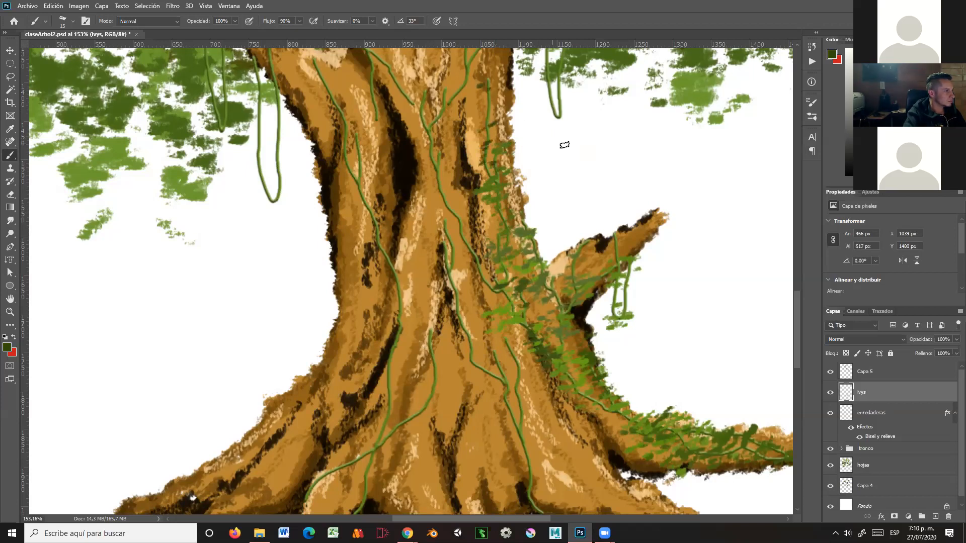
Set the brush tip angle to 61°
click(812, 102)
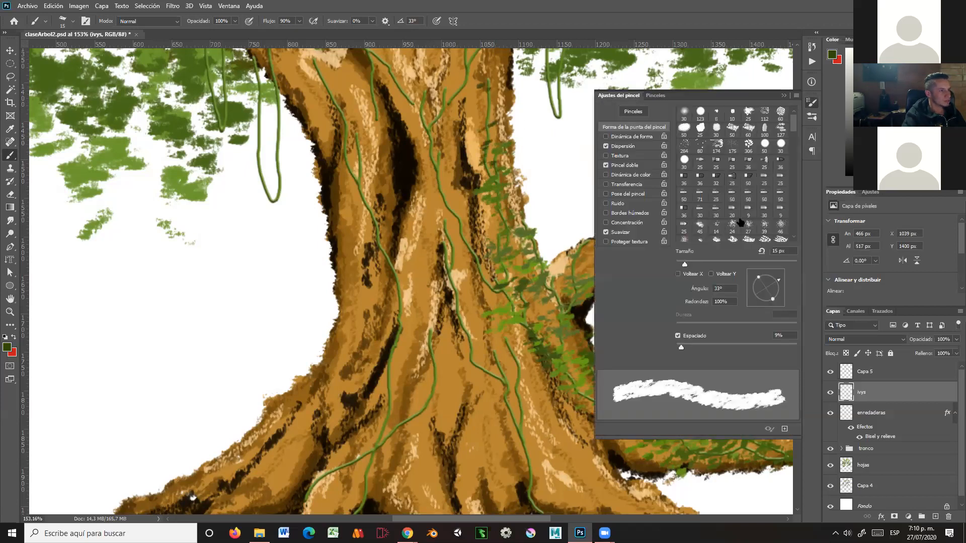
drag(776, 284, 771, 277)
click(785, 96)
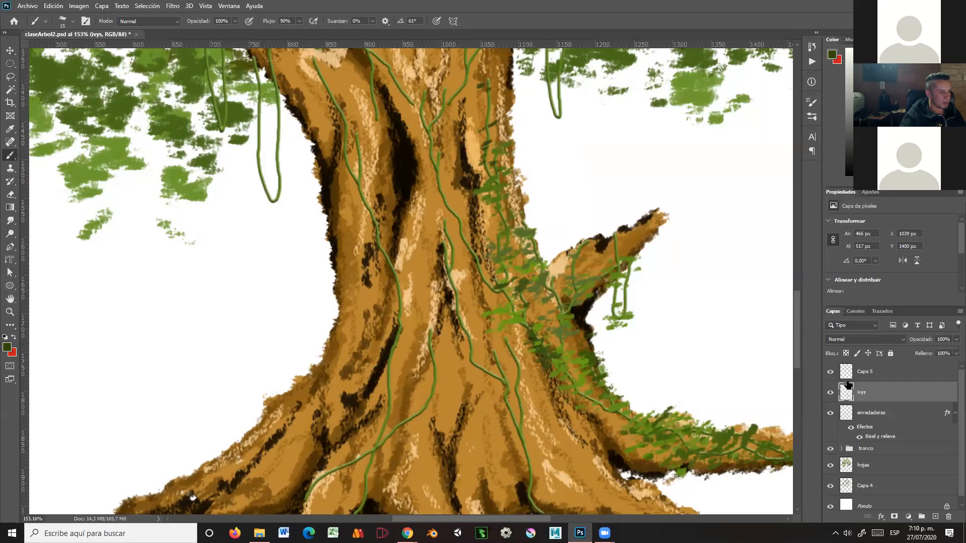
click(104, 7)
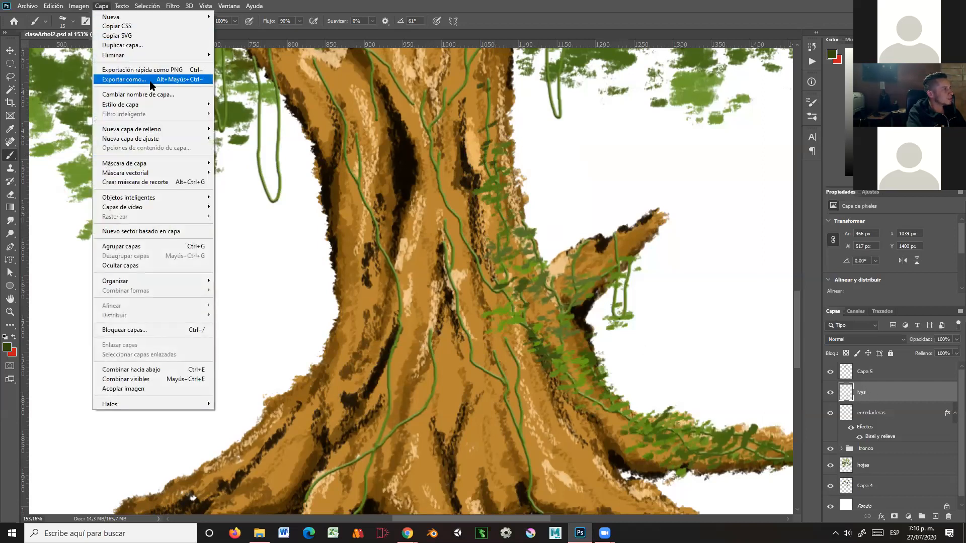
mouse_move(161, 106)
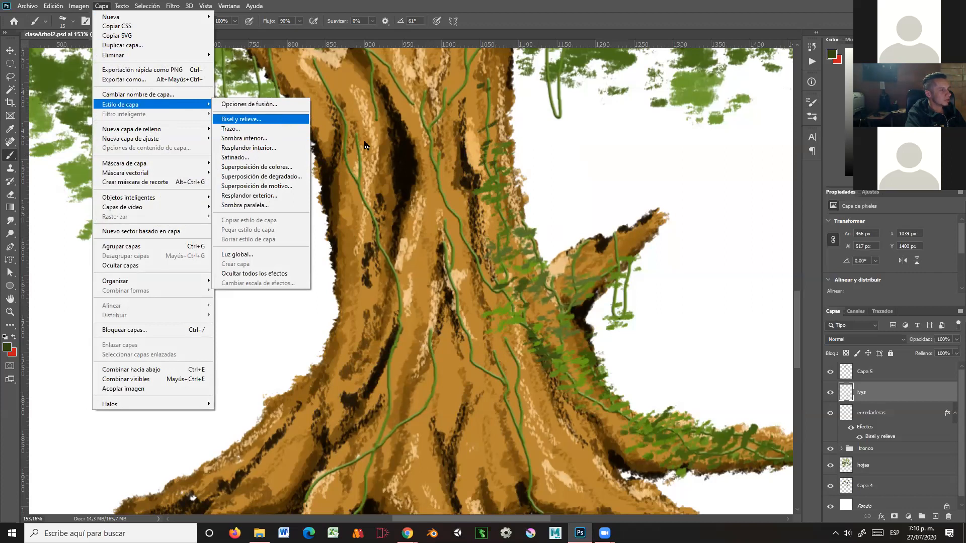
click(580, 194)
Paint dark green ivy leaves along the central trunk vines and overlay them with lighter green leaves
mouse_move(496, 167)
mouse_down()
mouse_move(480, 284)
mouse_move(463, 257)
mouse_move(474, 243)
mouse_move(486, 267)
mouse_move(446, 240)
mouse_move(493, 230)
mouse_move(455, 249)
mouse_move(442, 236)
mouse_move(425, 282)
mouse_move(448, 273)
mouse_move(472, 316)
mouse_move(428, 331)
mouse_move(491, 363)
mouse_move(466, 322)
mouse_up()
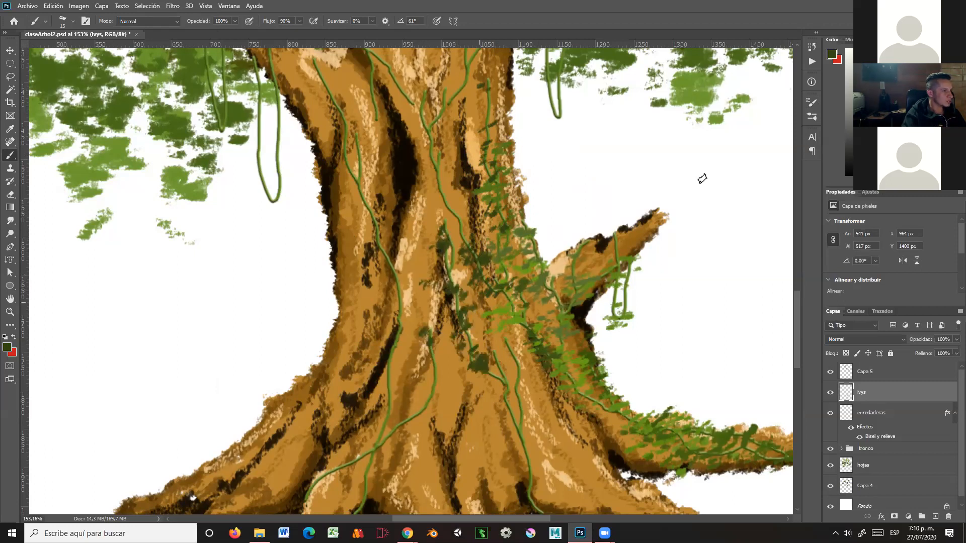
click(923, 120)
mouse_move(412, 234)
mouse_down()
mouse_move(430, 250)
mouse_move(442, 232)
mouse_move(453, 262)
mouse_move(427, 245)
mouse_move(444, 262)
mouse_up()
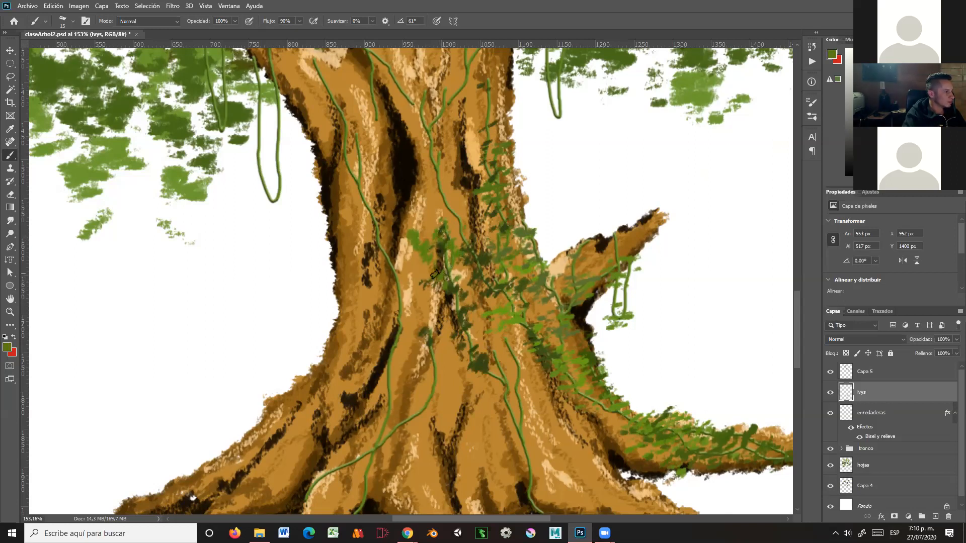
mouse_move(457, 315)
mouse_down()
mouse_move(434, 338)
mouse_move(503, 309)
mouse_move(488, 246)
mouse_up()
drag(667, 207, 662, 194)
Sample greens from the ivy and cover the lower central vine with leaves down to the base of the roots
alt+click(629, 337)
drag(513, 418, 492, 414)
mouse_move(497, 381)
mouse_down()
mouse_move(469, 422)
mouse_move(502, 367)
mouse_move(528, 407)
mouse_up()
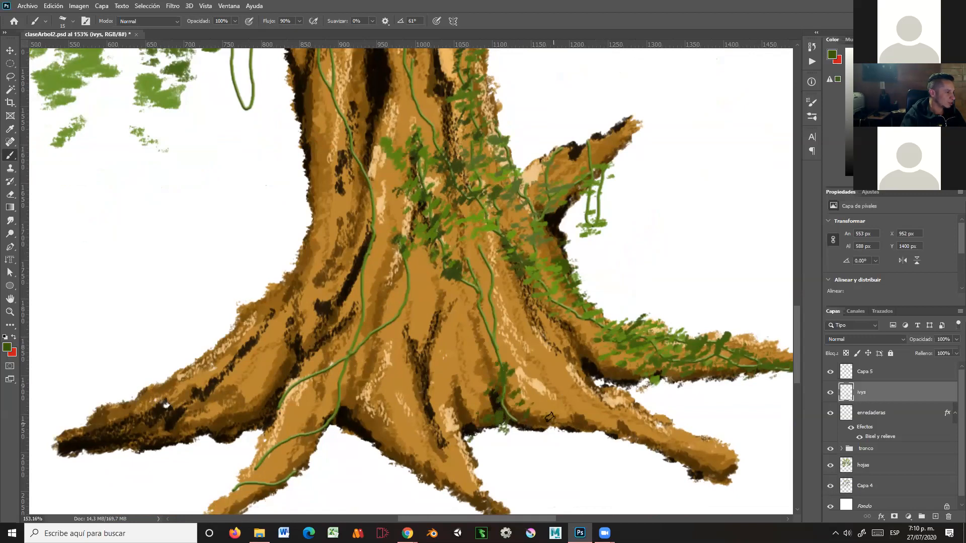
mouse_move(521, 373)
mouse_down()
mouse_move(512, 400)
mouse_move(562, 408)
mouse_move(506, 353)
mouse_move(491, 356)
mouse_move(469, 290)
mouse_move(480, 284)
mouse_move(491, 348)
mouse_move(482, 387)
mouse_up()
alt+click(565, 299)
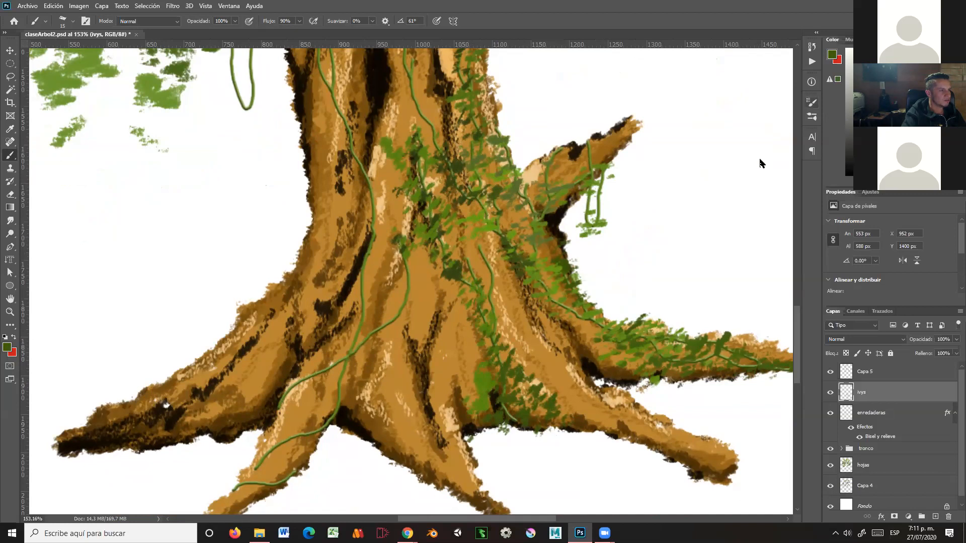
Set the brush tip angle to -31° and extend the leaves from the lower central vine onto the lower right root
key(F5)
drag(773, 276, 778, 296)
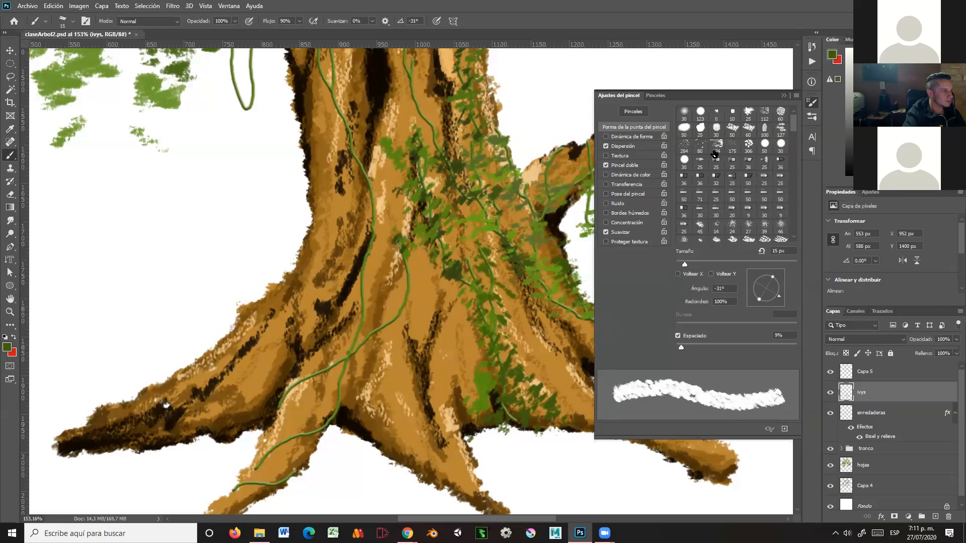
click(784, 96)
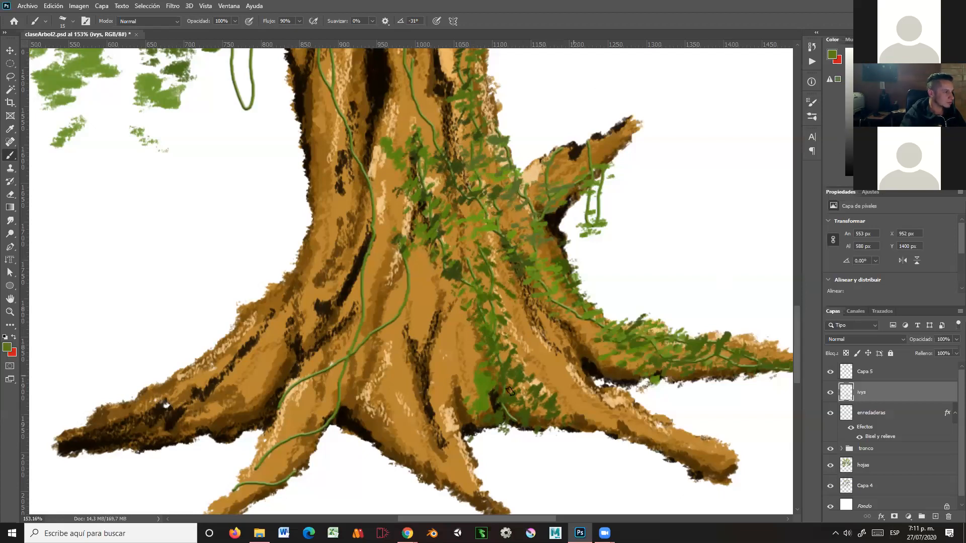
drag(561, 402, 616, 436)
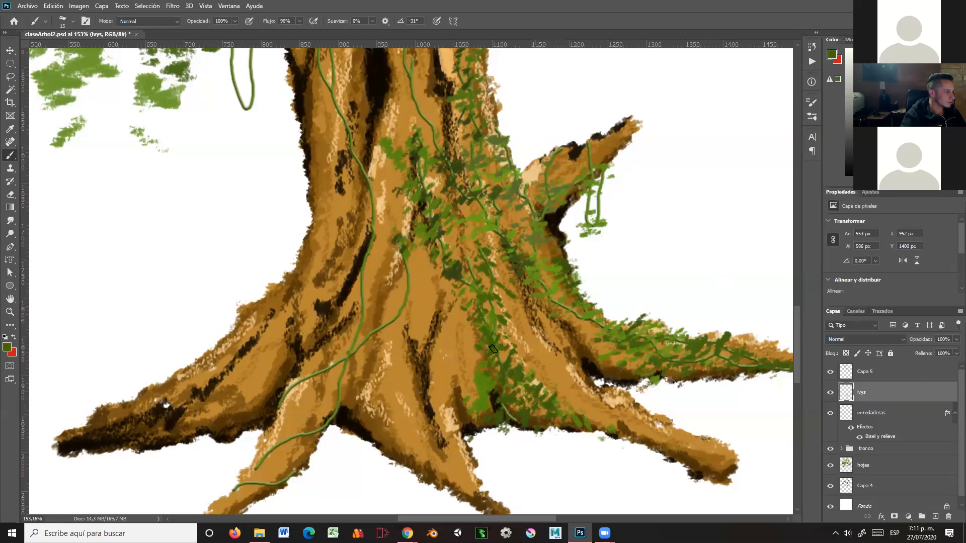
Paint dark ivy leaves along the crossing vines left of the trunk's centre and down the front left root
drag(460, 267, 529, 308)
mouse_move(474, 293)
mouse_down()
mouse_move(477, 337)
mouse_move(465, 360)
mouse_move(466, 348)
mouse_move(437, 389)
mouse_move(414, 395)
mouse_move(428, 416)
mouse_move(430, 405)
mouse_move(424, 440)
mouse_move(432, 421)
mouse_move(444, 439)
mouse_up()
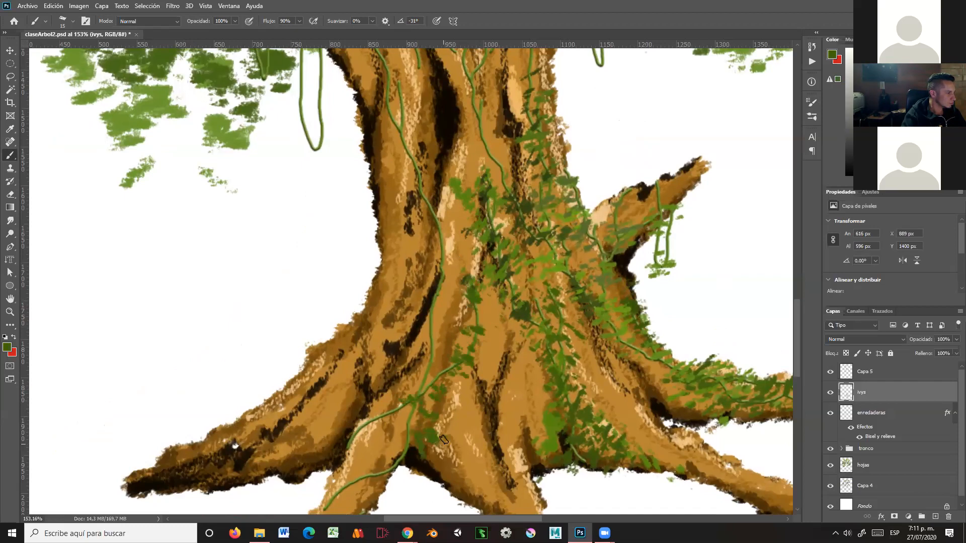
drag(442, 399, 466, 444)
drag(465, 396, 493, 325)
mouse_move(371, 419)
mouse_down()
mouse_move(327, 463)
mouse_move(374, 444)
mouse_move(365, 383)
mouse_move(421, 326)
mouse_move(437, 331)
mouse_move(454, 300)
mouse_move(465, 222)
mouse_move(427, 328)
mouse_move(439, 273)
mouse_move(462, 232)
mouse_move(487, 291)
mouse_up()
Choose a brighter green and add highlight leaves to the ivy on the front left root and beside its base
click(921, 104)
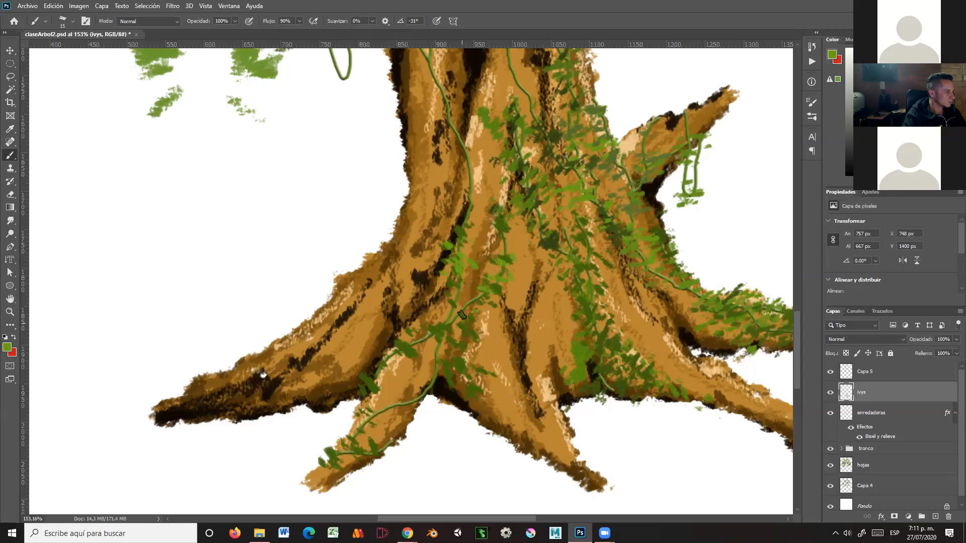
drag(396, 353, 390, 365)
drag(332, 465, 347, 456)
drag(443, 375, 458, 370)
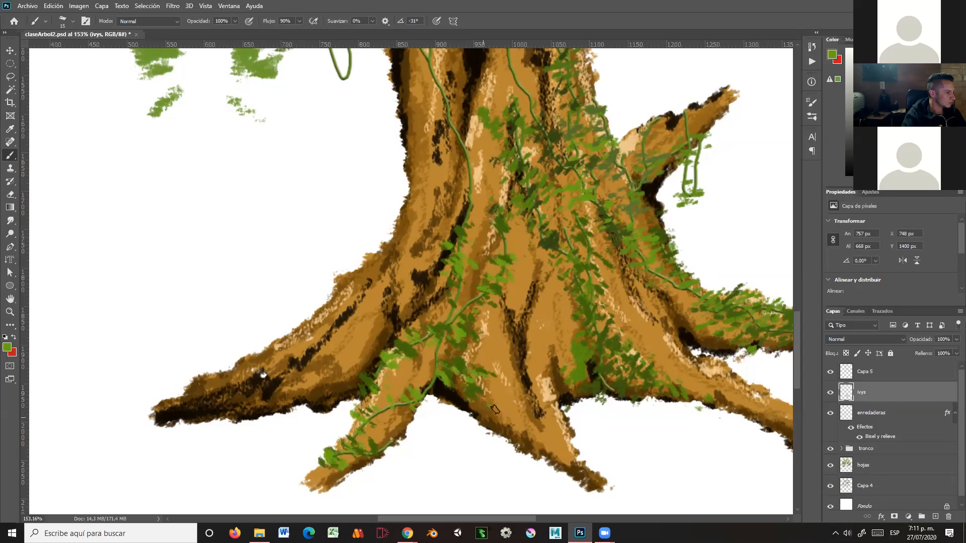
Sample greens from the existing leaves and fill in more ivy on the front left root
alt+click(417, 356)
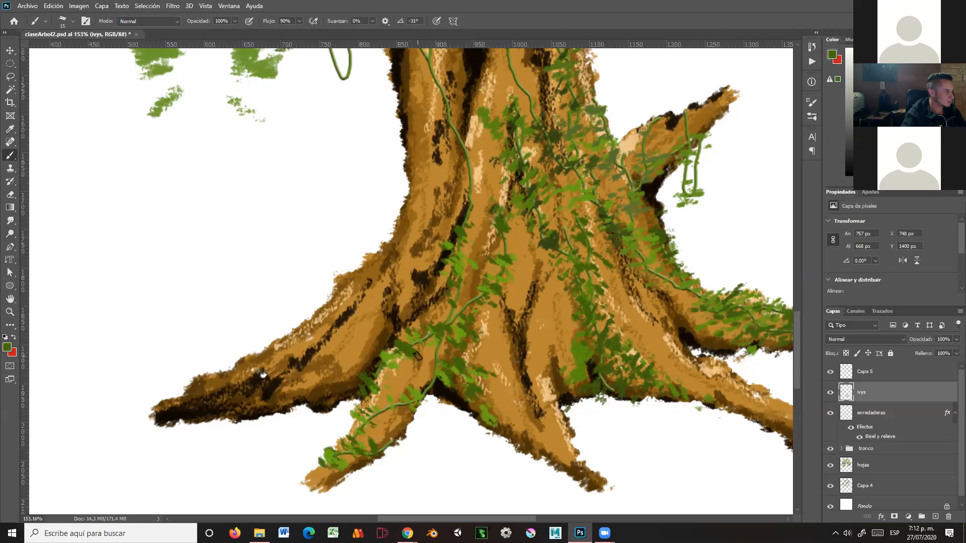
alt+click(418, 354)
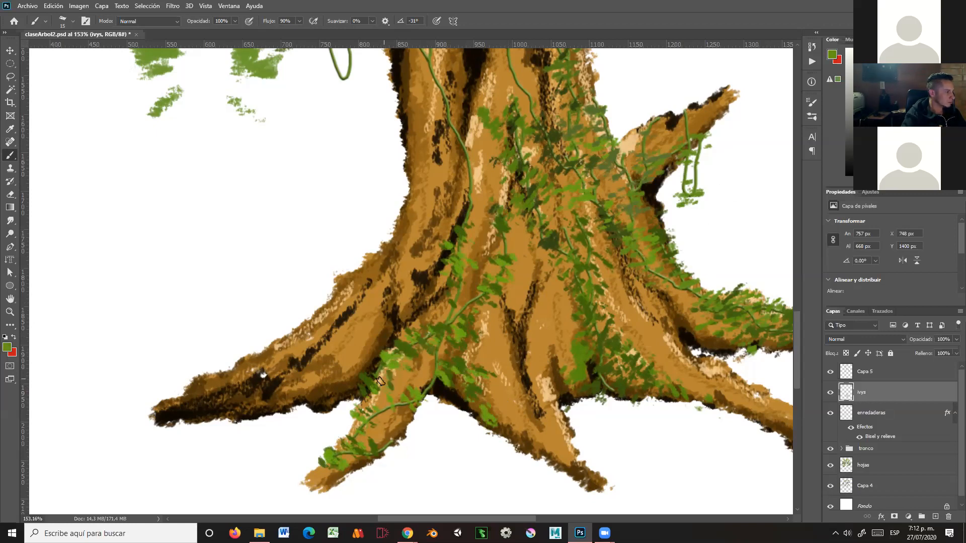
mouse_move(359, 418)
mouse_down()
mouse_move(341, 440)
mouse_move(365, 424)
mouse_move(375, 405)
mouse_up()
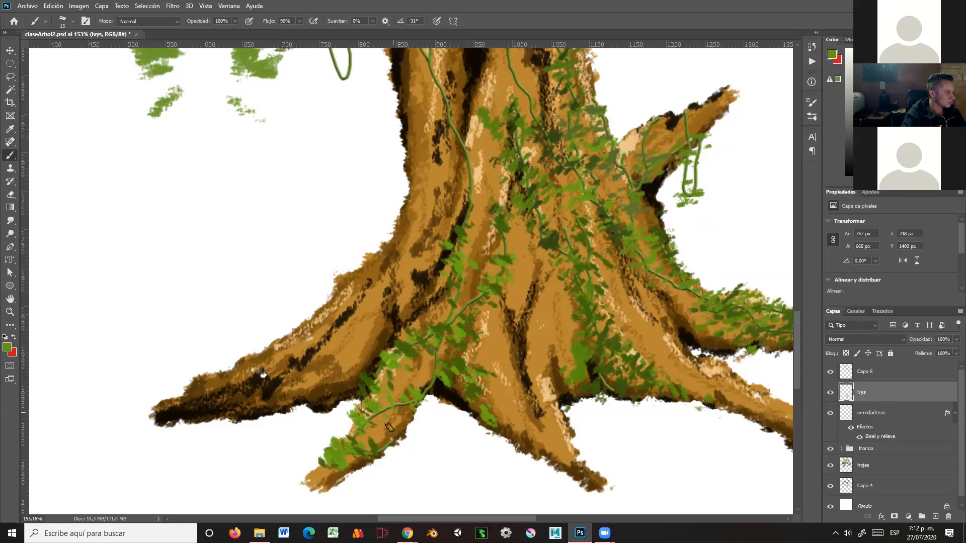
alt+click(369, 430)
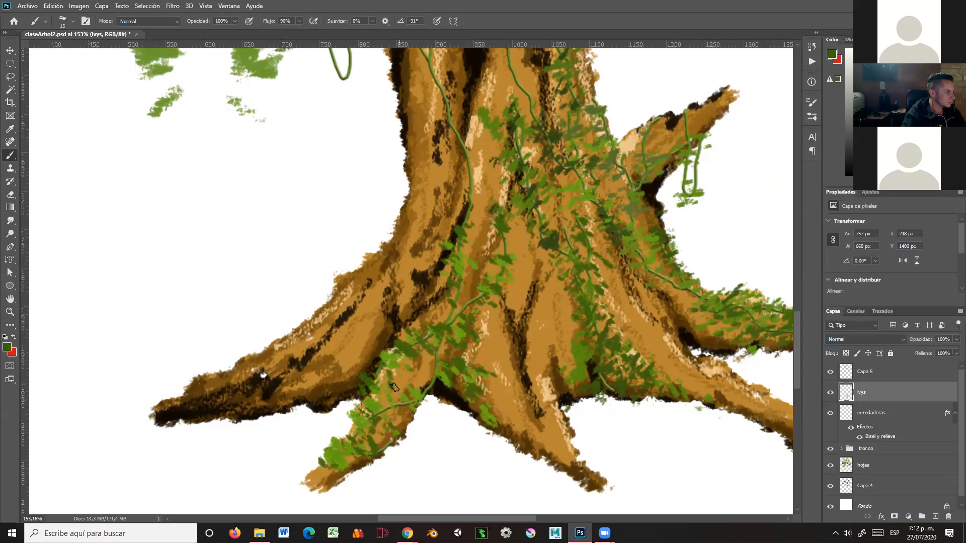
Paint ivy leaves down the vine left of the trunk's centre and along the upper central vine, varying the green
scroll(475, 257, up, 5)
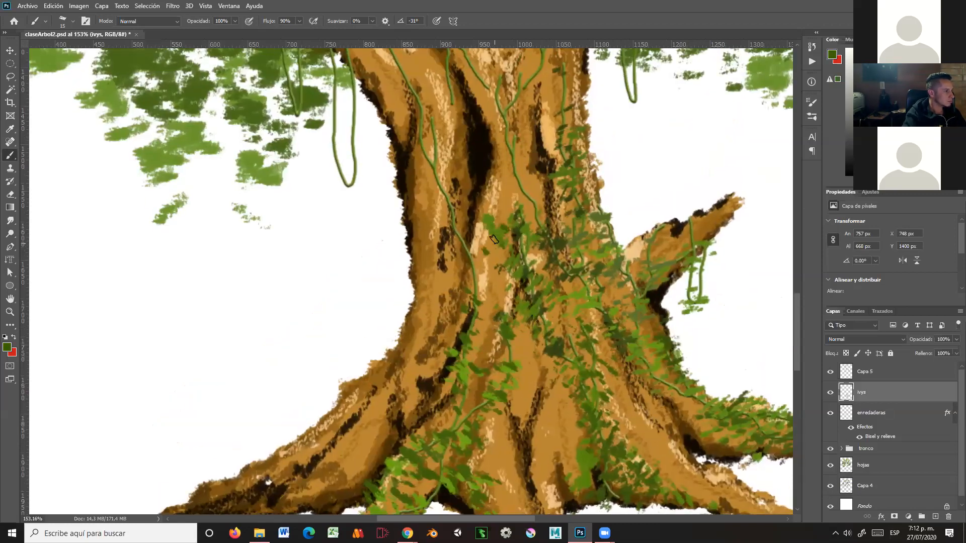
mouse_move(476, 265)
mouse_down()
mouse_move(479, 335)
mouse_move(423, 410)
mouse_move(434, 423)
mouse_up()
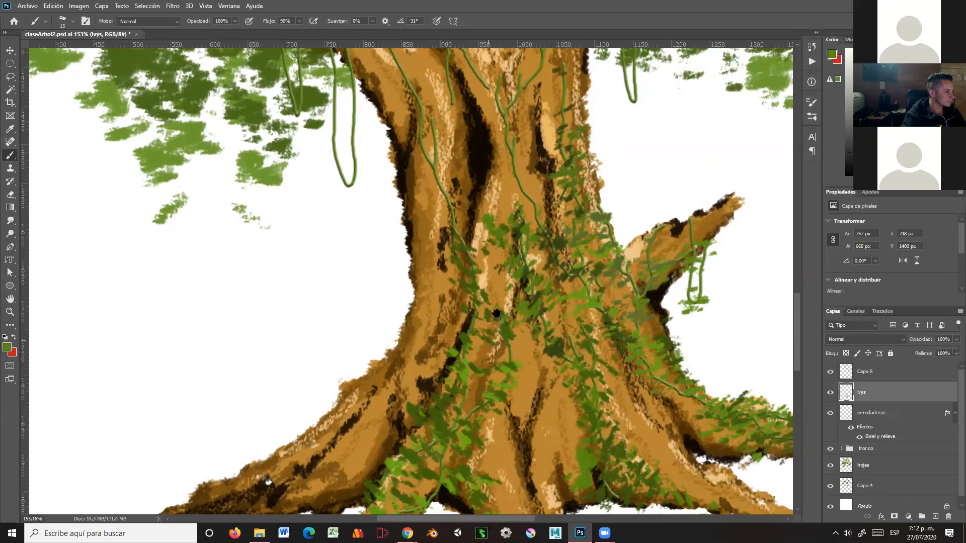
drag(496, 313, 521, 393)
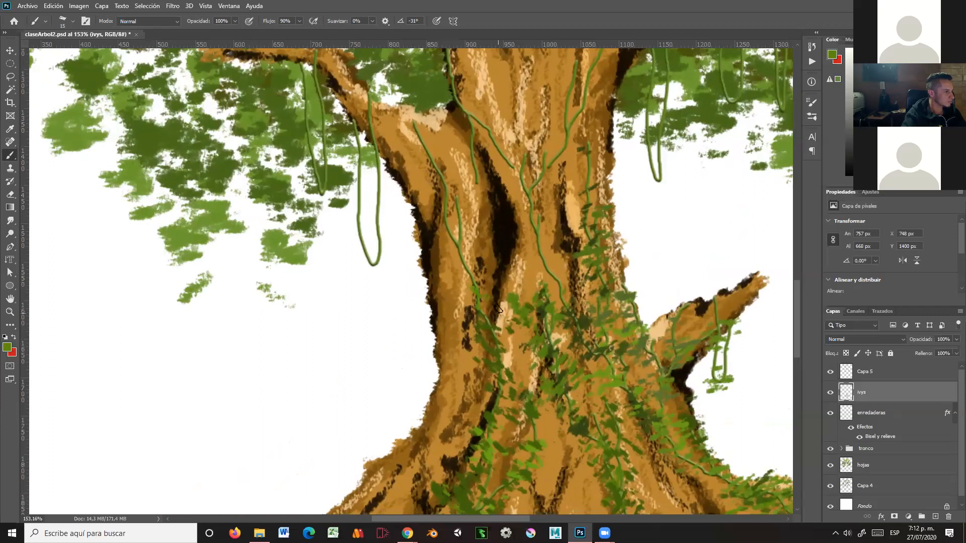
mouse_move(531, 217)
mouse_down()
mouse_move(514, 160)
mouse_move(524, 172)
mouse_move(530, 145)
mouse_move(554, 194)
mouse_move(546, 211)
mouse_move(542, 200)
mouse_move(541, 263)
mouse_up()
click(929, 134)
click(923, 120)
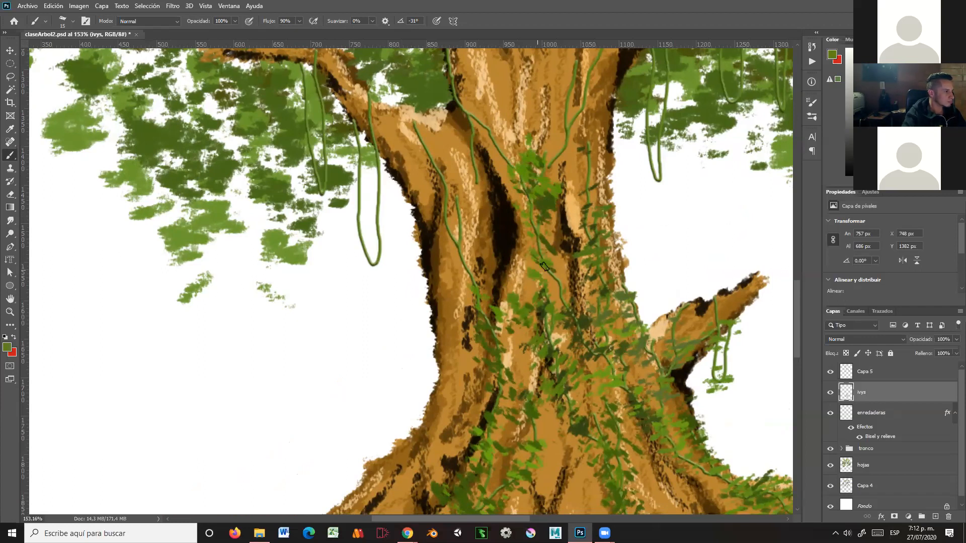
Paint leaves up the vine climbing to the trunk's right fork and dark leaves on the hanging vine beside it
drag(620, 164, 564, 250)
mouse_move(523, 208)
mouse_down()
mouse_move(531, 137)
mouse_move(549, 125)
mouse_move(595, 125)
mouse_move(518, 145)
mouse_move(522, 154)
mouse_move(550, 133)
mouse_move(589, 66)
mouse_up()
click(924, 141)
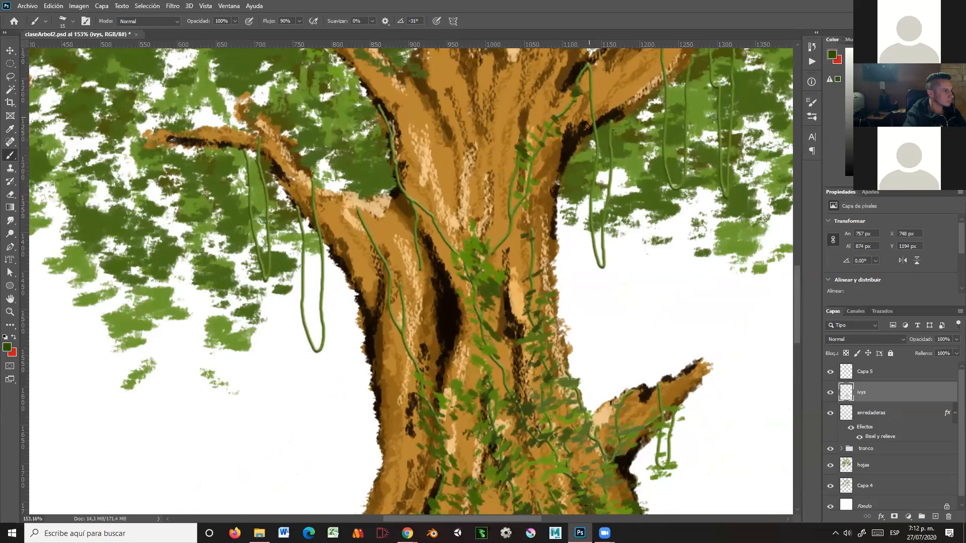
mouse_move(592, 248)
mouse_down()
mouse_move(600, 274)
mouse_move(588, 243)
mouse_move(626, 211)
mouse_move(679, 208)
mouse_move(576, 241)
mouse_move(595, 234)
mouse_move(588, 244)
mouse_move(599, 243)
mouse_up()
alt+click(579, 244)
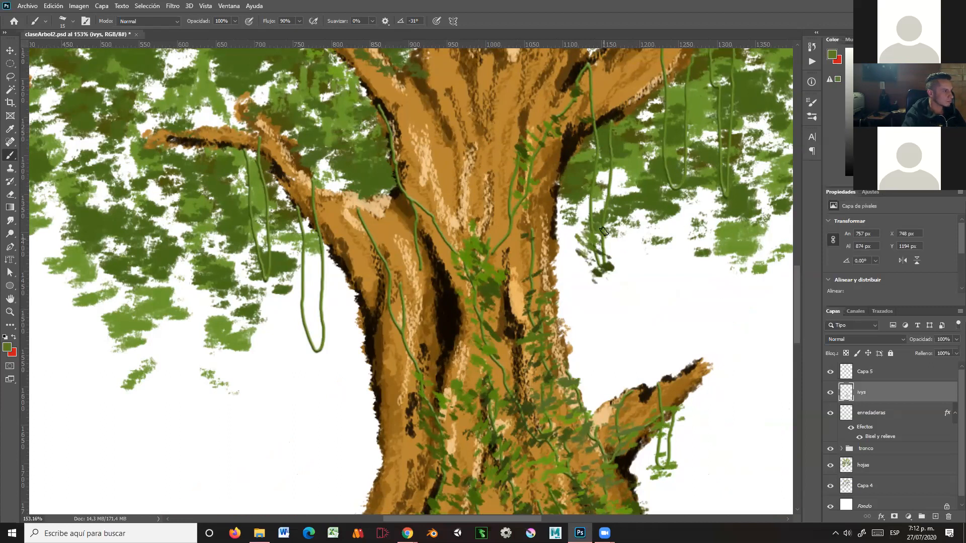
Set the brush tip angle to -85° and paint dark green leaves on the hanging vines and the upper left trunk vines
click(813, 104)
drag(770, 307, 767, 304)
click(785, 95)
alt+click(677, 143)
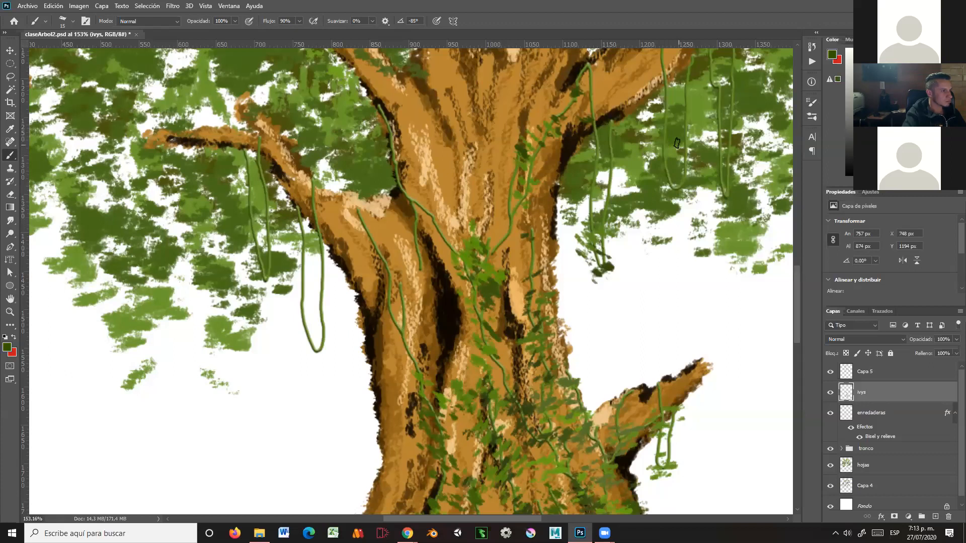
drag(664, 161, 675, 185)
drag(333, 333, 322, 346)
mouse_move(376, 273)
mouse_down()
mouse_move(396, 341)
mouse_move(411, 349)
mouse_move(409, 361)
mouse_move(397, 341)
mouse_move(402, 362)
mouse_up()
mouse_move(406, 274)
mouse_down()
mouse_move(419, 268)
mouse_move(426, 283)
mouse_move(397, 191)
mouse_move(404, 207)
mouse_move(422, 202)
mouse_move(440, 218)
mouse_up()
alt+click(432, 200)
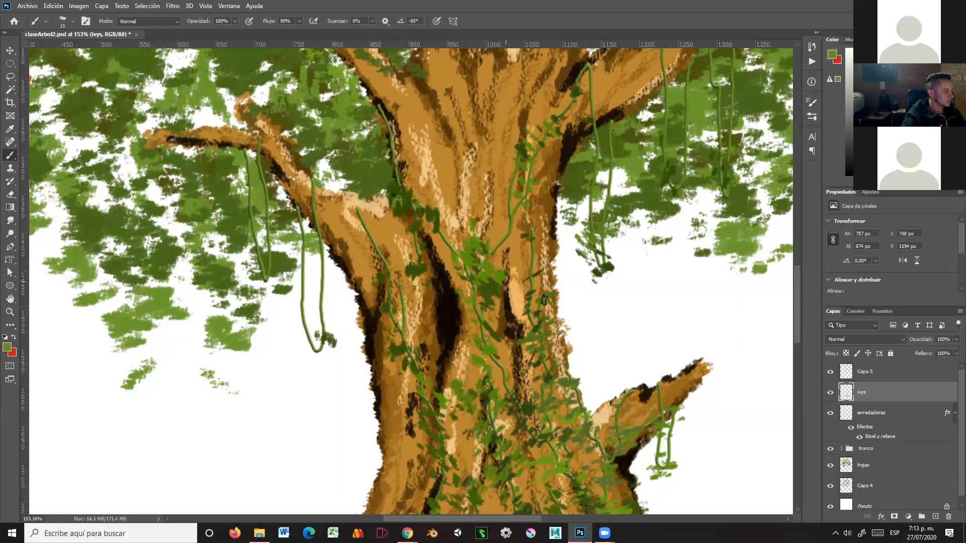
drag(585, 319, 589, 154)
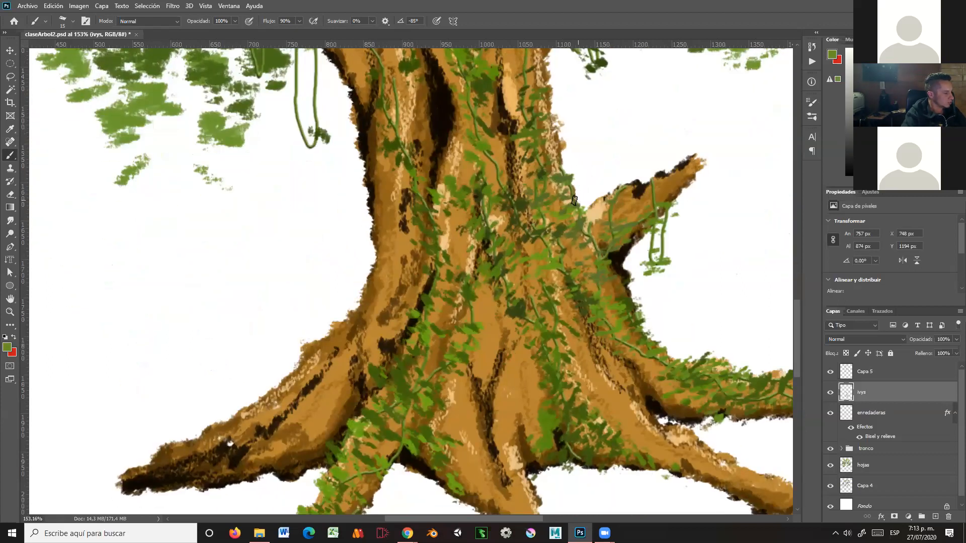
key(z)
alt+click(578, 250)
mouse_move(585, 232)
mouse_down()
mouse_move(537, 297)
mouse_move(493, 273)
mouse_move(511, 263)
mouse_move(514, 240)
mouse_up()
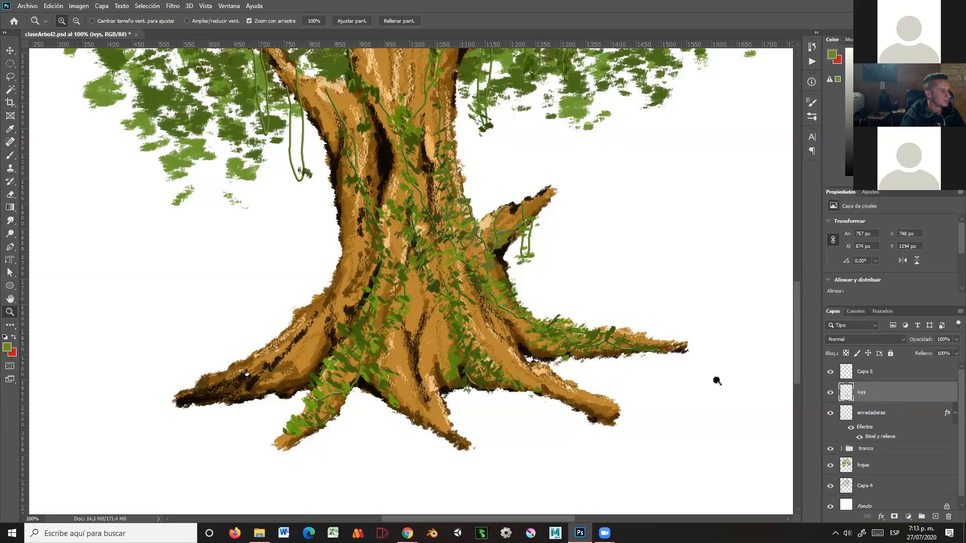
click(102, 7)
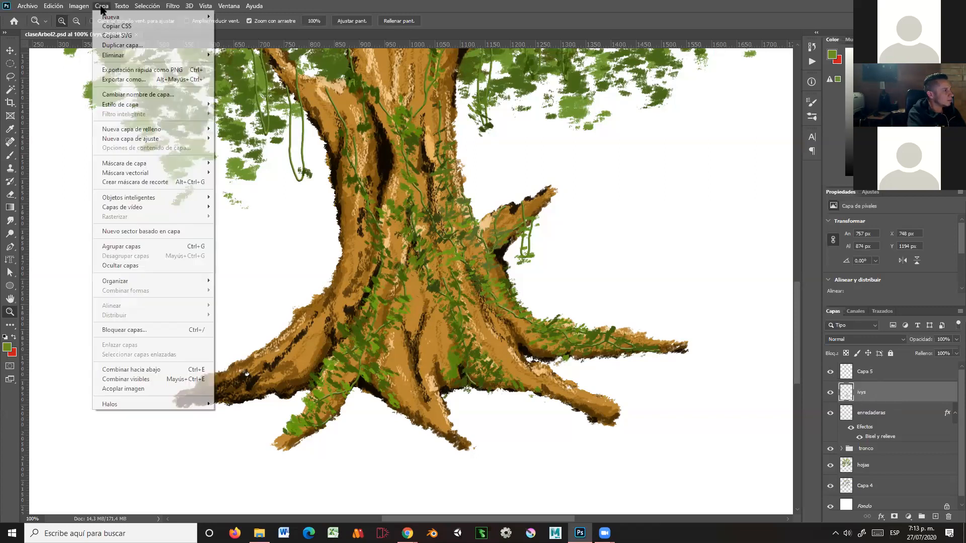
mouse_move(141, 108)
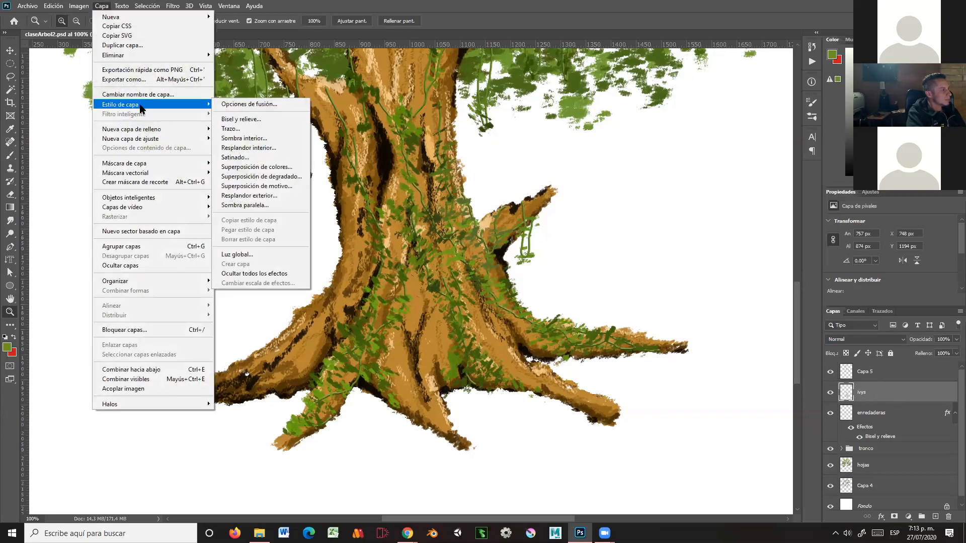
click(271, 206)
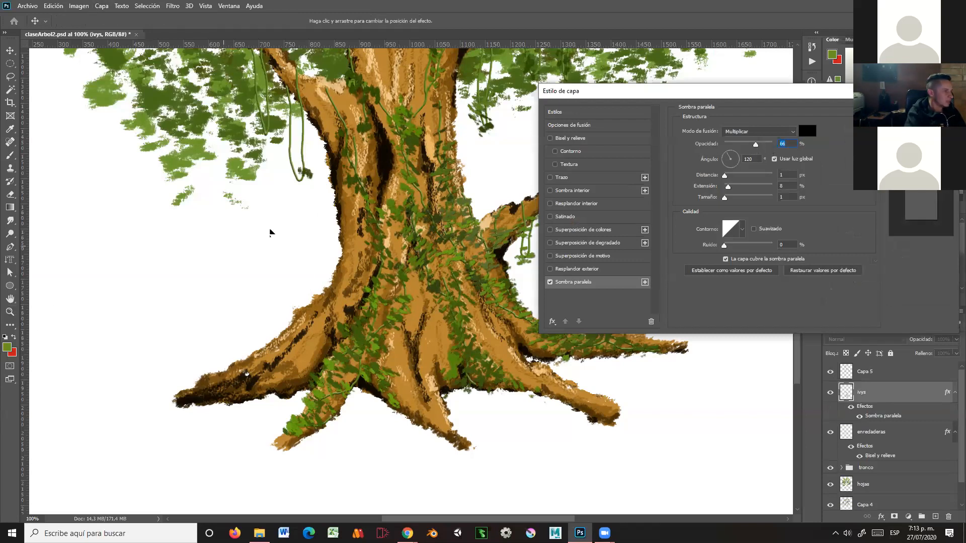
key(Escape)
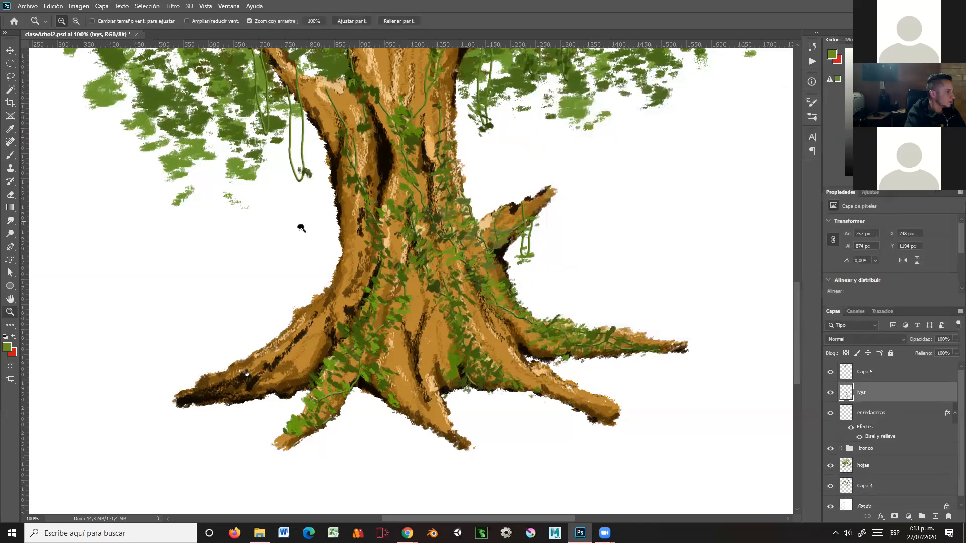
Add a drop shadow to the ivys layer with its angle at 65° and opacity at 95%
drag(359, 266, 378, 286)
drag(369, 294, 192, 241)
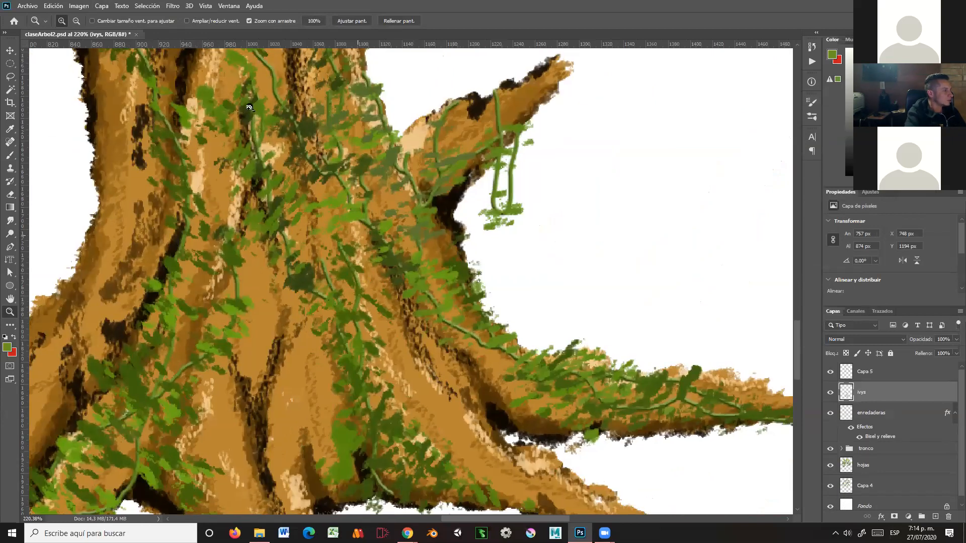
click(79, 6)
mouse_move(188, 105)
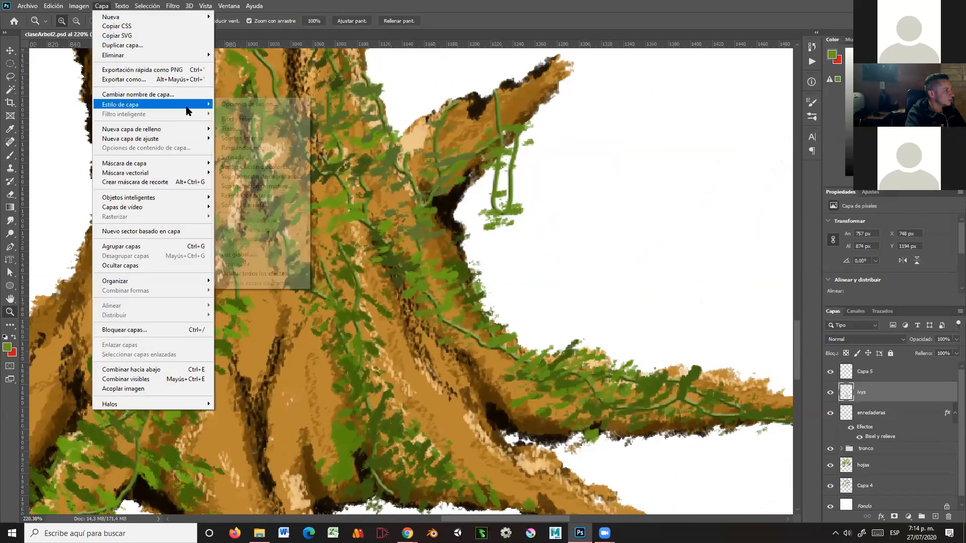
click(283, 206)
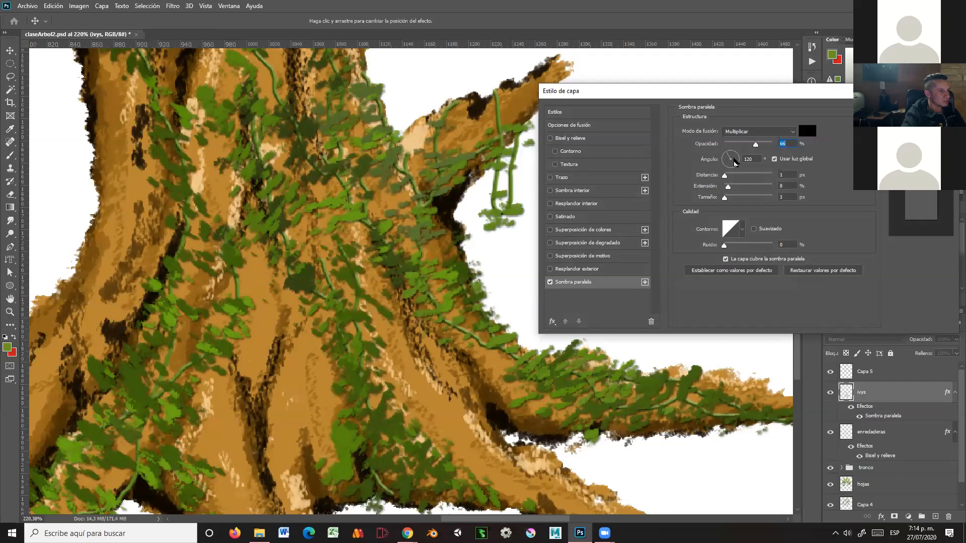
drag(728, 156, 734, 154)
click(726, 166)
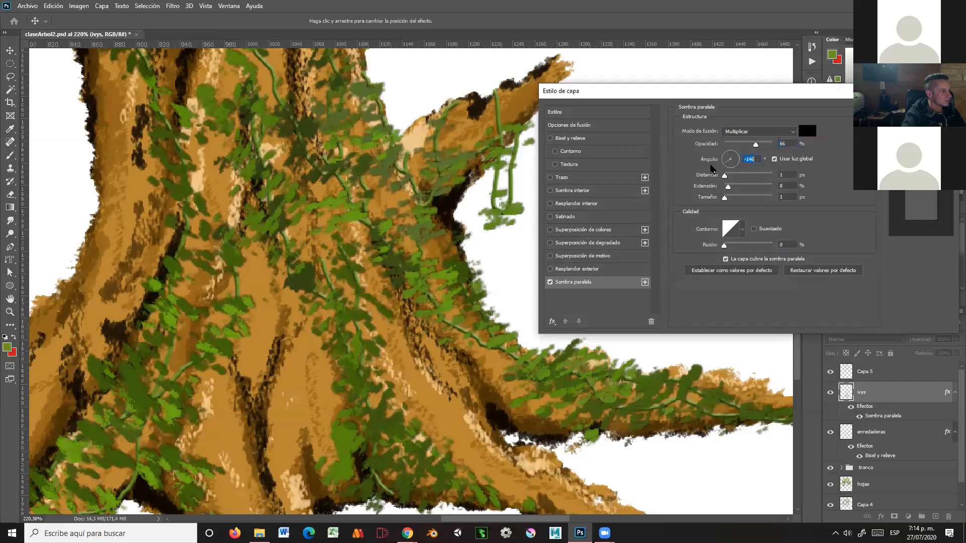
click(726, 163)
drag(727, 165, 730, 153)
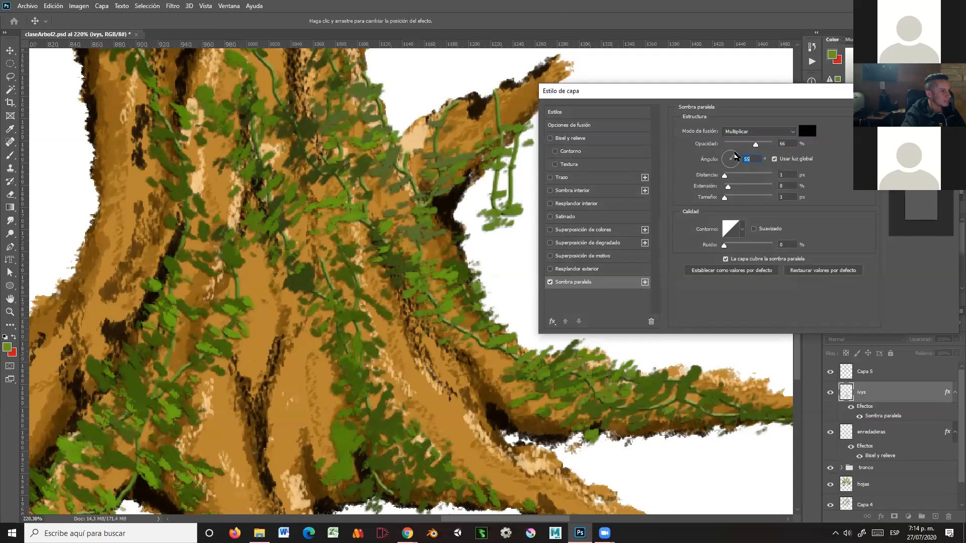
drag(735, 150, 765, 146)
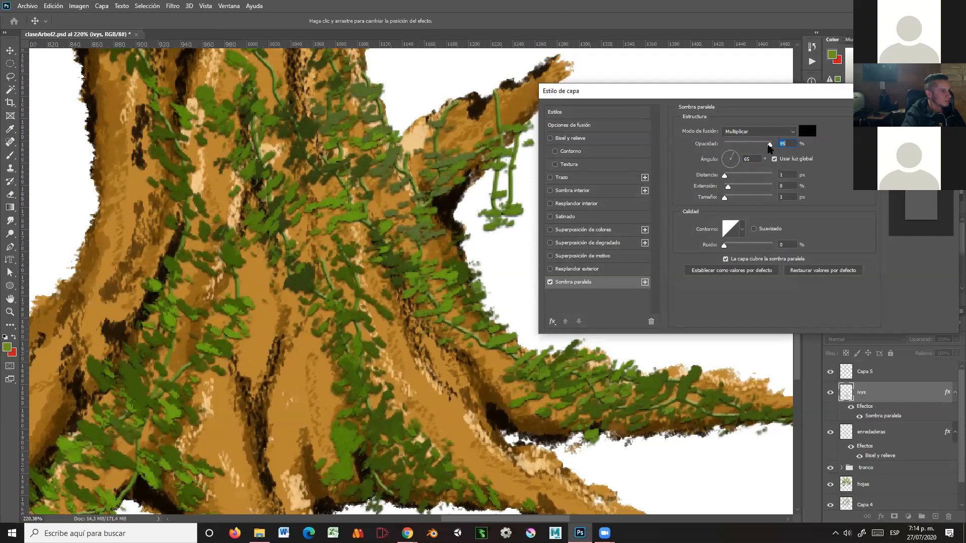
Set the drop shadow's distance to 1 px and spread to 4%, and apply the layer style
mouse_move(726, 201)
mouse_down()
mouse_move(760, 197)
mouse_move(726, 200)
mouse_up()
click(724, 177)
drag(725, 176, 726, 178)
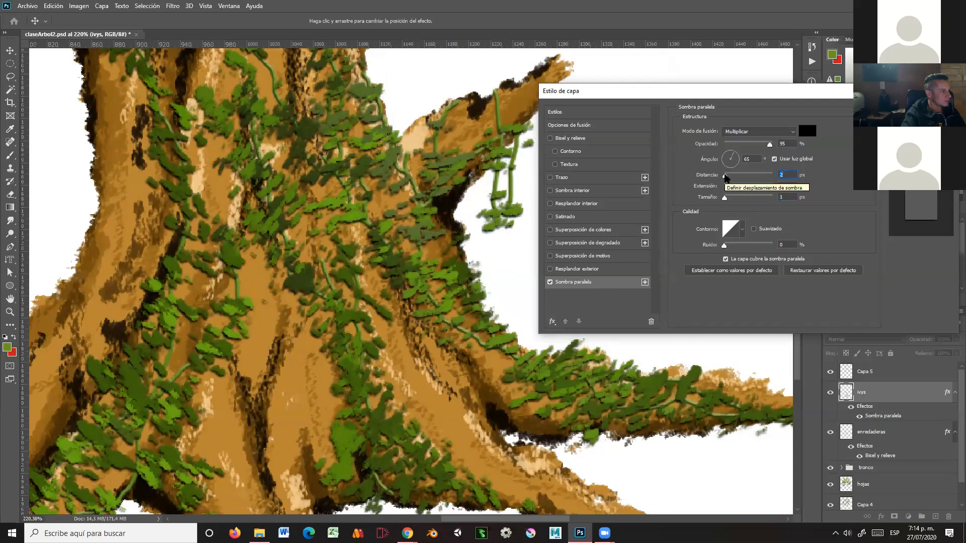
drag(724, 175, 725, 175)
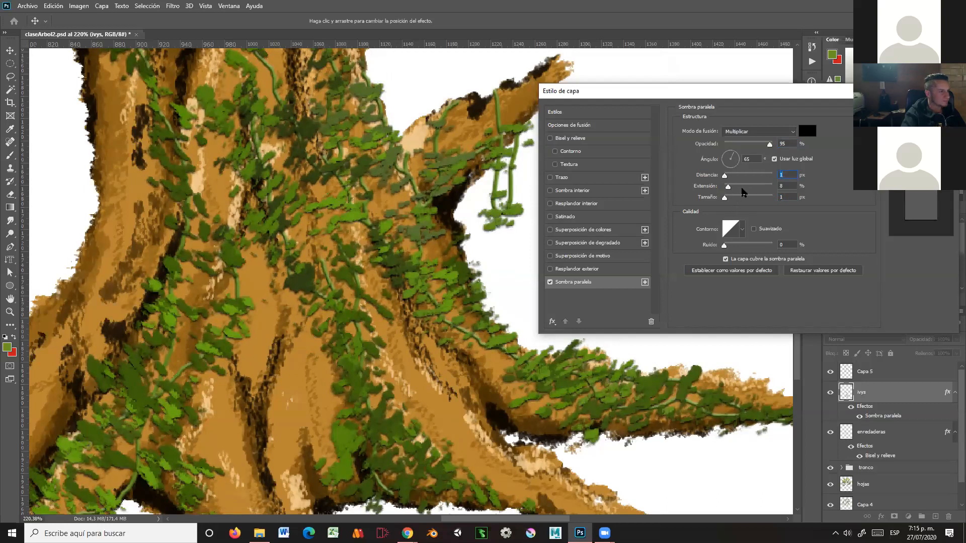
drag(725, 187, 768, 189)
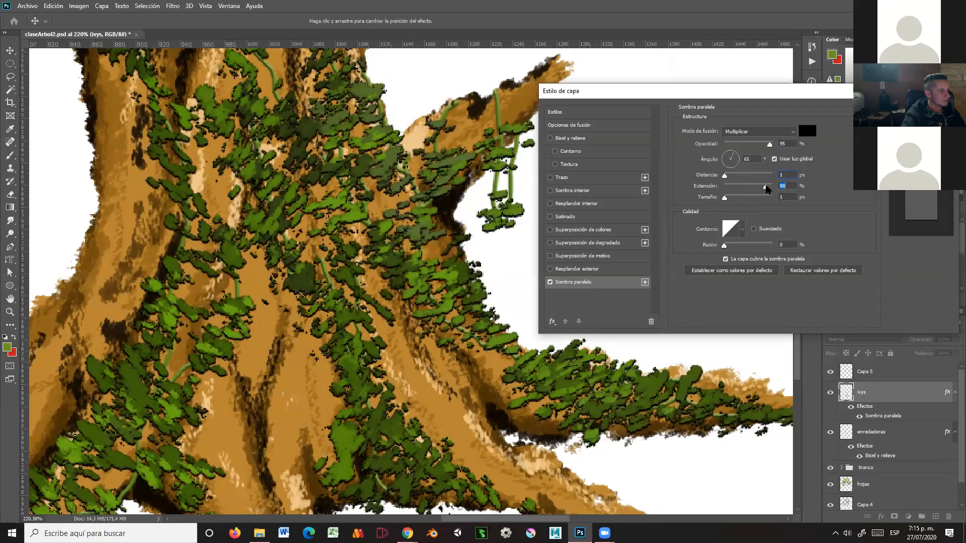
drag(760, 187, 732, 189)
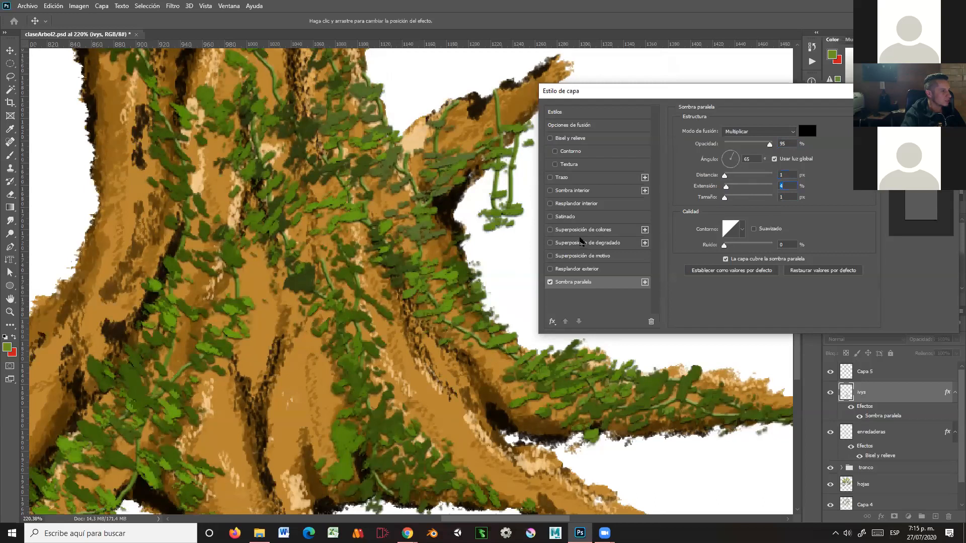
click(919, 112)
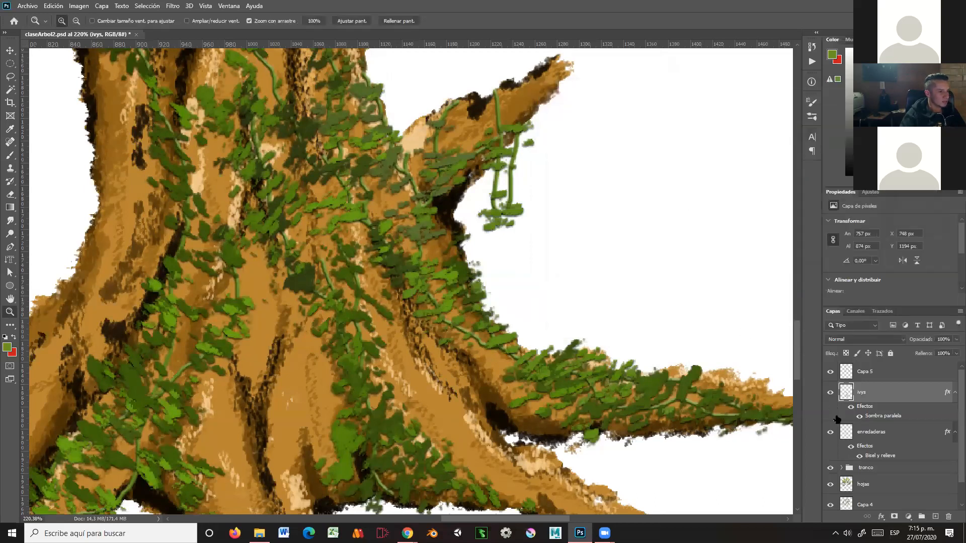
Compare the ivy leaves with and without the ivys layer's effects
click(850, 408)
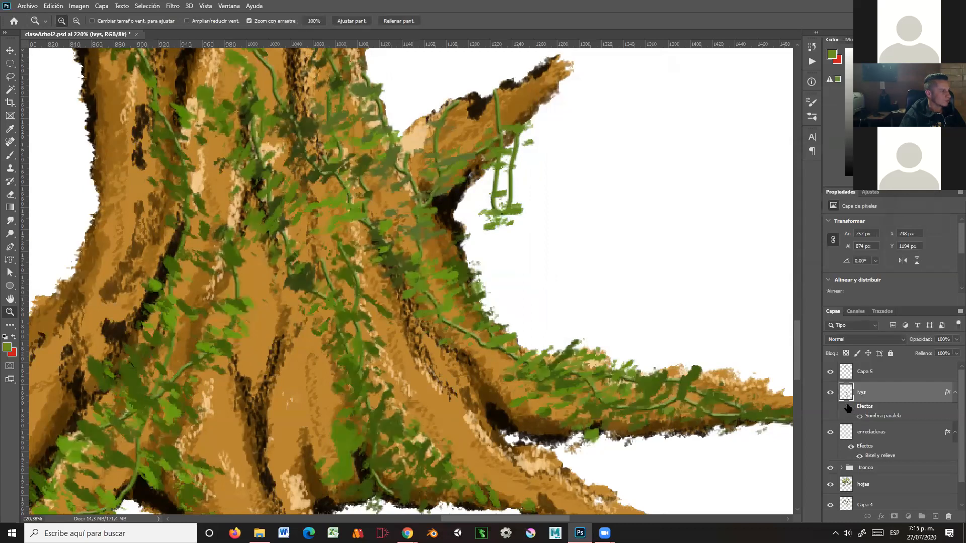
click(850, 408)
click(850, 408)
click(850, 407)
click(849, 407)
click(850, 408)
click(850, 407)
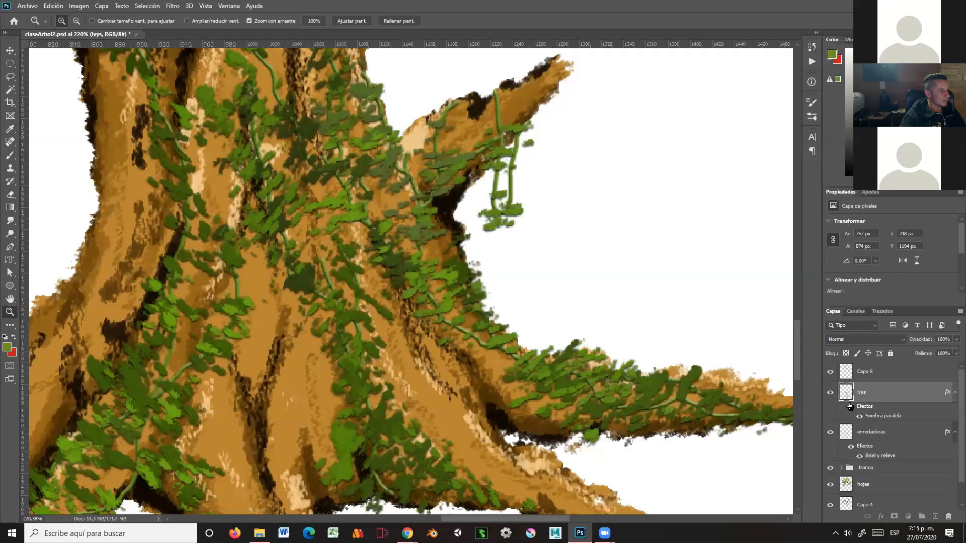
click(850, 408)
Examine the whole tree at reduced magnification to judge the shadowed ivy on the trunk, roots and hanging vines
alt+click(523, 208)
drag(598, 313, 618, 339)
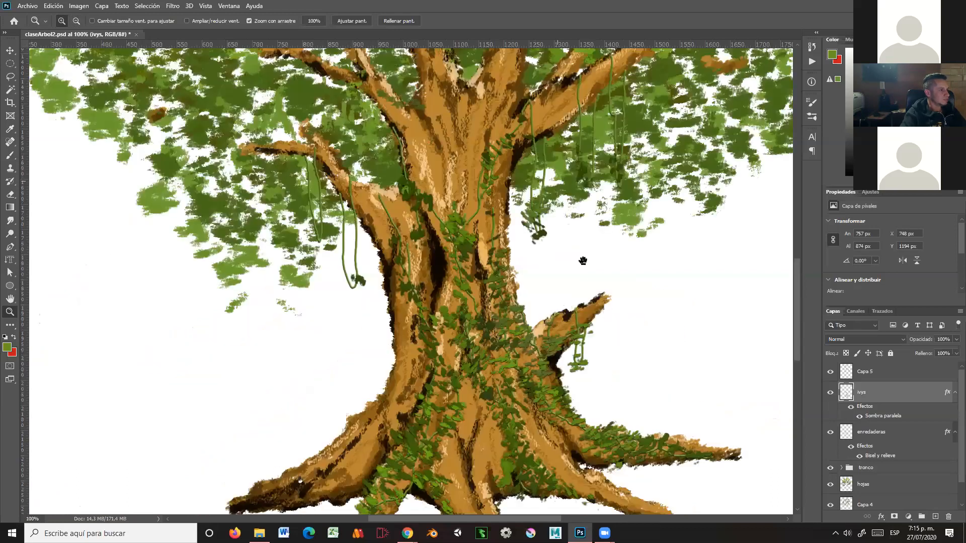
drag(568, 212, 589, 233)
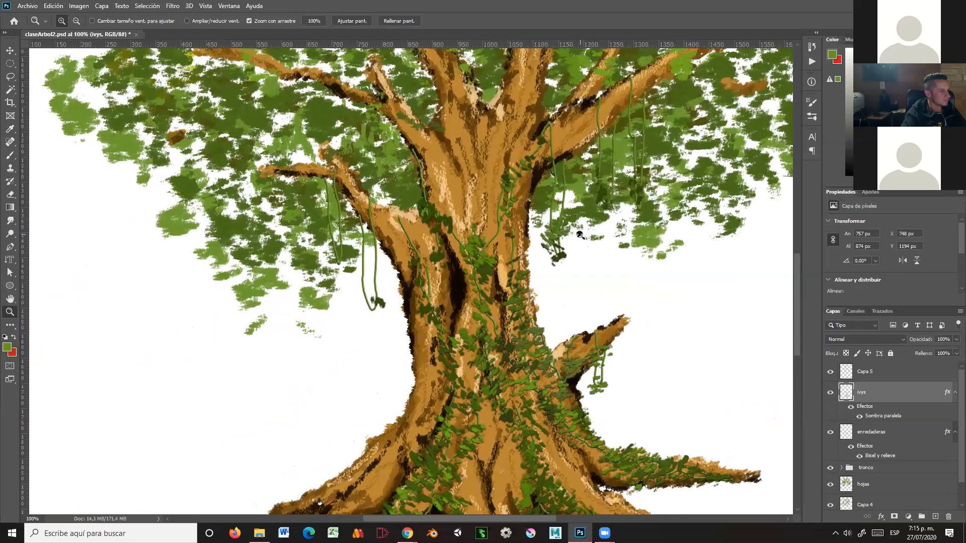
alt+click(582, 235)
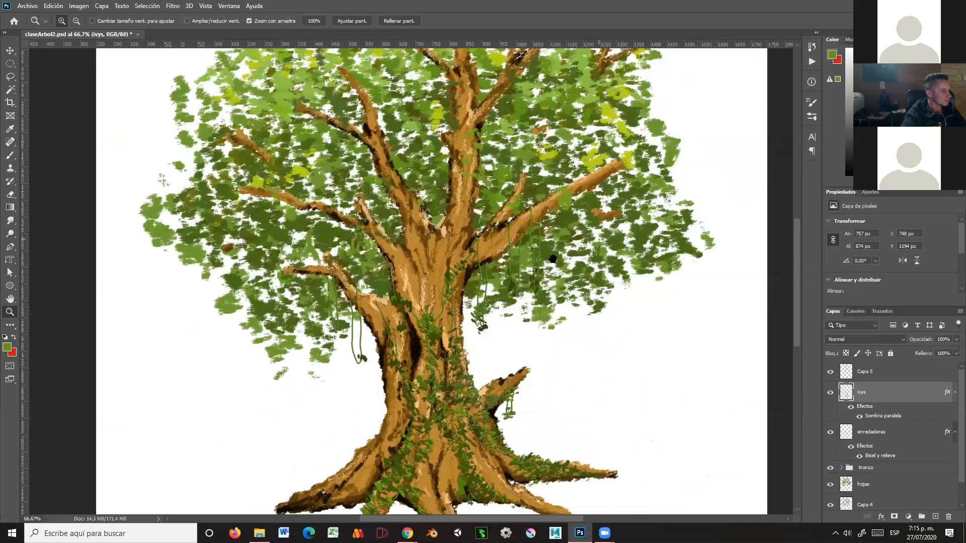
drag(519, 317, 558, 259)
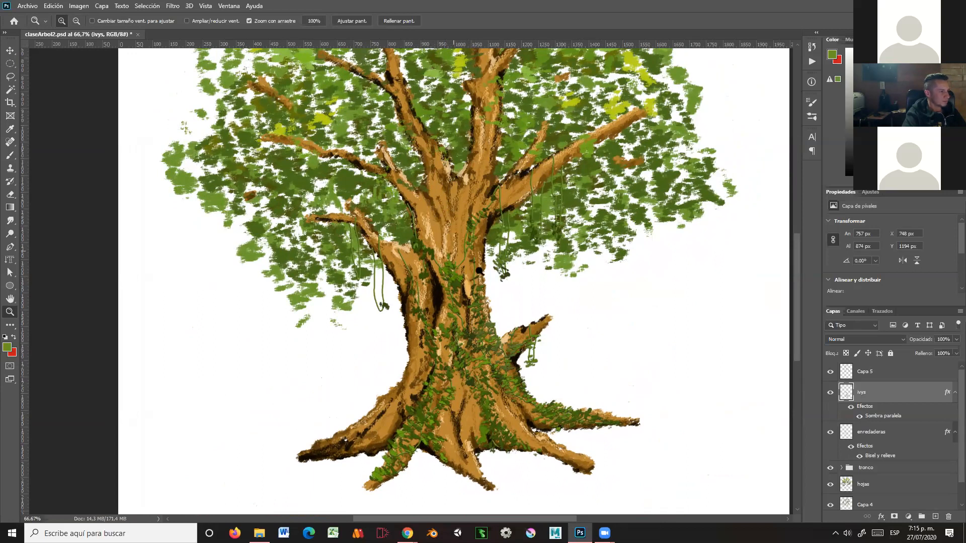
key(alt)
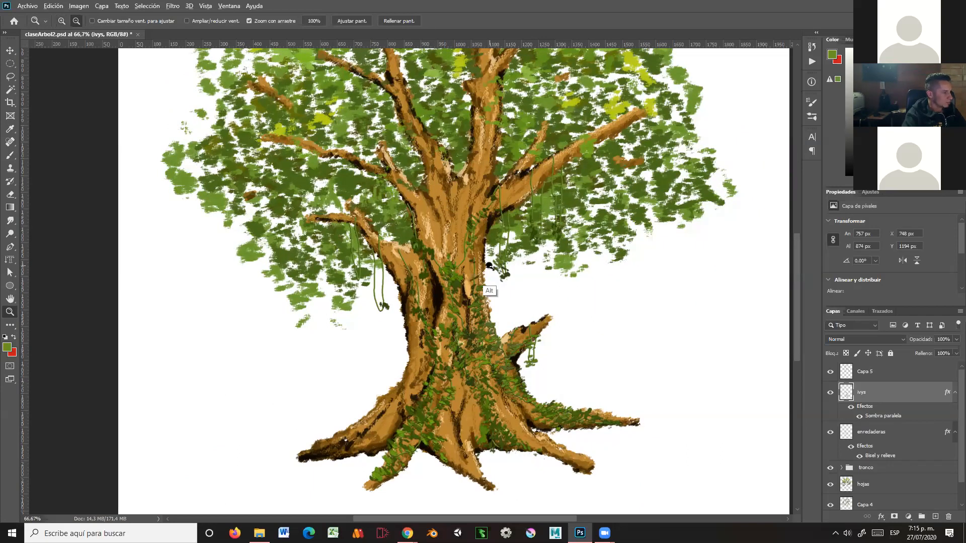
alt+click(489, 266)
key(space)
drag(521, 258, 507, 295)
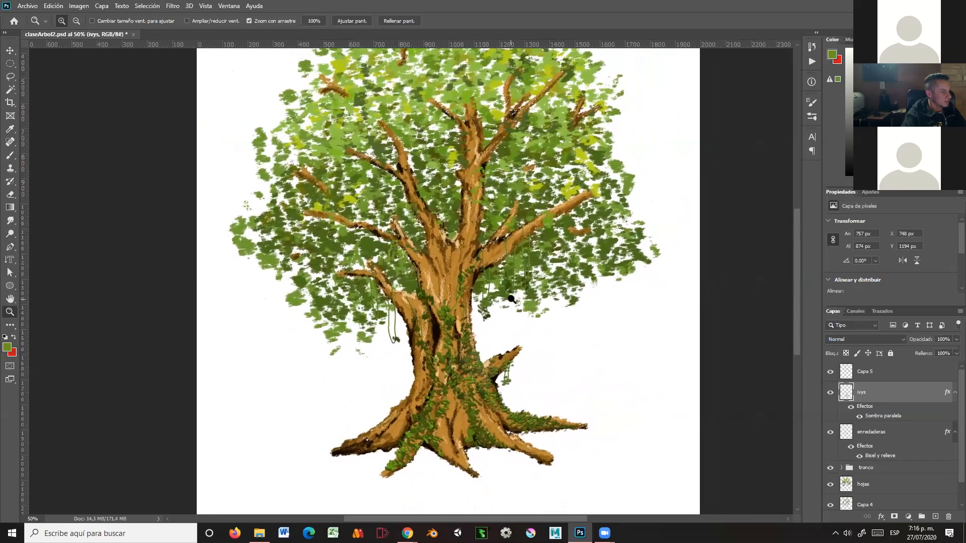
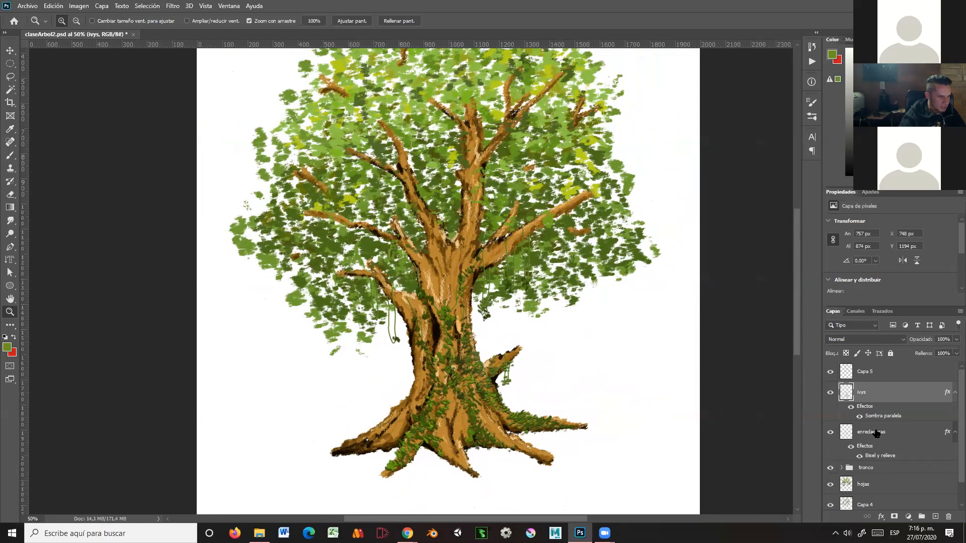
Collapse the effects of the ivys and enredaderas layers and group both layers under the name ivys
click(954, 393)
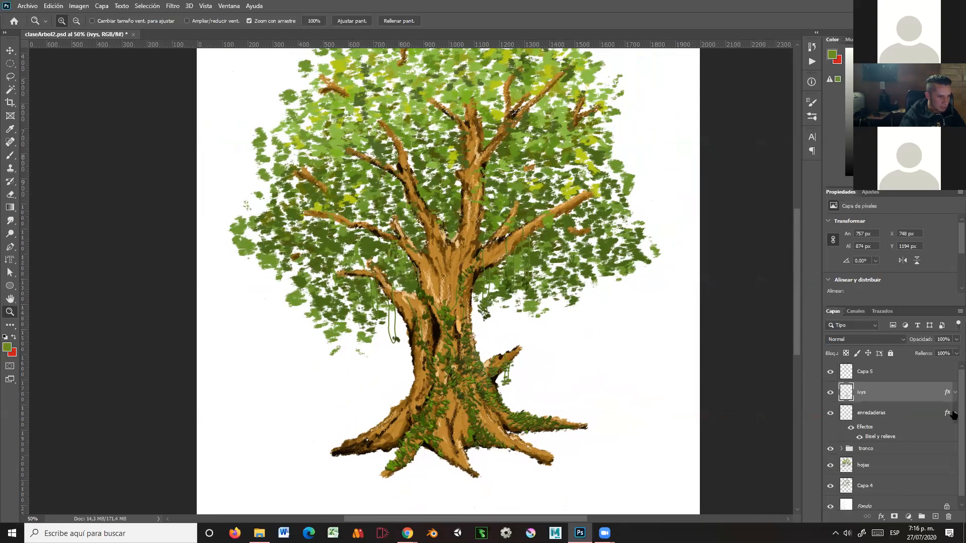
click(954, 413)
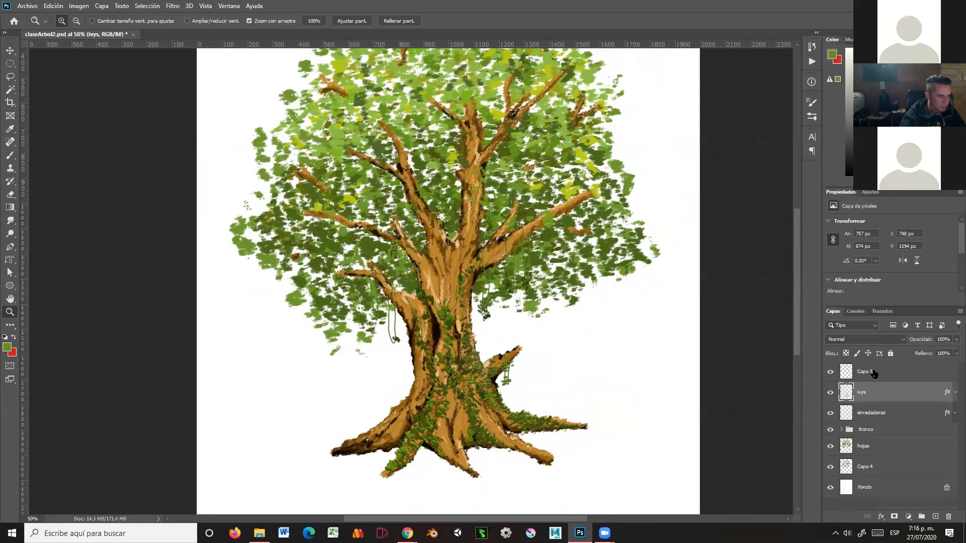
ctrl+click(891, 414)
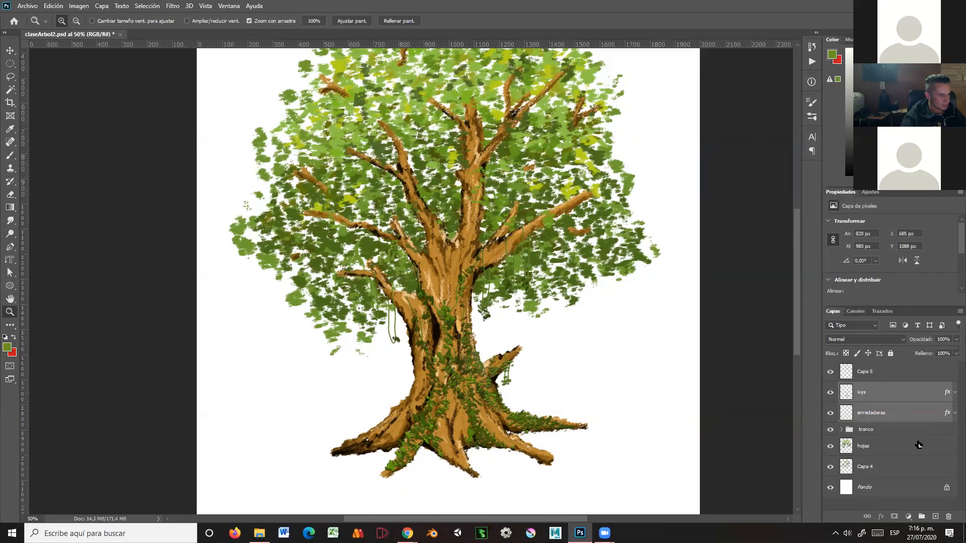
key(ctrl+g)
double_click(868, 389)
text(ivys)
key(Return)
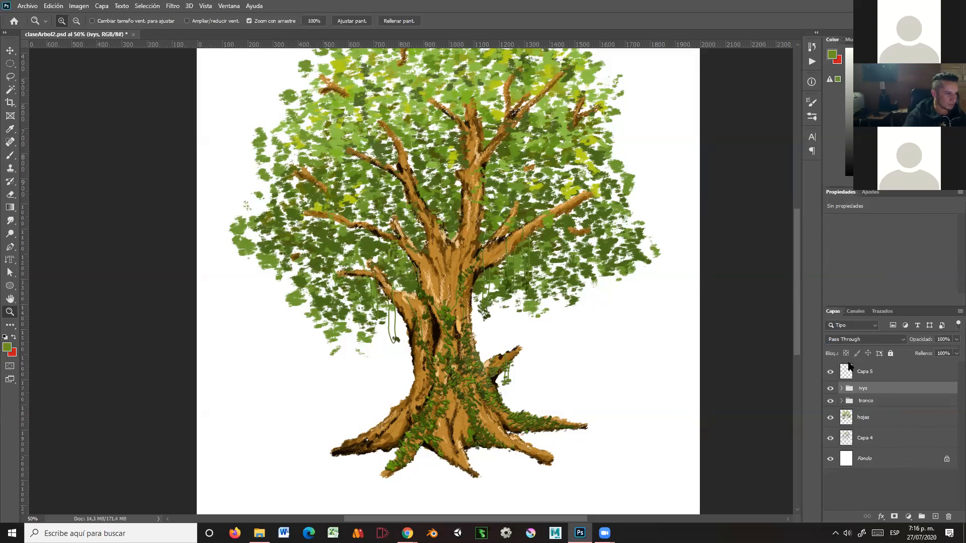
Group the hojas and Capa 4 layers and name the group hojasAtras
click(884, 422)
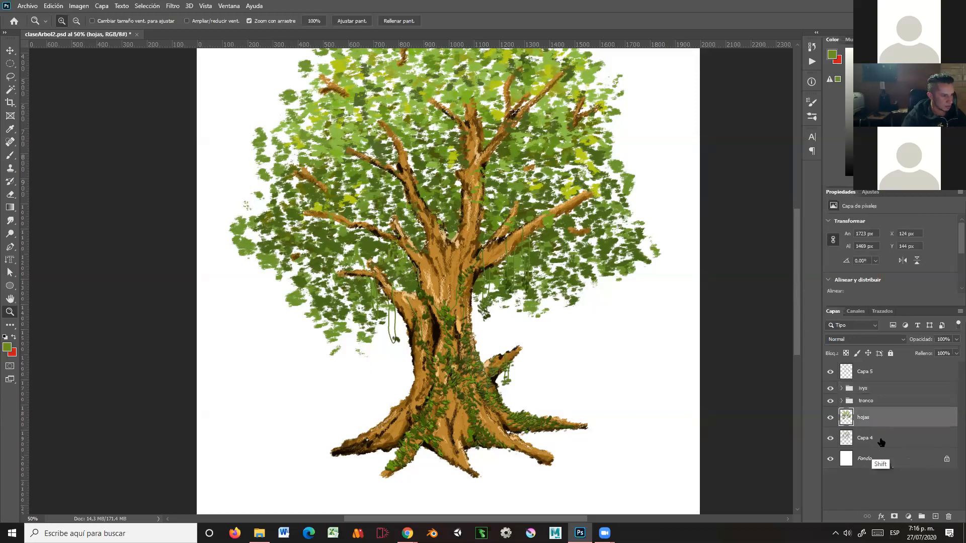
shift+click(881, 442)
key(ctrl+g)
double_click(867, 414)
text(hojasA)
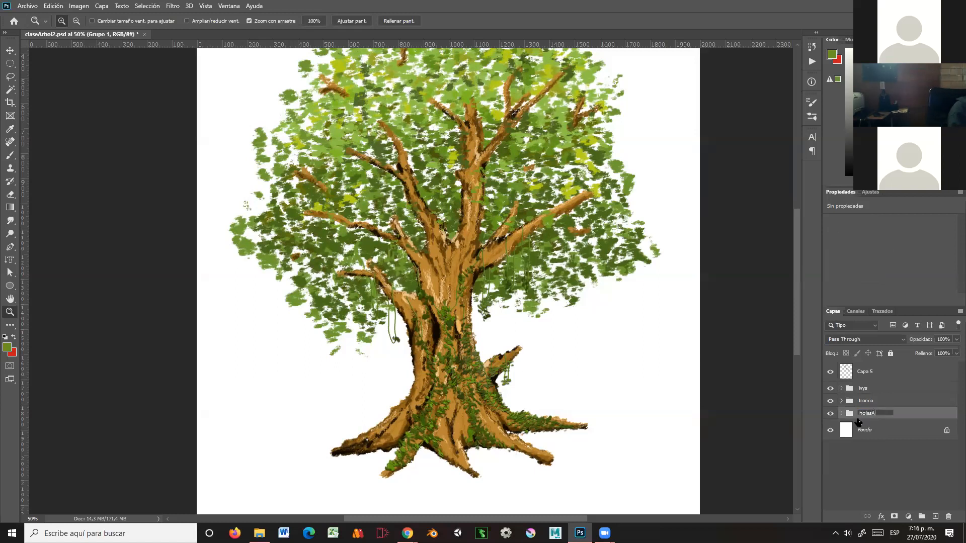
text(tras)
key(Return)
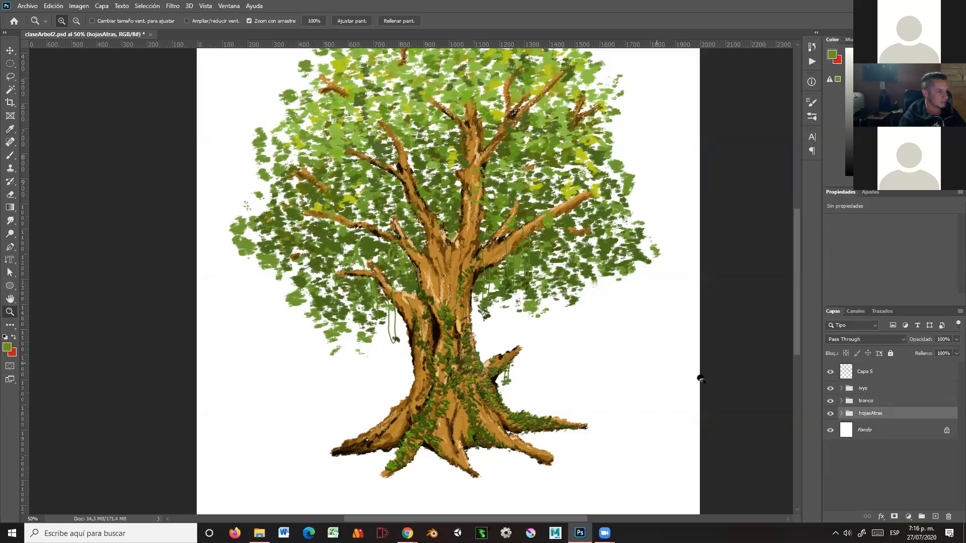
Expand the tronco group and add a new empty layer directly above the luces layer
click(841, 401)
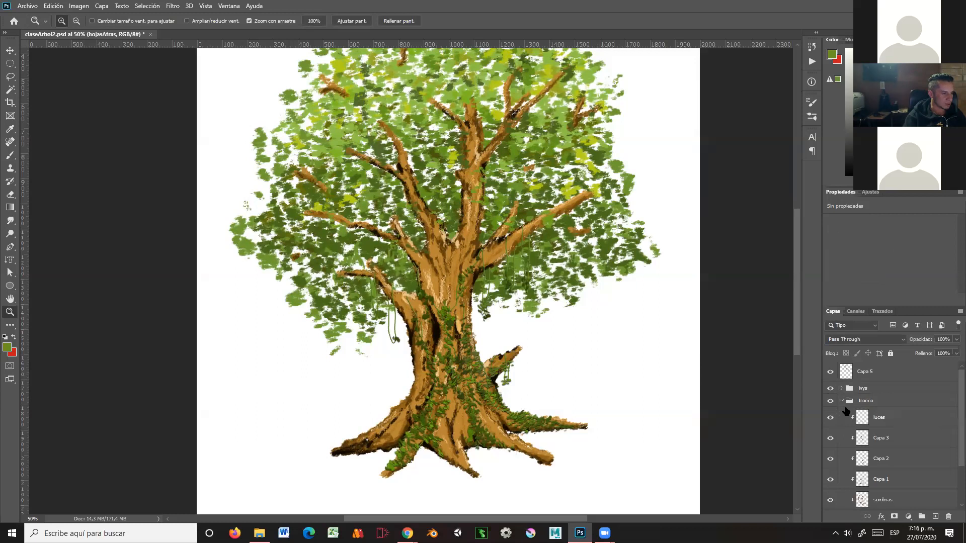
scroll(954, 423, down, 3)
scroll(933, 403, up, 2)
click(899, 408)
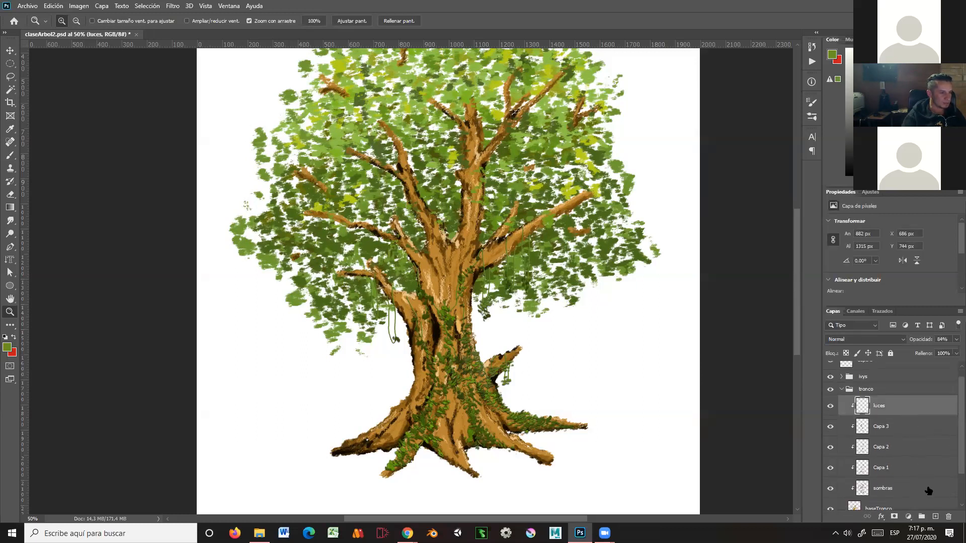
click(934, 517)
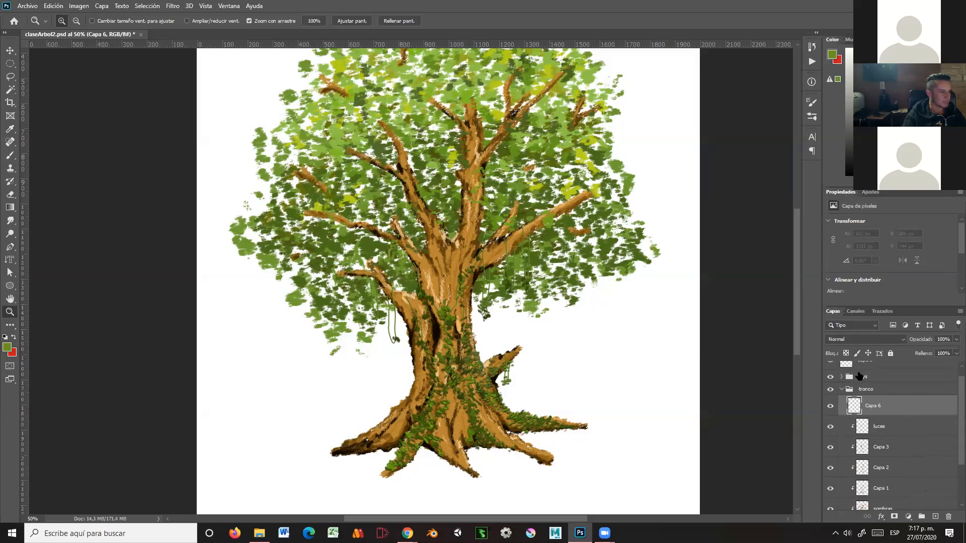
Clip the new empty layer to the trunk layers below, and release the clipping mask again
right_click(873, 410)
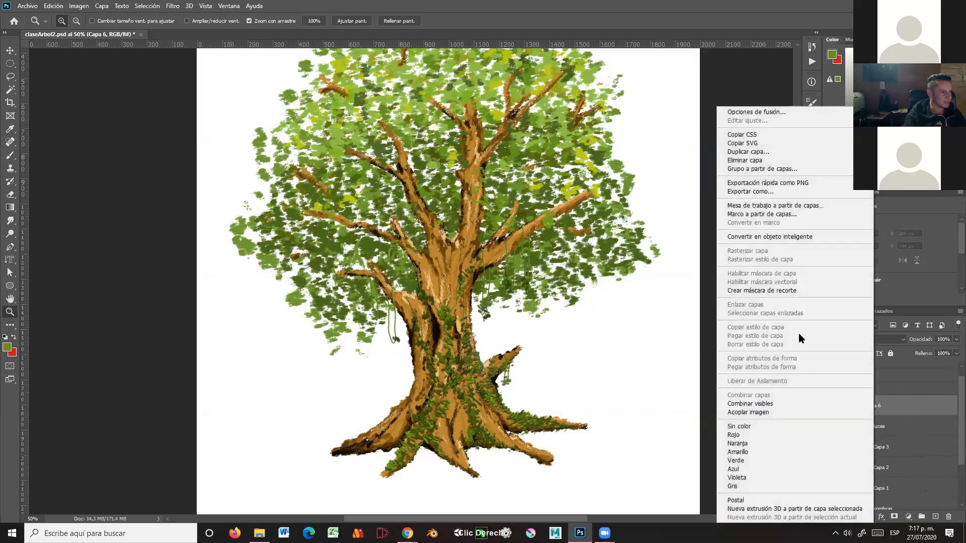
click(800, 292)
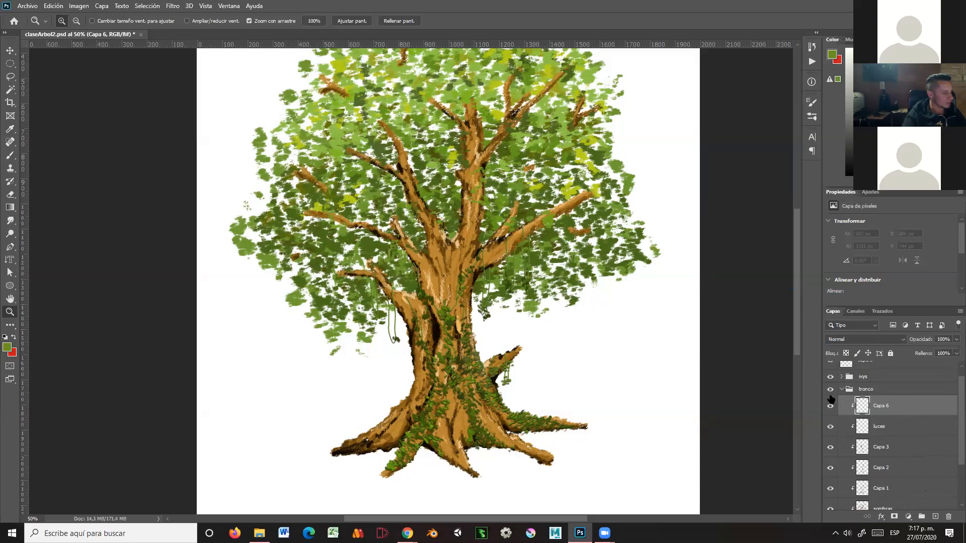
alt+click(852, 398)
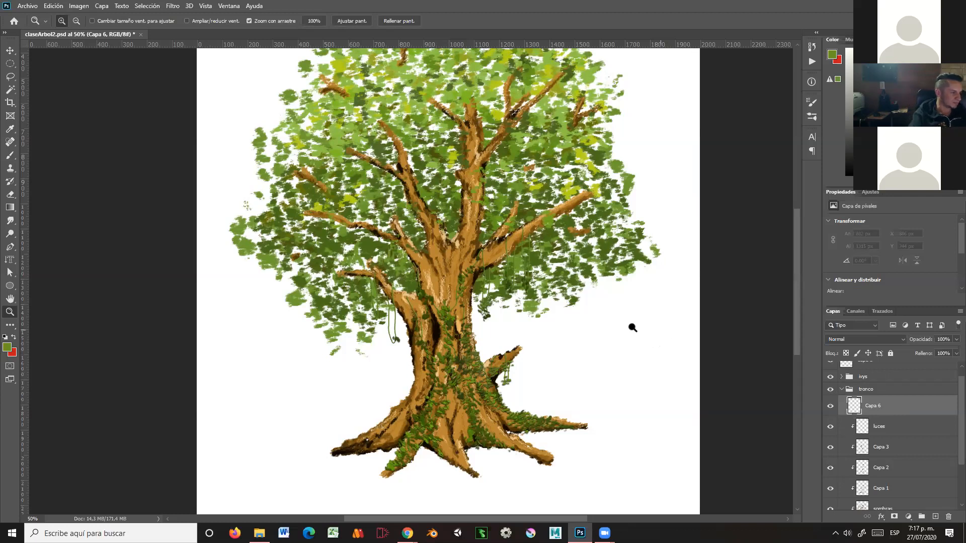
Edit the Gradient tool's custom gradient so that both its start and end colour stops are black
drag(537, 275, 538, 307)
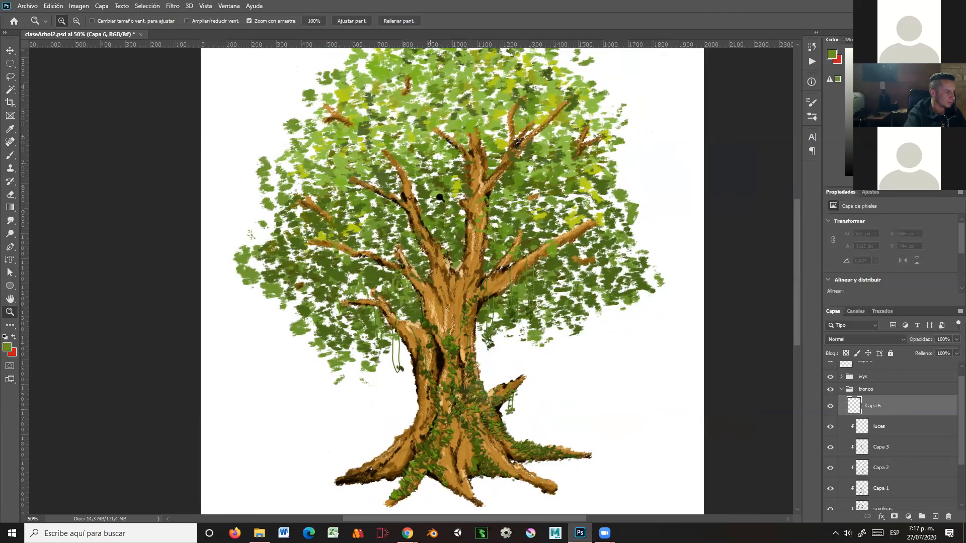
click(12, 208)
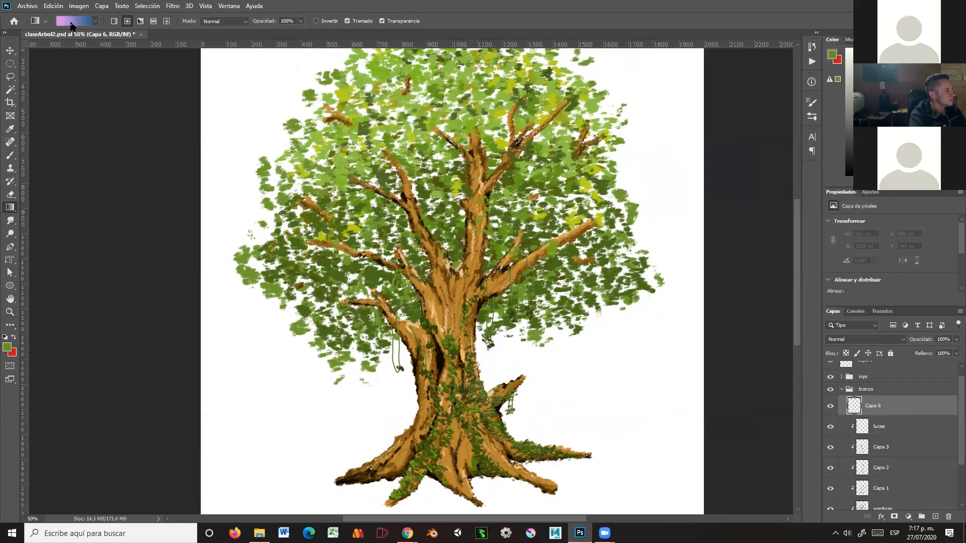
click(74, 22)
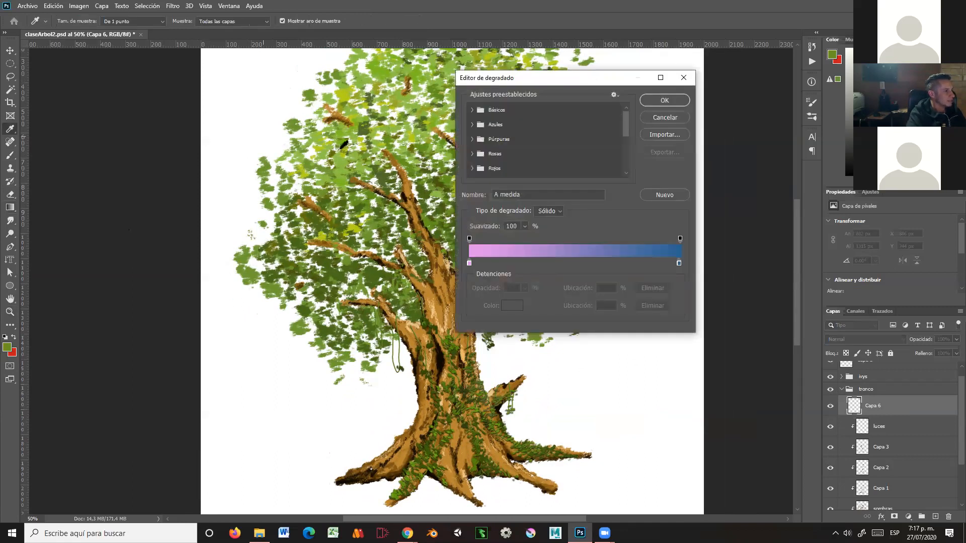
click(470, 264)
click(511, 306)
click(508, 381)
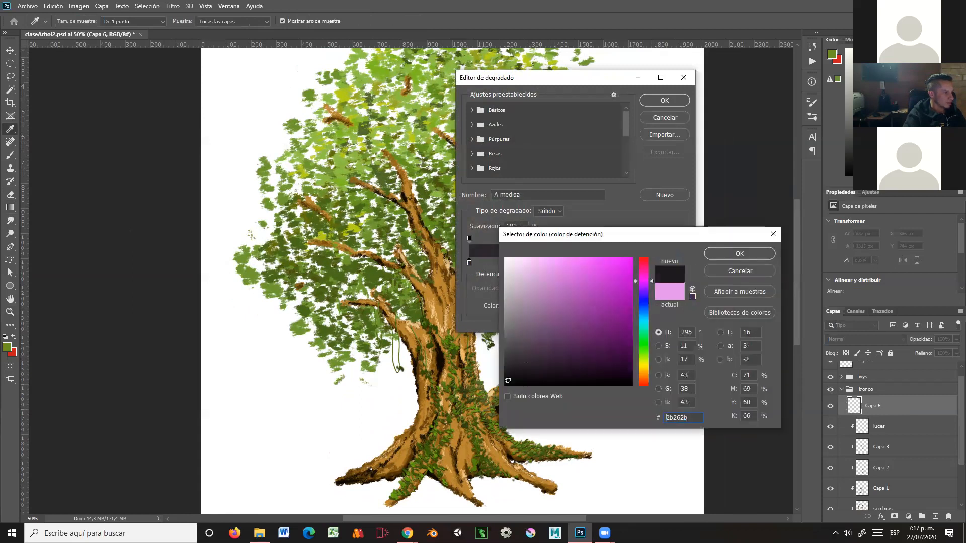
click(739, 253)
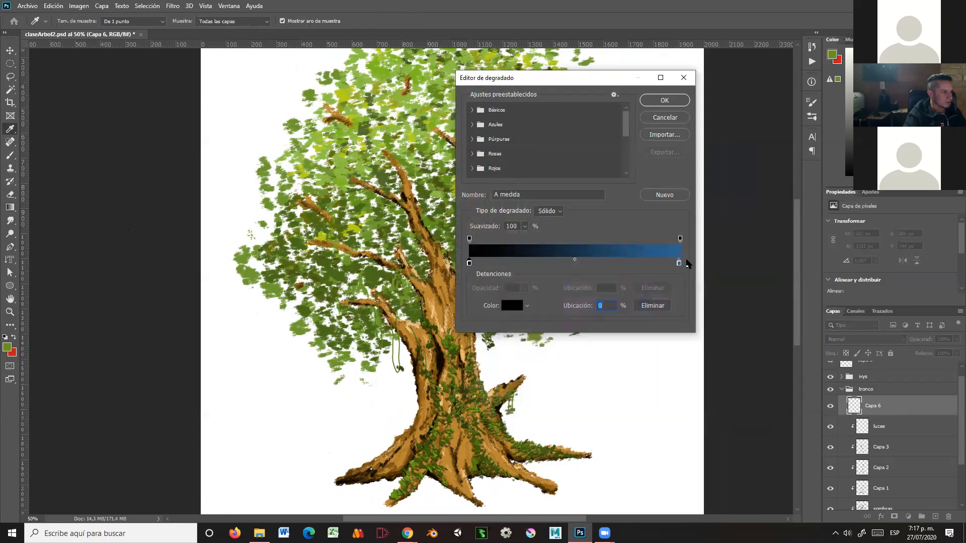
click(680, 264)
click(512, 305)
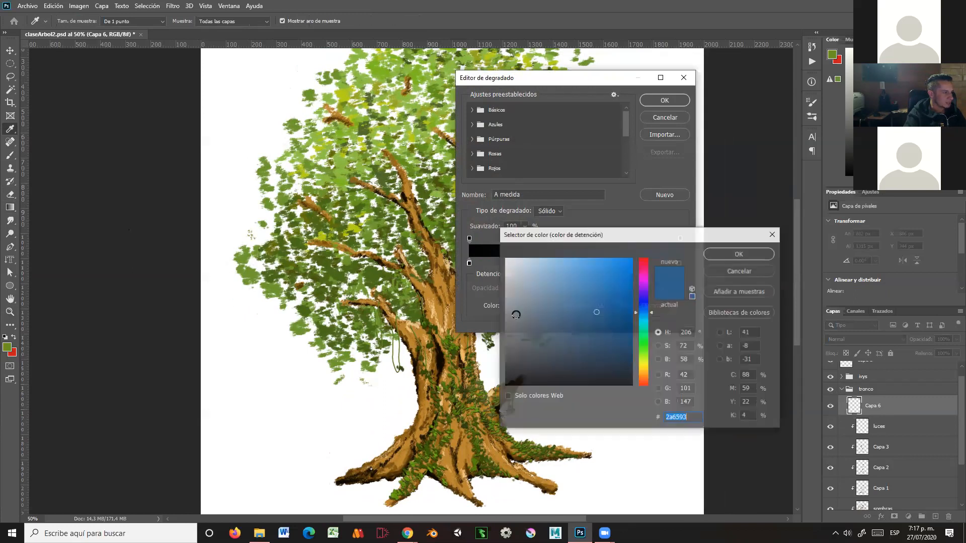
click(529, 389)
click(739, 253)
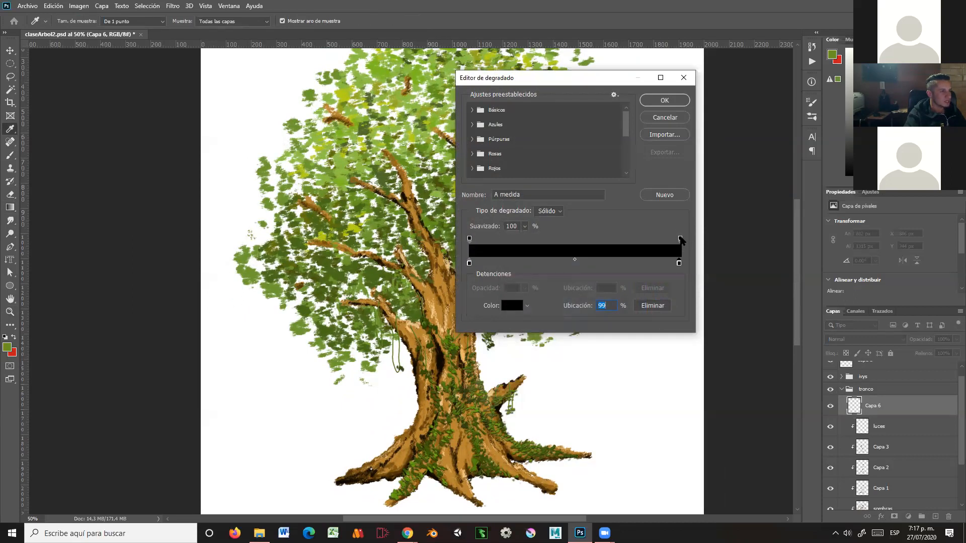
Set the gradient's end opacity stop to 0% and its start opacity stop to 74%, and accept the gradient
click(680, 239)
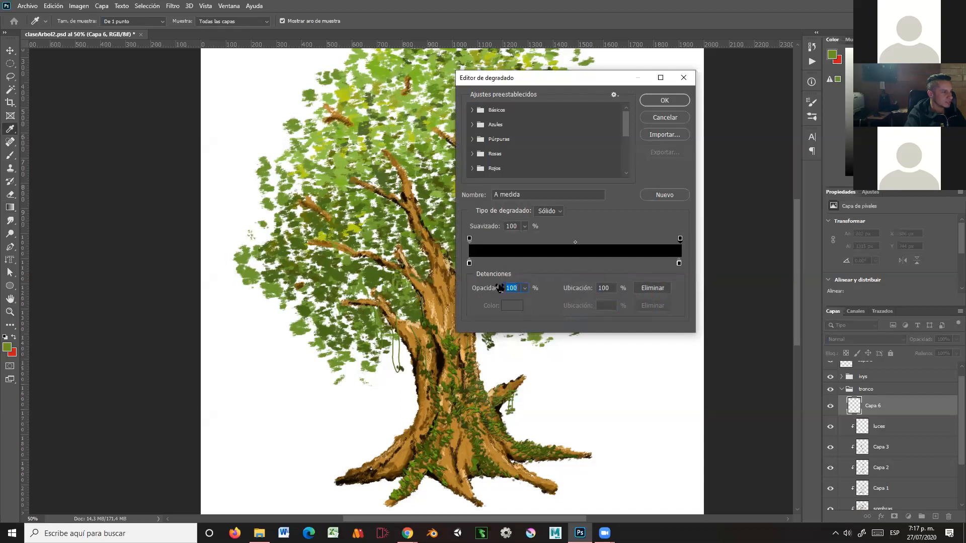
click(525, 291)
drag(526, 301, 471, 301)
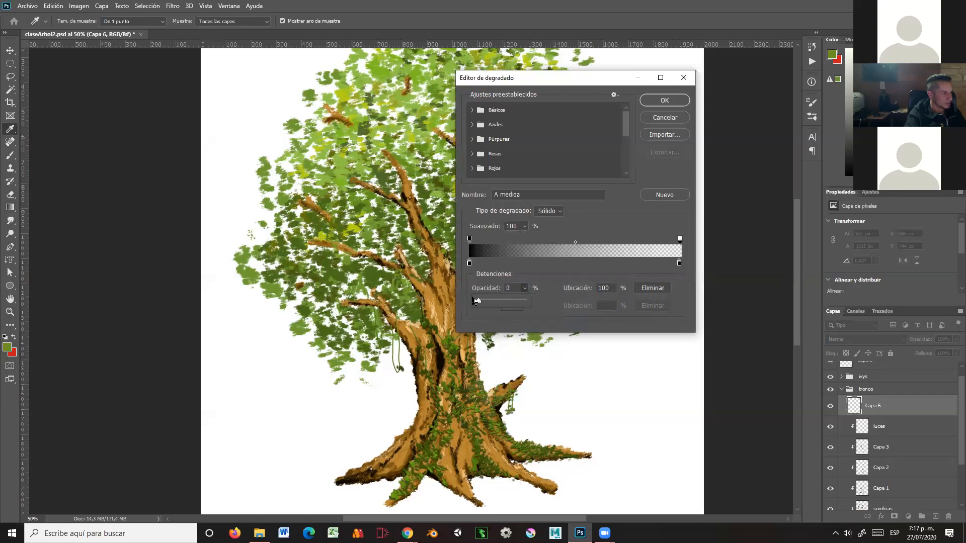
click(545, 273)
click(470, 239)
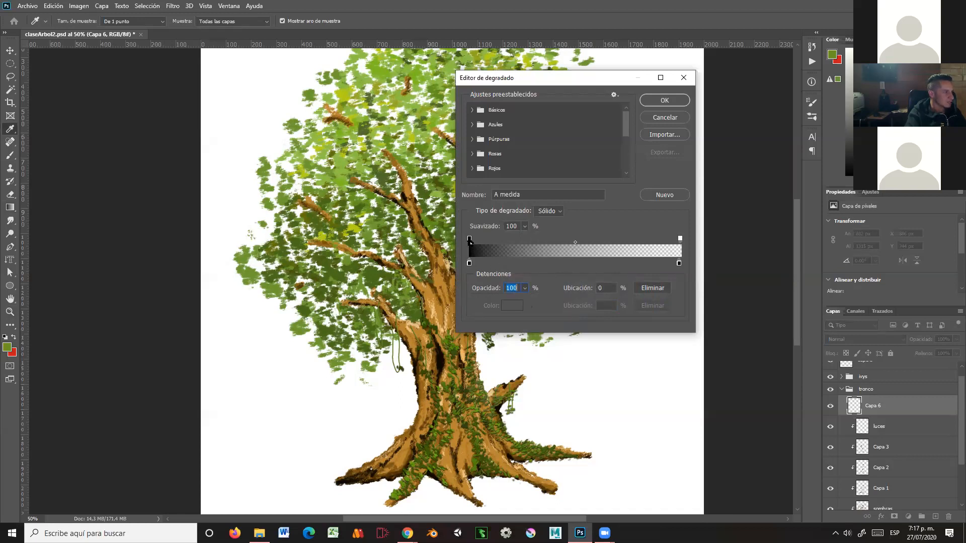
click(525, 288)
drag(526, 300, 512, 301)
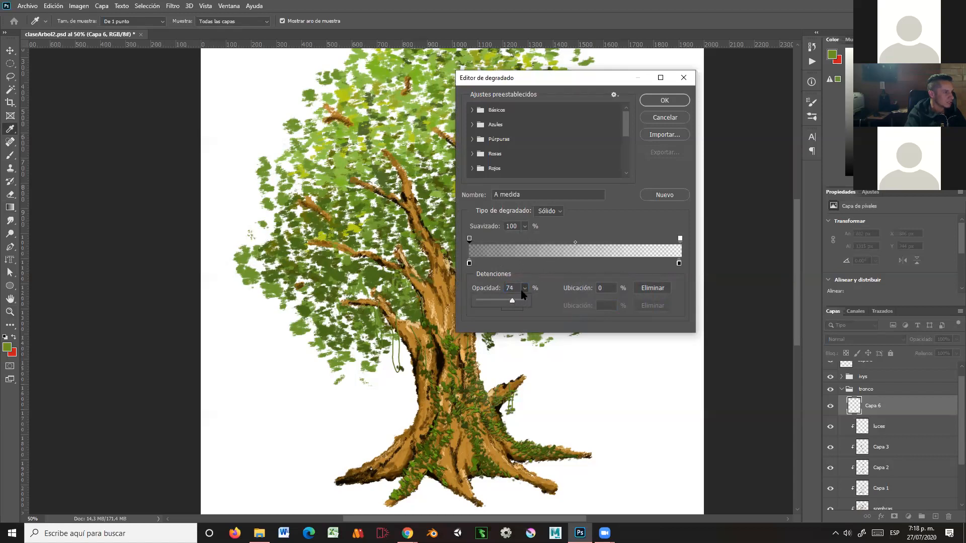
click(671, 98)
click(672, 98)
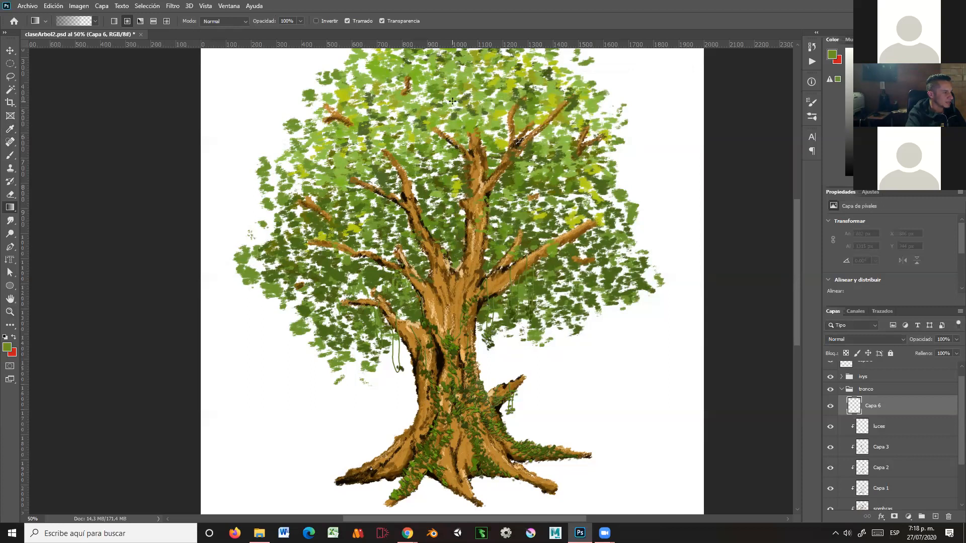
Try a radial black-to-transparent gradient from the crown down to the roots, and undo it
drag(452, 100, 463, 448)
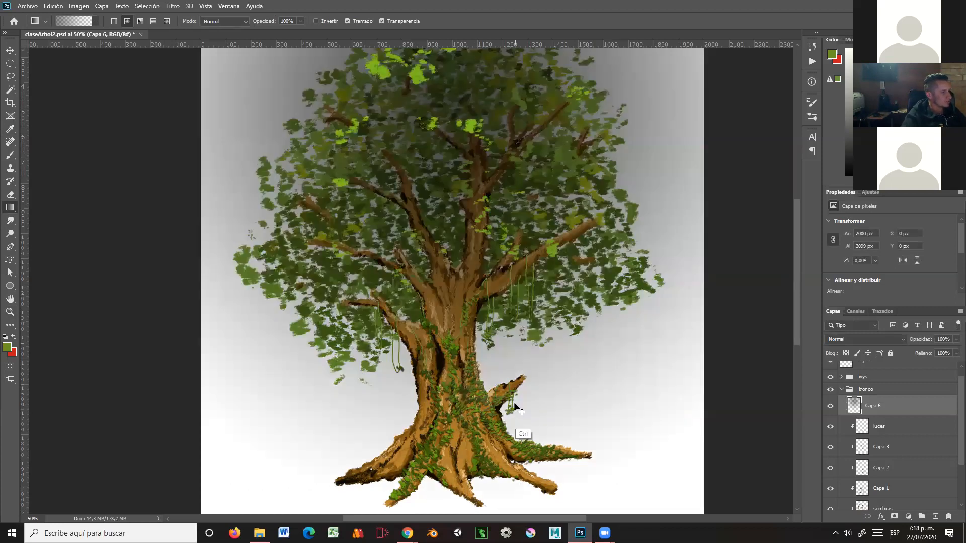
key(ctrl+z)
Apply a linear black-to-transparent gradient from the crown down to the roots on the new layer and clip it to the trunk layers
click(127, 22)
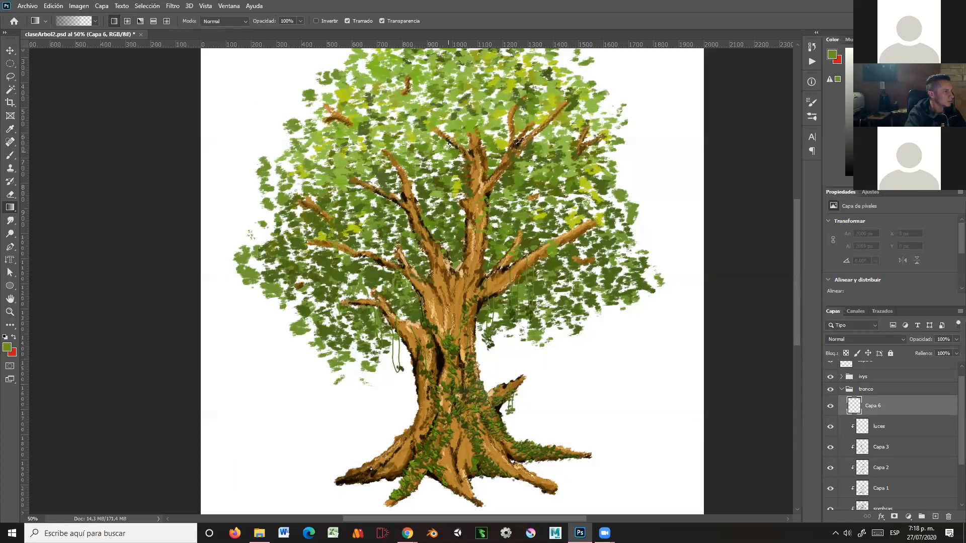
drag(456, 94, 472, 506)
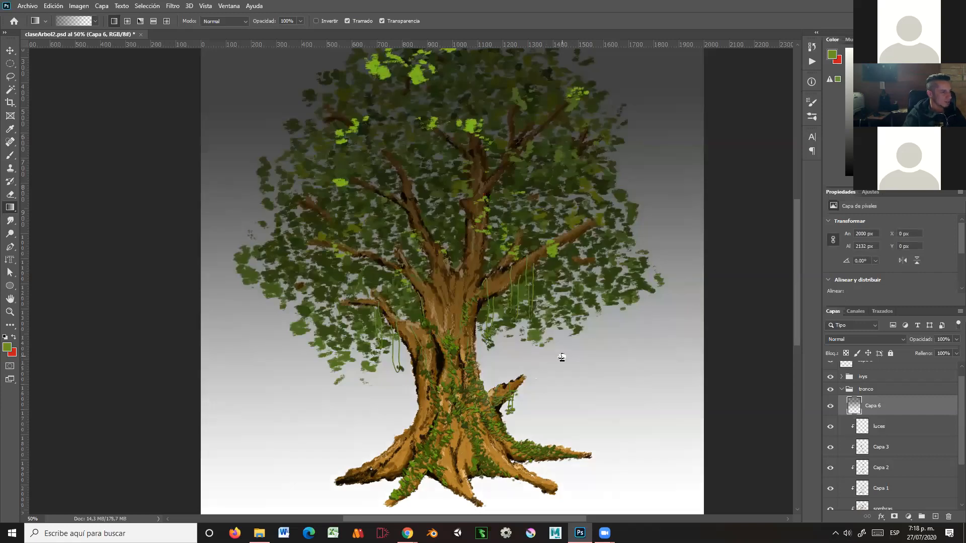
drag(576, 345, 589, 361)
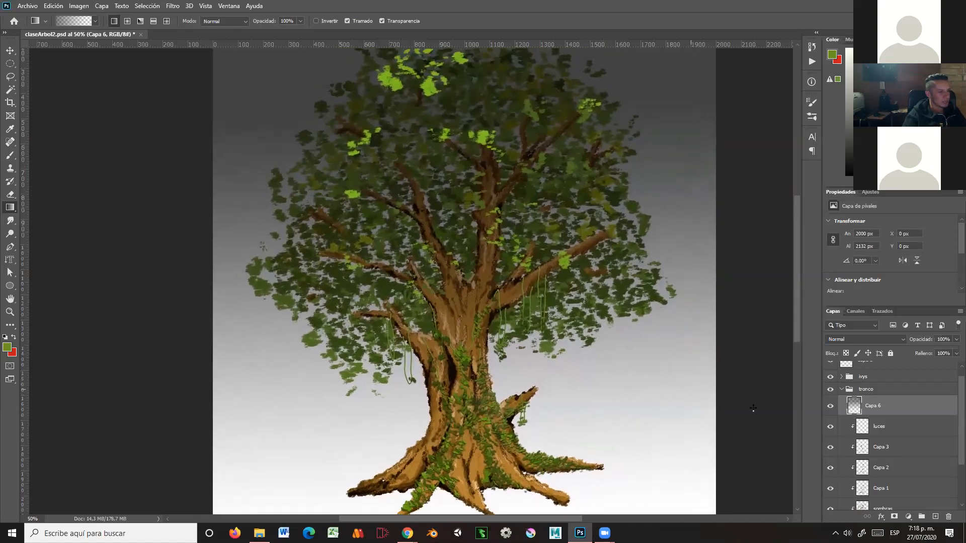
right_click(876, 410)
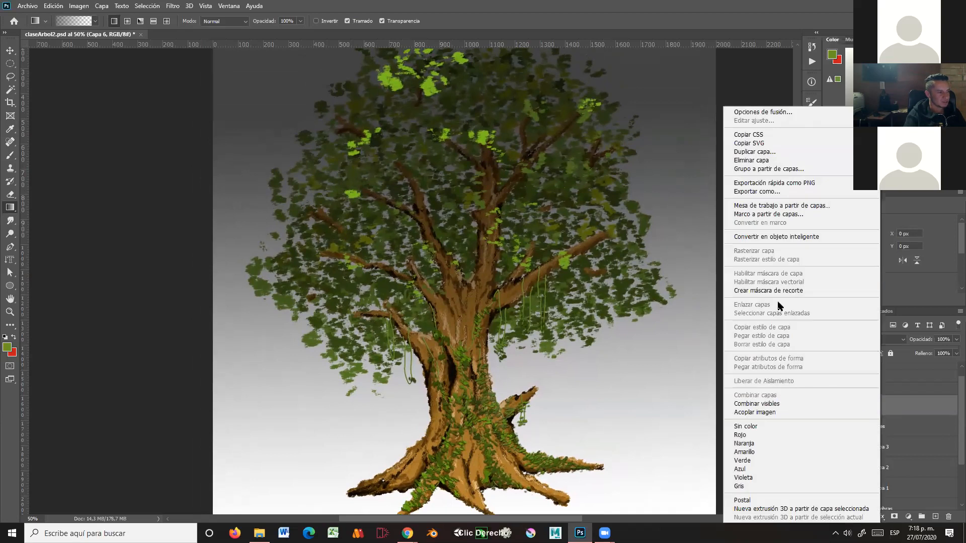
click(782, 291)
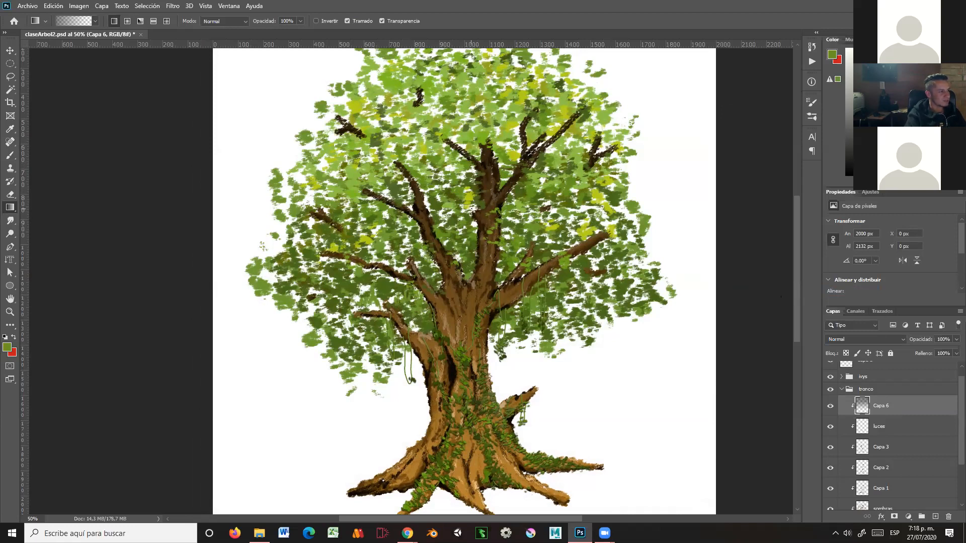
Collapse the tronco group in the layer stack
drag(510, 360, 521, 310)
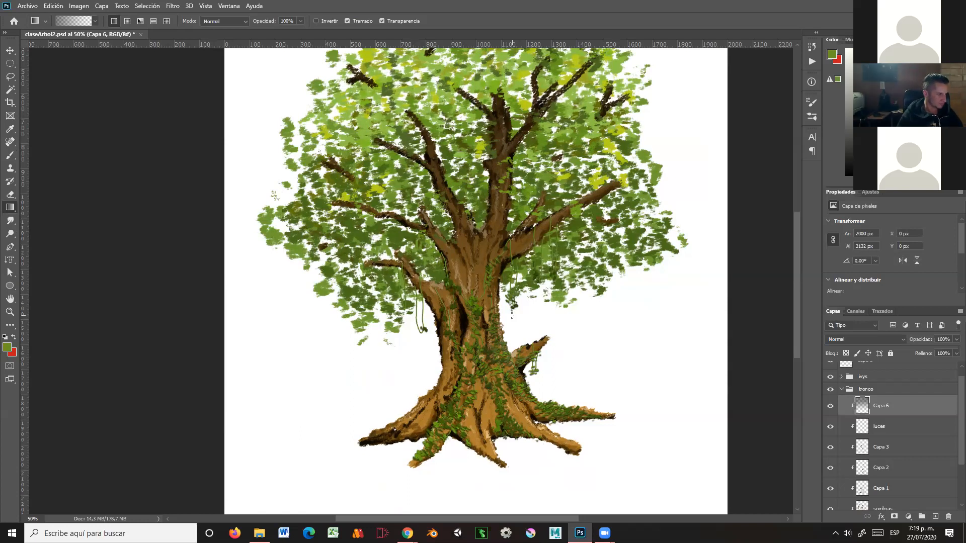
click(10, 312)
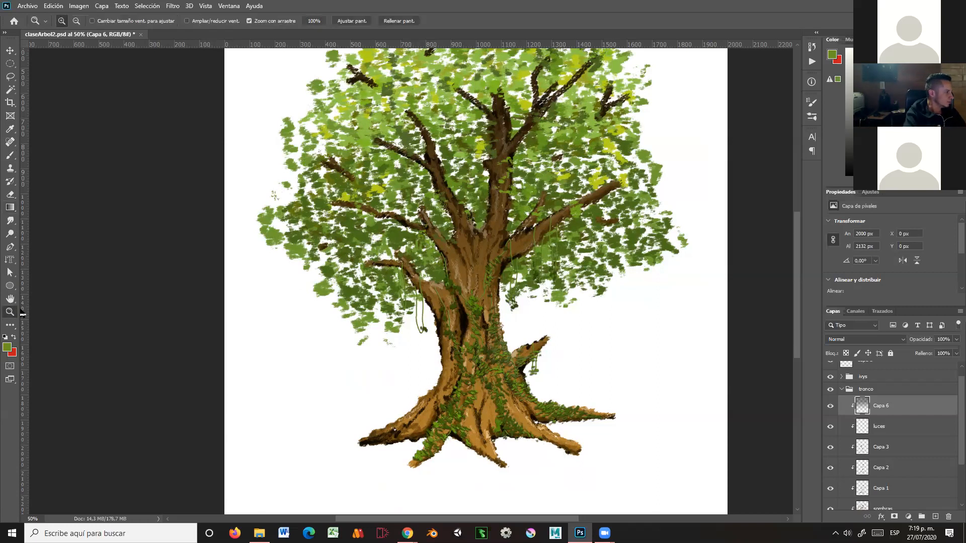
alt+click(489, 294)
drag(479, 285, 514, 315)
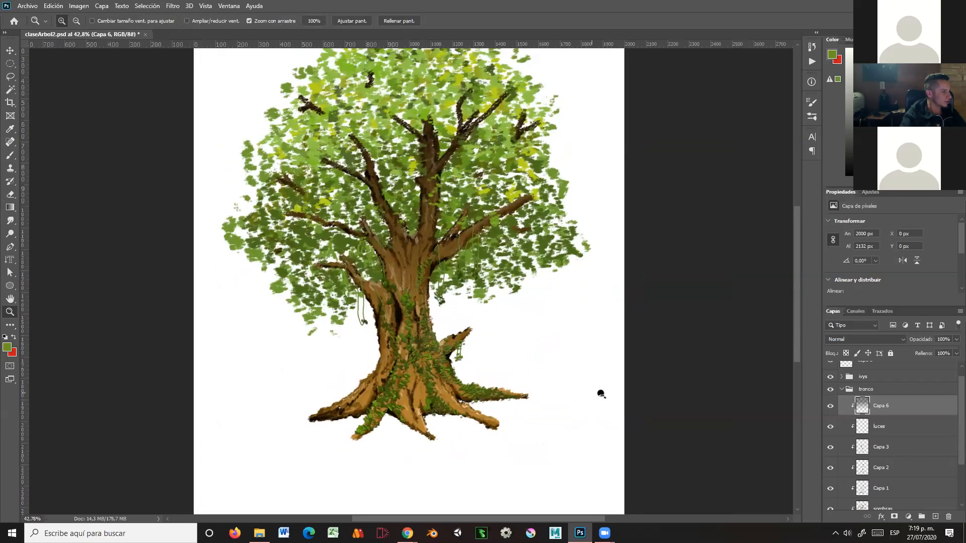
click(841, 389)
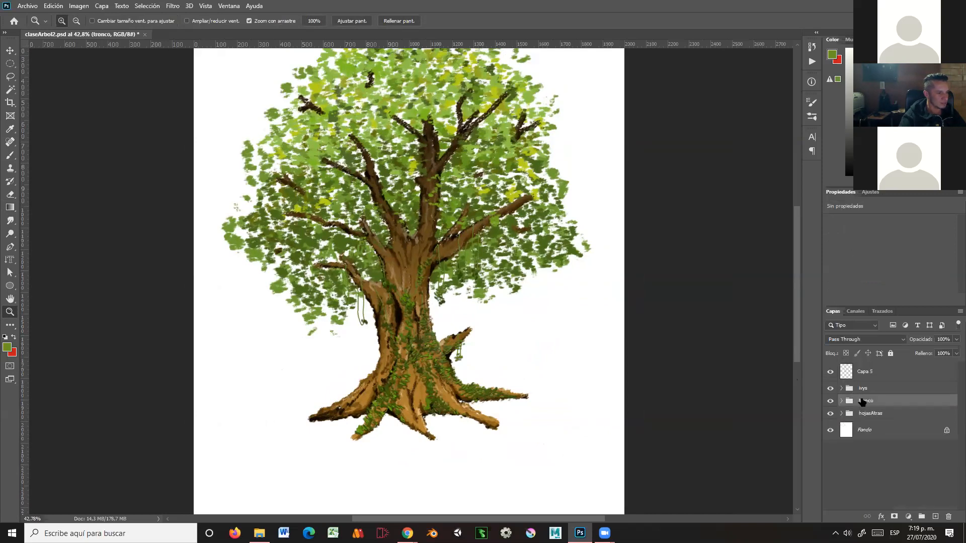
Create a new layer directly above the Fondo layer and name it suelo
click(878, 431)
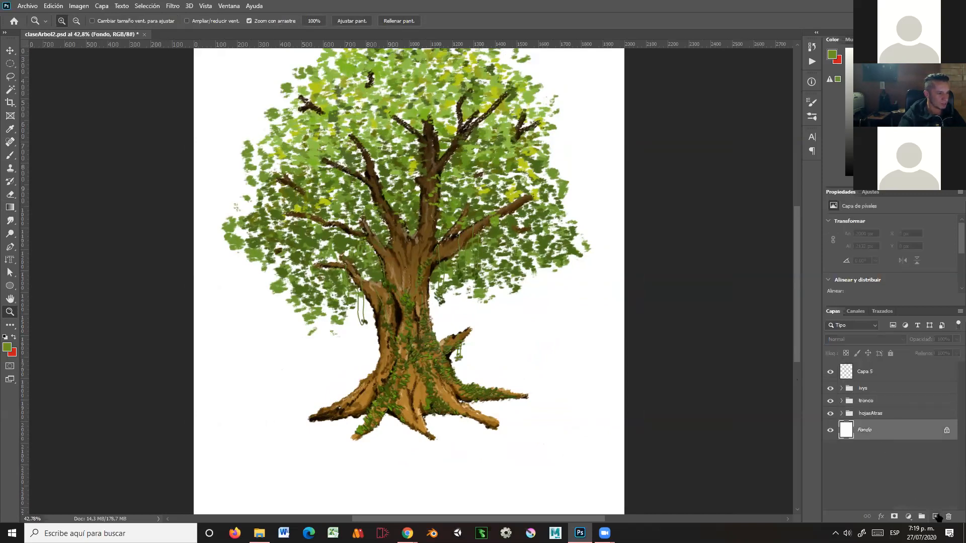
click(935, 516)
double_click(865, 430)
text(suelo)
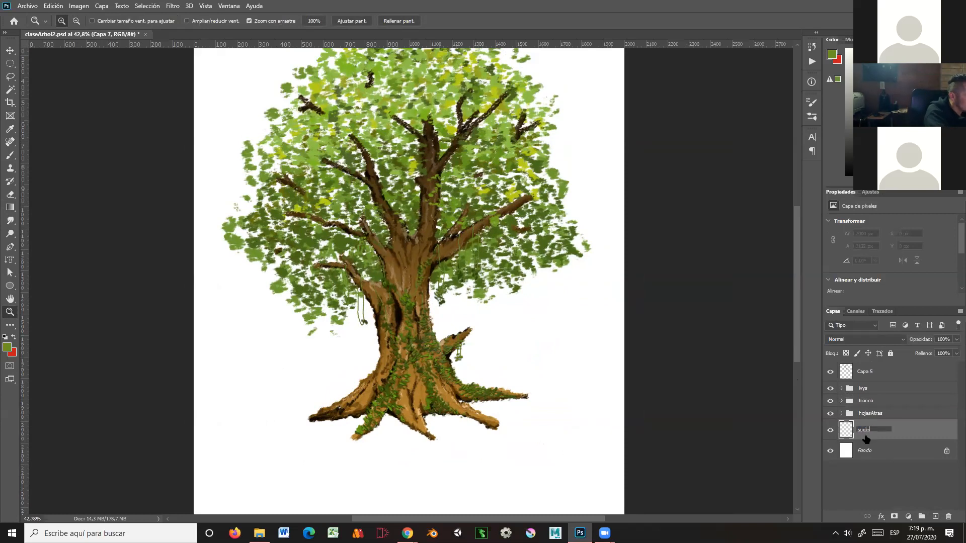
key(Return)
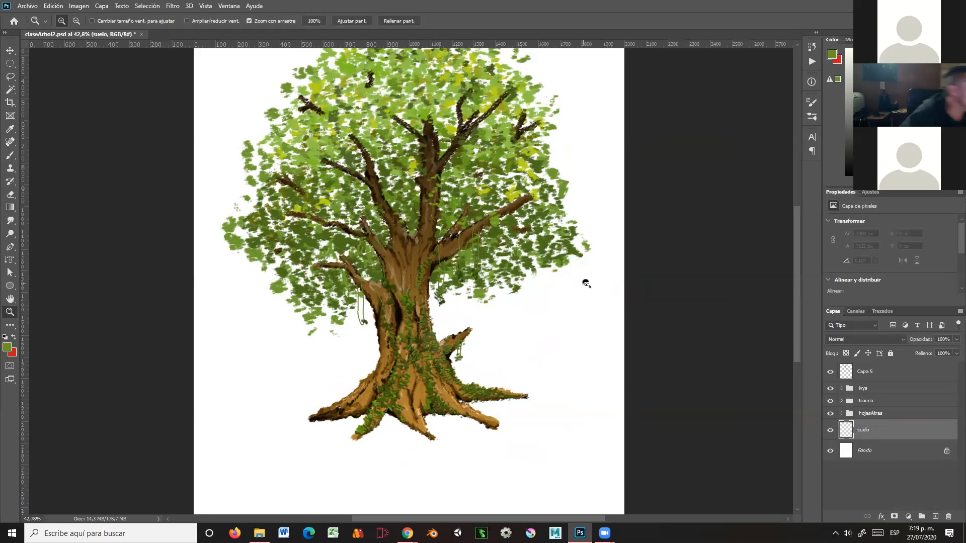
Choose the recently used 28 px textured brush and increase its size to 32 px
click(812, 103)
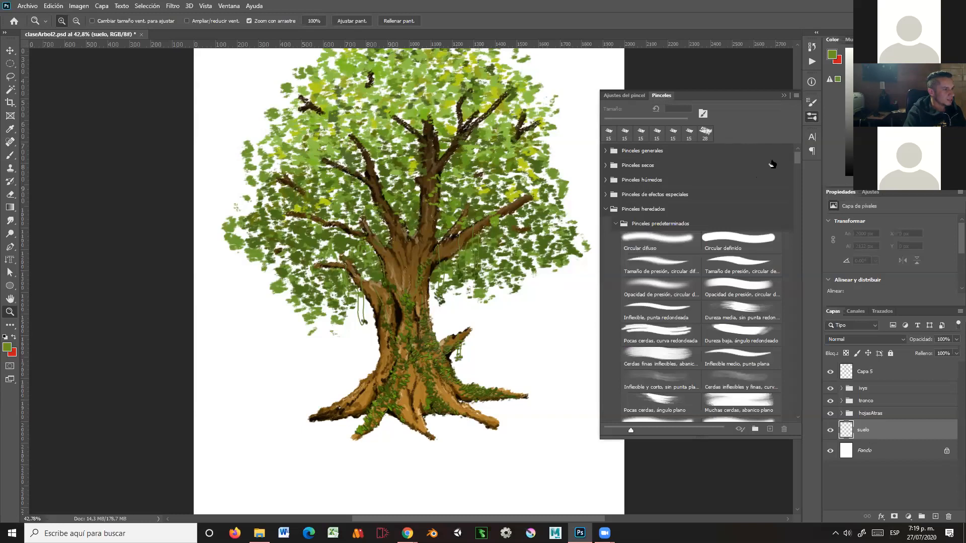
click(706, 133)
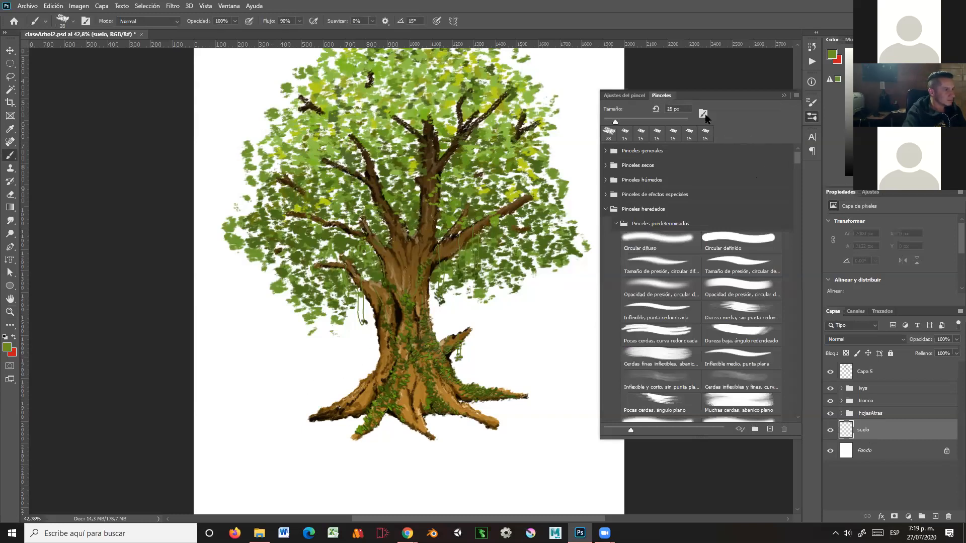
click(784, 95)
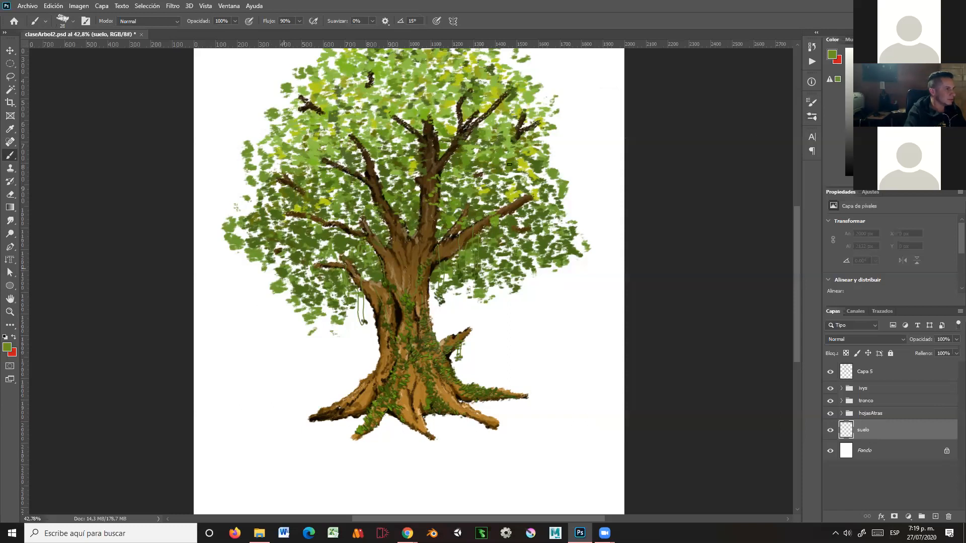
right_click(509, 377)
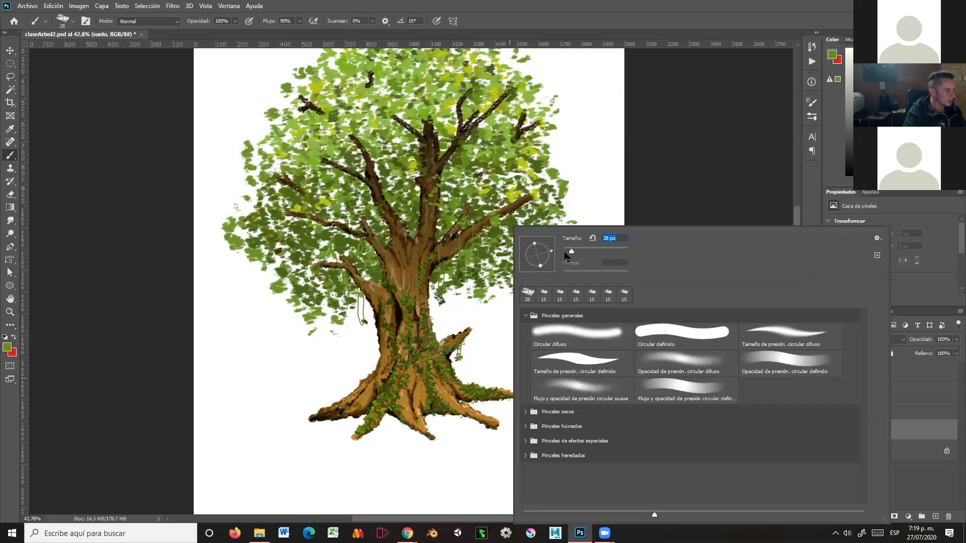
drag(574, 254, 575, 255)
Paint a solid green oval ground patch around the tree's roots on the suelo layer, about 1697 px wide and 450 px high
drag(271, 397, 400, 375)
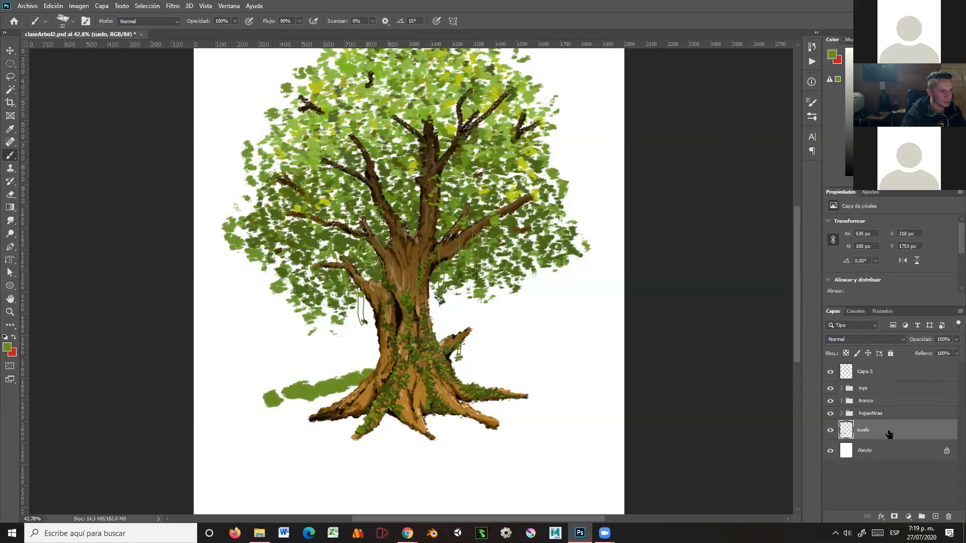
drag(427, 371, 578, 396)
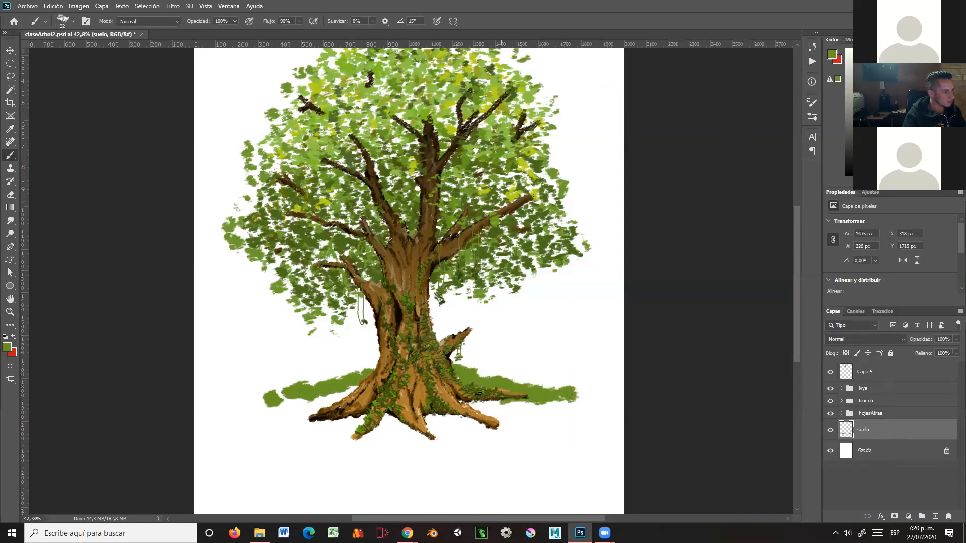
mouse_move(475, 400)
mouse_down()
mouse_move(532, 403)
mouse_move(505, 415)
mouse_move(472, 408)
mouse_move(510, 420)
mouse_move(537, 411)
mouse_move(478, 419)
mouse_move(495, 420)
mouse_move(486, 422)
mouse_move(474, 412)
mouse_move(465, 421)
mouse_move(505, 436)
mouse_move(426, 409)
mouse_move(437, 442)
mouse_move(452, 424)
mouse_move(447, 445)
mouse_move(426, 440)
mouse_move(477, 434)
mouse_move(405, 438)
mouse_move(411, 423)
mouse_move(398, 431)
mouse_move(378, 416)
mouse_move(392, 437)
mouse_move(408, 434)
mouse_move(357, 443)
mouse_move(355, 390)
mouse_move(325, 406)
mouse_move(323, 395)
mouse_move(307, 402)
mouse_move(309, 419)
mouse_move(289, 430)
mouse_move(347, 425)
mouse_move(339, 434)
mouse_move(278, 395)
mouse_move(295, 408)
mouse_move(266, 418)
mouse_move(297, 422)
mouse_up()
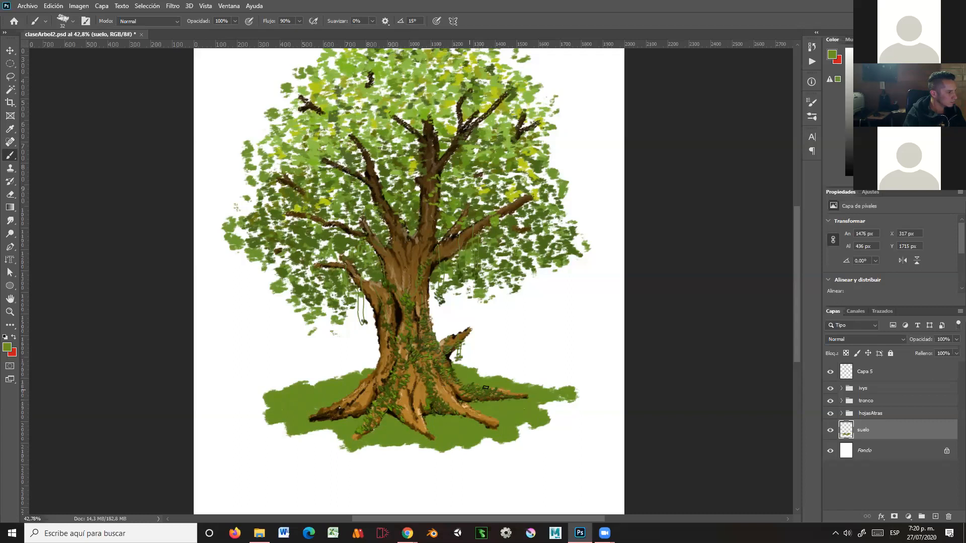
mouse_move(521, 382)
mouse_down()
mouse_move(501, 379)
mouse_move(566, 410)
mouse_up()
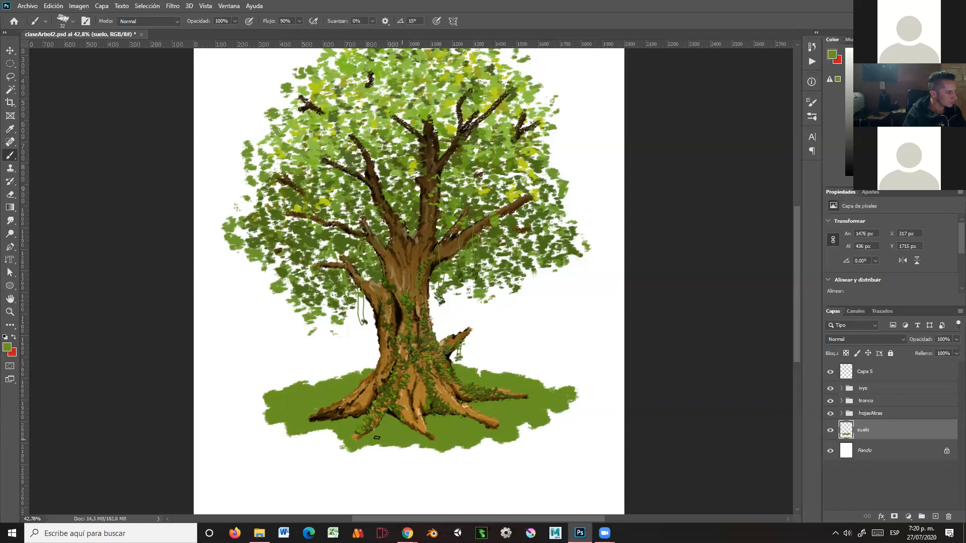
mouse_move(302, 435)
mouse_down()
mouse_move(268, 428)
mouse_move(273, 416)
mouse_up()
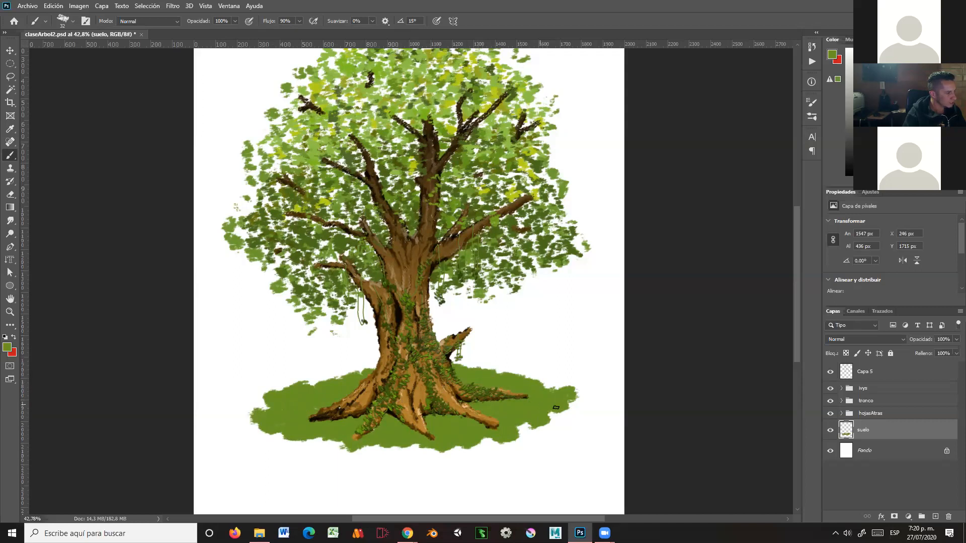
mouse_move(483, 440)
mouse_down()
mouse_move(296, 444)
mouse_move(244, 426)
mouse_move(265, 415)
mouse_move(237, 419)
mouse_move(264, 403)
mouse_up()
mouse_move(463, 383)
mouse_down()
mouse_move(496, 375)
mouse_move(590, 407)
mouse_move(536, 419)
mouse_up()
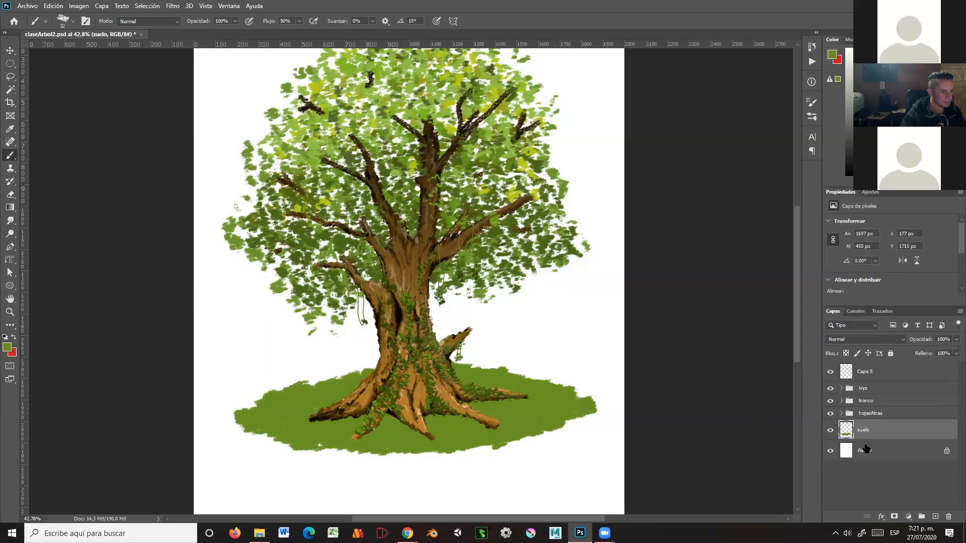
Add a new layer above suelo and paint darker green shadow strokes beside the roots and across the grass
click(935, 516)
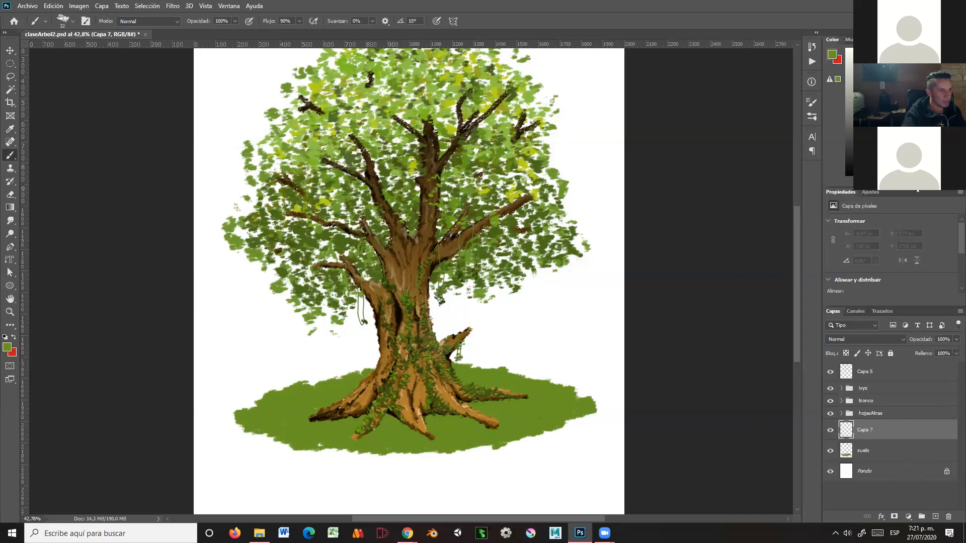
click(929, 129)
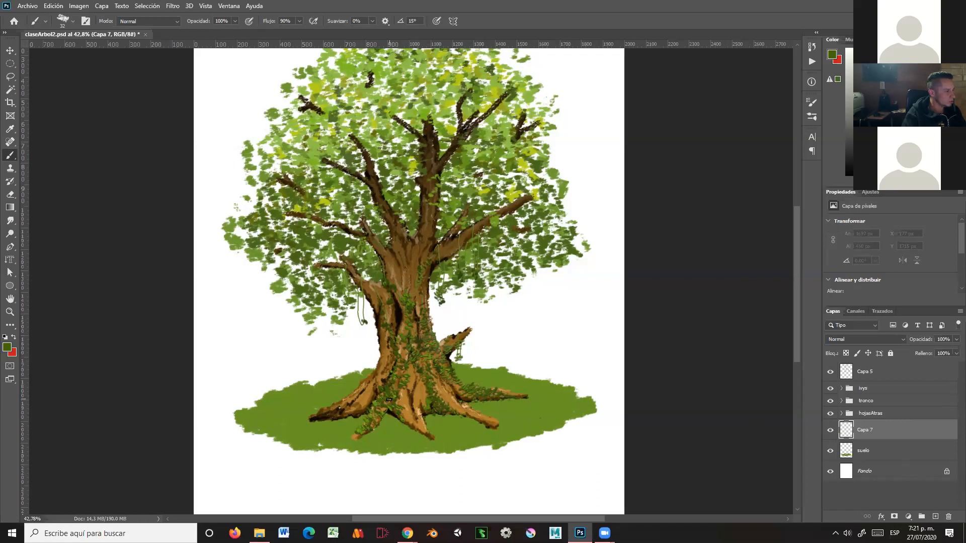
drag(367, 410, 350, 417)
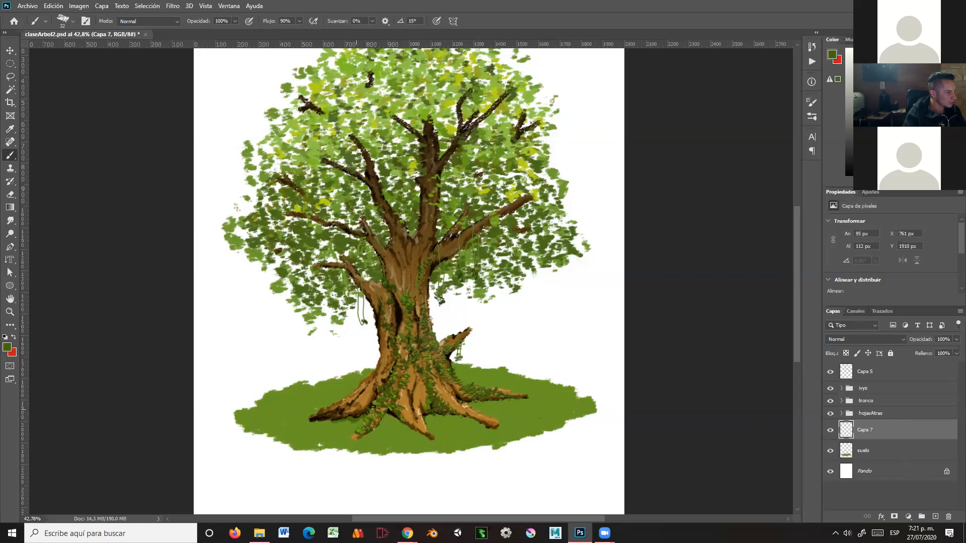
mouse_move(378, 410)
mouse_down()
mouse_move(415, 411)
mouse_move(419, 421)
mouse_move(427, 410)
mouse_move(476, 405)
mouse_up()
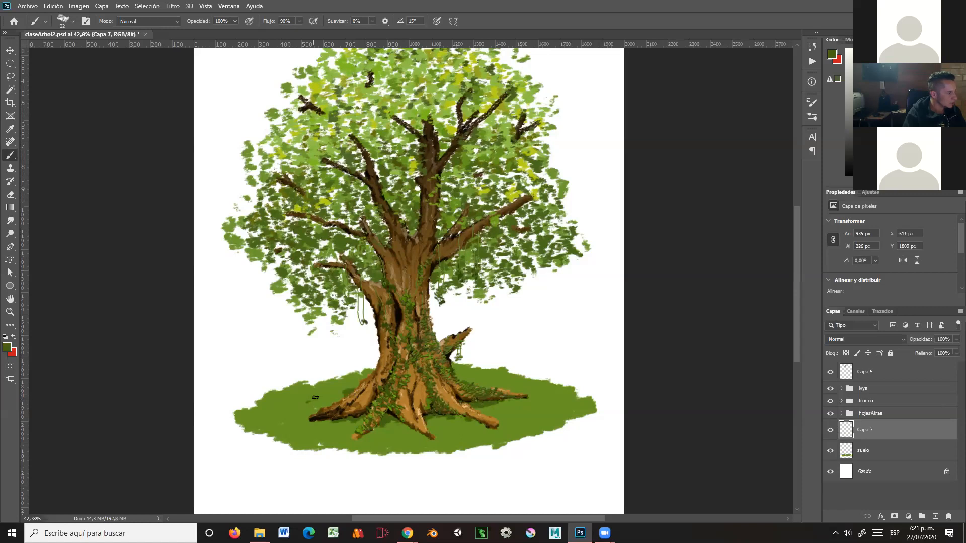
drag(306, 398, 293, 401)
mouse_move(345, 433)
mouse_down()
mouse_move(247, 412)
mouse_move(272, 428)
mouse_up()
drag(470, 376, 541, 405)
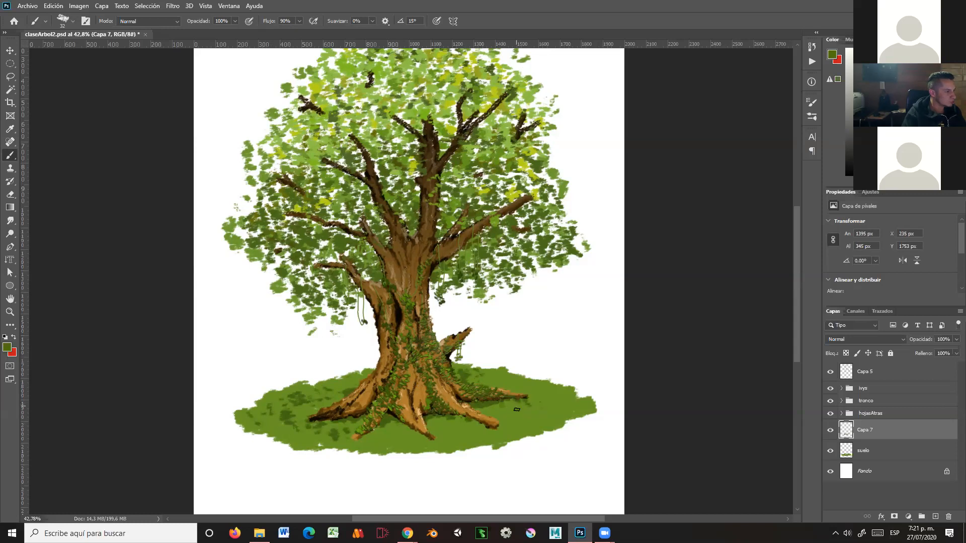
drag(534, 395, 551, 403)
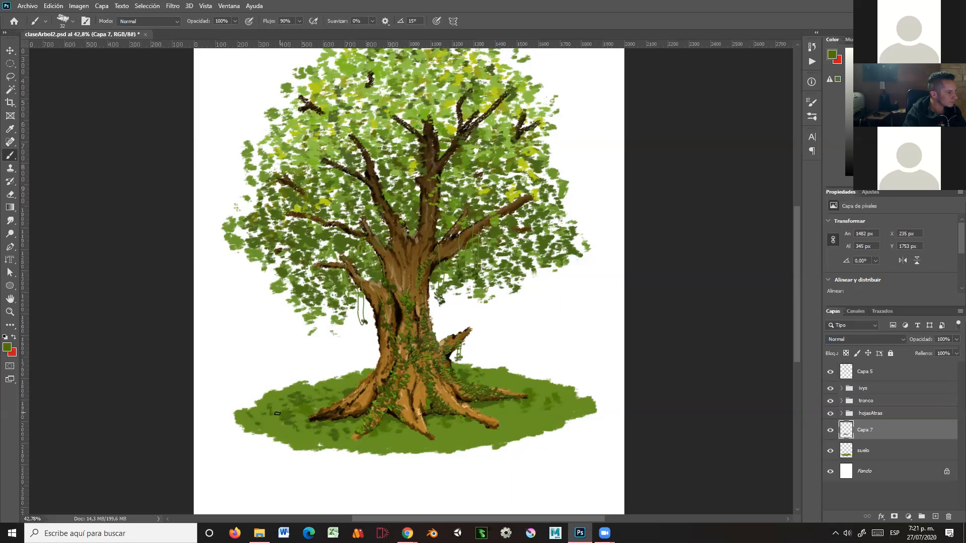
drag(250, 415, 246, 418)
Paint very dark green tufts over both sides of the grass and between the roots for deeper shadows
alt+click(513, 408)
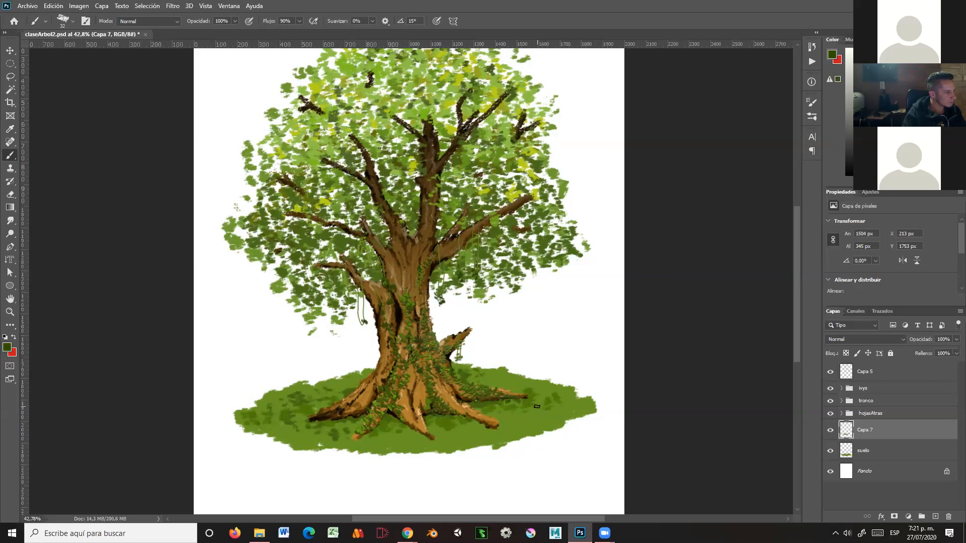
mouse_move(550, 405)
mouse_down()
mouse_move(555, 396)
mouse_move(576, 408)
mouse_up()
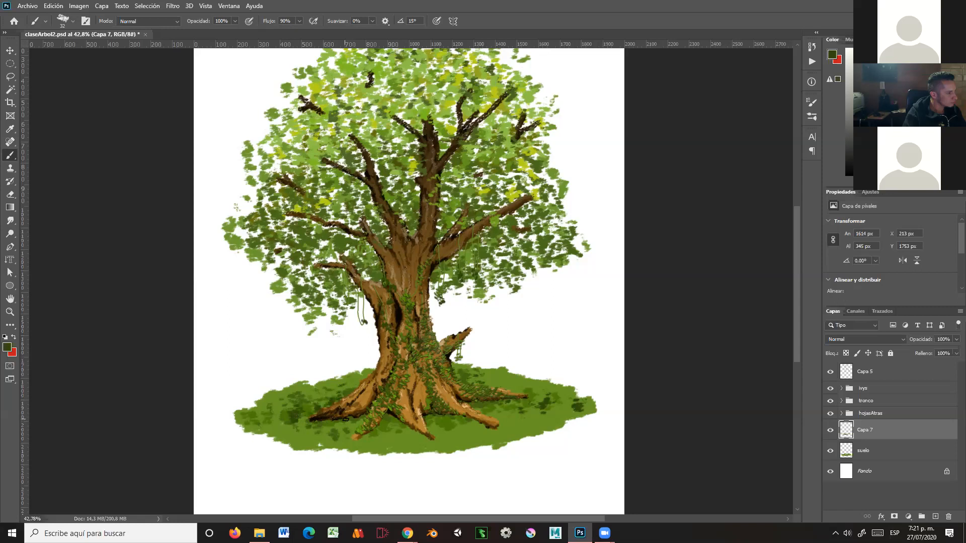
drag(386, 413, 425, 419)
drag(500, 376, 536, 393)
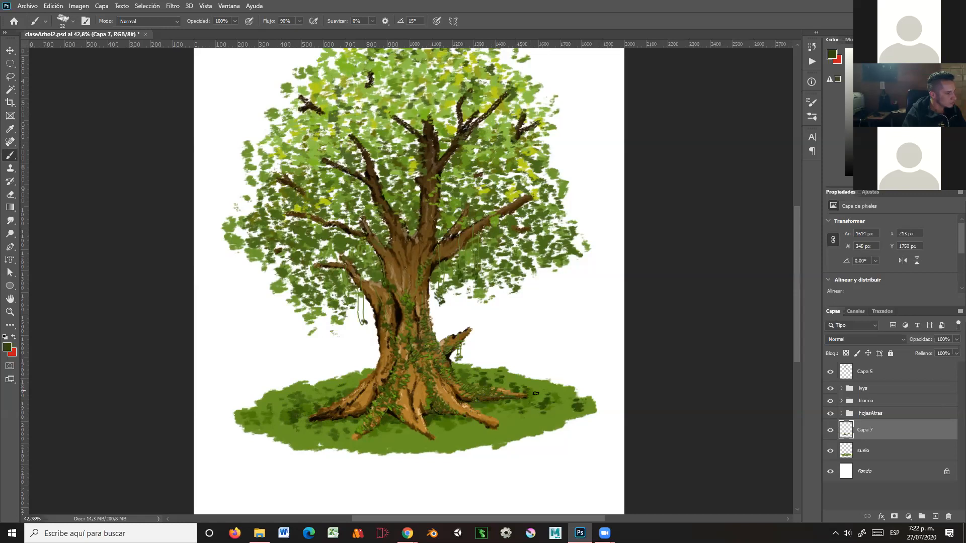
click(497, 418)
mouse_move(437, 425)
mouse_down()
mouse_move(427, 438)
mouse_move(412, 433)
mouse_up()
drag(353, 427, 348, 424)
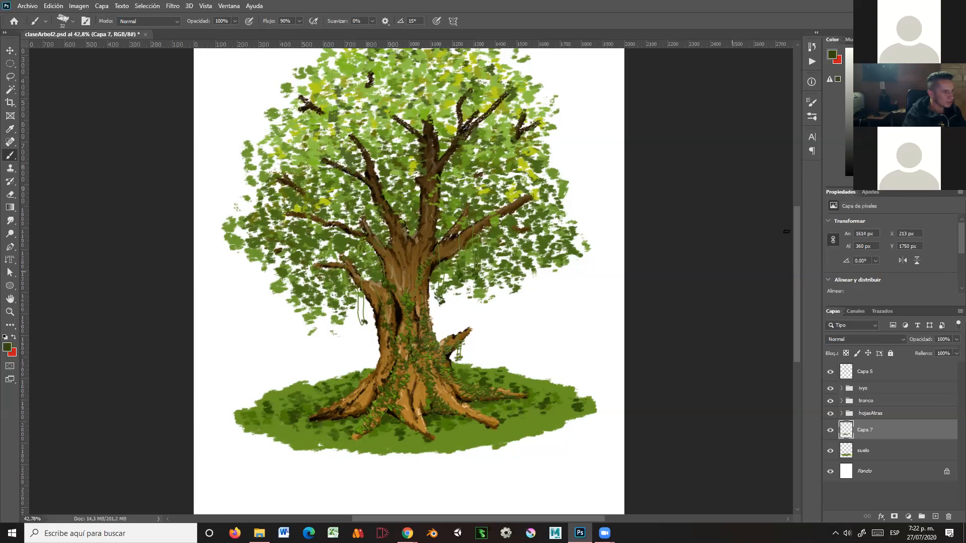
Vary the grass texture with more strokes, alternating near-black green with mid and dark greens sampled from the ground
alt+click(447, 381)
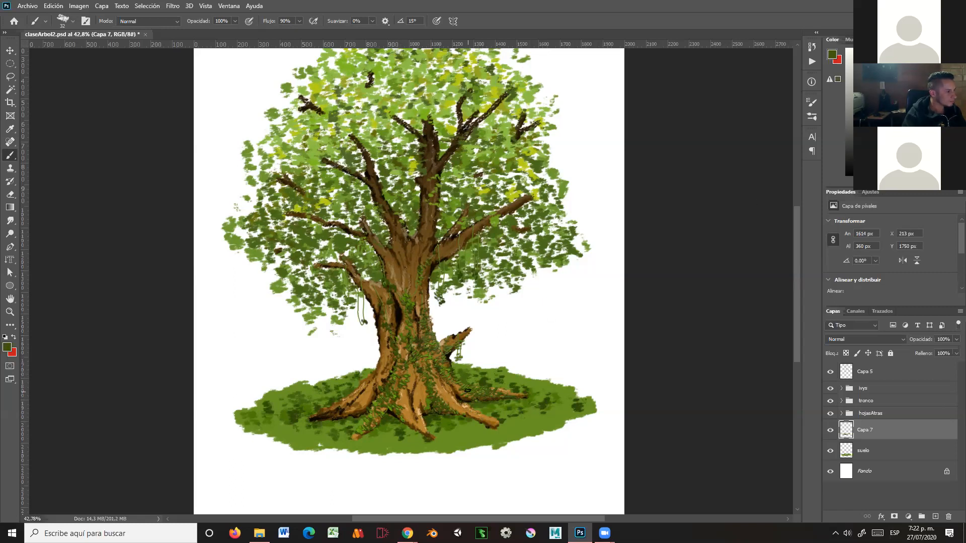
click(931, 146)
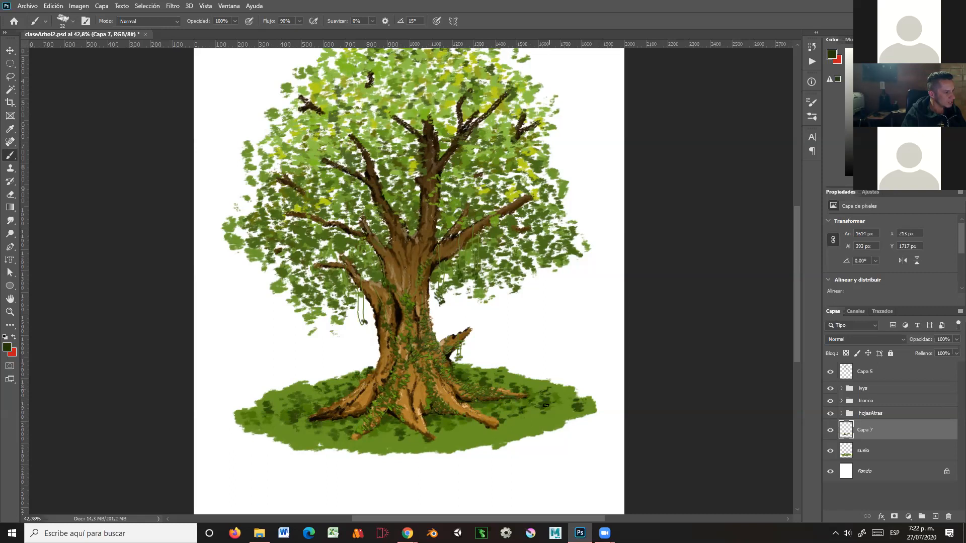
alt+click(570, 389)
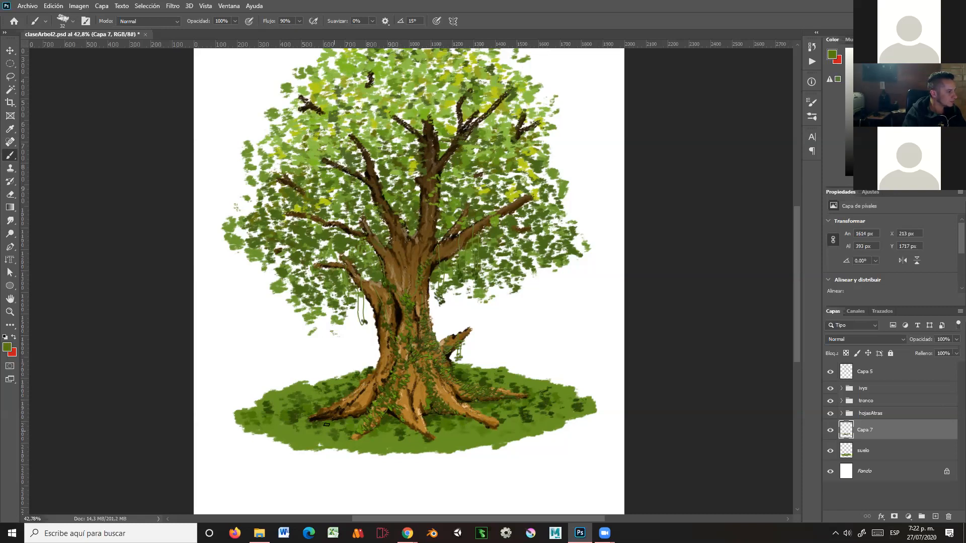
alt+click(280, 419)
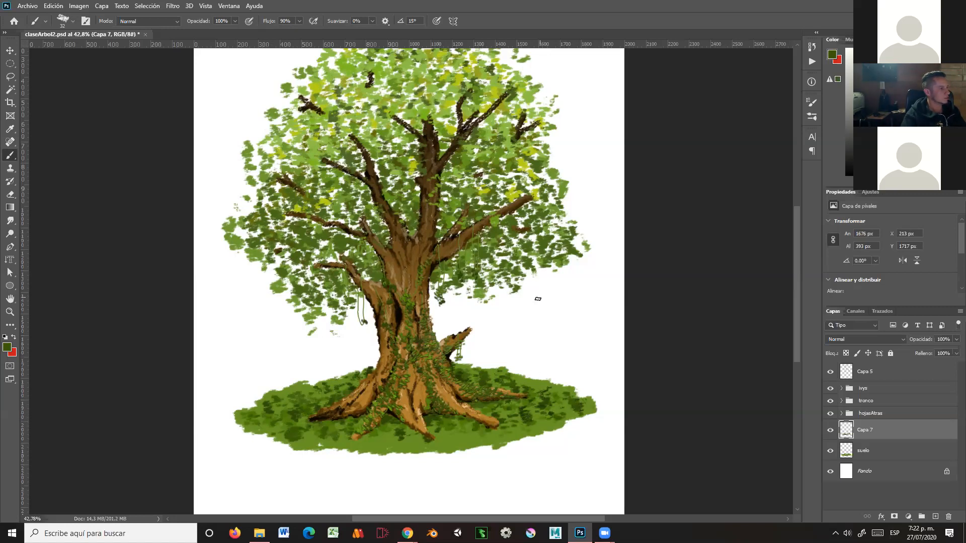
Add a new layer directly above Fondo and draw a circular selection about 1917 px in diameter around the tree's crown
drag(522, 286, 556, 338)
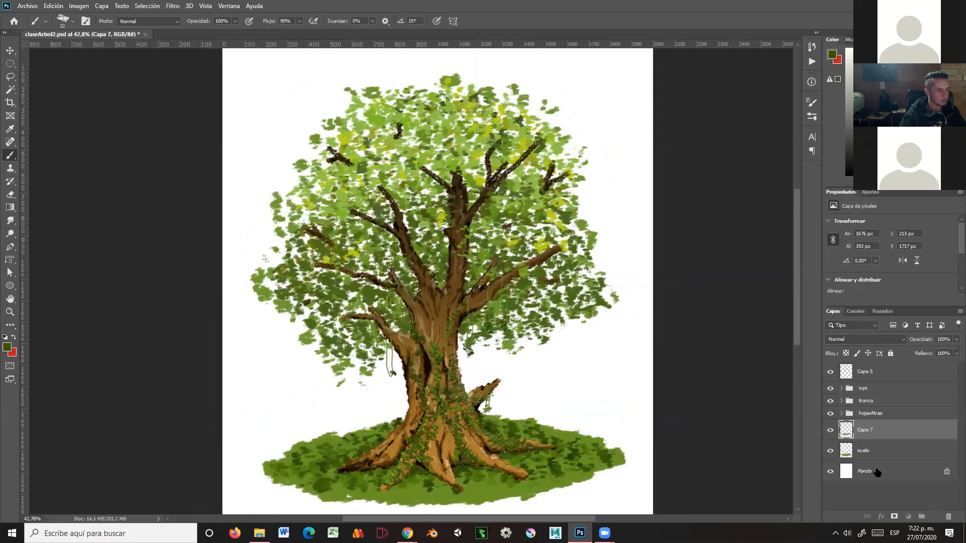
click(878, 473)
click(936, 517)
mouse_move(414, 278)
mouse_down()
mouse_move(423, 281)
mouse_move(407, 291)
mouse_up()
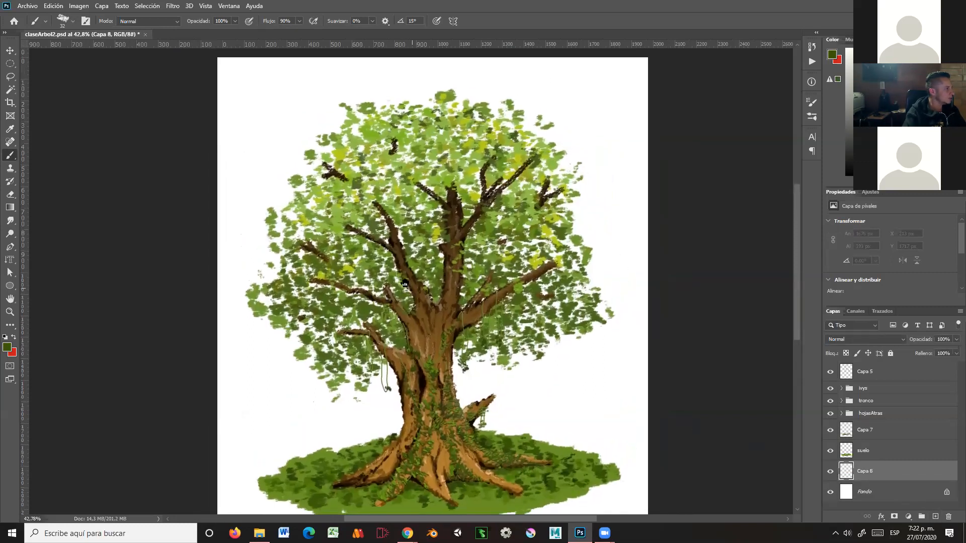
click(9, 63)
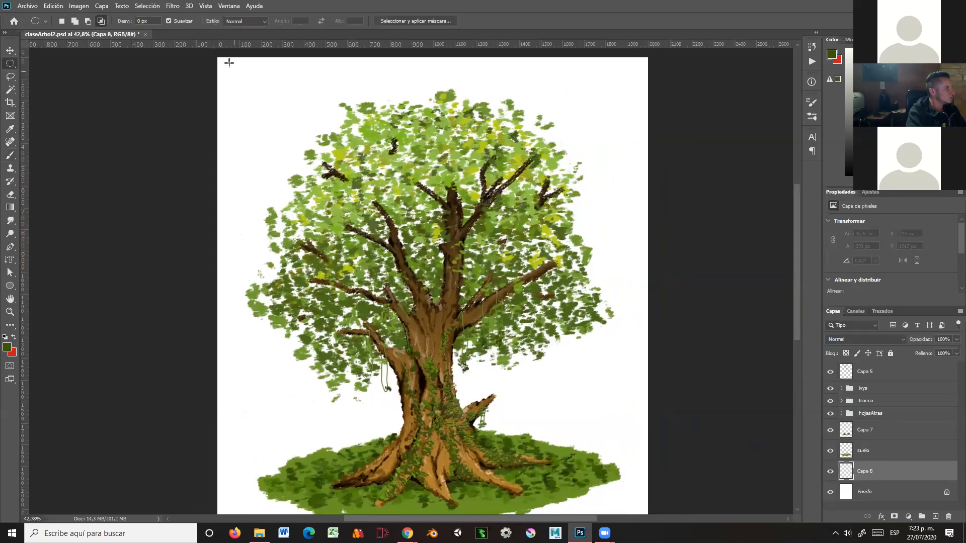
drag(217, 56, 635, 407)
Edit the gradient for the circular backdrop and set its starting colour stop to yellow #fff557
drag(503, 360, 843, 363)
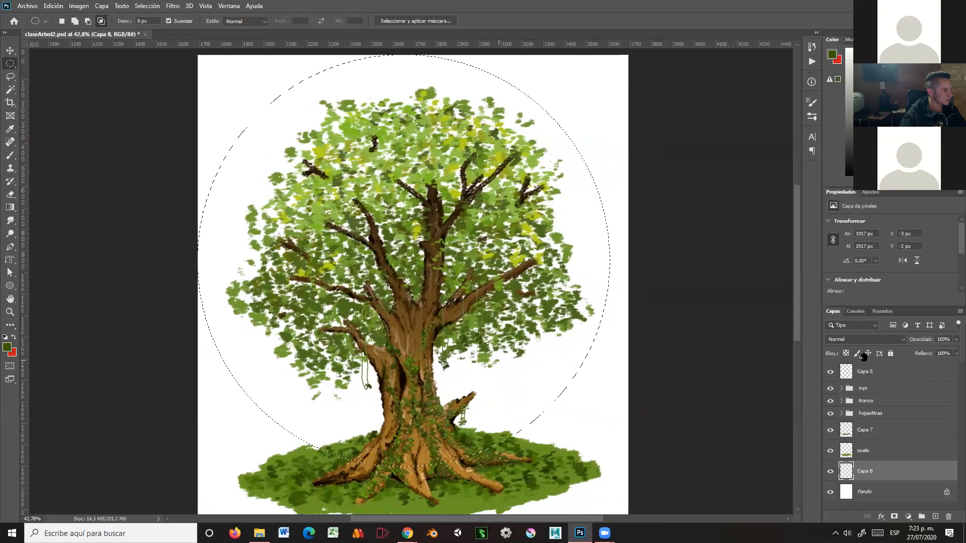
drag(731, 334, 744, 323)
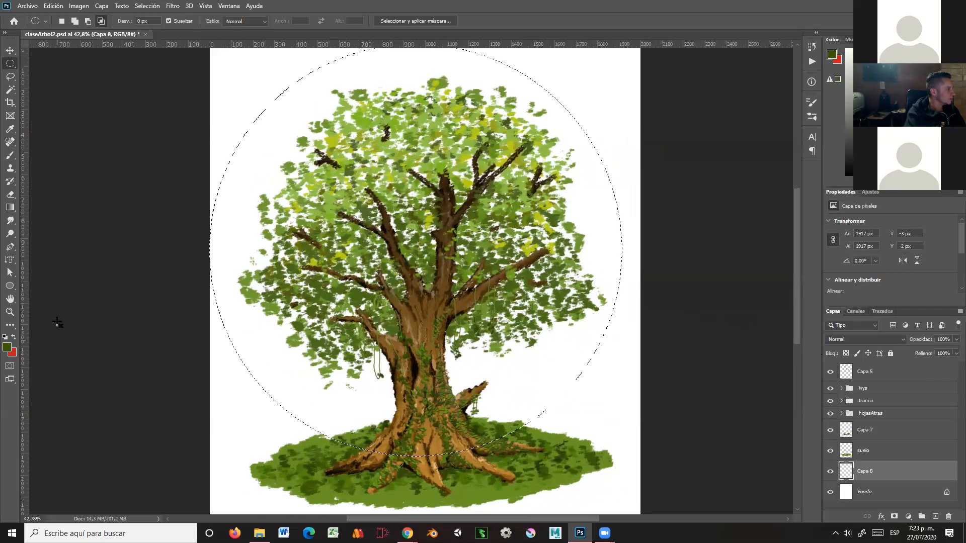
click(10, 209)
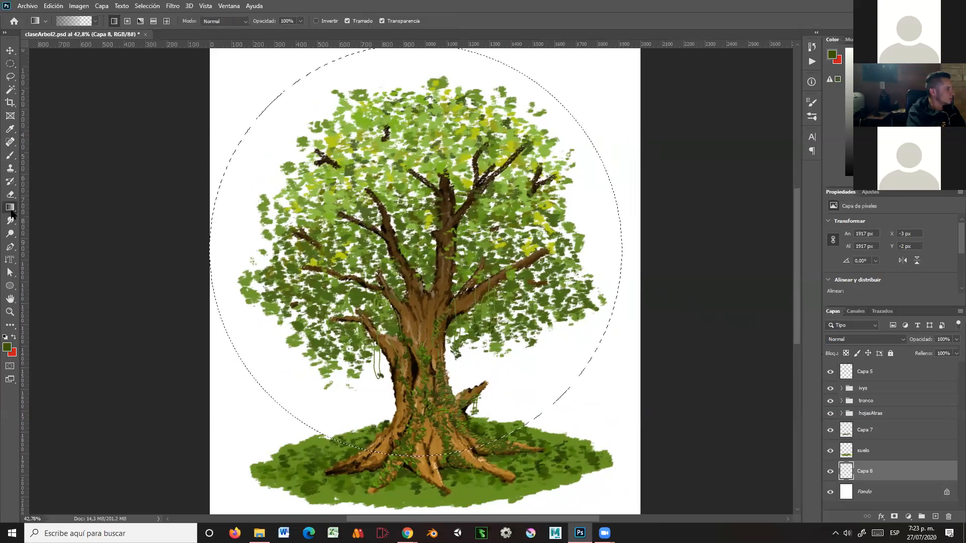
key(i)
click(75, 21)
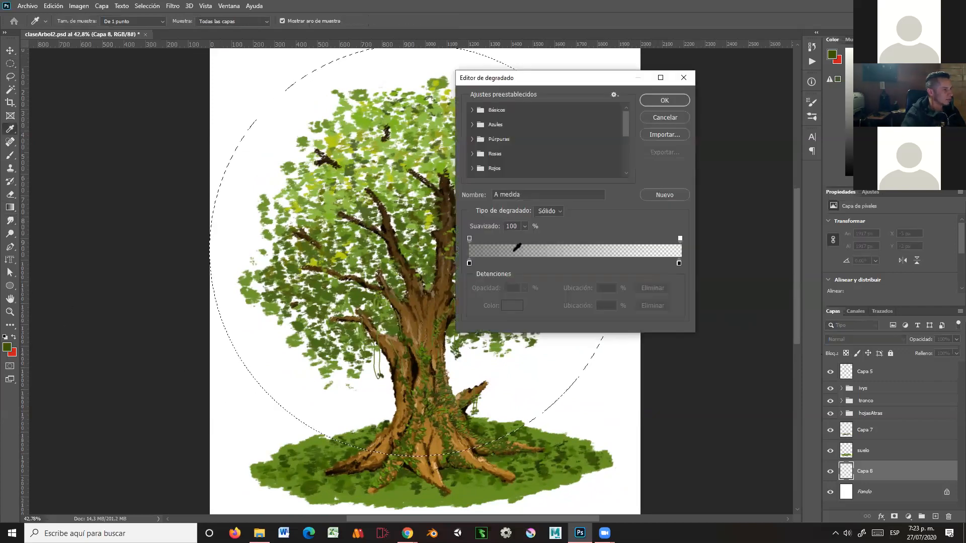
click(469, 263)
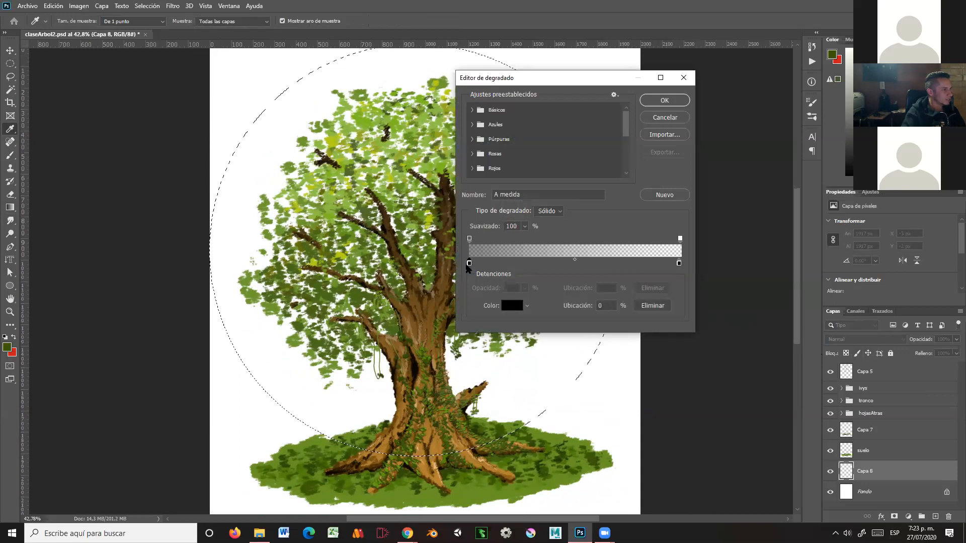
click(513, 305)
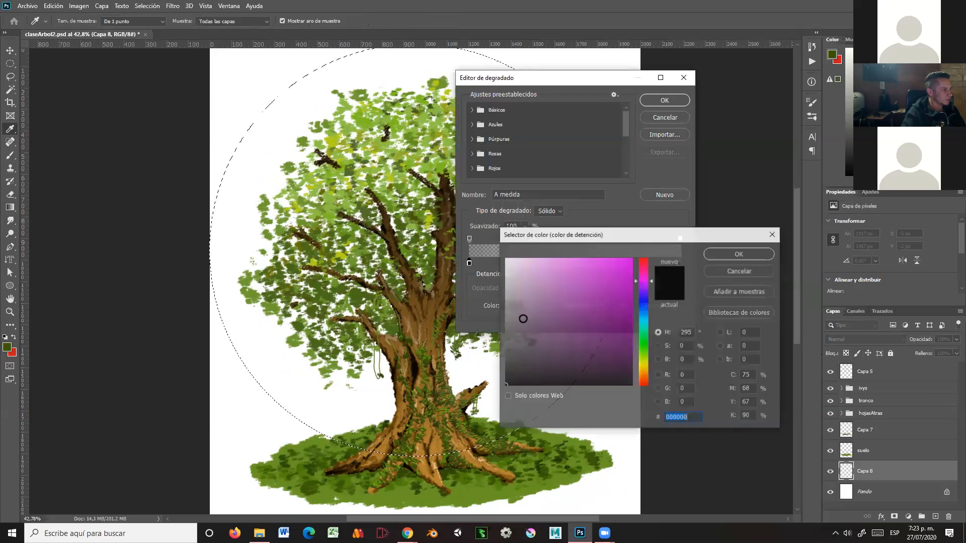
click(645, 366)
click(578, 281)
drag(578, 282, 595, 260)
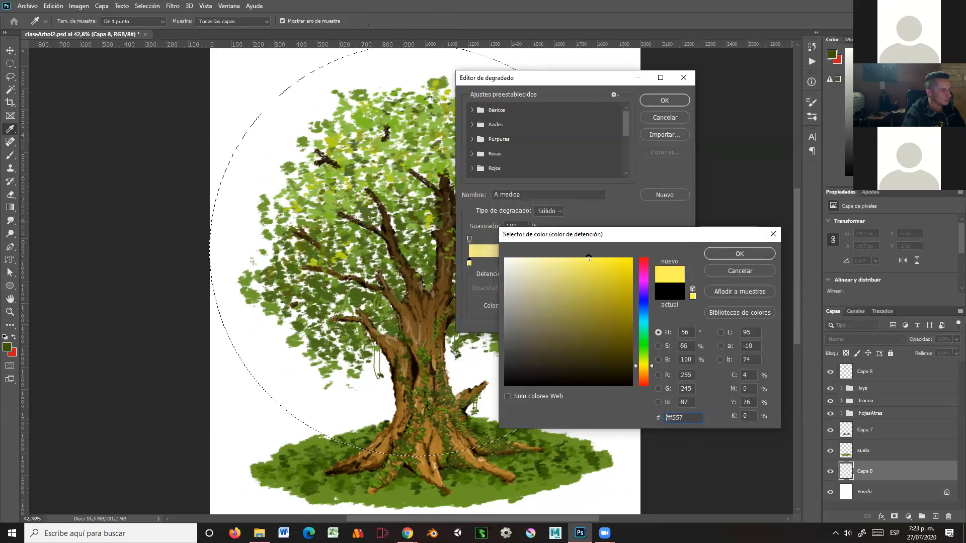
click(739, 254)
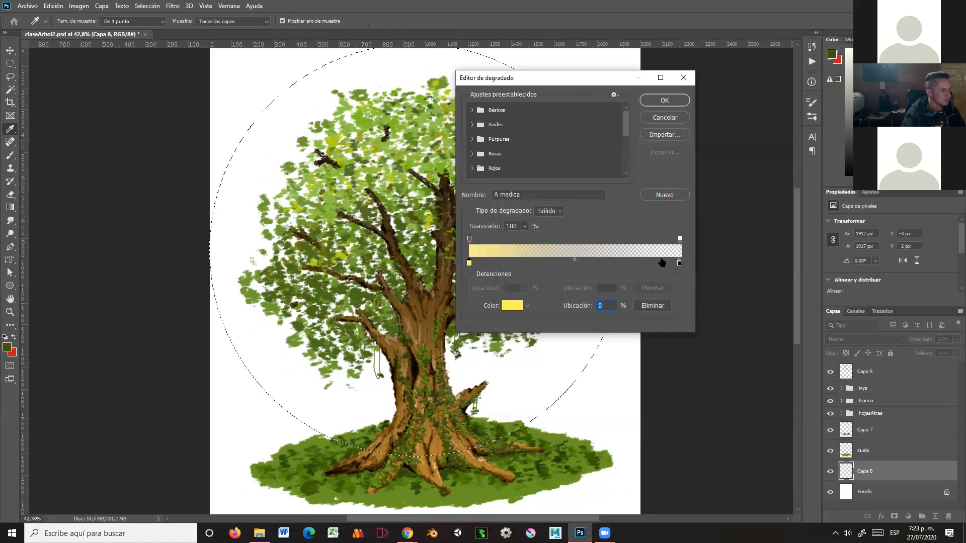
Make the gradient fully opaque by setting both its opacity stops to 100%
click(469, 239)
drag(525, 291, 569, 303)
click(680, 240)
drag(524, 291, 609, 304)
Set the gradient's end colour stop to light blue #51aef6
click(679, 263)
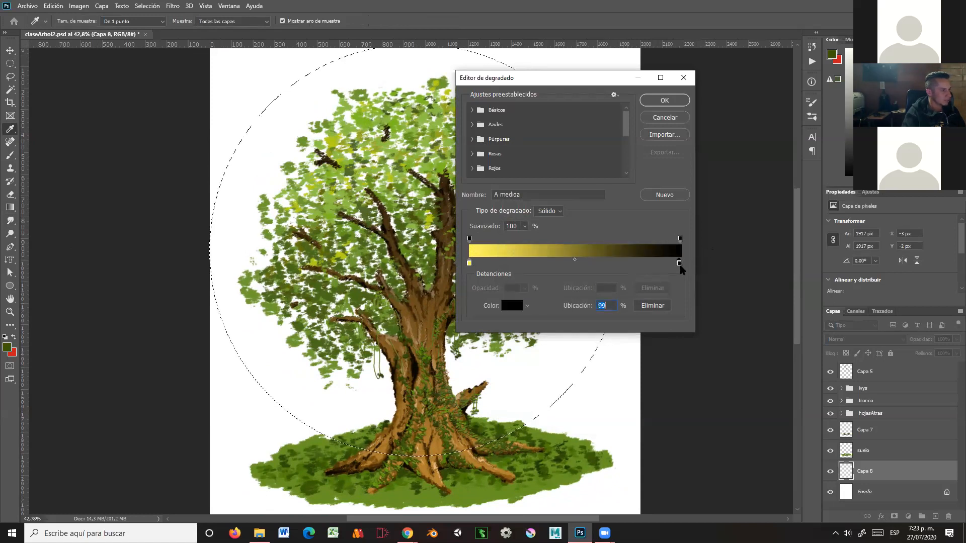
click(512, 306)
drag(572, 275, 590, 262)
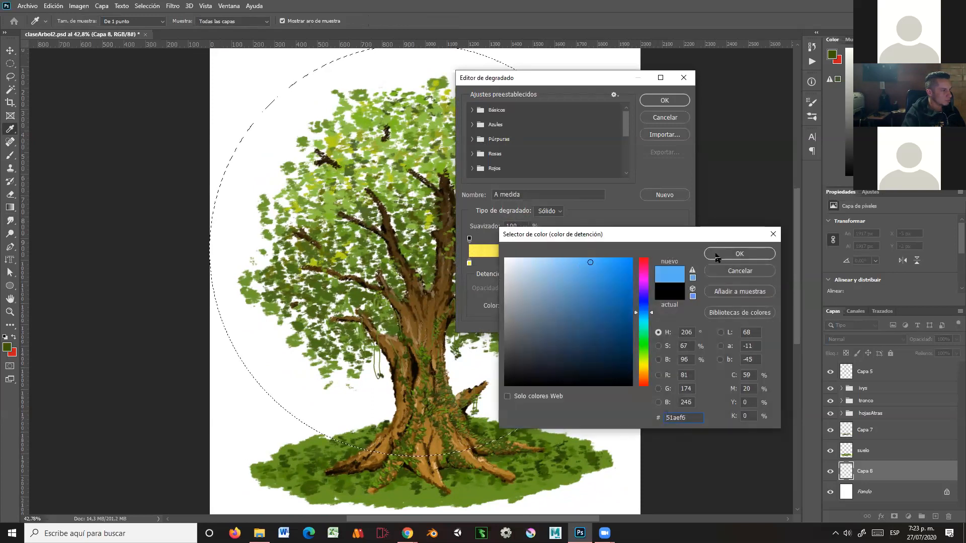
click(717, 255)
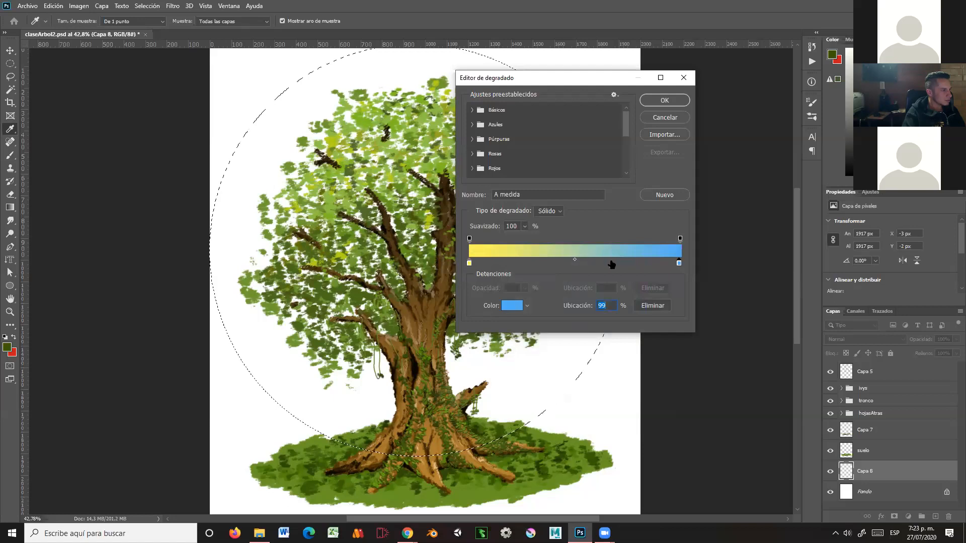
Shift the gradient's colour midpoint to 44% and the blue stop to 96%, and accept the gradient
drag(575, 260, 562, 260)
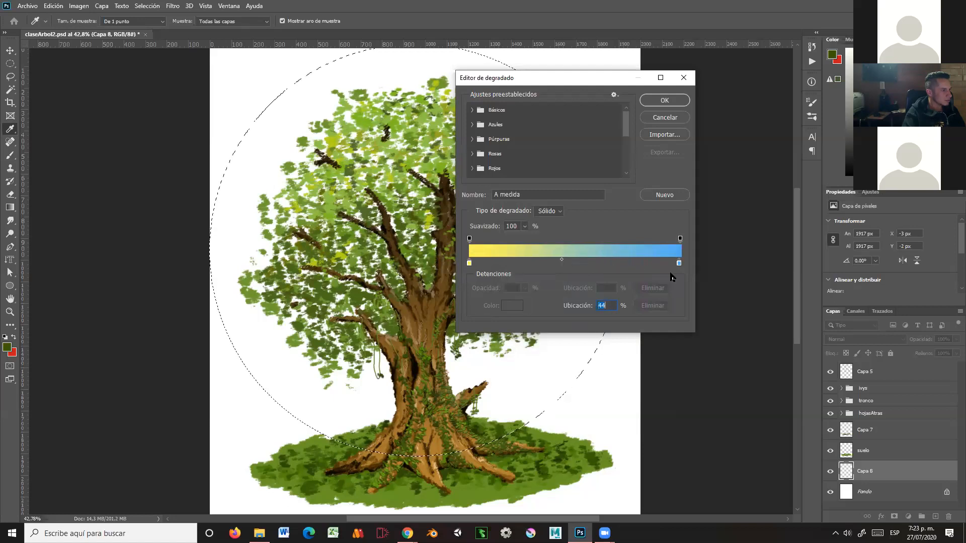
drag(679, 262, 672, 263)
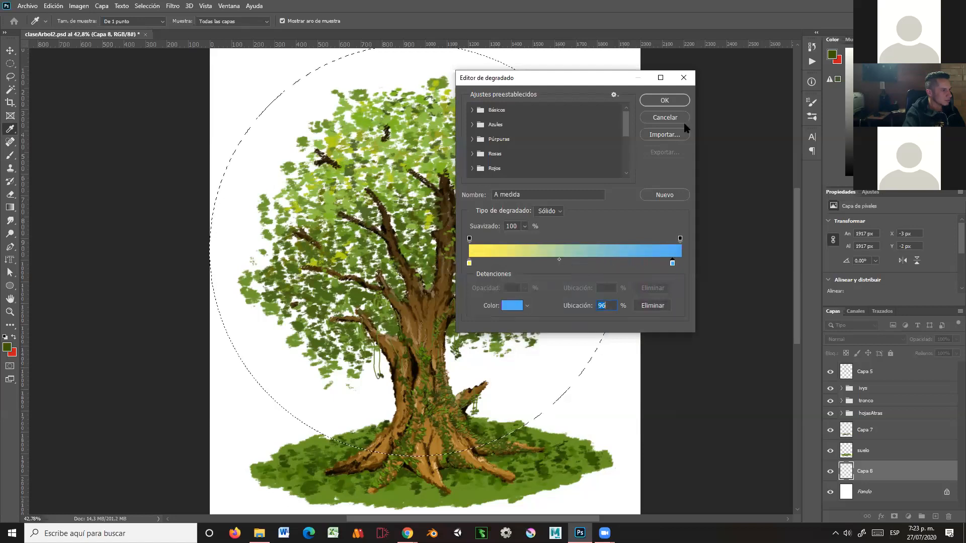
click(664, 101)
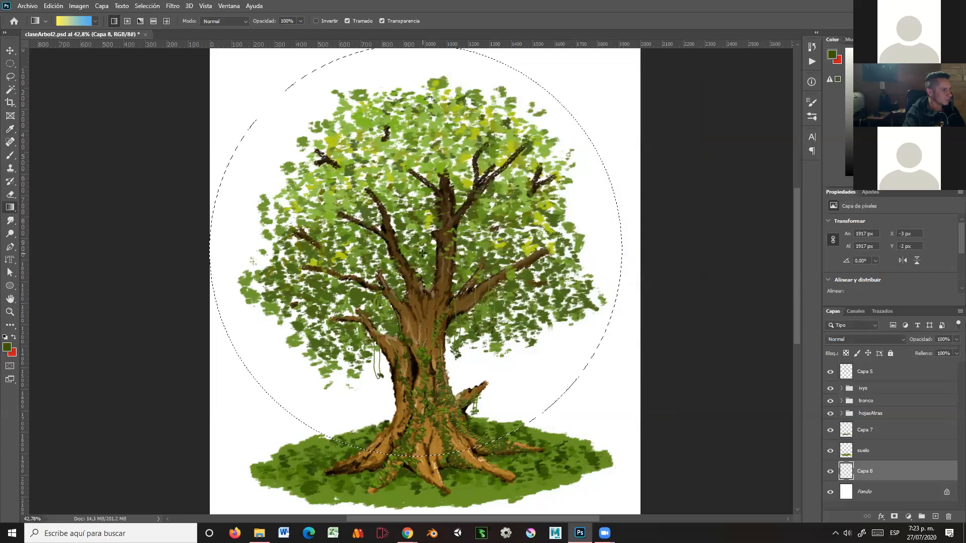
Try a linear yellow-to-blue gradient running diagonally across the circular selection, and undo it
drag(424, 248, 568, 181)
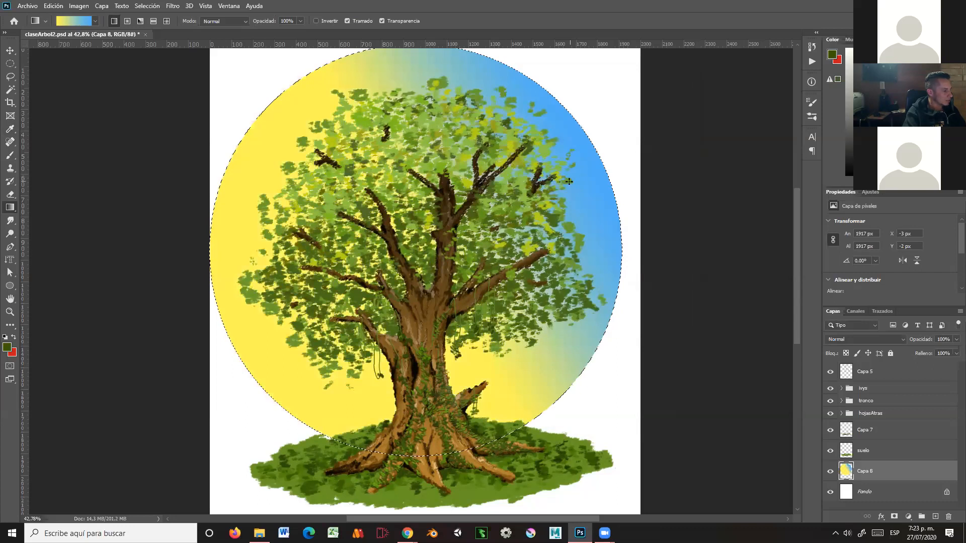
key(ctrl+z)
Switch to a radial gradient and fill the circular selection with a yellow glow spreading from the trunk into blue
click(128, 22)
drag(435, 249, 588, 199)
drag(498, 285, 568, 260)
key(ctrl+z)
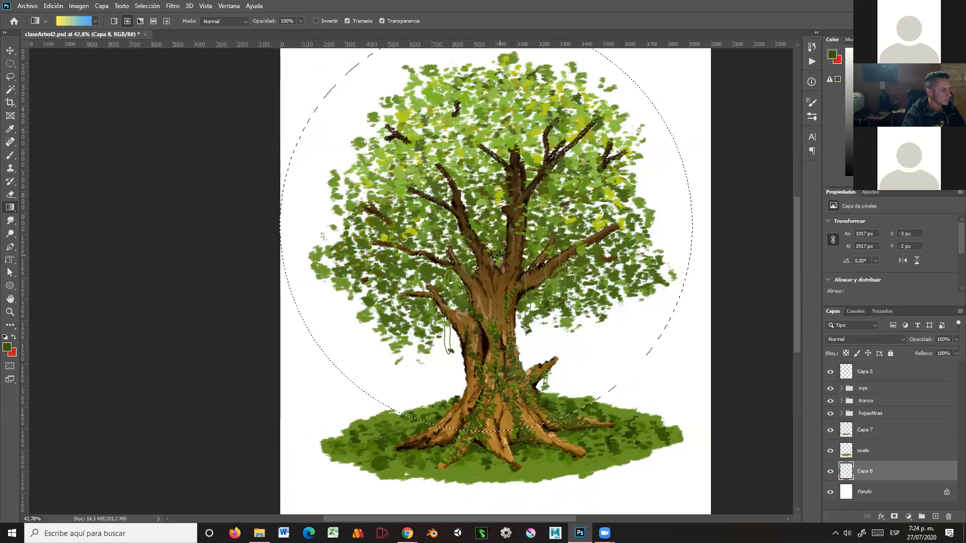
drag(501, 255, 612, 360)
drag(504, 317, 605, 376)
drag(495, 242, 574, 337)
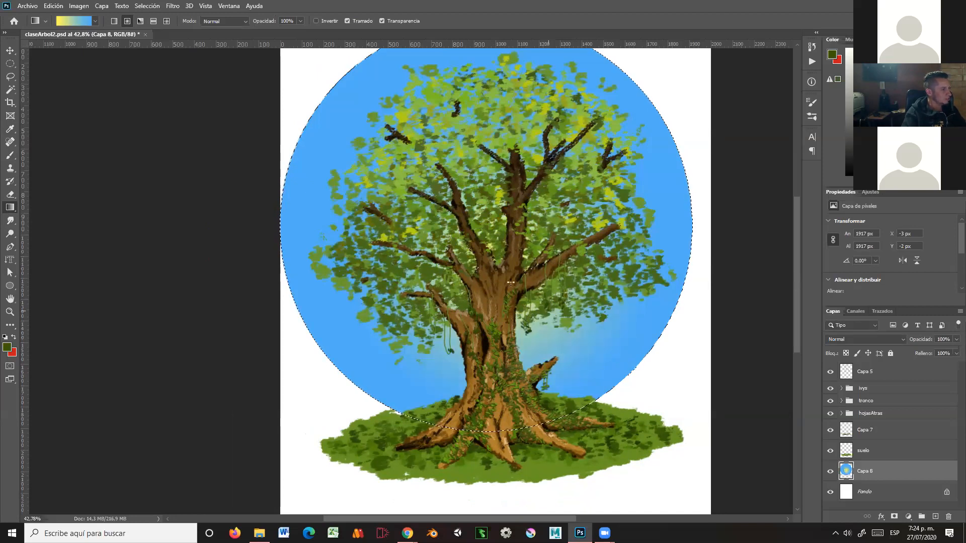
Widen the gradient's yellow area by moving the yellow colour stop and the starting opacity stop to about 24%
click(79, 23)
drag(469, 263, 518, 266)
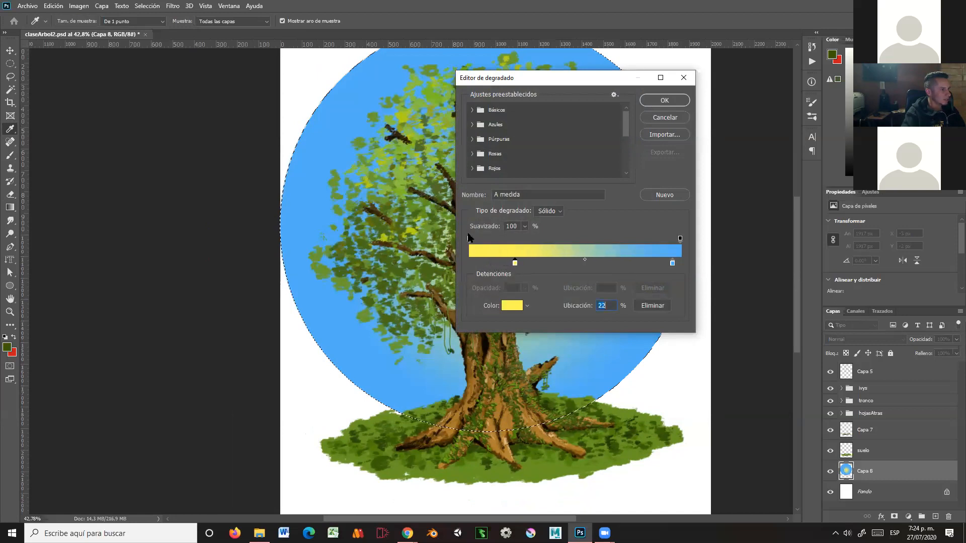
drag(470, 240, 519, 242)
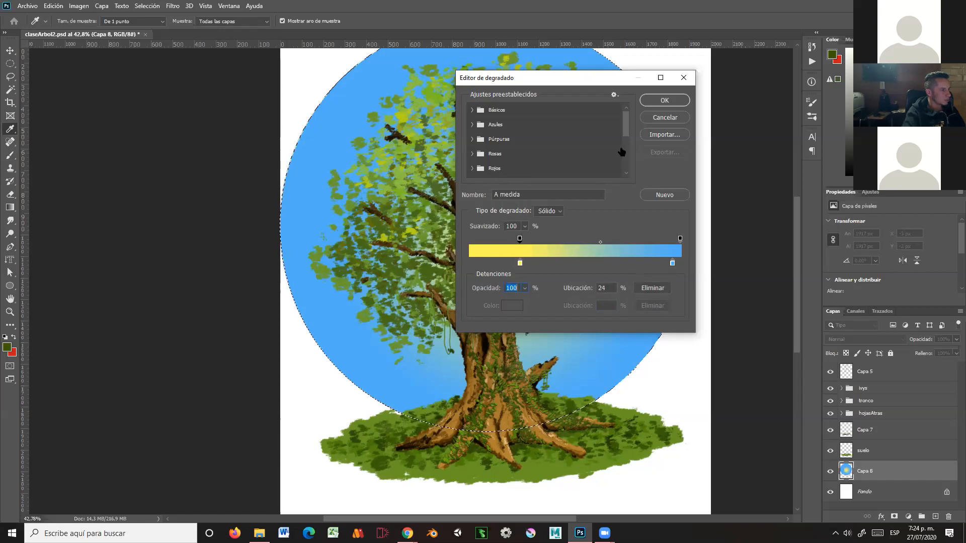
click(665, 100)
Refill the circle with the widened radial gradient centred low on the trunk, and deselect
drag(512, 252, 631, 372)
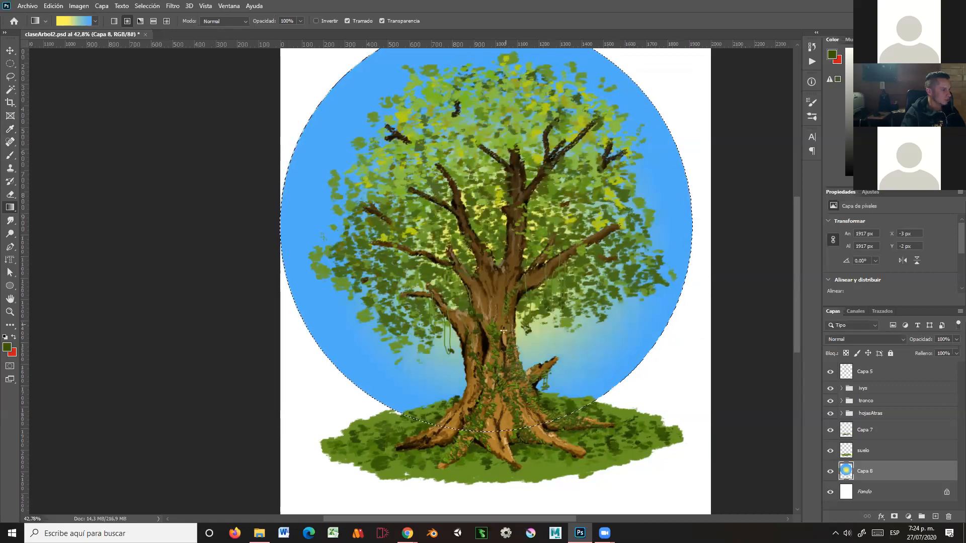
drag(489, 308, 402, 393)
key(ctrl+d)
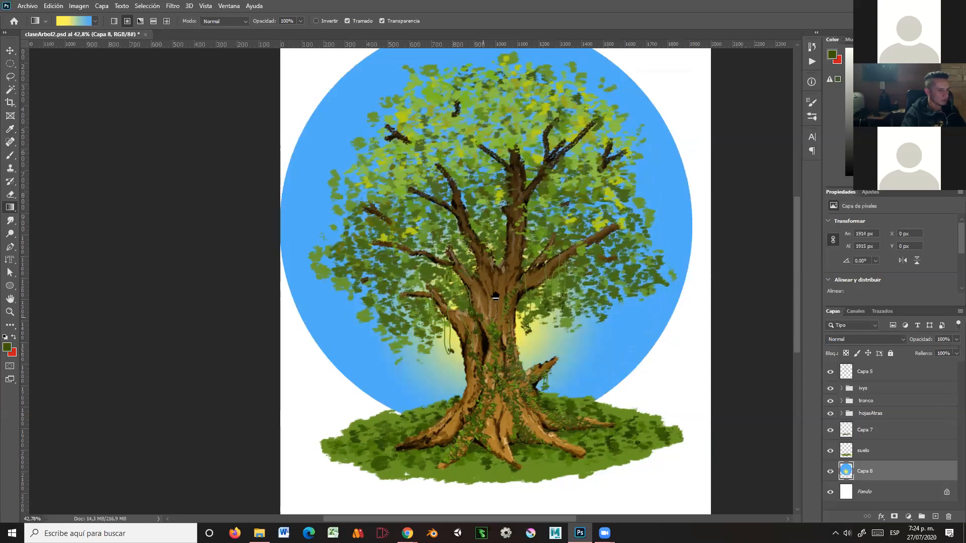
Move the gradient circle sideways to X 43 px so it sits centred behind the tree
drag(512, 273, 513, 304)
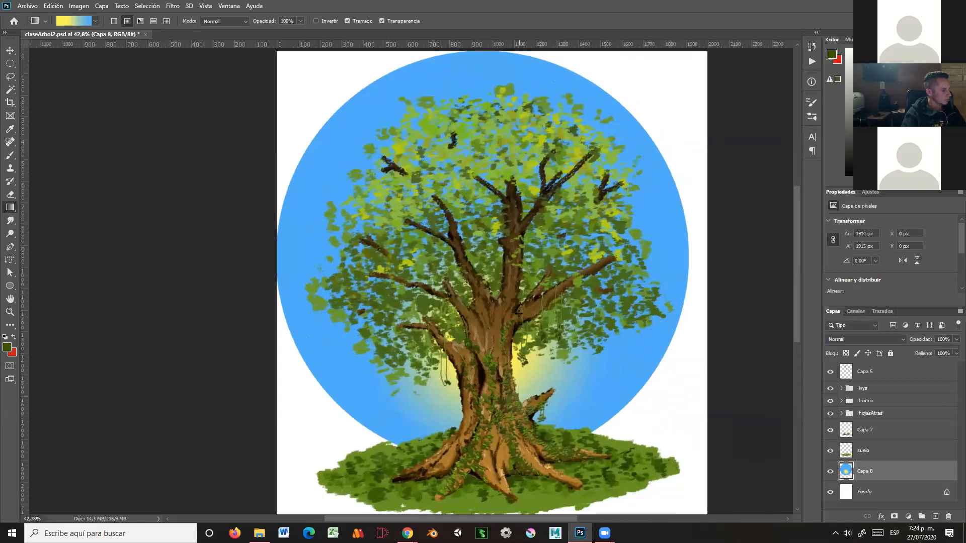
key(v)
drag(568, 345, 560, 394)
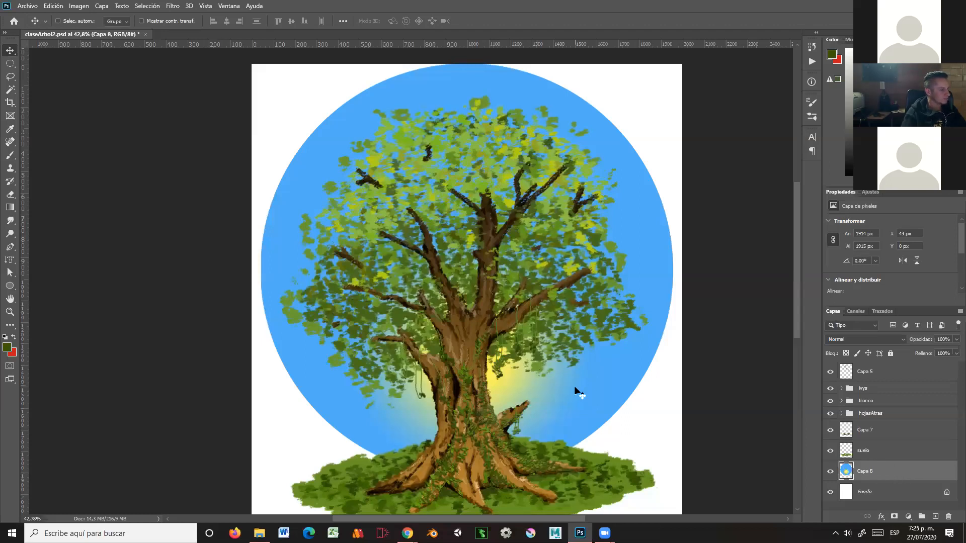
Add a Stroke layer style to the gradient circle, 27 px in size and positioned inside the edge
click(102, 9)
mouse_move(153, 109)
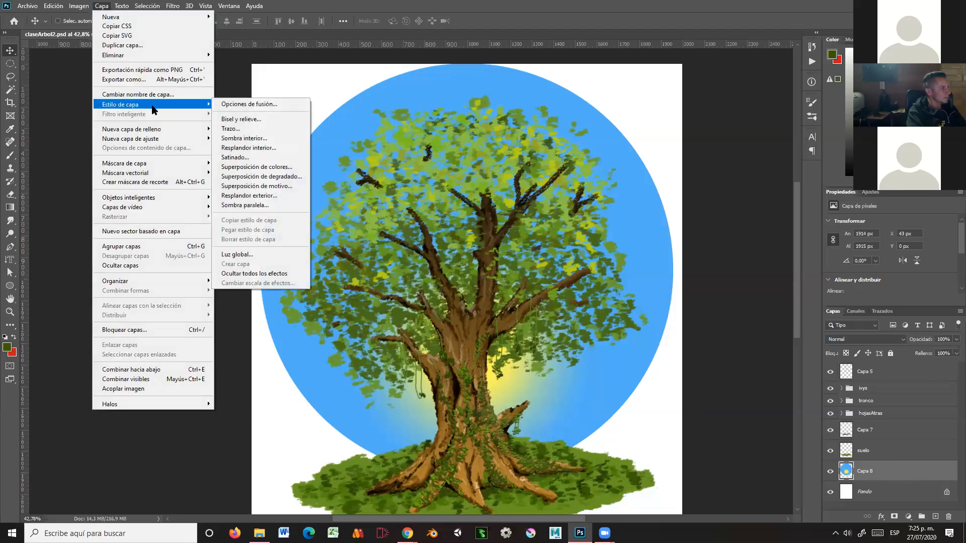
click(248, 132)
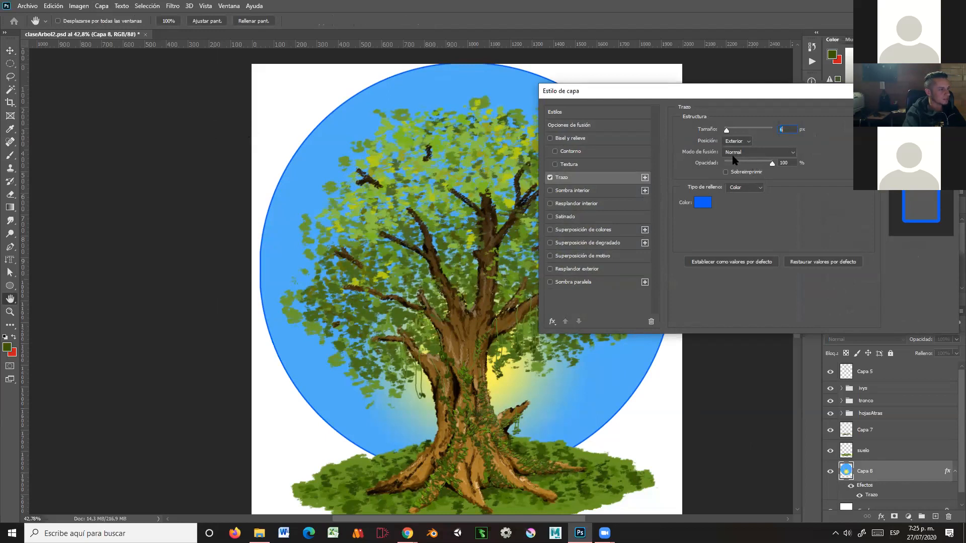
mouse_move(728, 132)
mouse_down()
mouse_move(743, 133)
mouse_move(732, 132)
mouse_up()
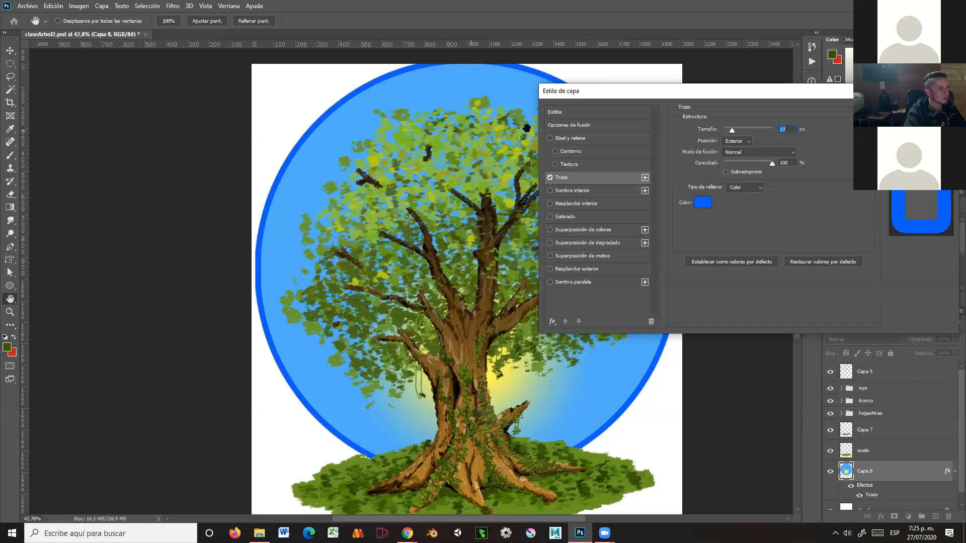
click(749, 145)
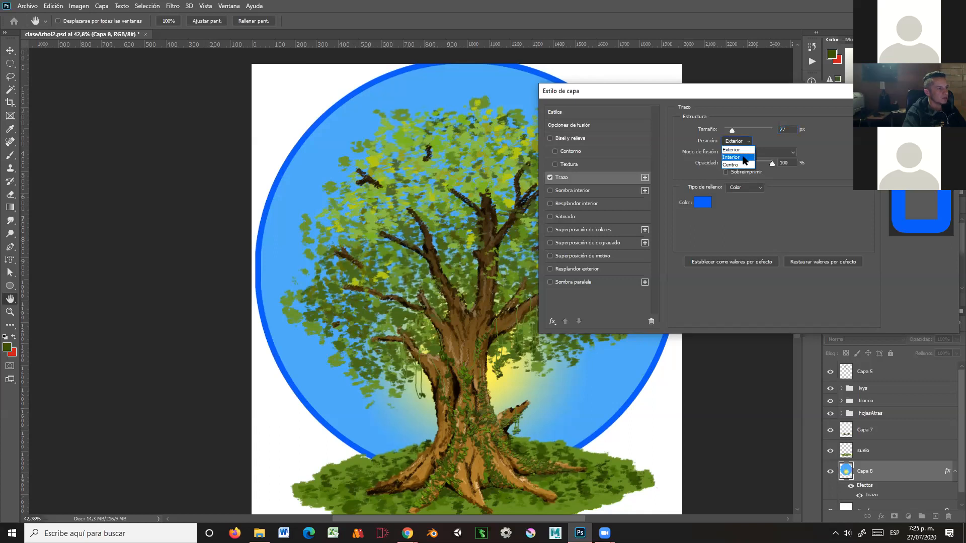
click(743, 158)
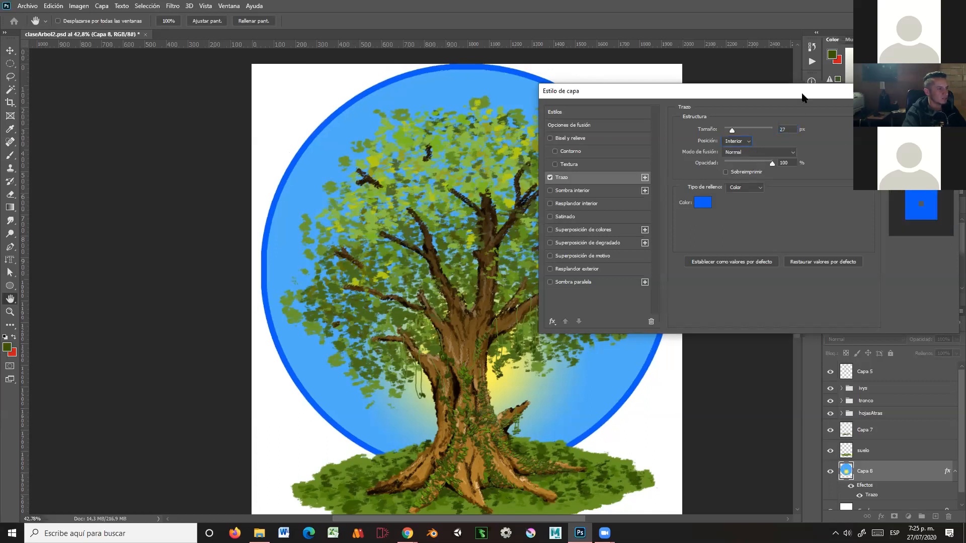
Set the circle's stroke colour to dark blue #084b6a after trying green tones
drag(802, 95, 824, 145)
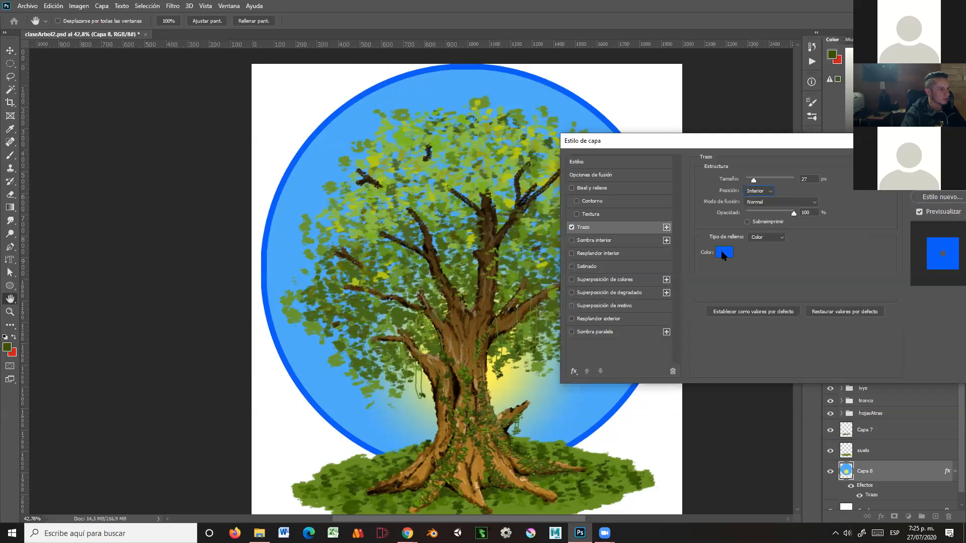
click(724, 252)
click(638, 354)
click(613, 283)
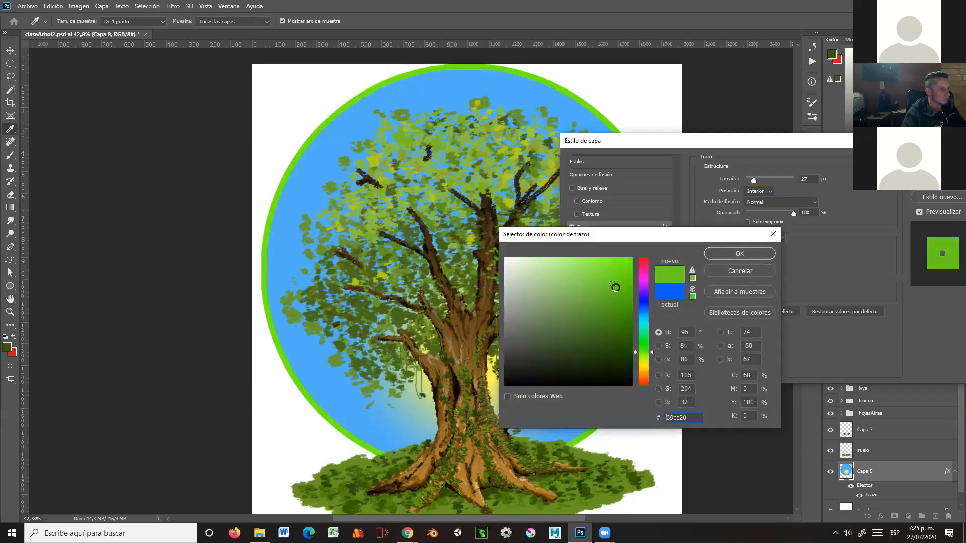
drag(652, 354, 618, 366)
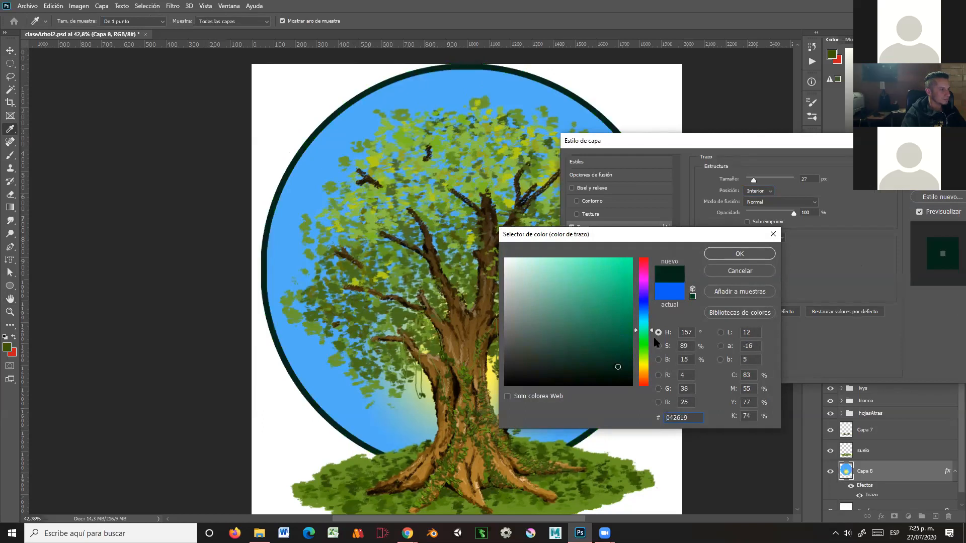
click(644, 301)
mouse_move(617, 367)
mouse_down()
mouse_move(610, 291)
mouse_move(648, 317)
mouse_move(622, 333)
mouse_up()
click(644, 320)
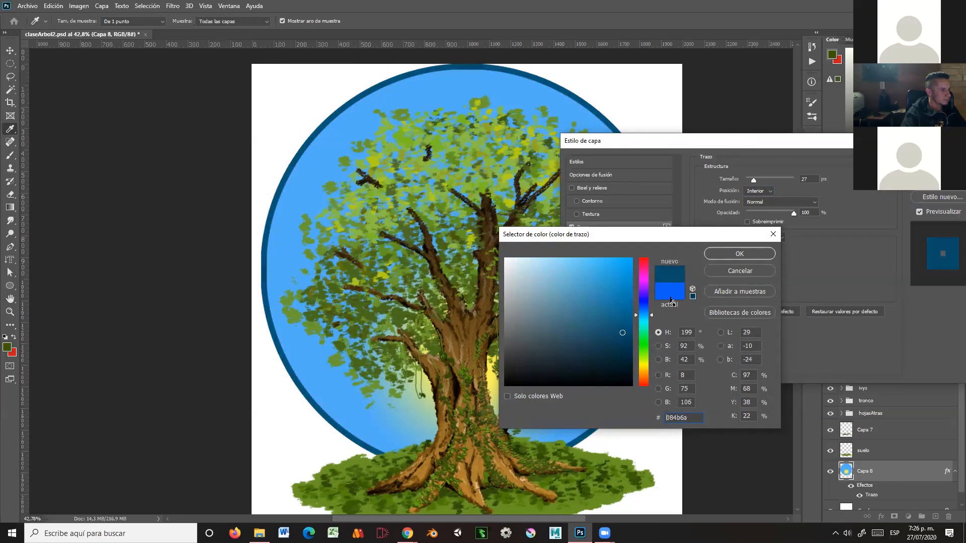
click(725, 255)
Reduce the circle's stroke size to 21 px and apply the layer style
drag(754, 182, 754, 183)
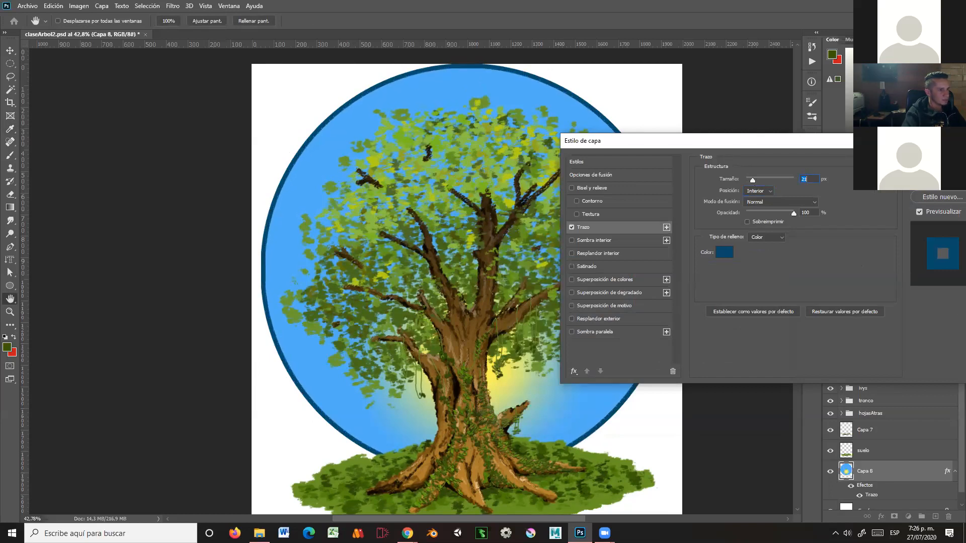
key(Return)
drag(596, 303, 589, 255)
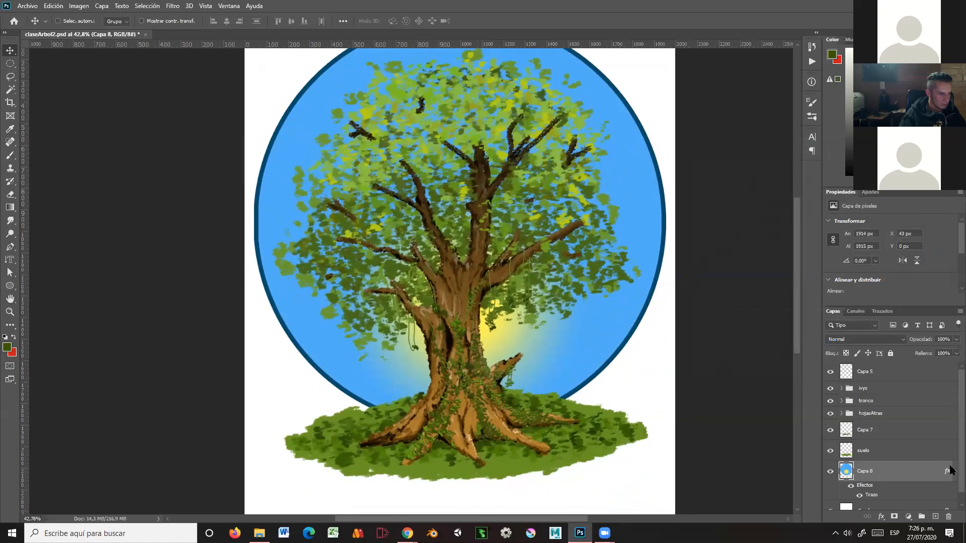
scroll(950, 470, down, 1)
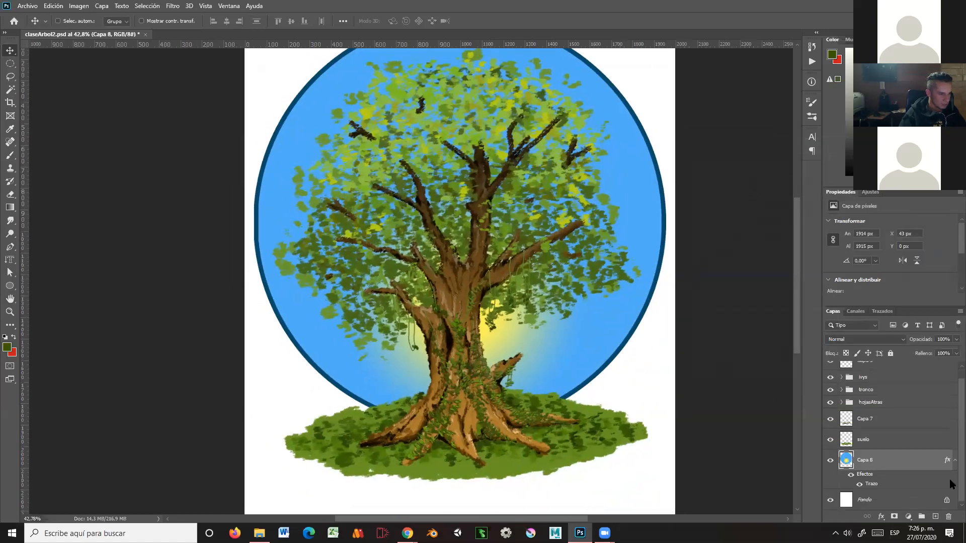
Paint dark green leaf strokes behind the branches on layer Capa 4 of the hojasAtras group
click(841, 403)
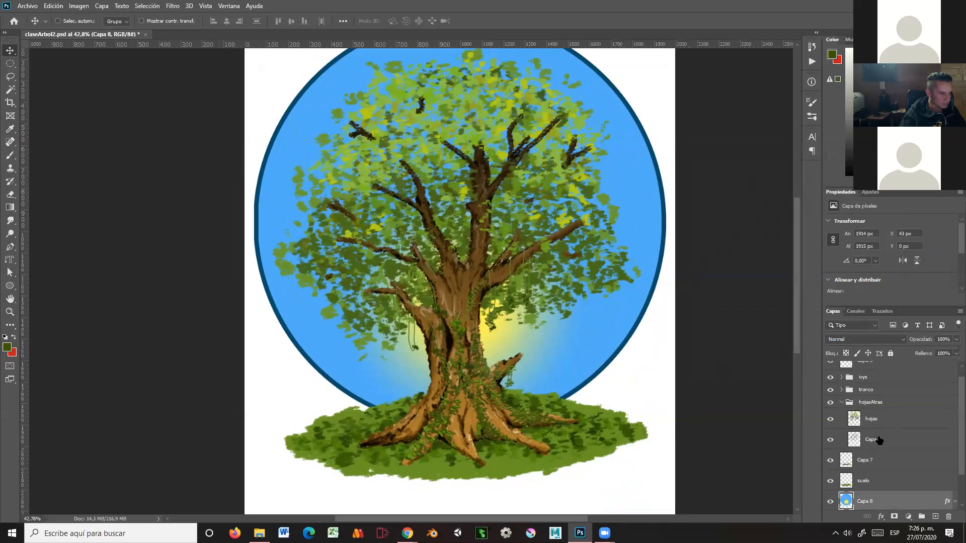
click(878, 440)
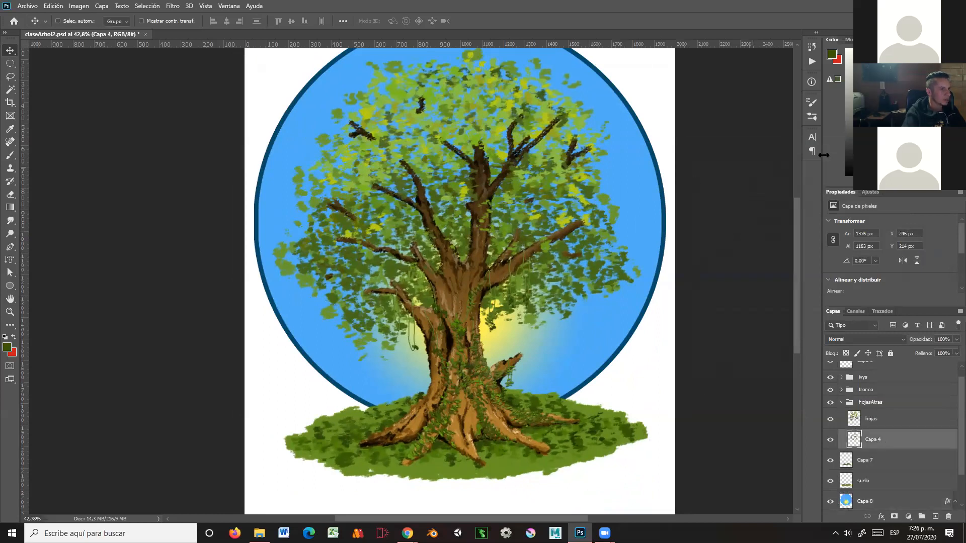
key(b)
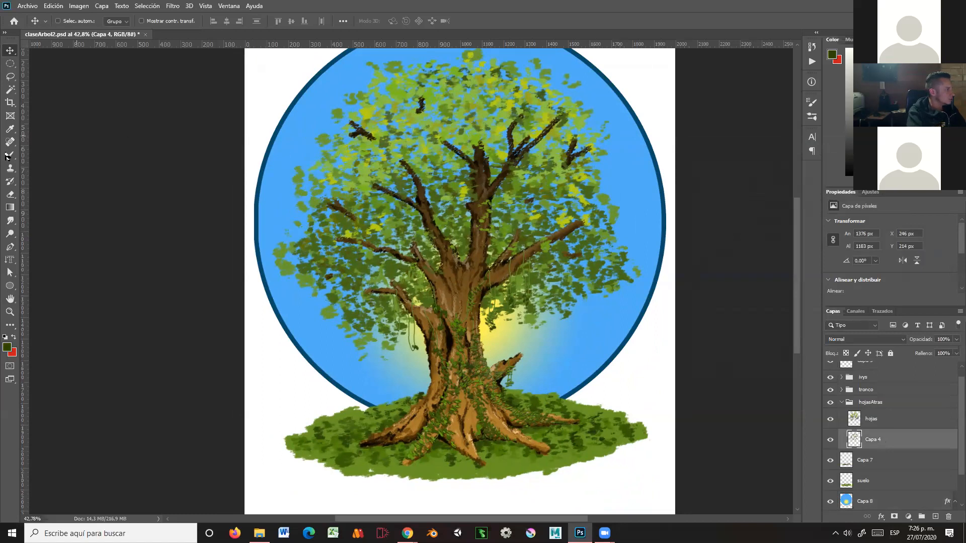
mouse_move(400, 149)
mouse_down()
mouse_move(450, 166)
mouse_move(419, 174)
mouse_move(424, 189)
mouse_move(395, 172)
mouse_move(399, 187)
mouse_move(378, 199)
mouse_move(394, 189)
mouse_move(397, 224)
mouse_move(386, 212)
mouse_move(391, 221)
mouse_move(537, 201)
mouse_move(503, 217)
mouse_move(499, 239)
mouse_move(517, 230)
mouse_move(538, 239)
mouse_move(544, 216)
mouse_up()
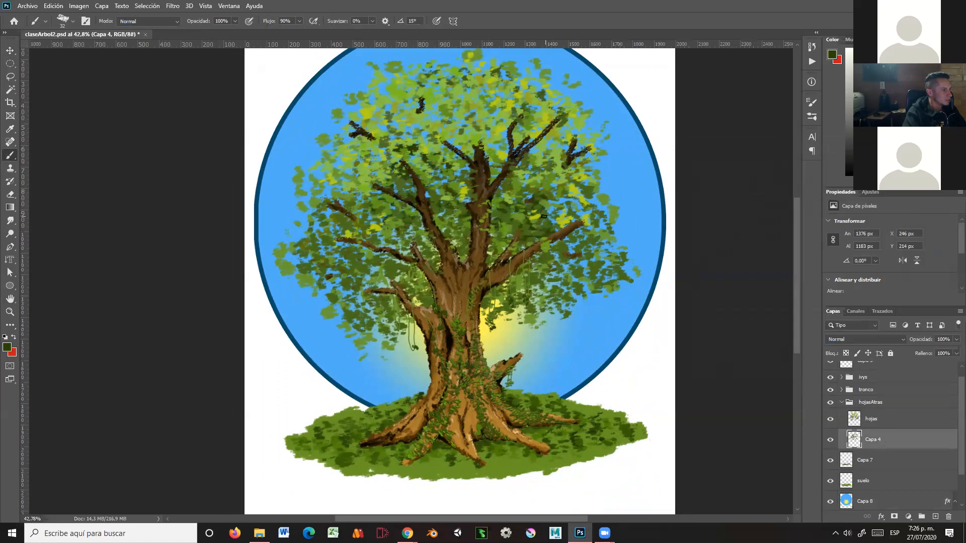
mouse_move(515, 179)
mouse_down()
mouse_move(413, 125)
mouse_move(392, 137)
mouse_move(434, 144)
mouse_move(405, 190)
mouse_move(403, 208)
mouse_move(421, 228)
mouse_move(406, 210)
mouse_move(401, 240)
mouse_move(383, 230)
mouse_move(378, 239)
mouse_move(415, 240)
mouse_up()
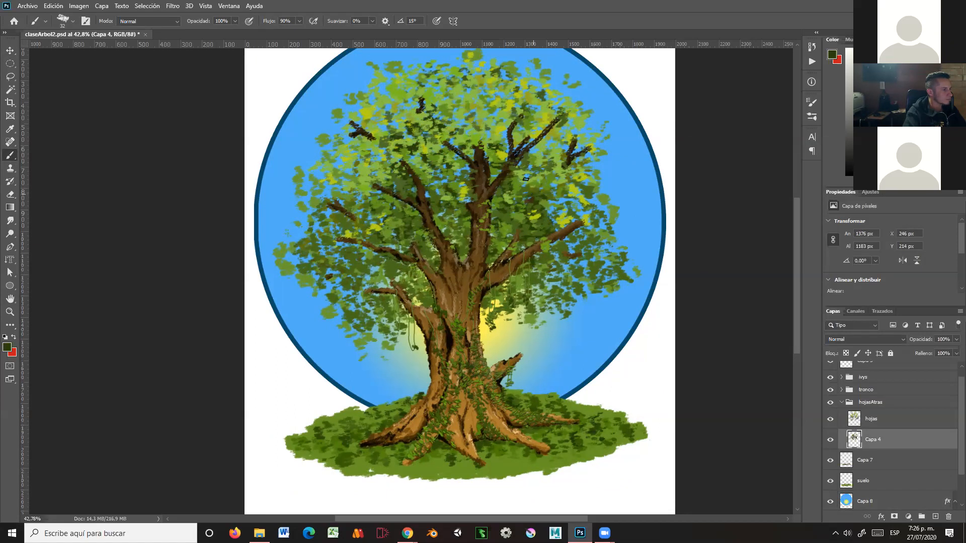
Add lighter green leaf strokes around the upper branches on Capa 4, sampling a green from the foliage, and save the document
click(917, 109)
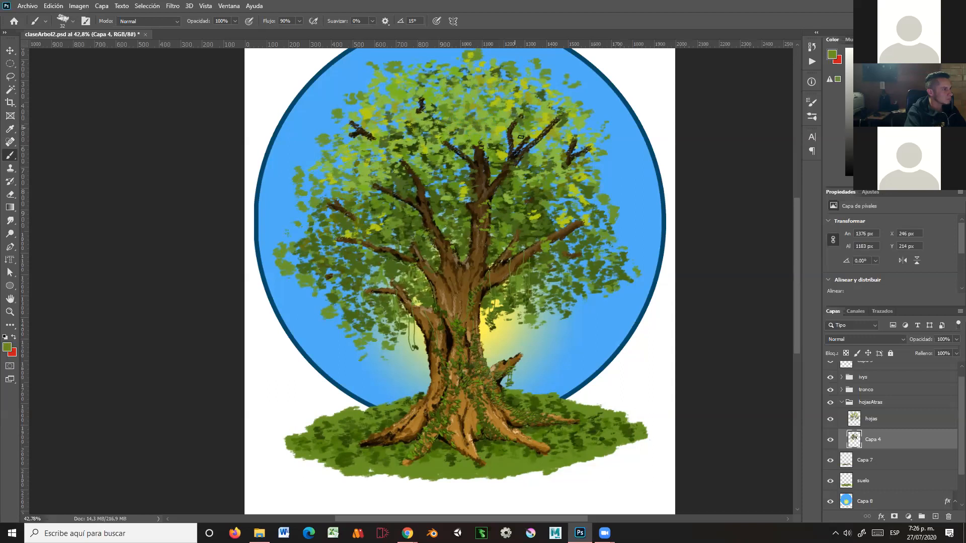
alt+click(500, 134)
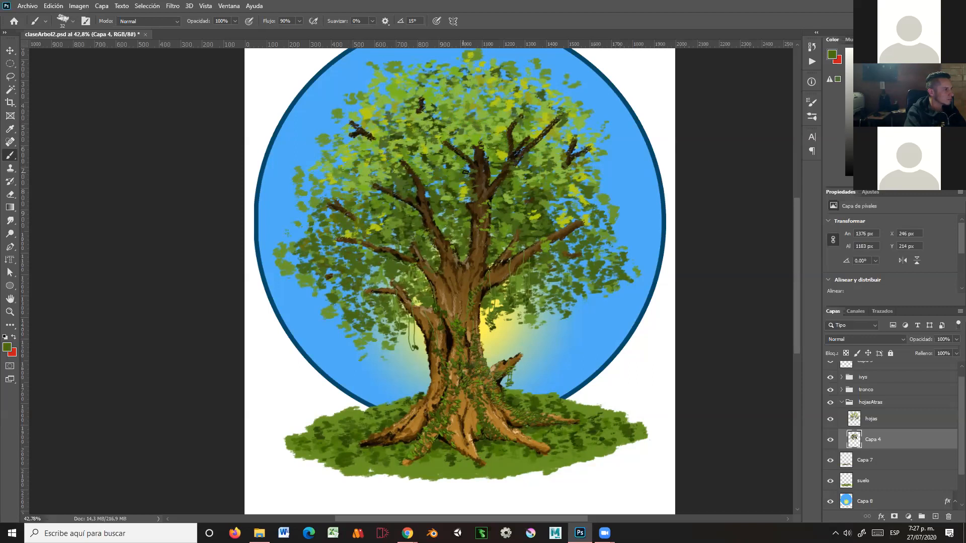
drag(485, 135, 481, 190)
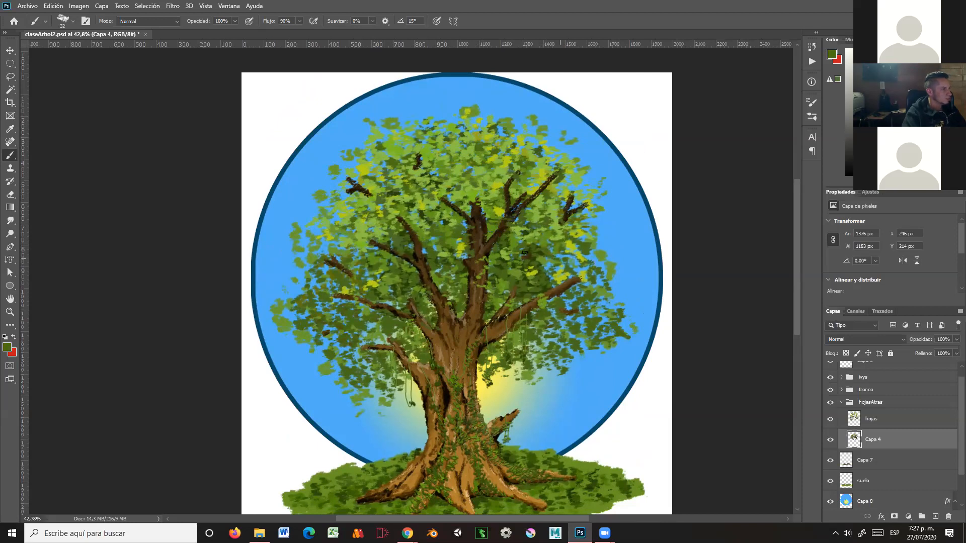
key(ctrl+s)
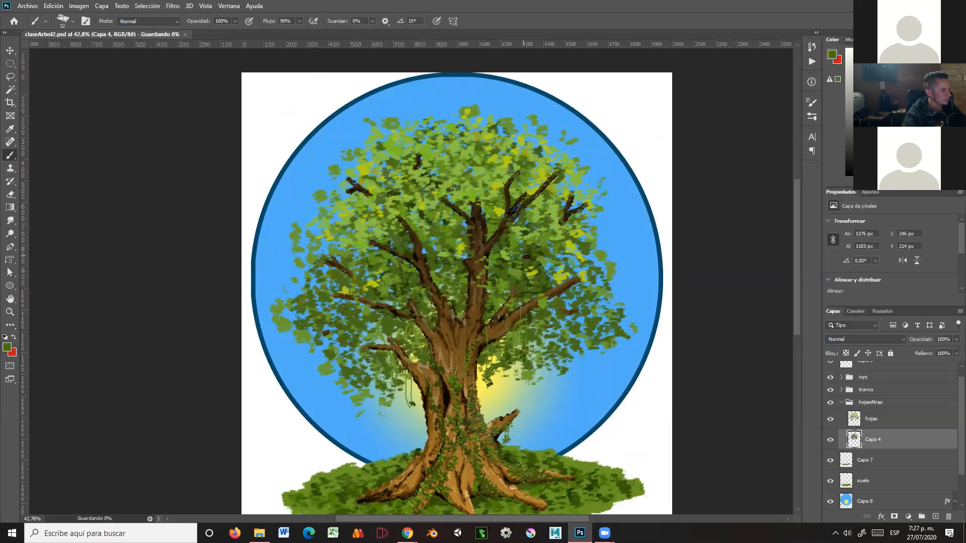
Collapse the hojasAtras group and combine the layers Capa 7 and suelo into a group named "suelo"
key(z)
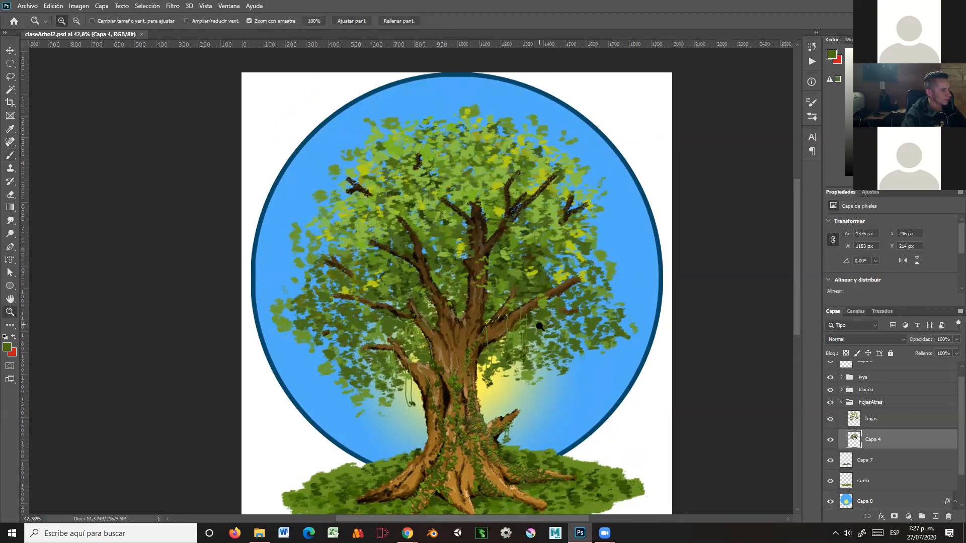
alt+click(536, 327)
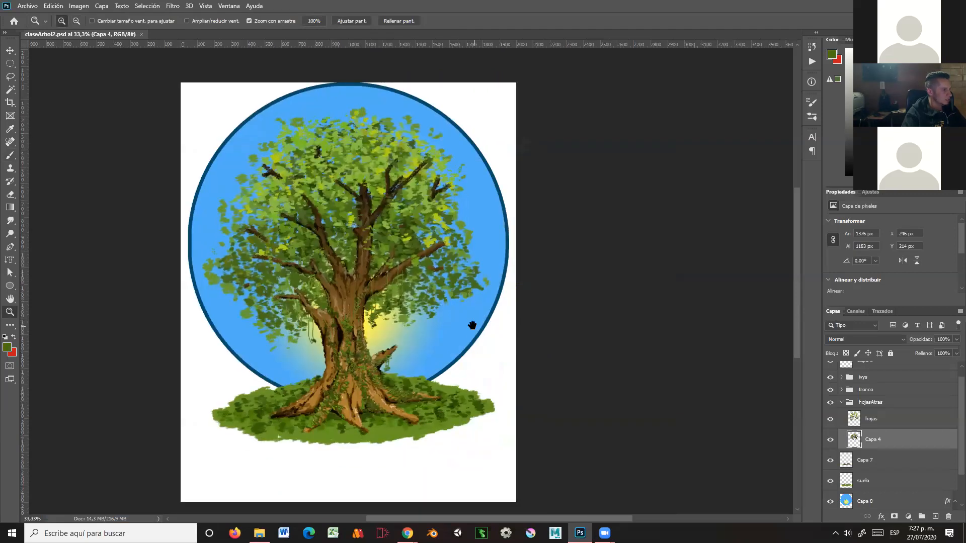
drag(496, 330, 575, 332)
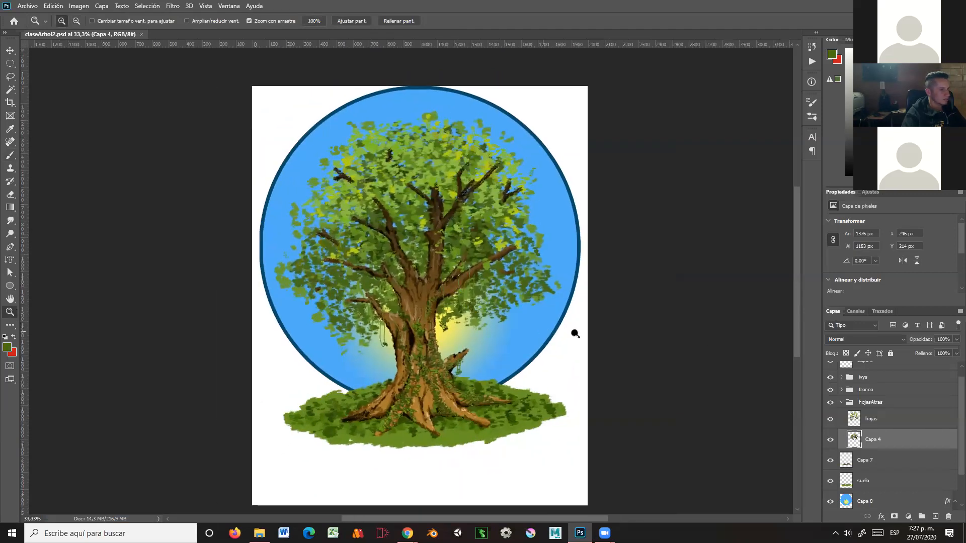
click(842, 402)
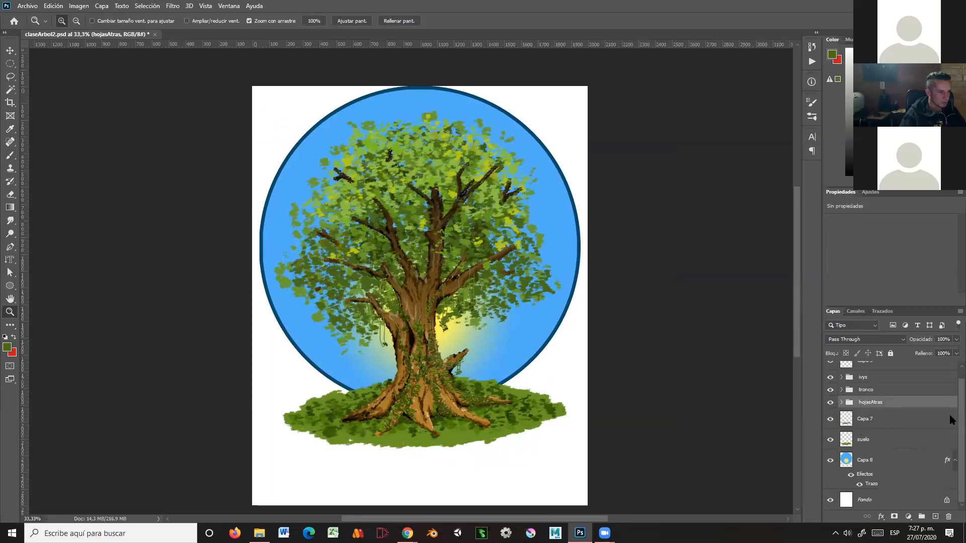
scroll(951, 393, up, 1)
scroll(951, 397, down, 1)
click(875, 421)
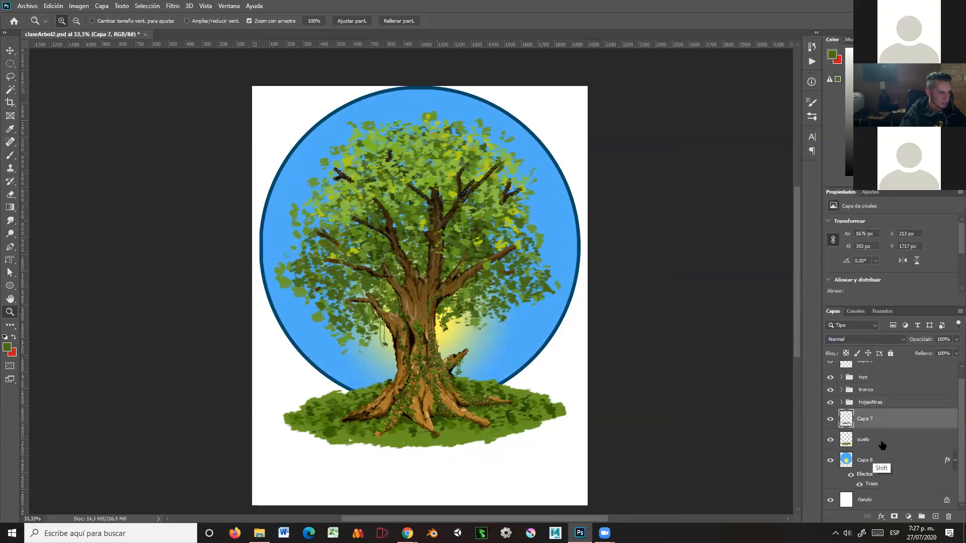
shift+click(880, 448)
key(ctrl+g)
double_click(867, 427)
text(suelo)
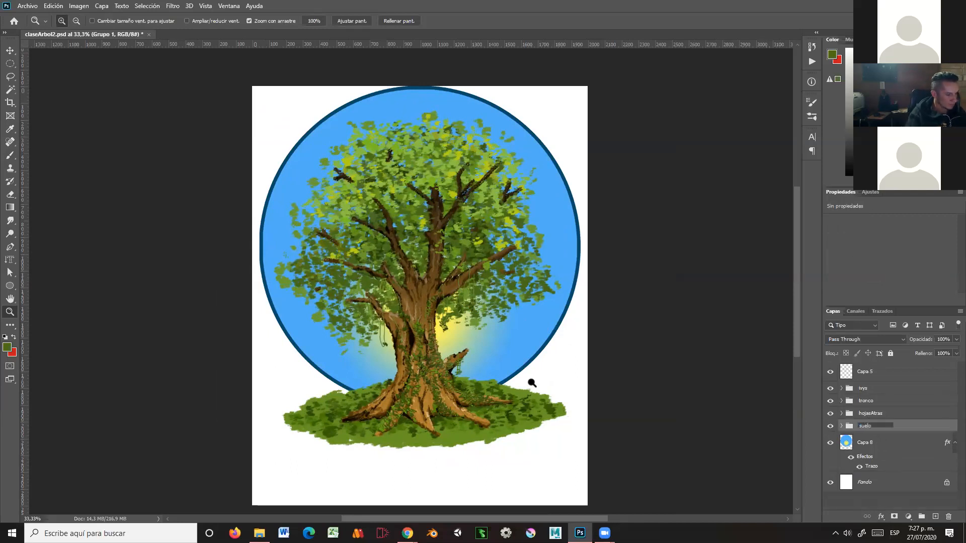
key(Return)
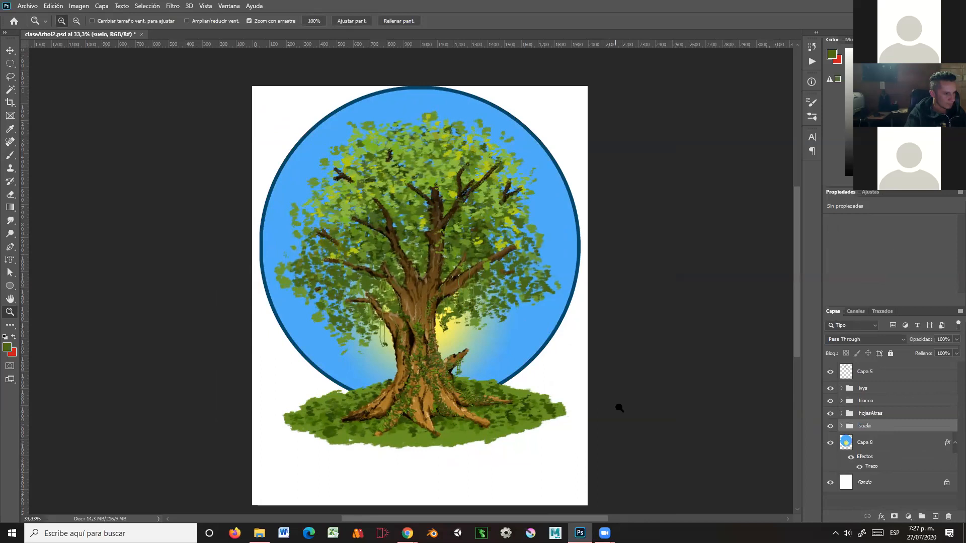
Rename the gradient circle's layer as "circuloFondo"
double_click(866, 442)
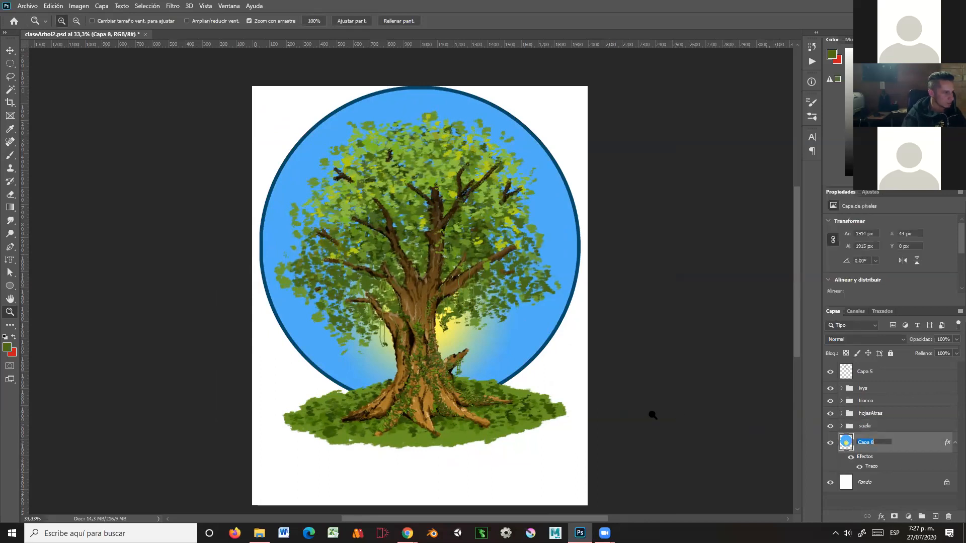
text(circuloFondo)
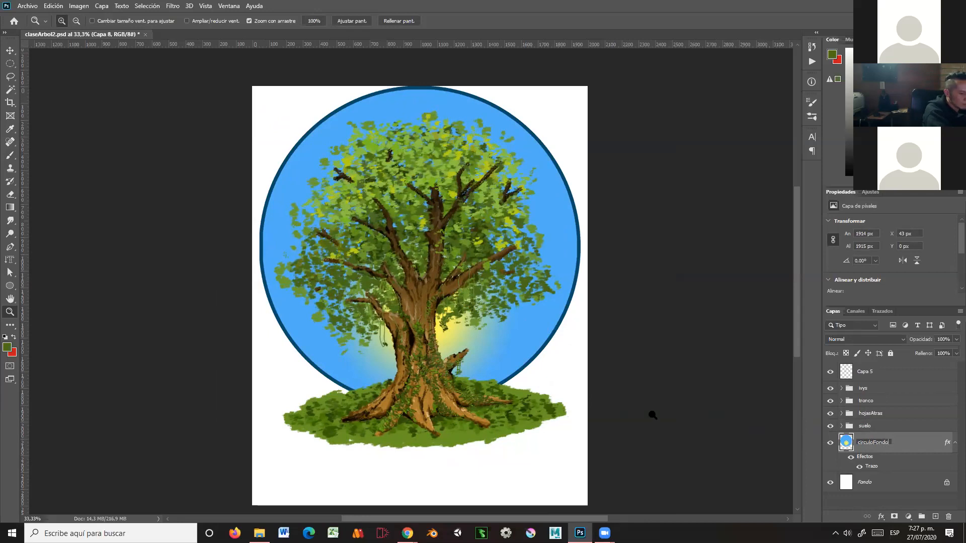
key(Return)
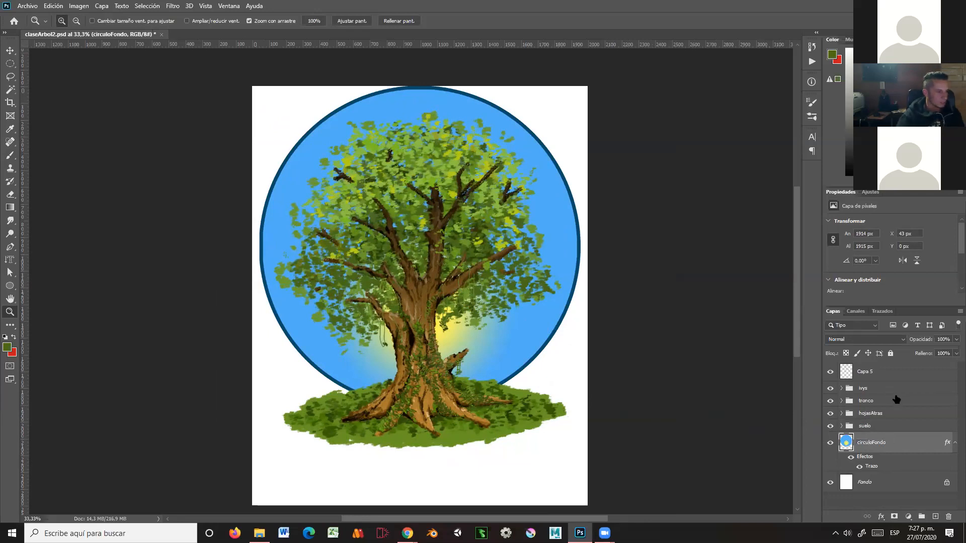
Toggle Capa 5's visibility to identify its content and rename the layer as "hojasFrente"
click(831, 372)
click(830, 372)
click(831, 373)
click(831, 372)
click(863, 374)
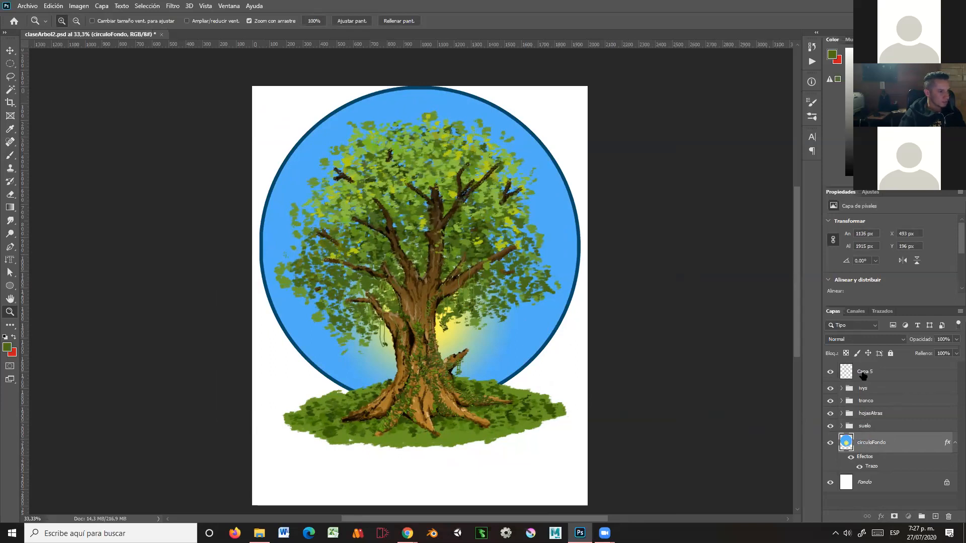
double_click(863, 374)
text(holas)
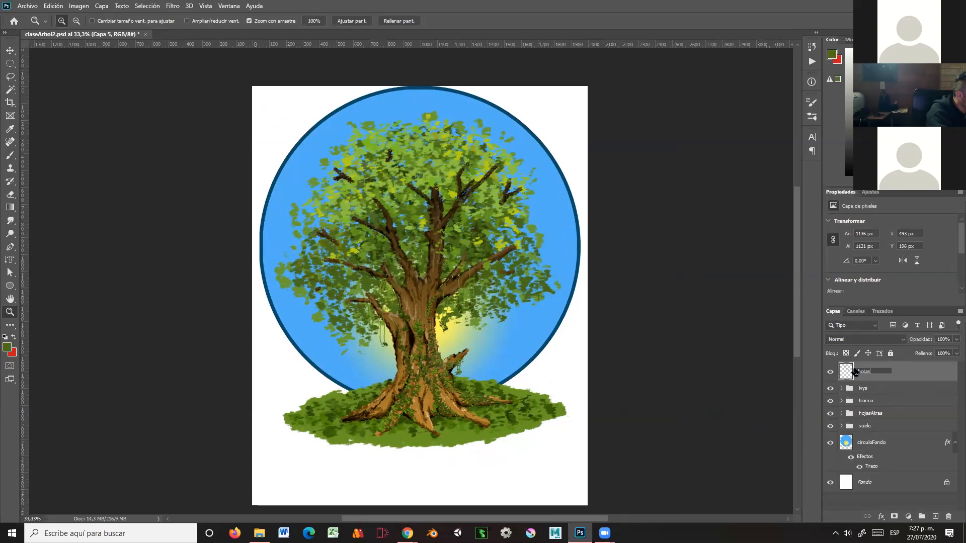
text(Frente)
key(Return)
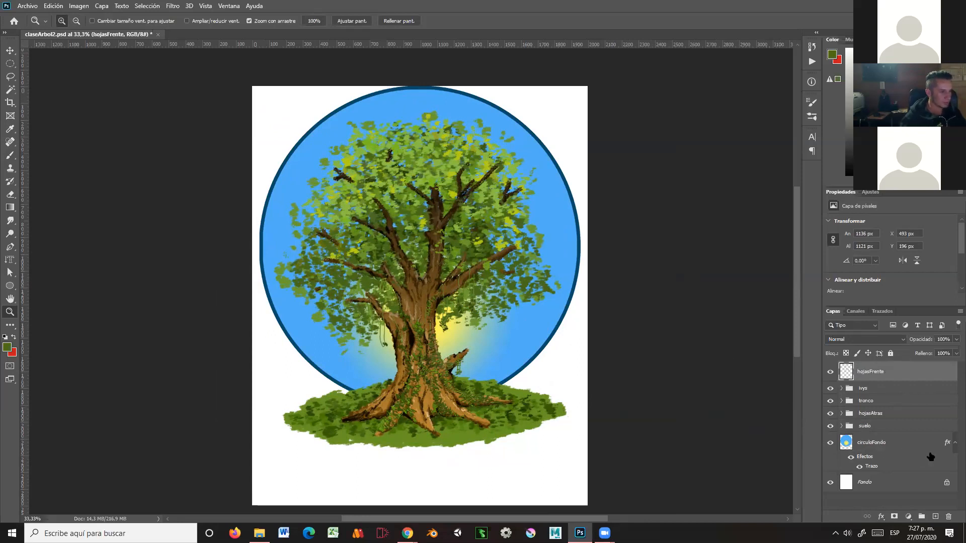
Select all layers from hojasFrente to circuloFondo, move the artwork slightly down the page, and save the document
click(955, 444)
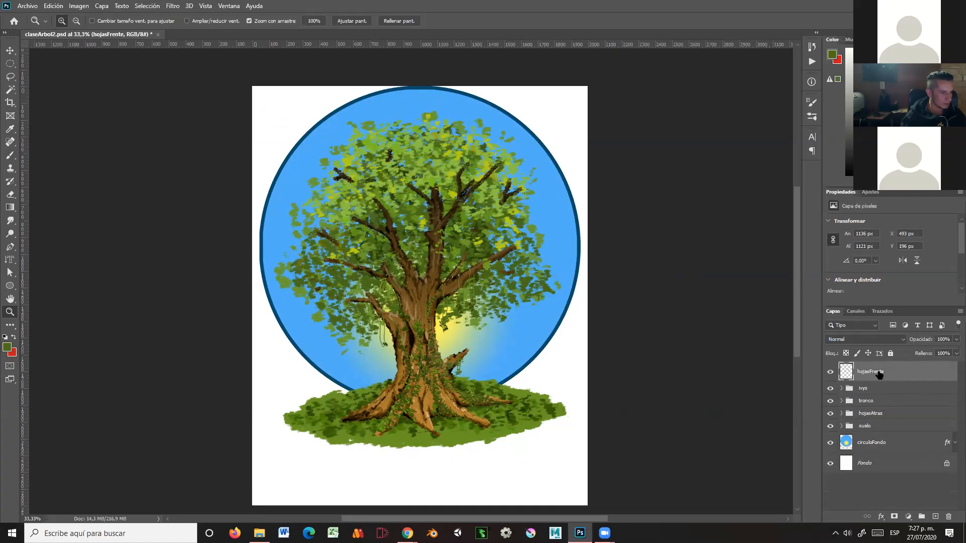
shift+click(881, 442)
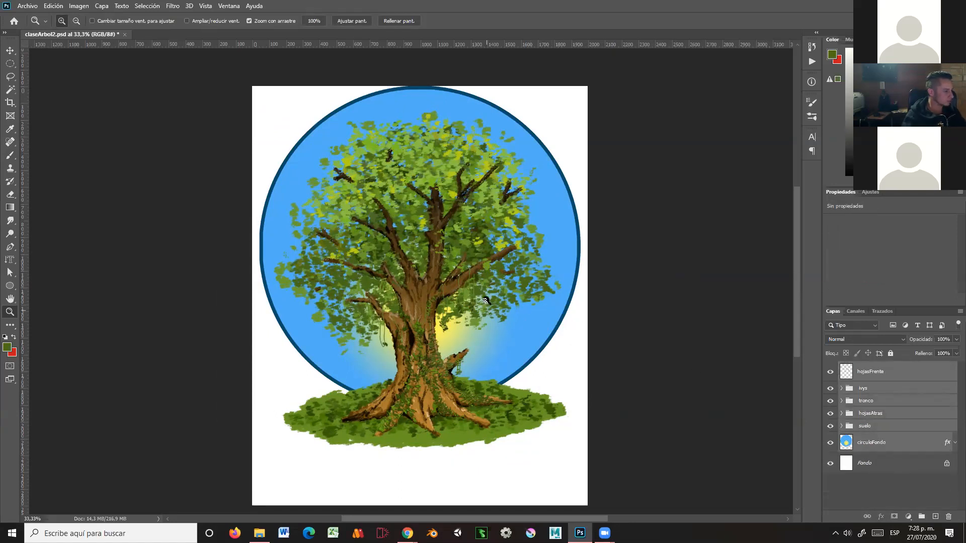
key(v)
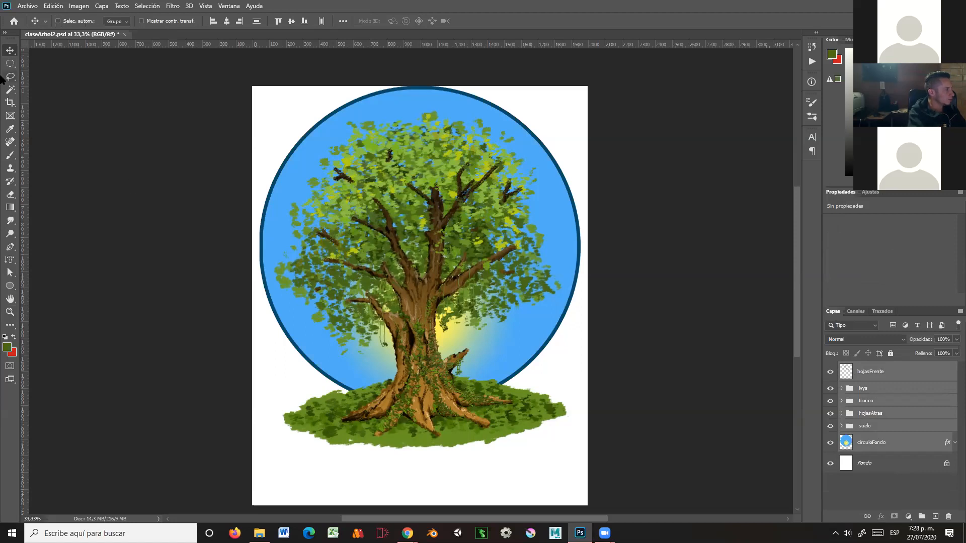
drag(450, 281, 448, 303)
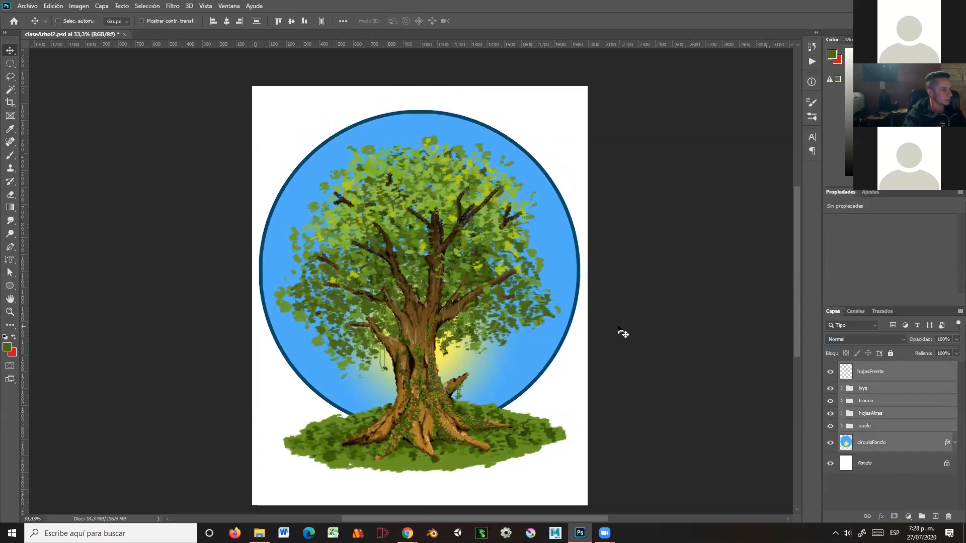
drag(623, 334, 648, 301)
key(ctrl+s)
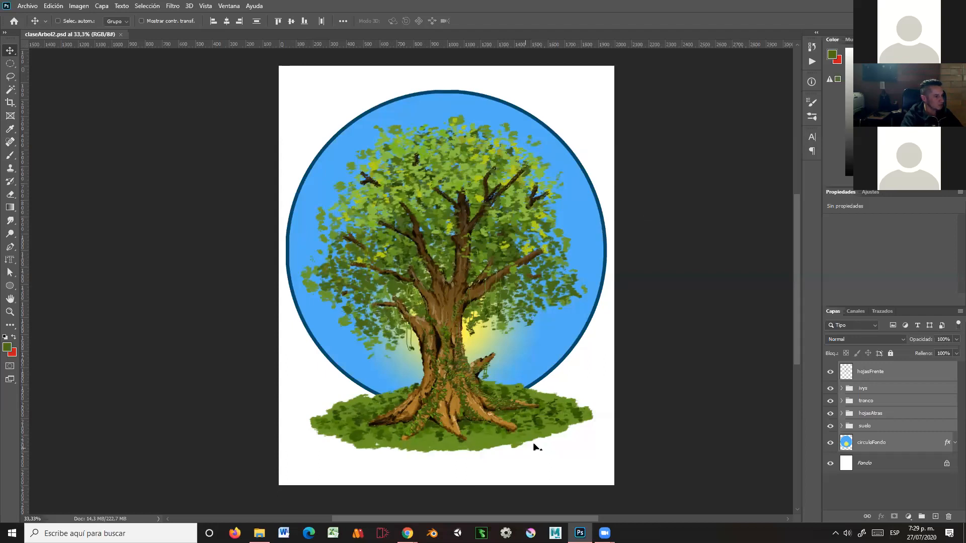
Fill the Fondo background layer with light grey using the Paint Bucket, after trying a mid grey
click(876, 462)
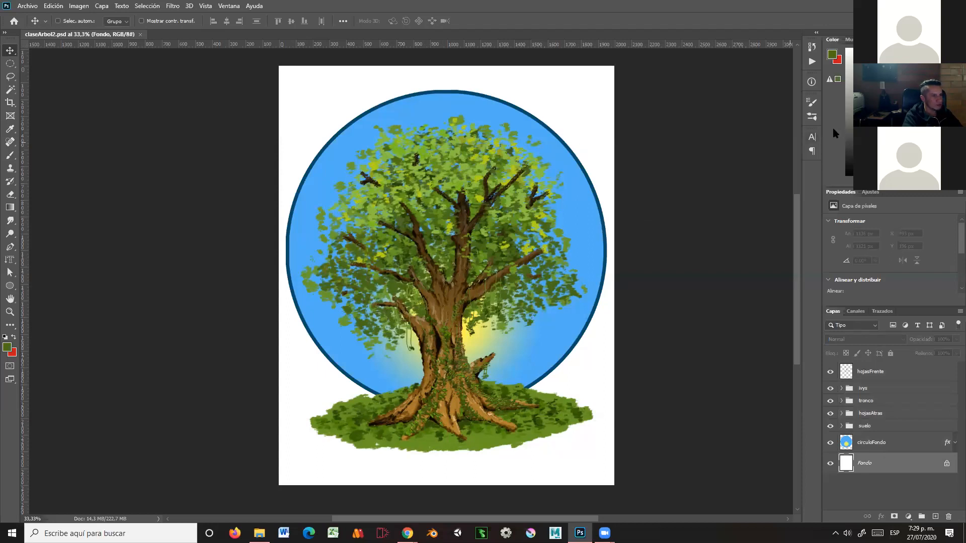
drag(852, 120, 835, 110)
key(g)
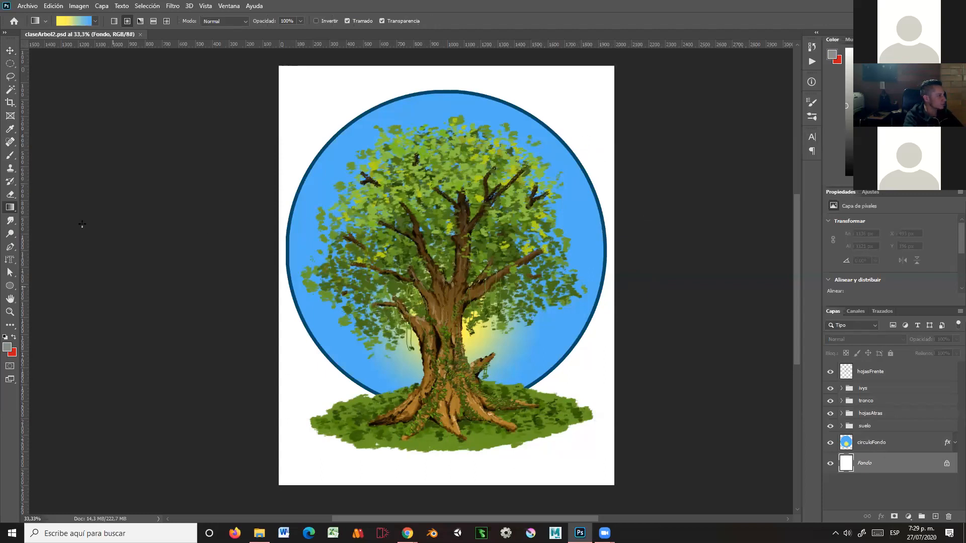
right_click(14, 210)
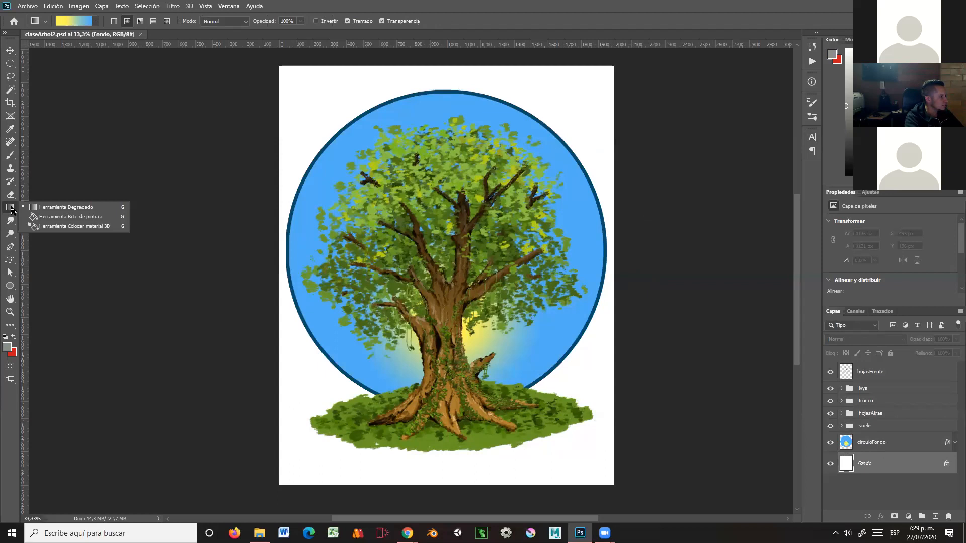
click(75, 217)
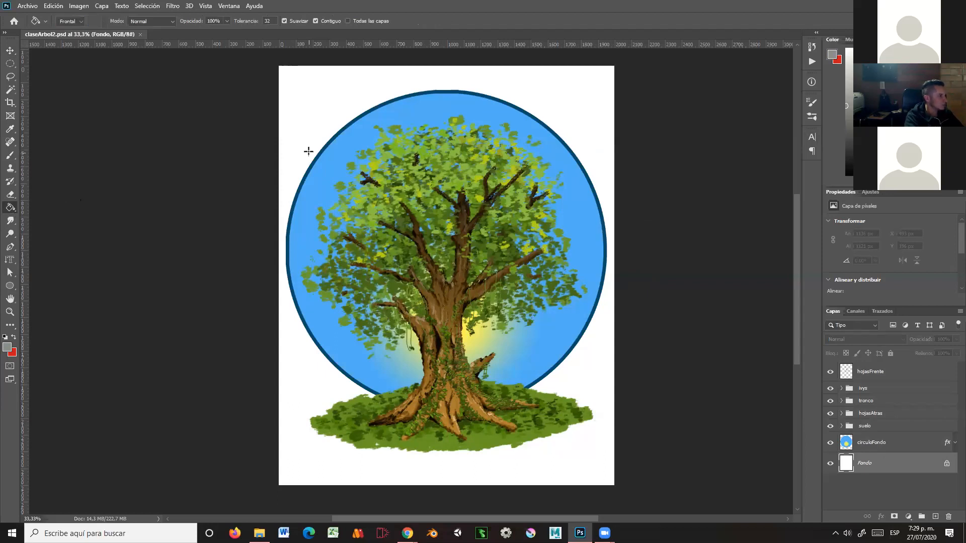
click(344, 205)
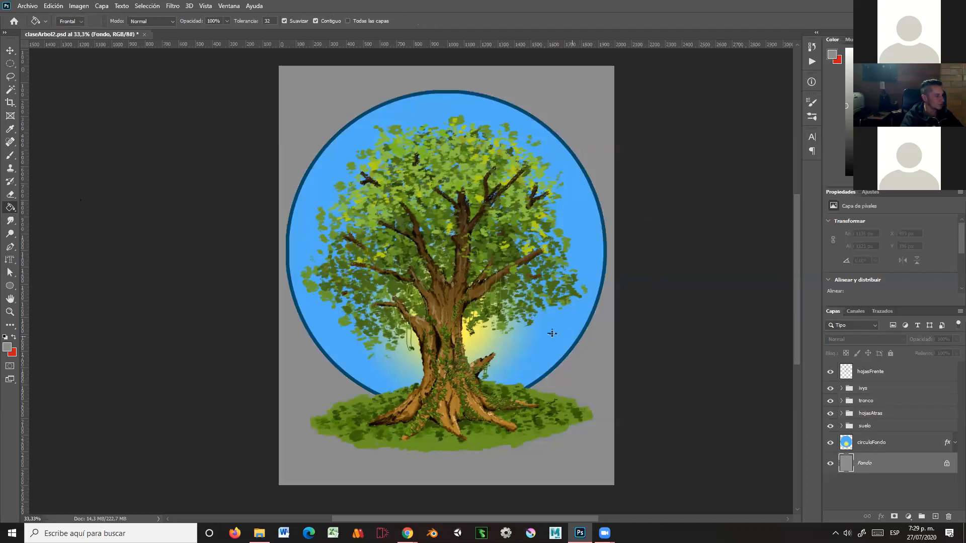
click(846, 82)
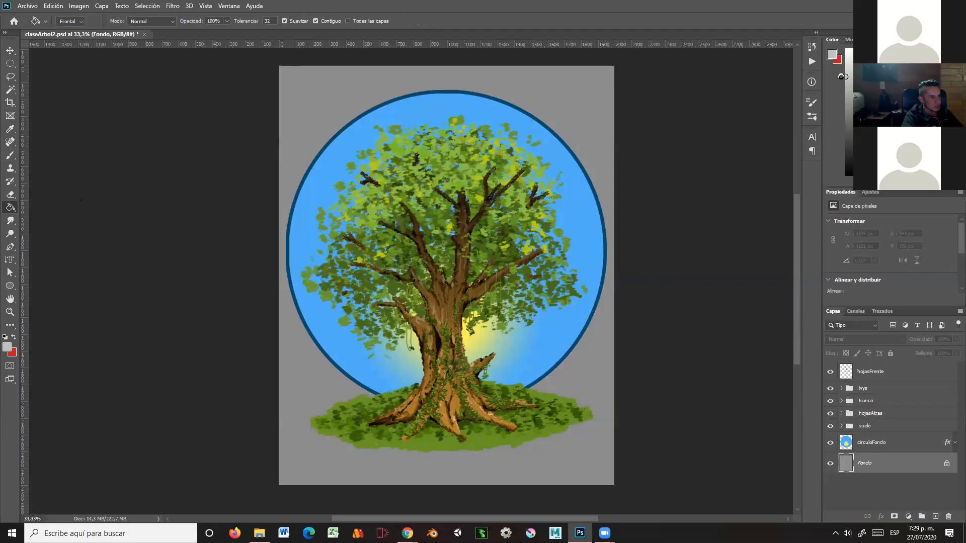
click(582, 114)
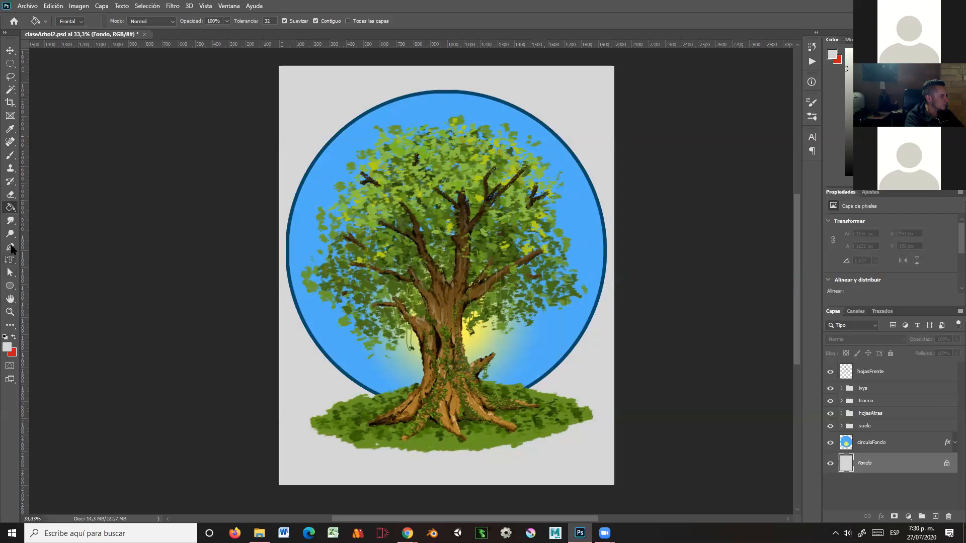
click(7, 347)
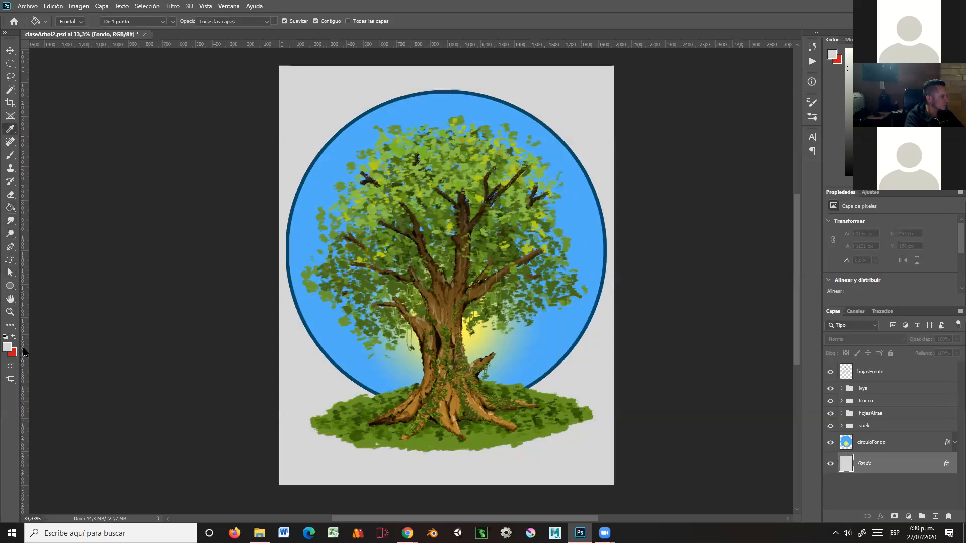
click(350, 344)
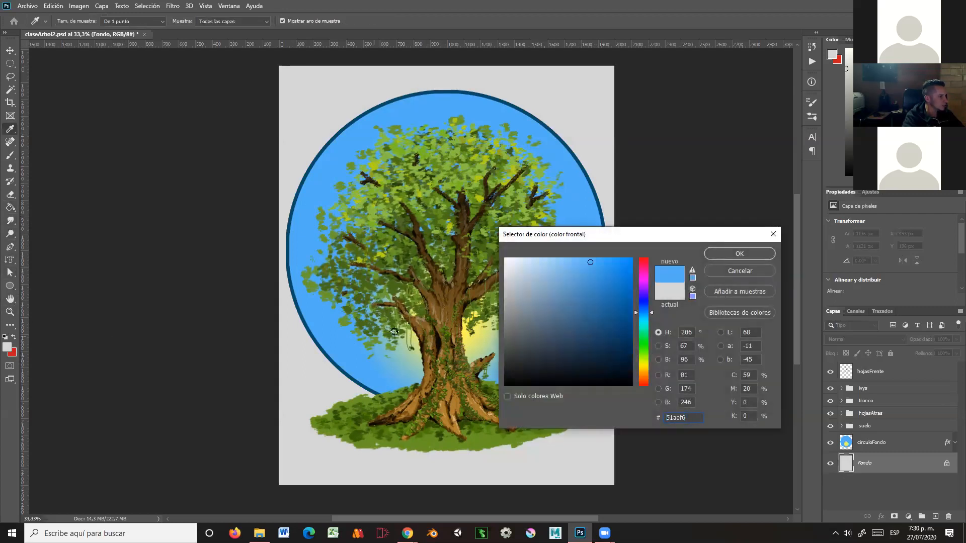
click(722, 270)
key(g)
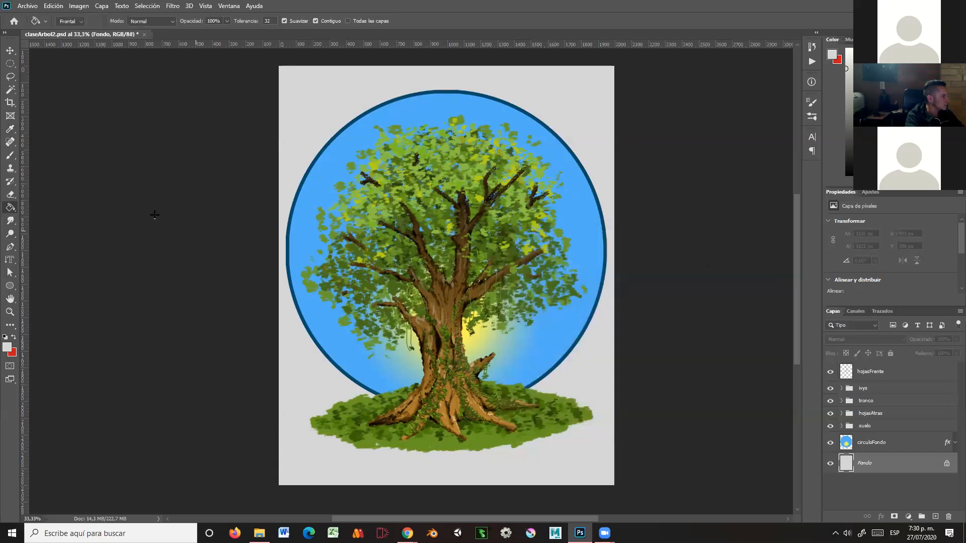
Edit the Gradient tool's yellow-to-blue gradient, moving the yellow colour and opacity stops to about 35%
right_click(11, 208)
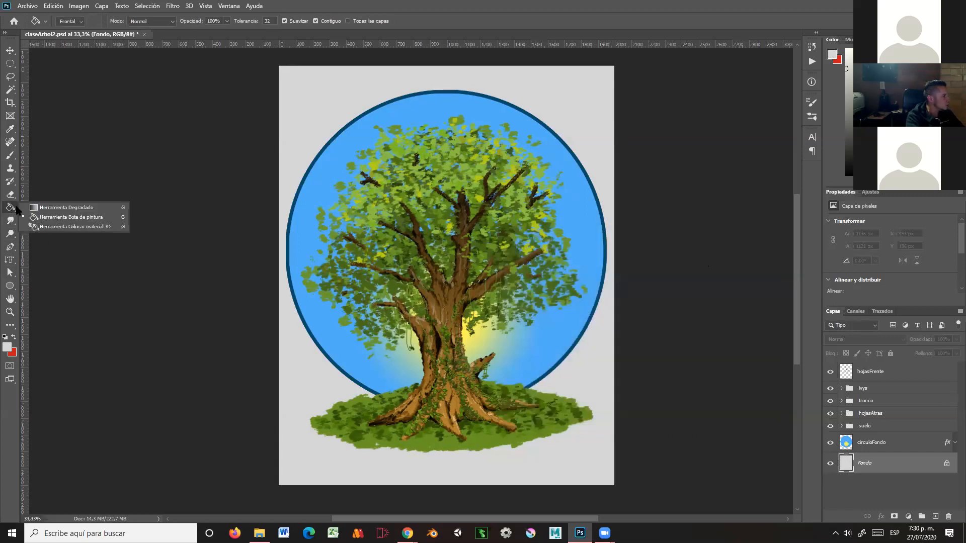
click(46, 205)
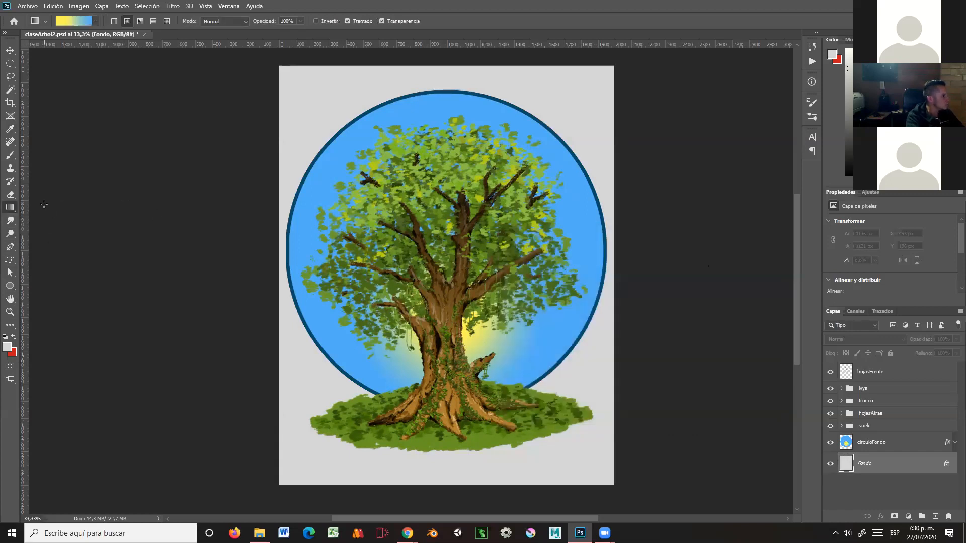
click(75, 21)
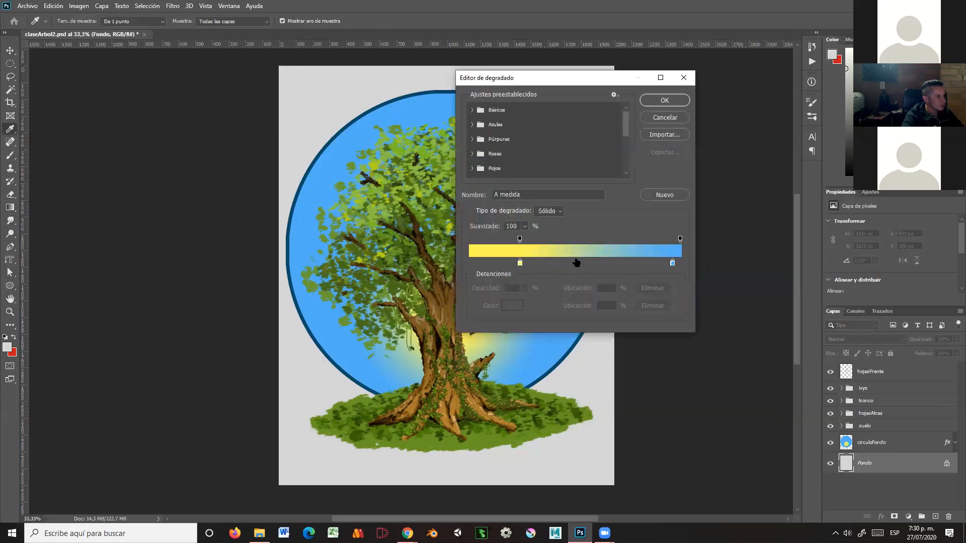
drag(520, 239, 544, 269)
click(664, 100)
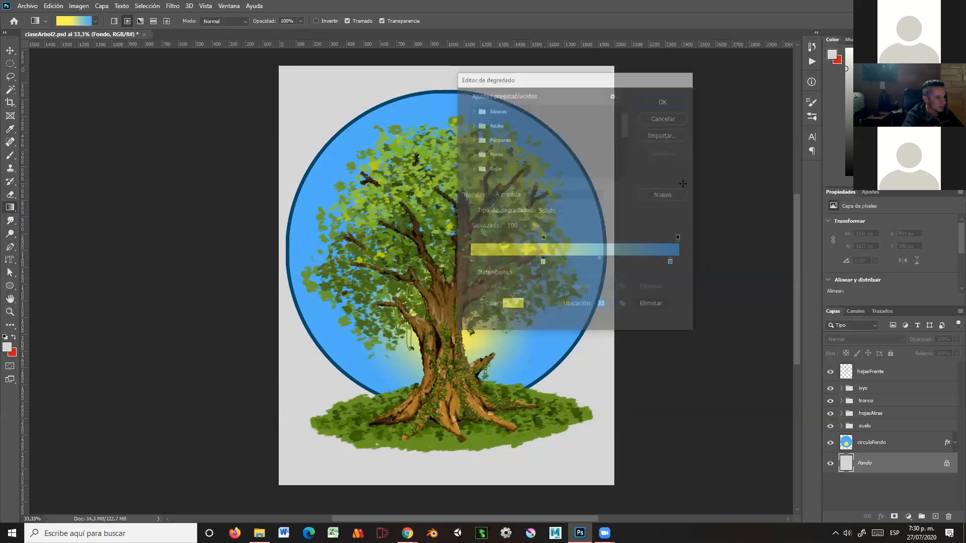
Select the circle's area on the circuloFondo layer by selecting the empty surroundings with the Magic Wand and inverting the selection
click(906, 444)
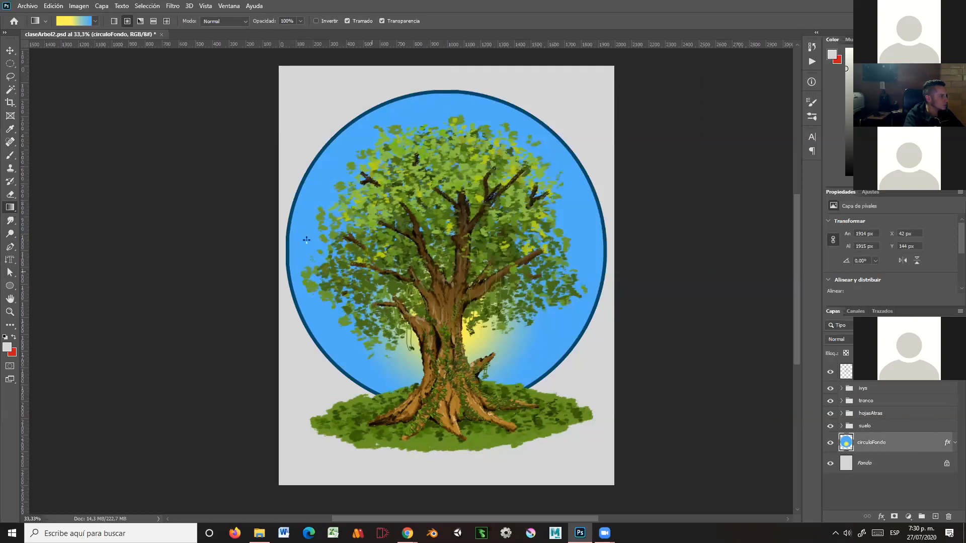
click(10, 64)
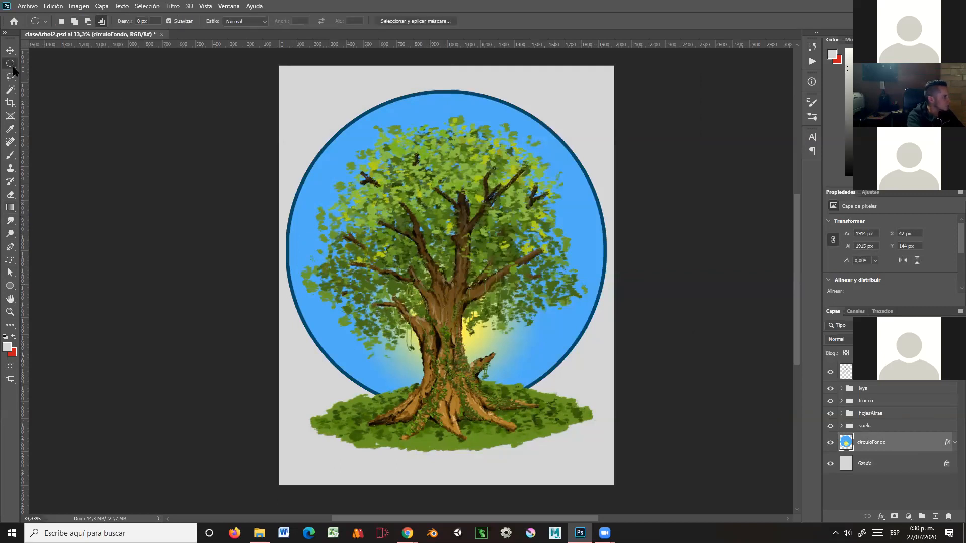
click(11, 91)
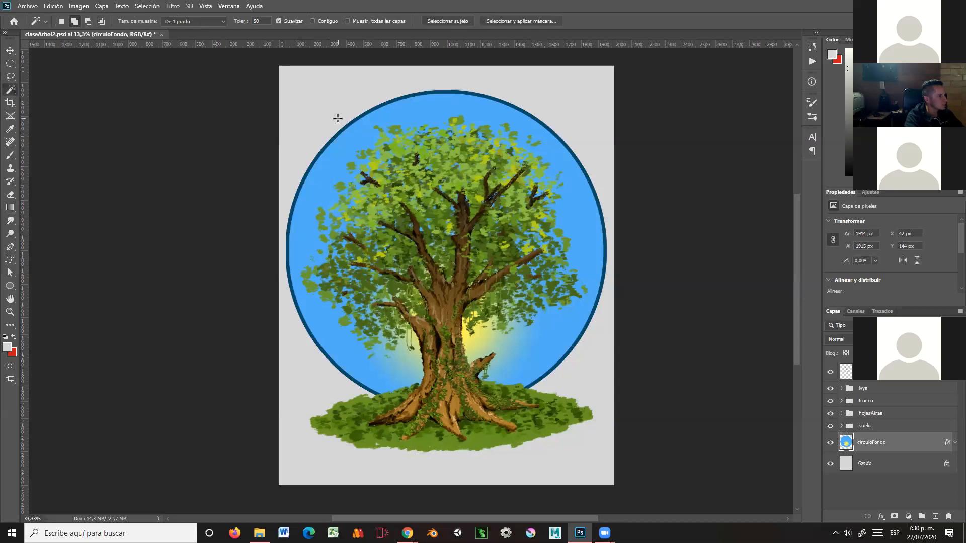
click(329, 111)
right_click(335, 107)
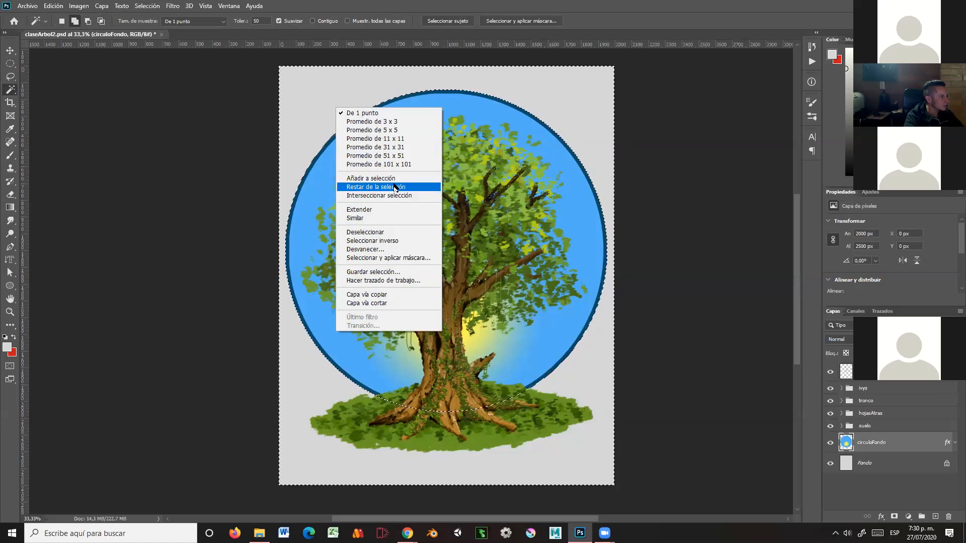
click(395, 240)
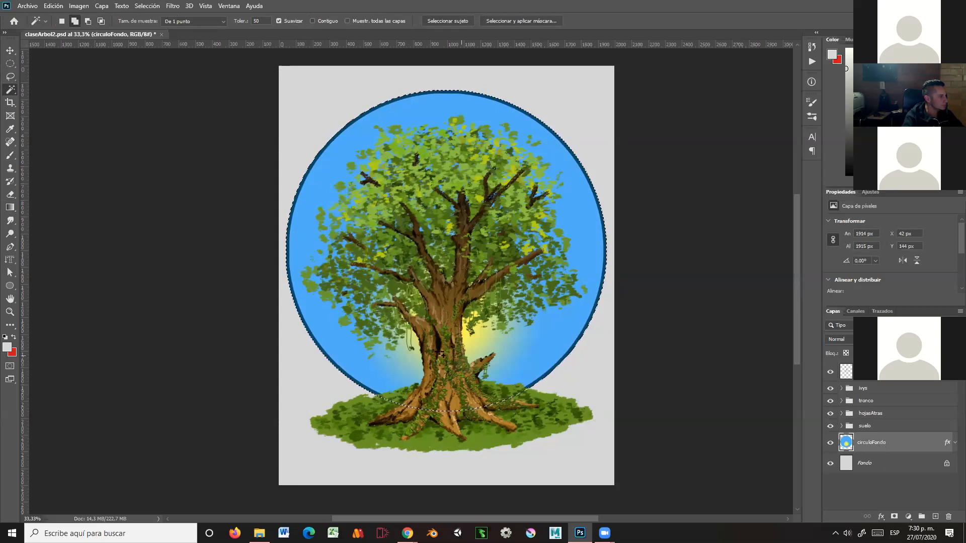
Refill the selected circle with the radial yellow-to-blue gradient, starting from behind the trunk, and deselect it
click(10, 207)
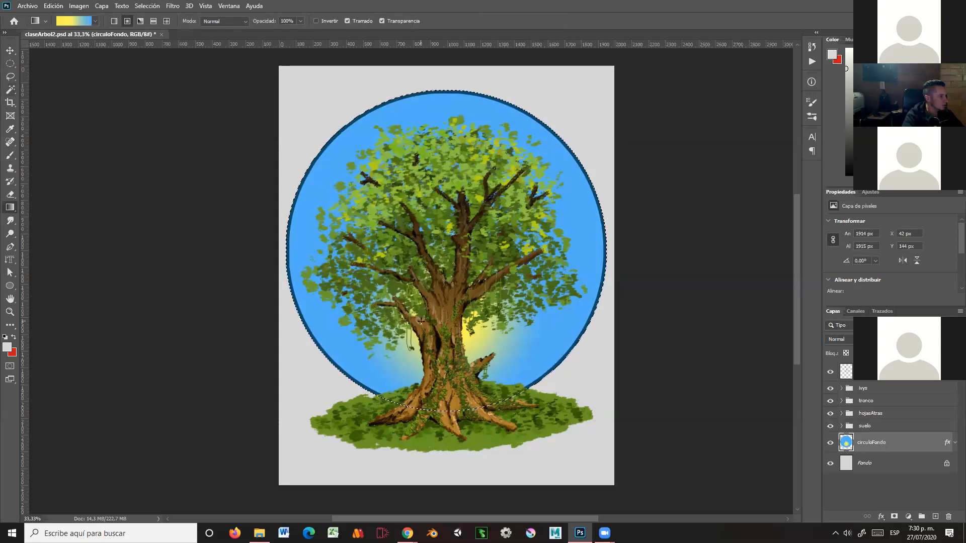
drag(438, 311, 417, 335)
drag(345, 396, 347, 393)
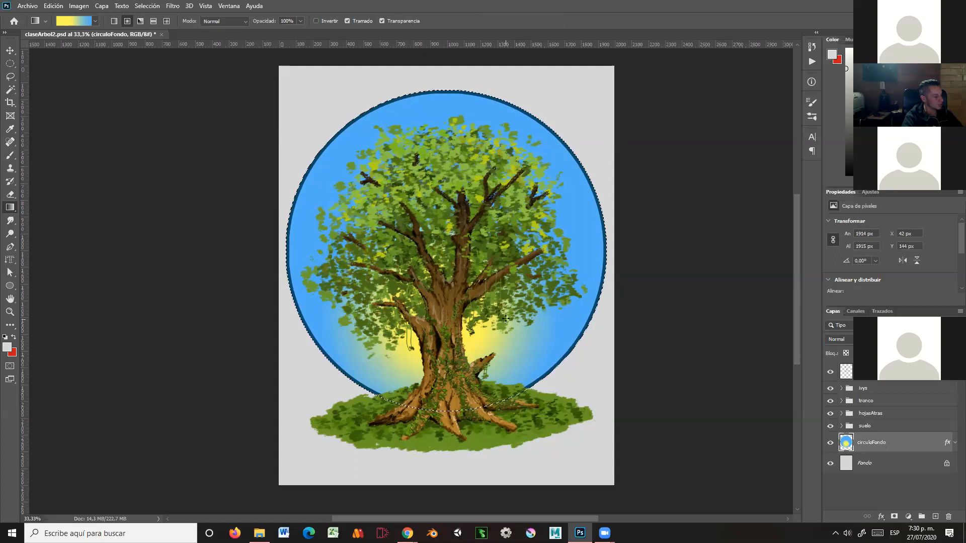
key(ctrl+d)
Add a new layer above hojasFrente and name it "NUBES"
click(899, 372)
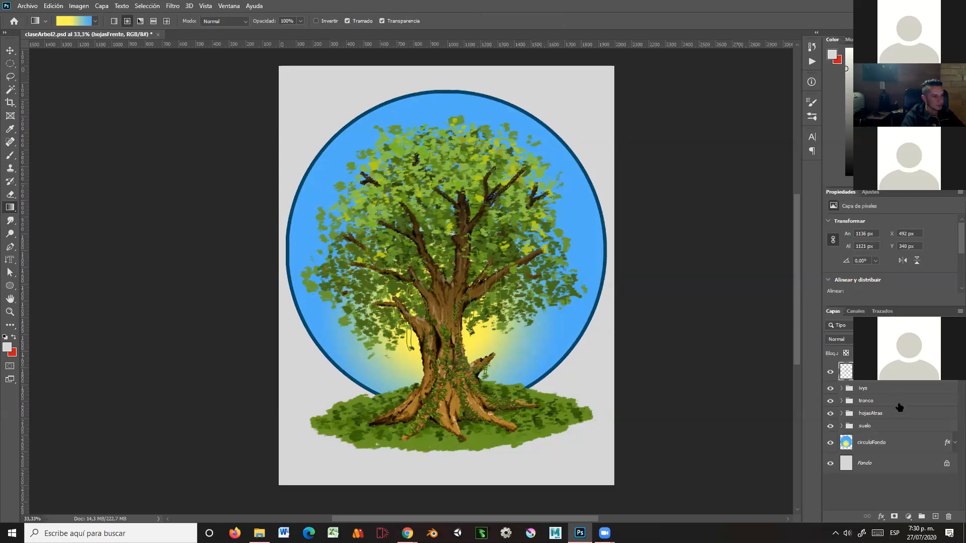
click(935, 517)
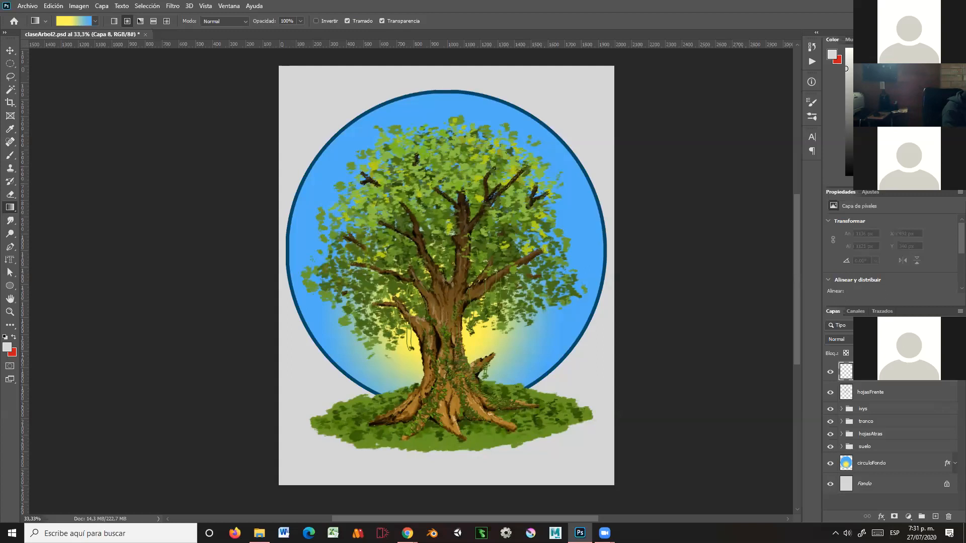
key(Return)
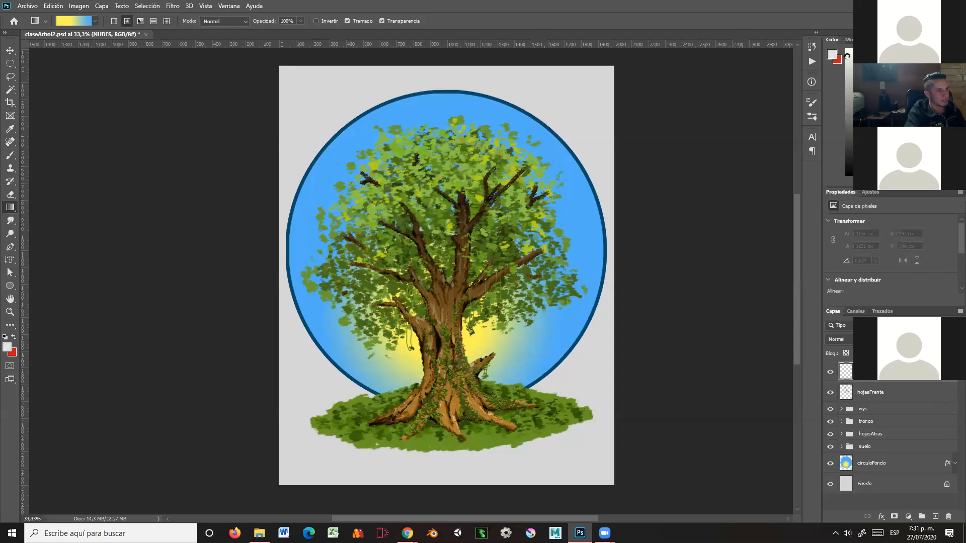
Set the textured Brush to 44 px for painting near-white clouds, testing dabs on the NUBES layer and undoing them
click(8, 155)
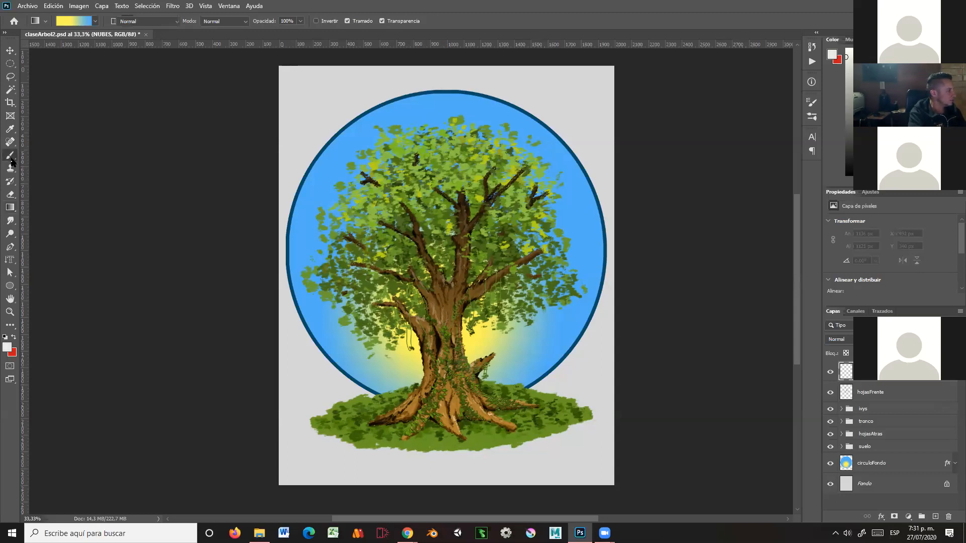
alt+right_click(548, 331)
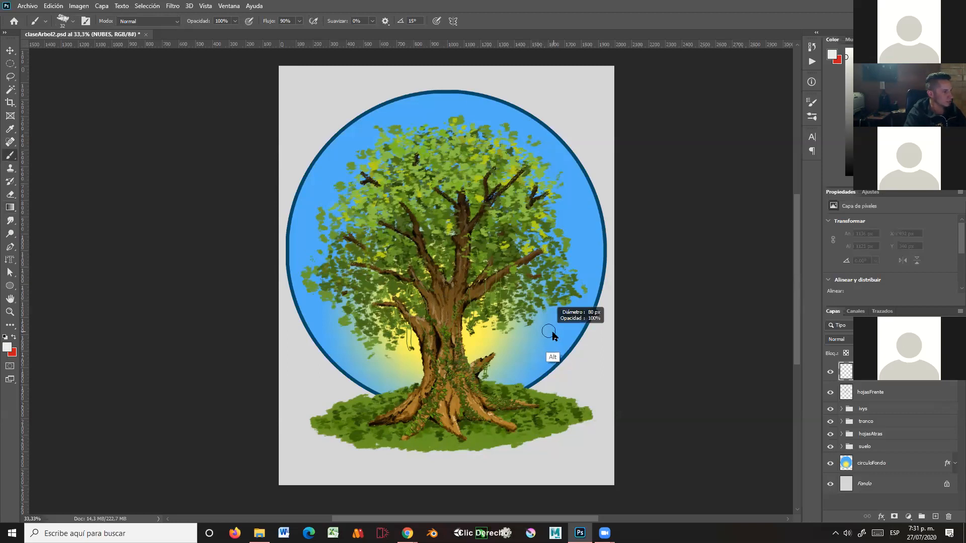
click(814, 106)
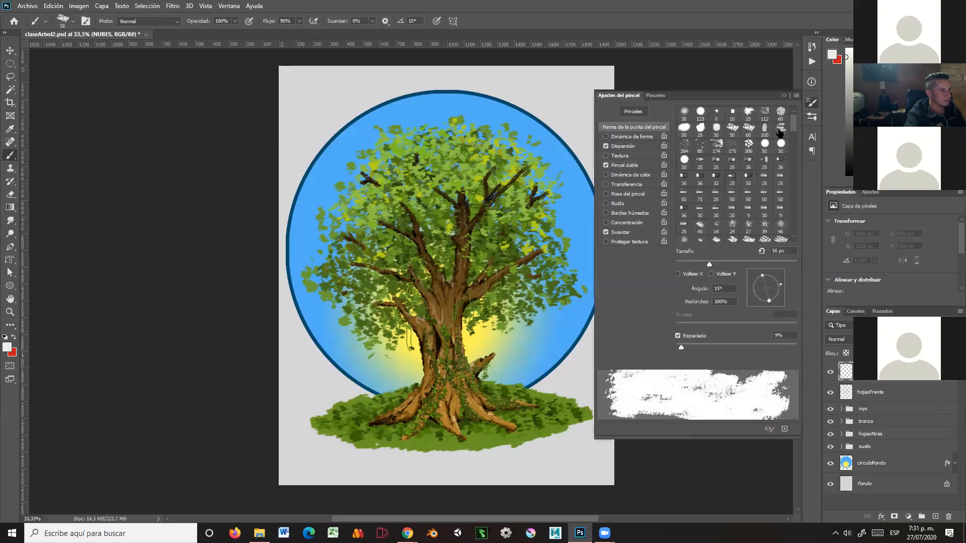
drag(531, 347, 553, 346)
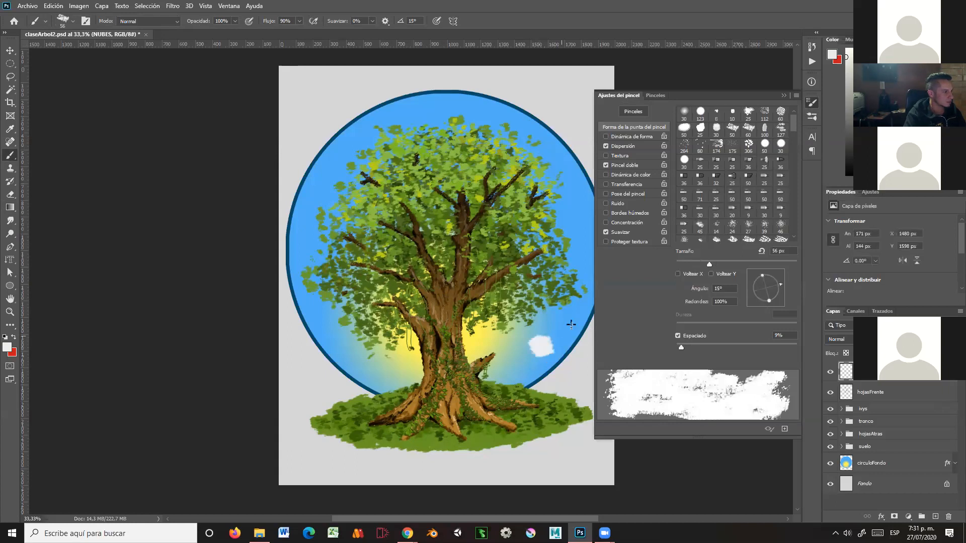
click(783, 95)
key(ctrl+z)
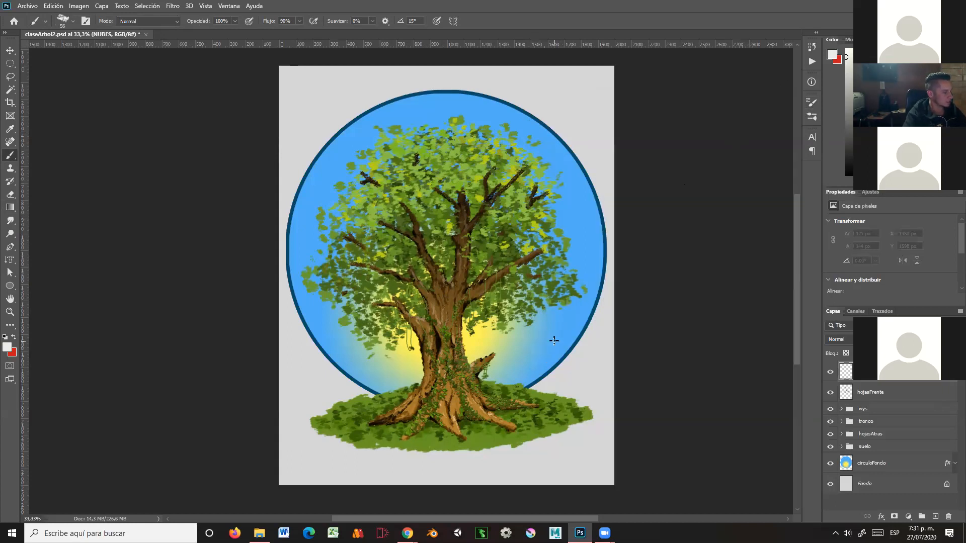
alt+right_click(552, 342)
drag(552, 341, 551, 341)
drag(549, 343, 549, 345)
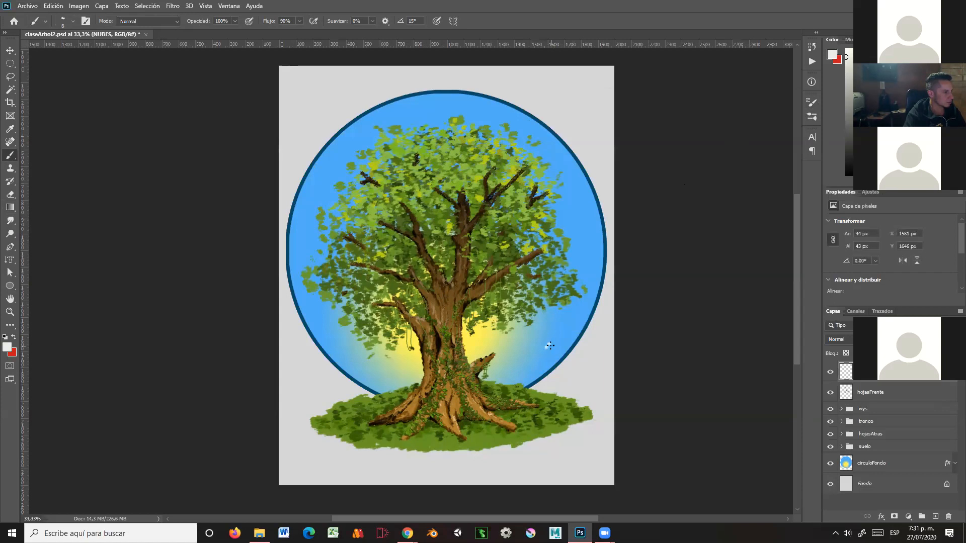
click(548, 346)
alt+right_click(547, 347)
drag(551, 348, 550, 347)
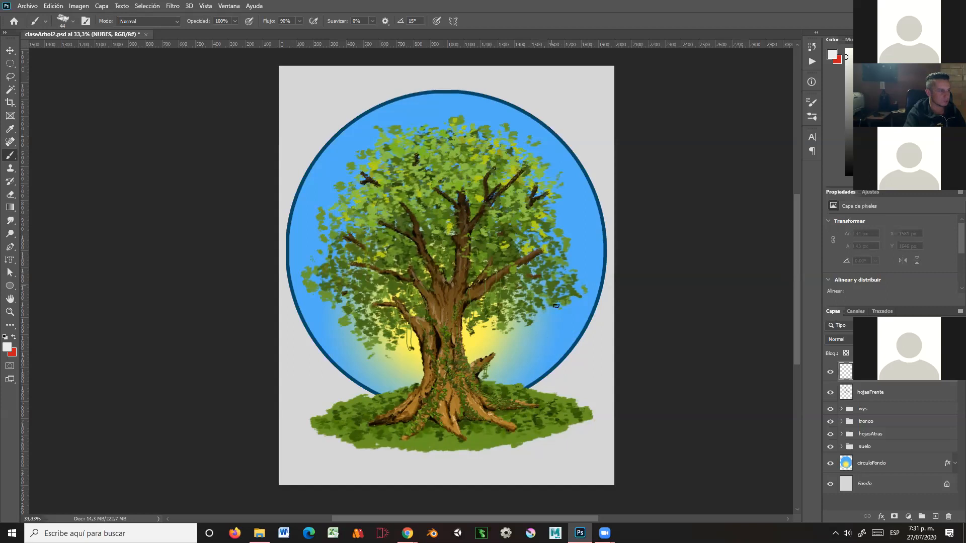
Paint a near-white cloud across the circle's lower right edge on the NUBES layer and reduce the layer's opacity
mouse_move(581, 333)
mouse_down()
mouse_move(540, 359)
mouse_move(570, 362)
mouse_up()
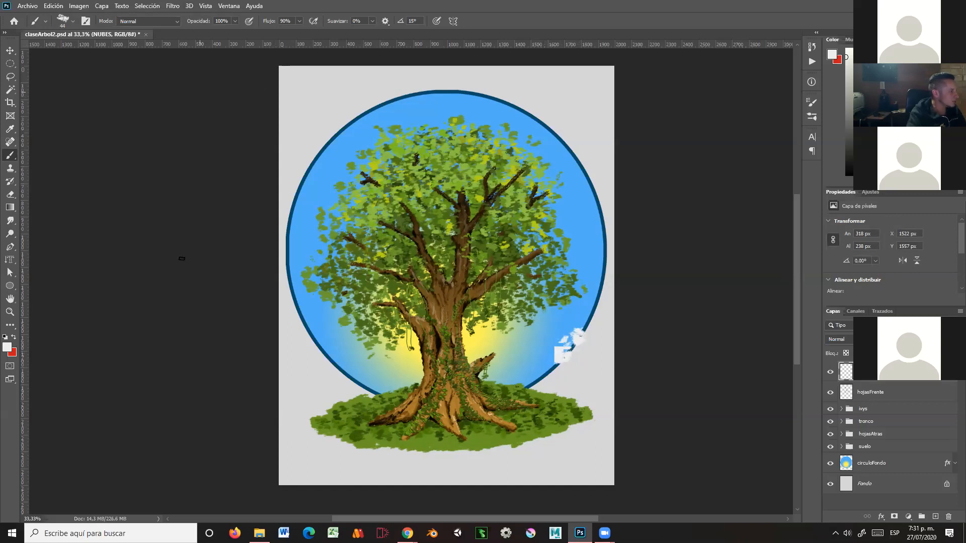
click(11, 312)
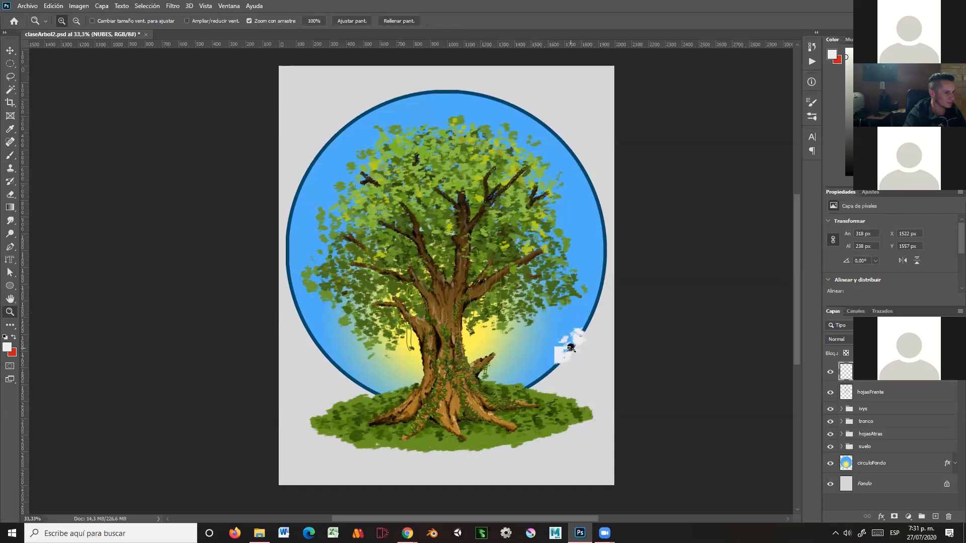
click(571, 347)
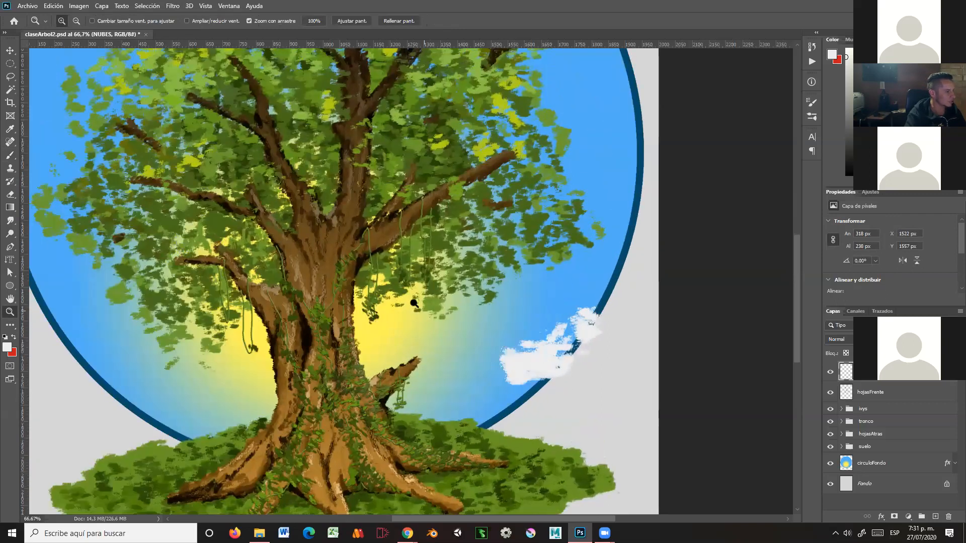
click(11, 155)
mouse_move(513, 373)
mouse_down()
mouse_move(471, 389)
mouse_move(570, 395)
mouse_move(557, 388)
mouse_move(574, 380)
mouse_move(581, 324)
mouse_move(585, 349)
mouse_move(625, 389)
mouse_move(533, 371)
mouse_move(450, 387)
mouse_move(495, 380)
mouse_move(501, 399)
mouse_move(551, 396)
mouse_up()
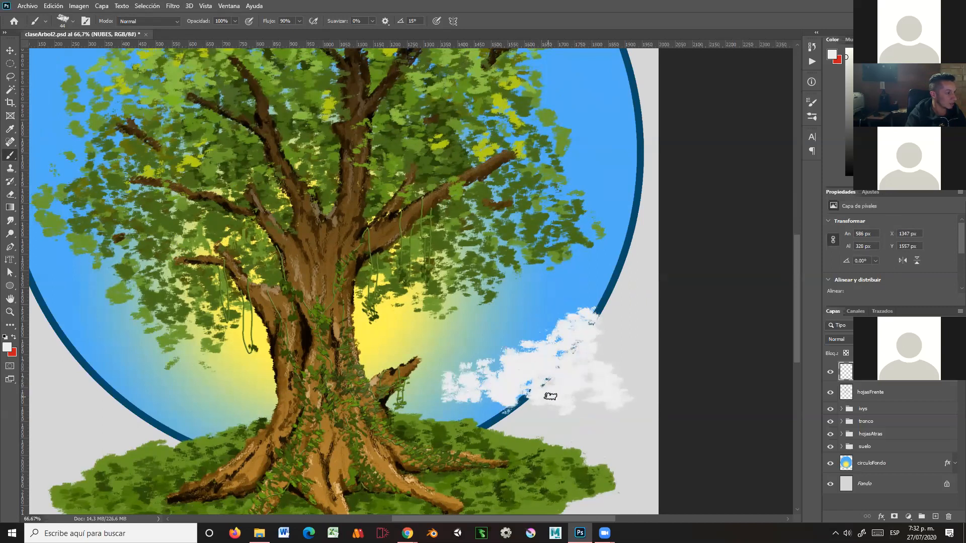
drag(596, 338, 600, 369)
drag(612, 336, 629, 405)
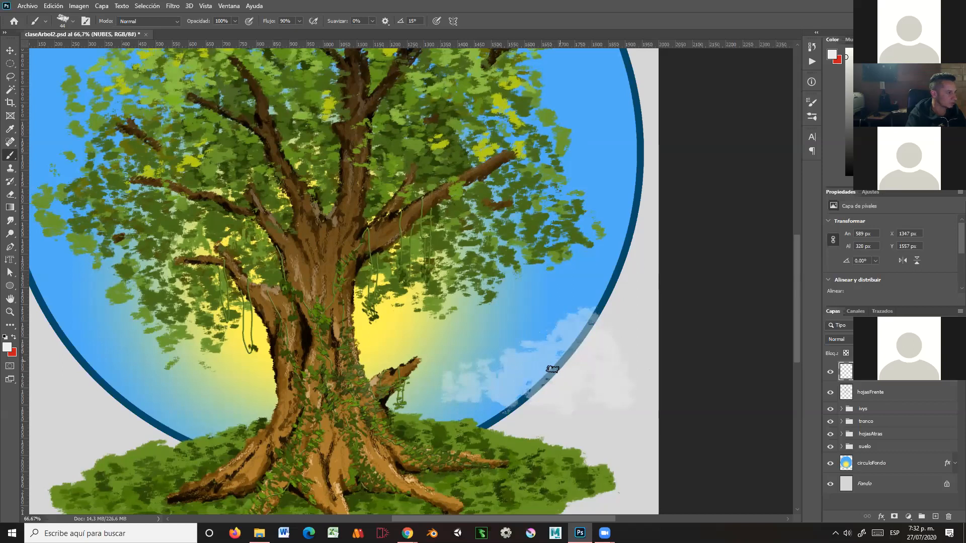
Extend the right-hand cloud with more strokes toward the broken branch and out over the grey background
mouse_move(511, 381)
mouse_down()
mouse_move(424, 403)
mouse_move(443, 413)
mouse_move(490, 397)
mouse_move(544, 419)
mouse_up()
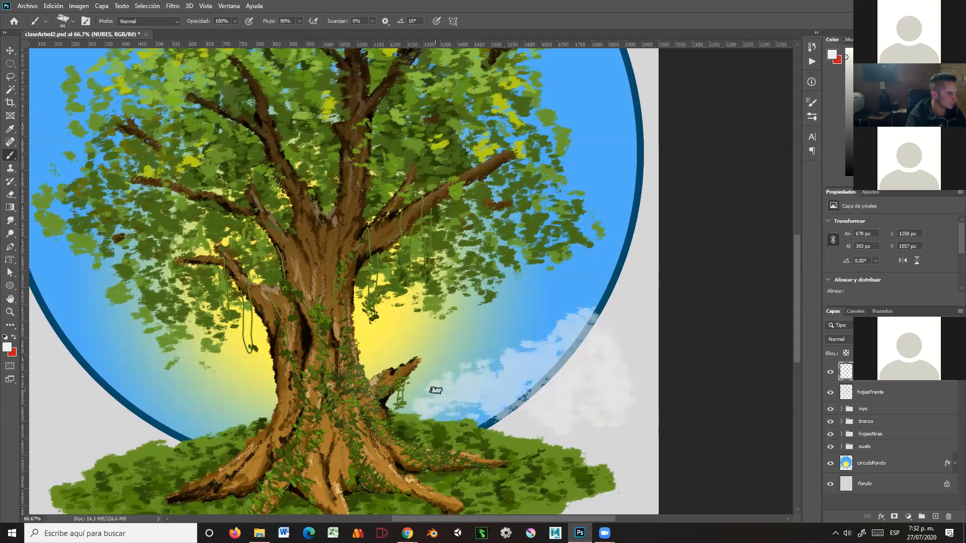
drag(622, 351, 633, 356)
mouse_move(525, 384)
mouse_down()
mouse_move(599, 334)
mouse_move(603, 305)
mouse_up()
mouse_move(595, 341)
mouse_down()
mouse_move(650, 348)
mouse_move(645, 368)
mouse_move(636, 352)
mouse_move(679, 350)
mouse_move(675, 382)
mouse_move(658, 357)
mouse_up()
Paint a matching semi-transparent cloud across the circle's lower left edge, from the page border to the grass
mouse_move(158, 302)
mouse_down()
mouse_move(119, 312)
mouse_move(141, 306)
mouse_move(153, 324)
mouse_move(176, 309)
mouse_move(207, 334)
mouse_move(274, 349)
mouse_move(277, 364)
mouse_move(217, 362)
mouse_move(221, 346)
mouse_move(221, 366)
mouse_move(208, 365)
mouse_move(195, 343)
mouse_move(176, 353)
mouse_move(152, 339)
mouse_move(141, 360)
mouse_move(80, 358)
mouse_up()
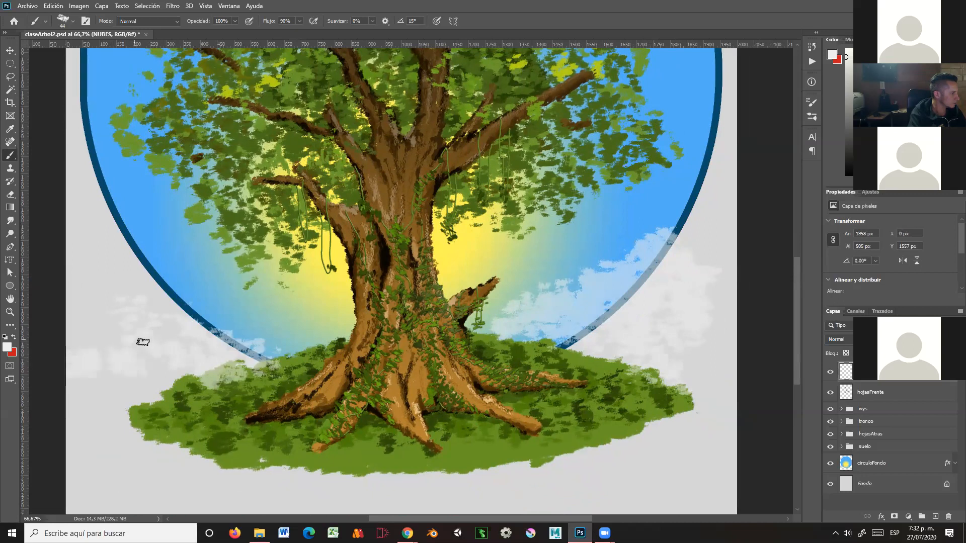
drag(189, 370, 211, 344)
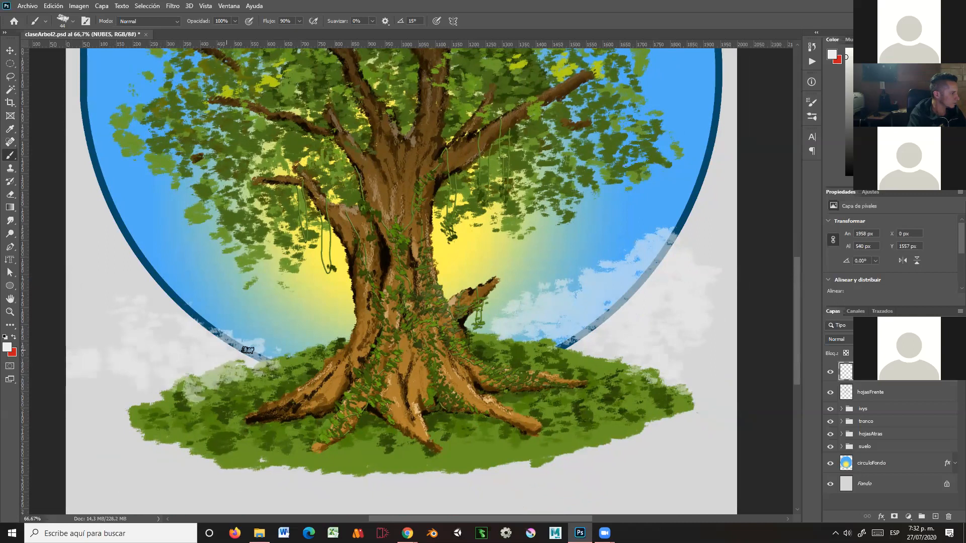
mouse_move(218, 381)
mouse_down()
mouse_move(198, 396)
mouse_move(162, 378)
mouse_move(145, 387)
mouse_move(124, 364)
mouse_move(110, 367)
mouse_move(89, 308)
mouse_move(63, 300)
mouse_move(110, 293)
mouse_up()
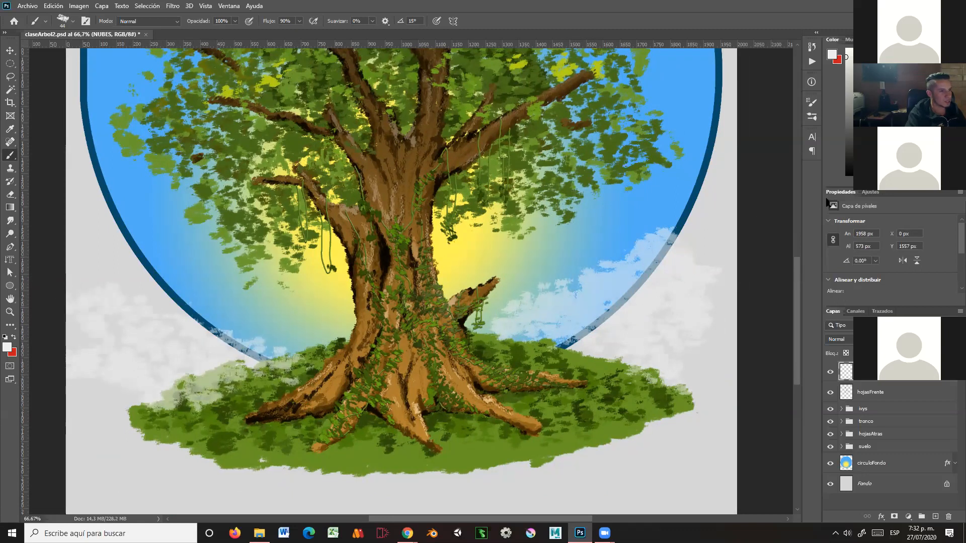
Fill the Fondo layer with solid black using the Paint Bucket
click(884, 484)
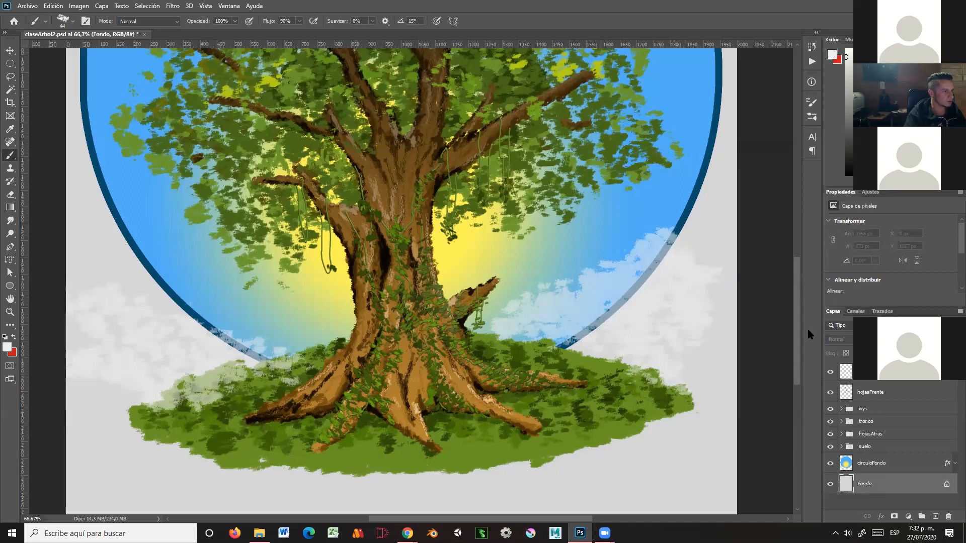
click(848, 173)
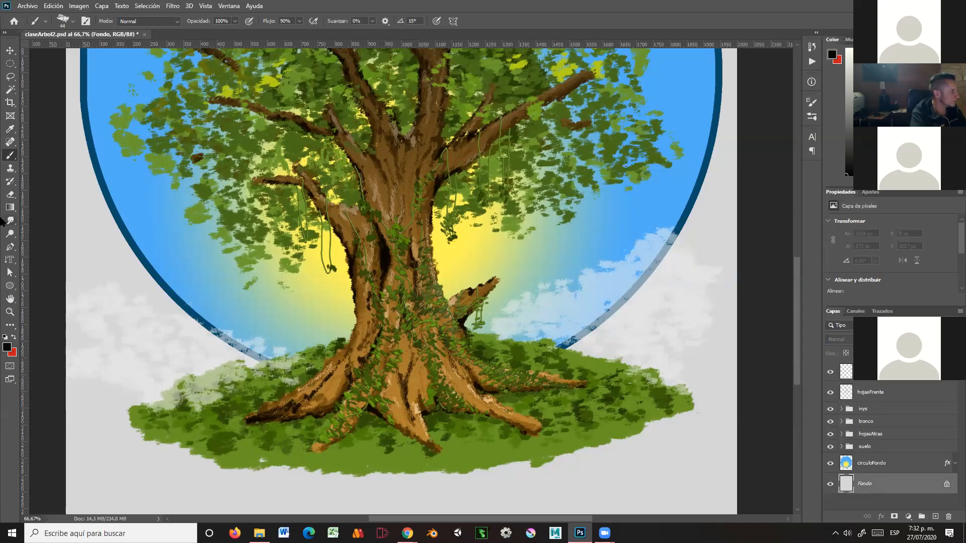
click(10, 207)
click(40, 217)
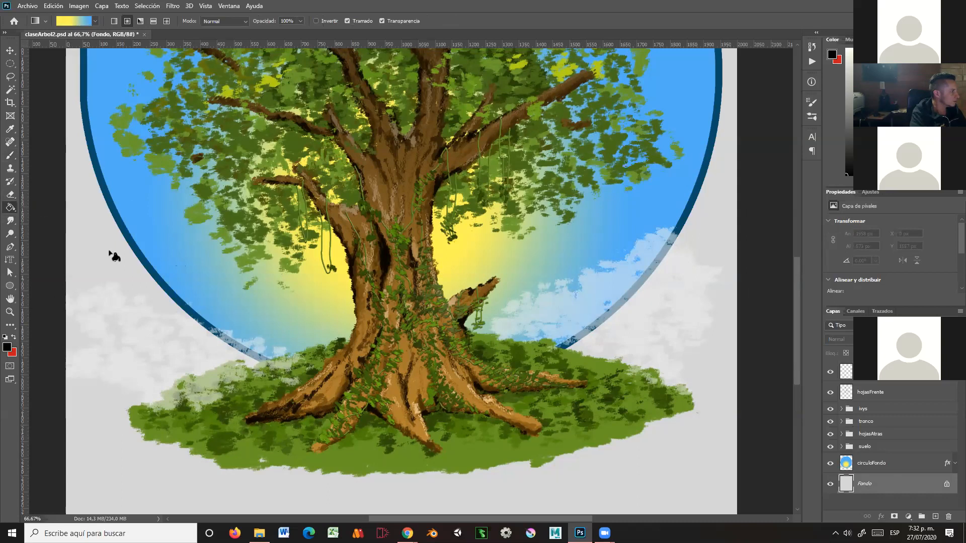
click(103, 256)
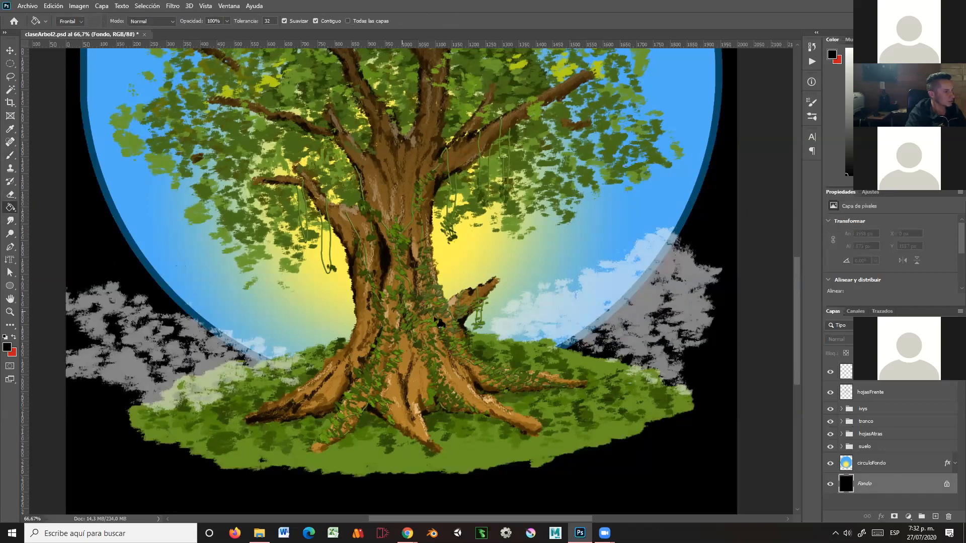
Brush more near-white cloud on the NUBES layer along the circle's lower left, over the tree's left roots and out to the page border
click(887, 373)
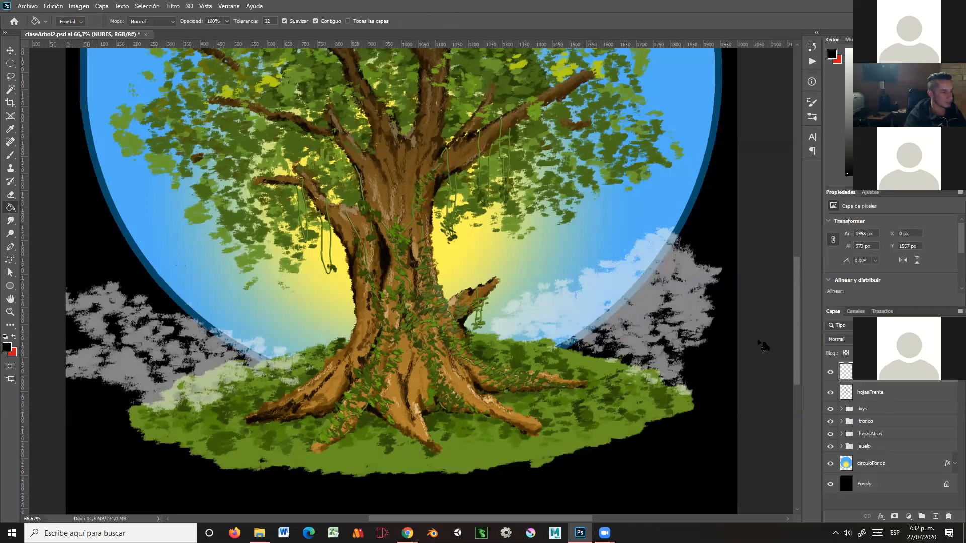
click(850, 63)
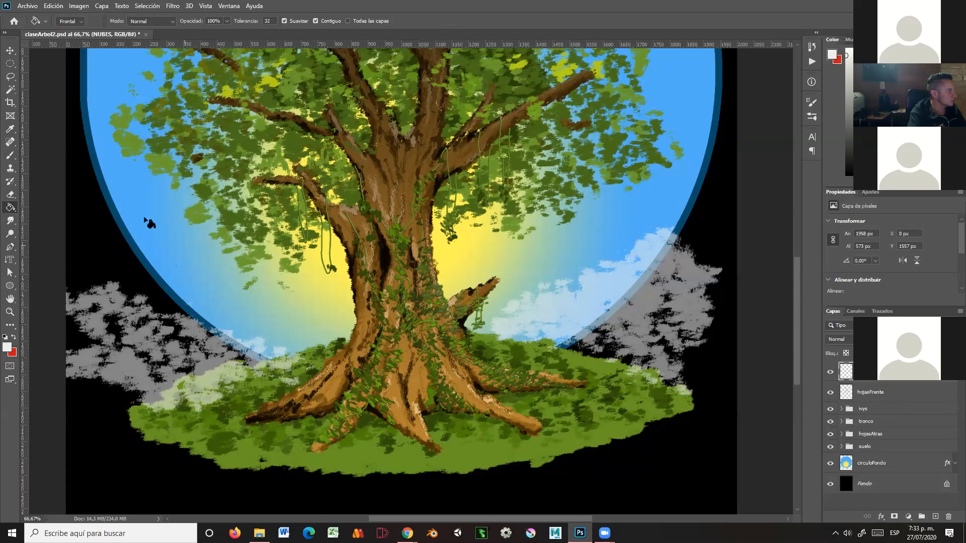
click(10, 155)
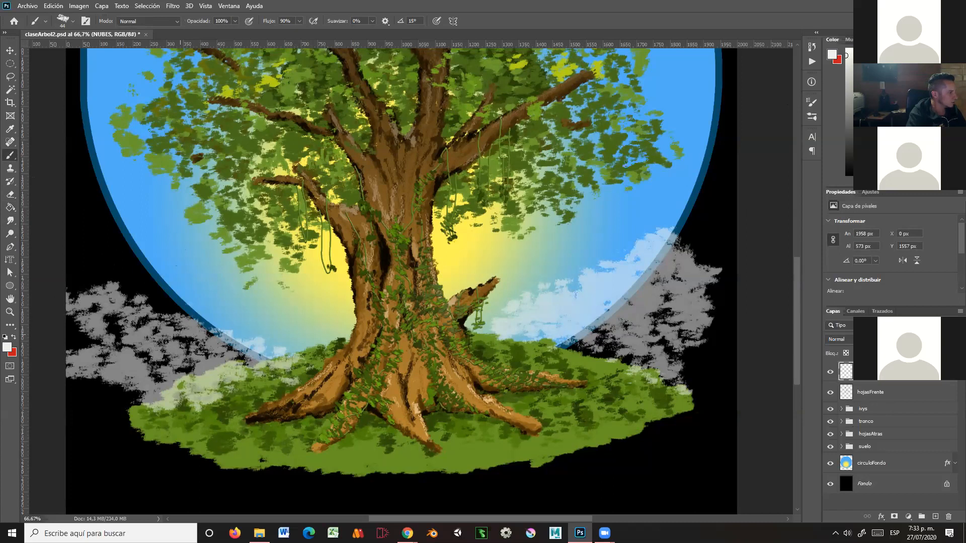
mouse_move(249, 329)
mouse_down()
mouse_move(287, 321)
mouse_move(294, 343)
mouse_move(284, 333)
mouse_move(302, 327)
mouse_move(343, 333)
mouse_move(306, 344)
mouse_move(329, 344)
mouse_move(358, 377)
mouse_move(382, 379)
mouse_move(249, 372)
mouse_up()
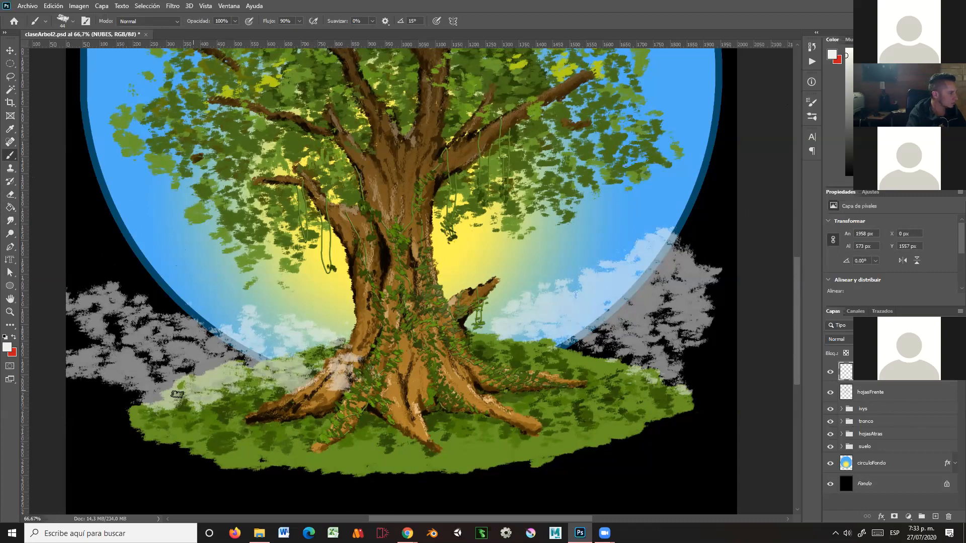
drag(121, 410, 68, 397)
mouse_move(70, 272)
mouse_down()
mouse_move(68, 255)
mouse_move(95, 302)
mouse_move(83, 336)
mouse_move(135, 343)
mouse_move(156, 363)
mouse_move(109, 376)
mouse_move(75, 400)
mouse_move(106, 404)
mouse_move(151, 387)
mouse_move(162, 327)
mouse_up()
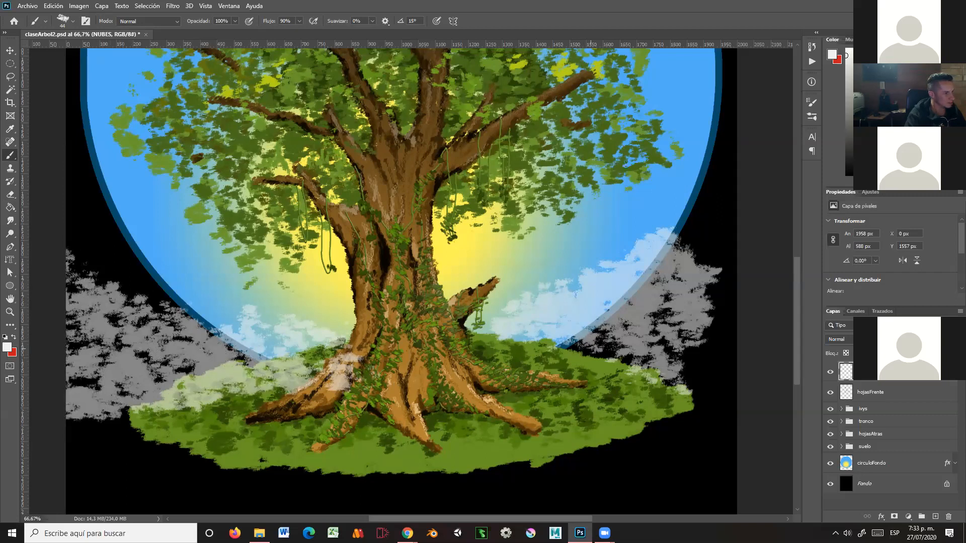
Extend the near-white cloud along the right page border and add wisps across the lower part of the grass
mouse_move(720, 252)
mouse_down()
mouse_move(748, 261)
mouse_move(737, 349)
mouse_move(522, 349)
mouse_move(539, 342)
mouse_move(551, 357)
mouse_move(656, 357)
mouse_move(631, 372)
mouse_move(608, 364)
mouse_move(607, 381)
mouse_move(548, 426)
mouse_move(448, 444)
mouse_move(515, 452)
mouse_move(552, 442)
mouse_move(567, 420)
mouse_move(613, 427)
mouse_move(643, 412)
mouse_up()
mouse_move(385, 457)
mouse_down()
mouse_move(371, 436)
mouse_move(384, 457)
mouse_move(317, 458)
mouse_move(174, 435)
mouse_move(155, 417)
mouse_up()
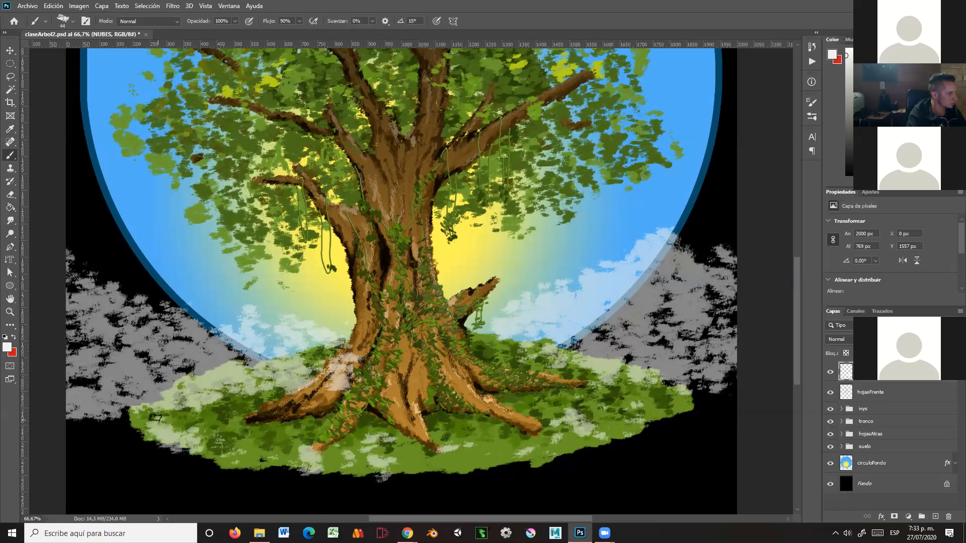
drag(635, 381, 707, 391)
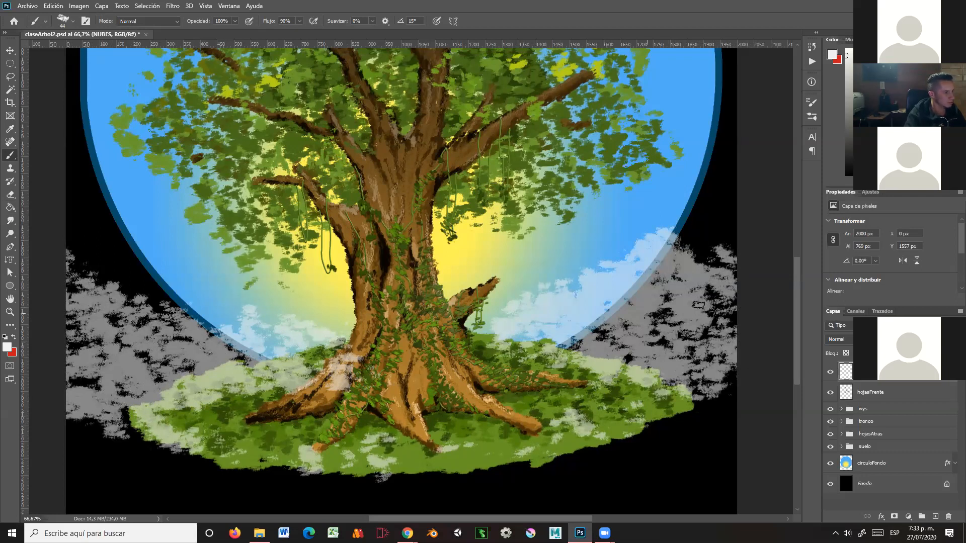
drag(714, 264, 725, 234)
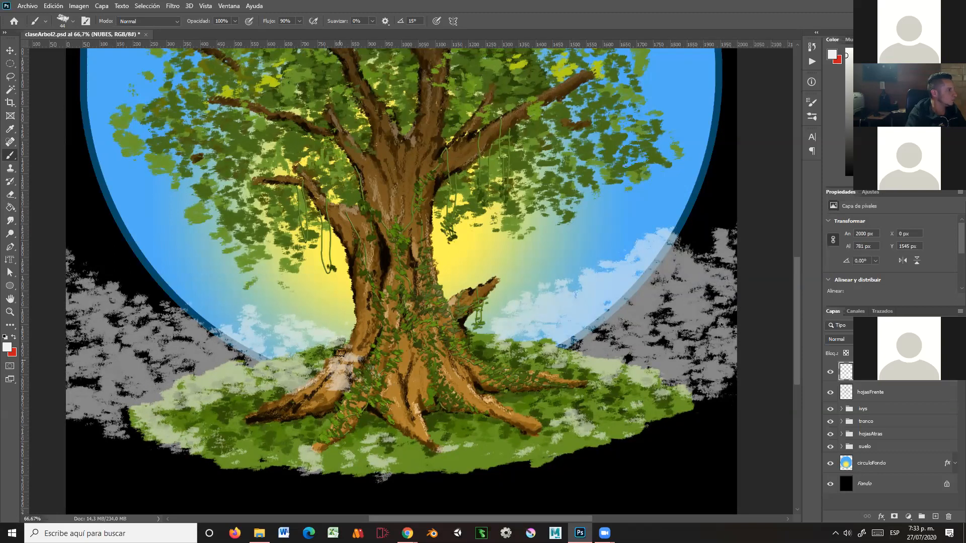
Soften the NUBES layer with a Gaussian Blur of 6.8 pixels radius
click(174, 7)
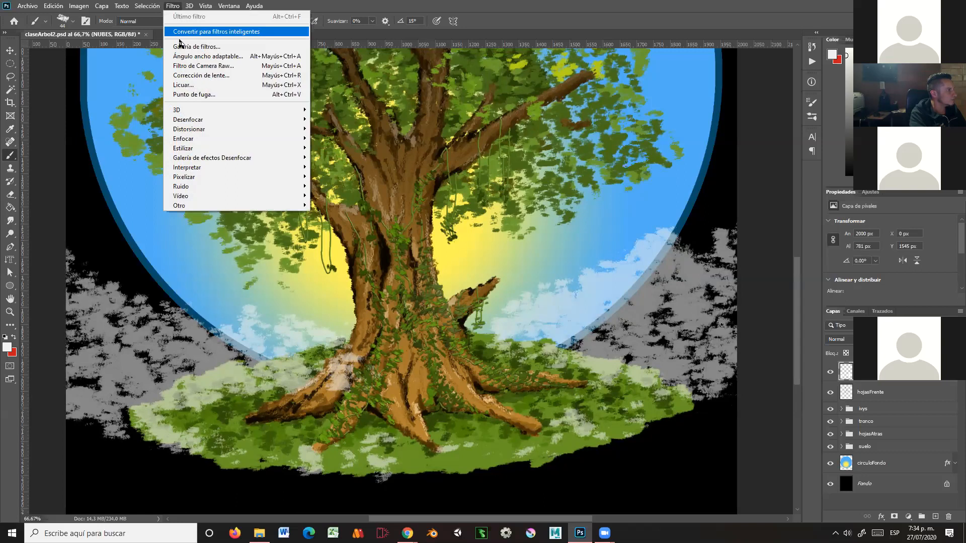
mouse_move(222, 119)
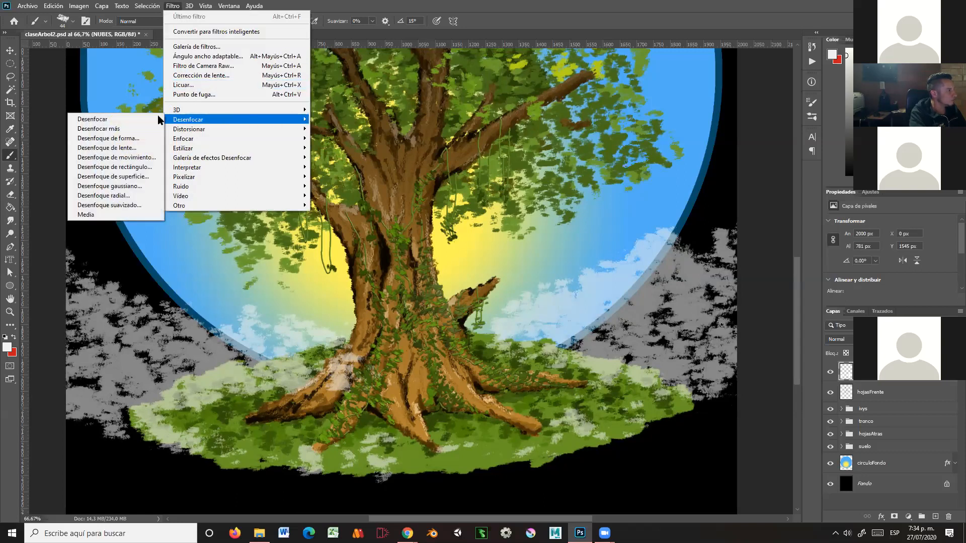
click(140, 188)
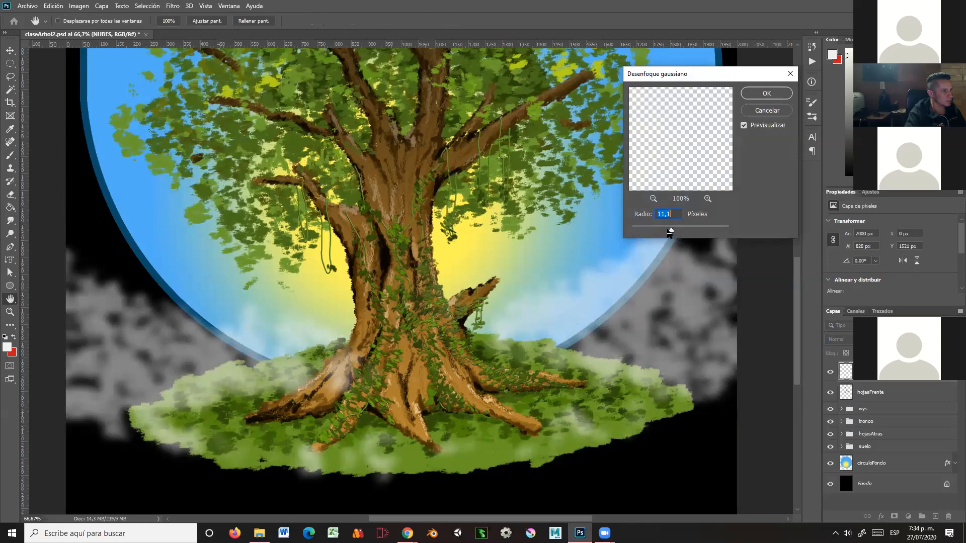
drag(669, 230, 665, 231)
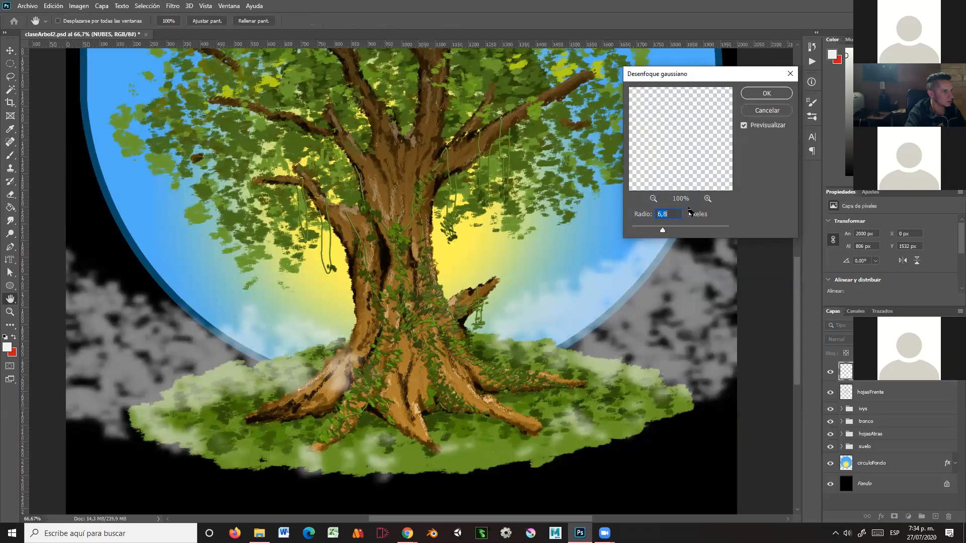
click(782, 98)
View the whole illustration at 33.3% and save the document
key(z)
alt+click(550, 275)
drag(552, 275, 555, 351)
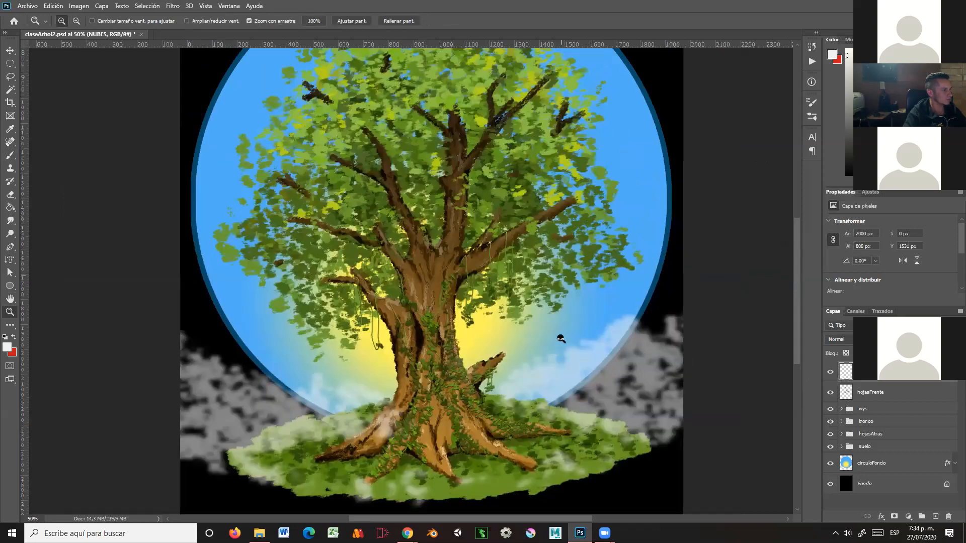
alt+click(568, 307)
drag(522, 273, 599, 290)
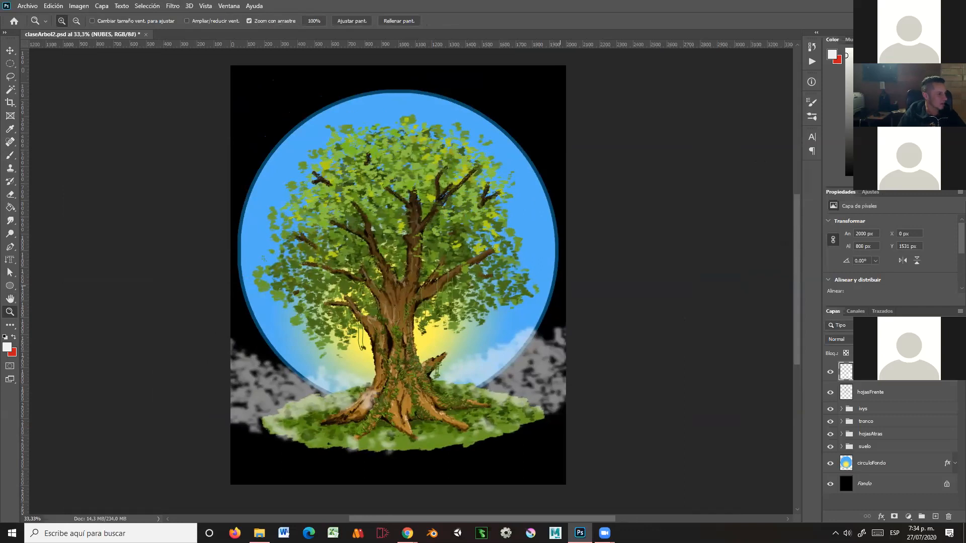
key(ctrl+s)
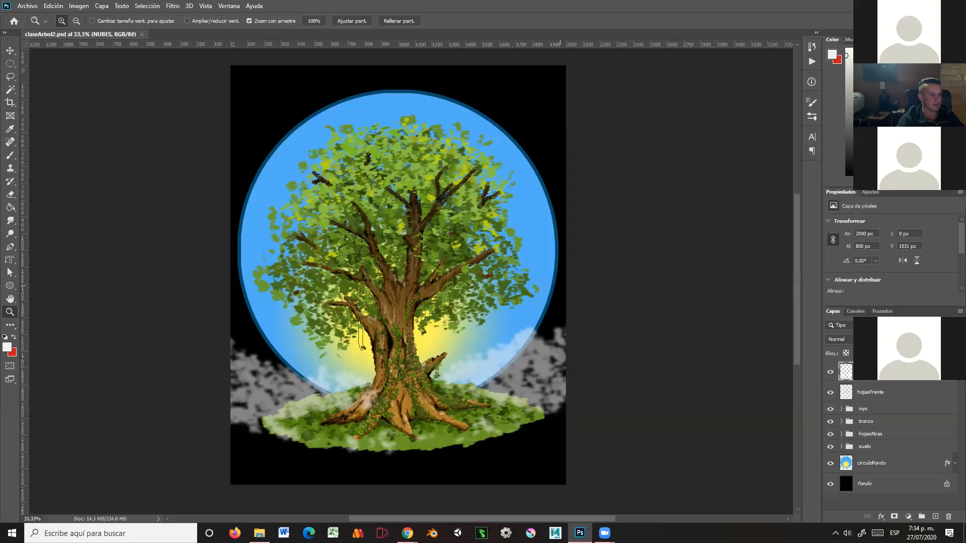
Review the clipped layers inside the tronco group one by one, from Capa 6 down to sombras
click(842, 422)
scroll(949, 428, down, 2)
click(930, 403)
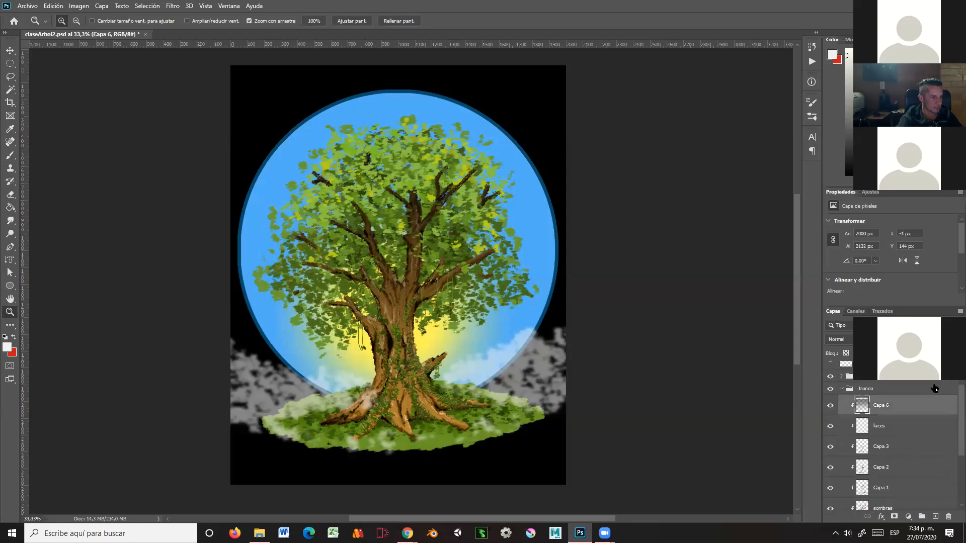
click(908, 425)
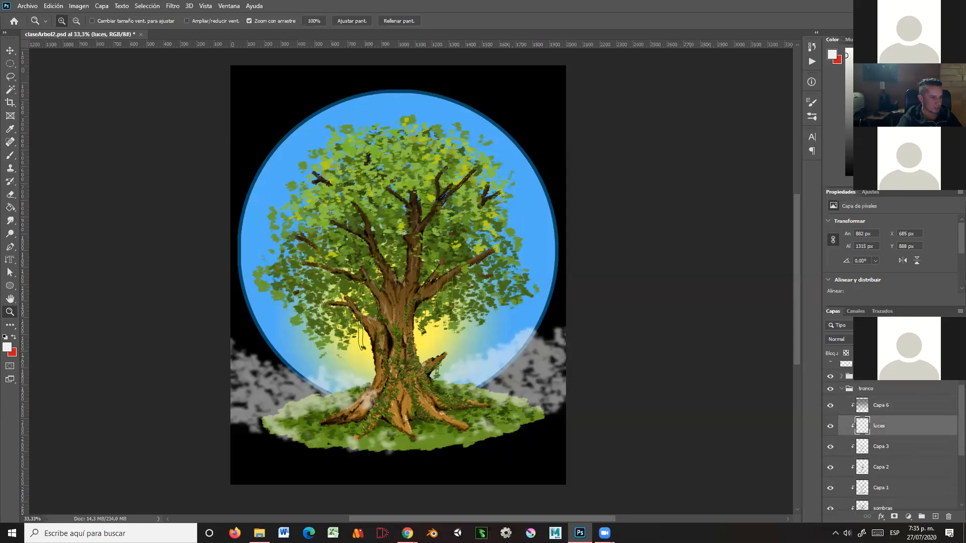
click(904, 446)
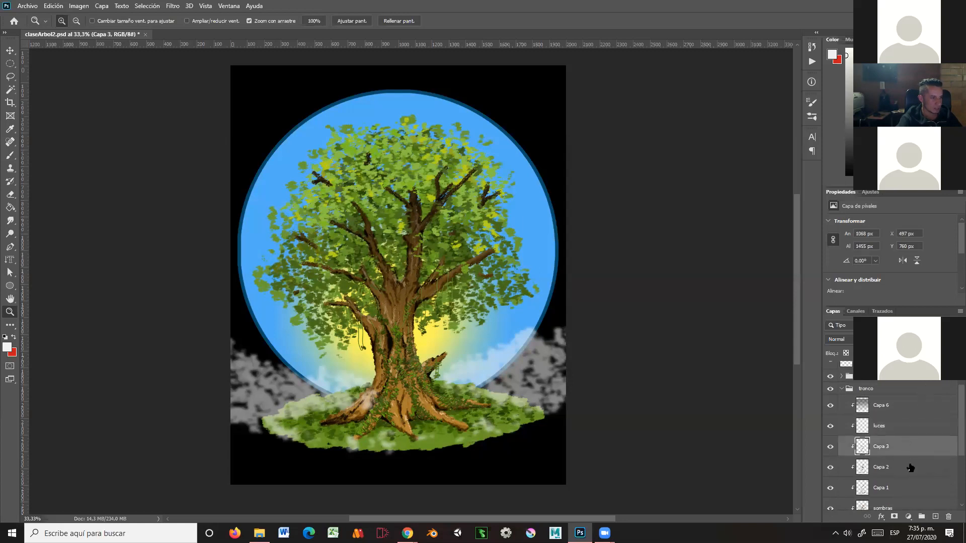
click(909, 466)
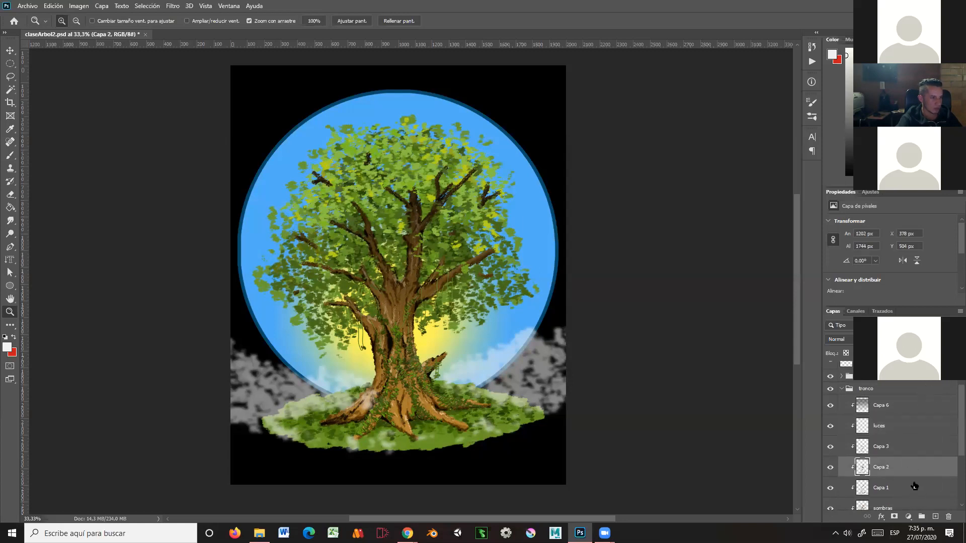
click(914, 488)
scroll(951, 425, down, 3)
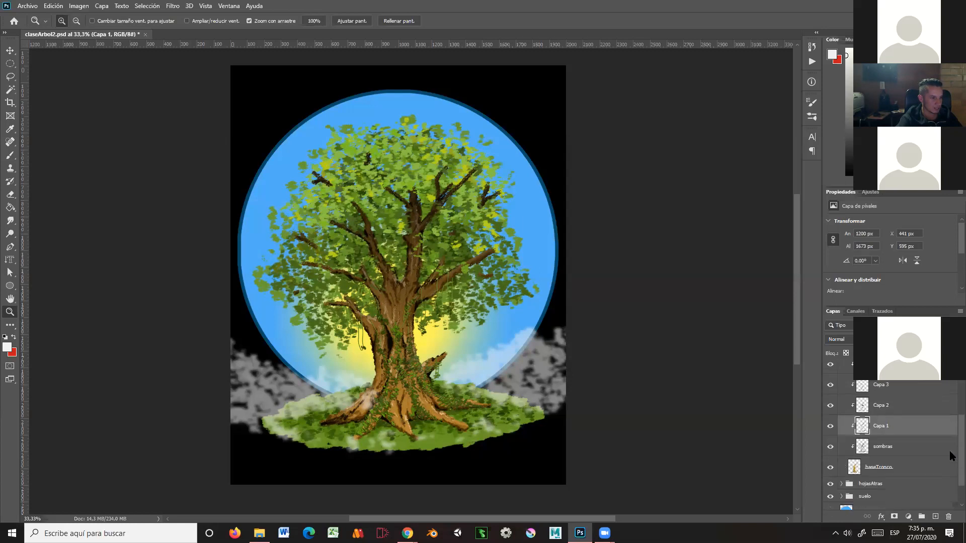
click(922, 447)
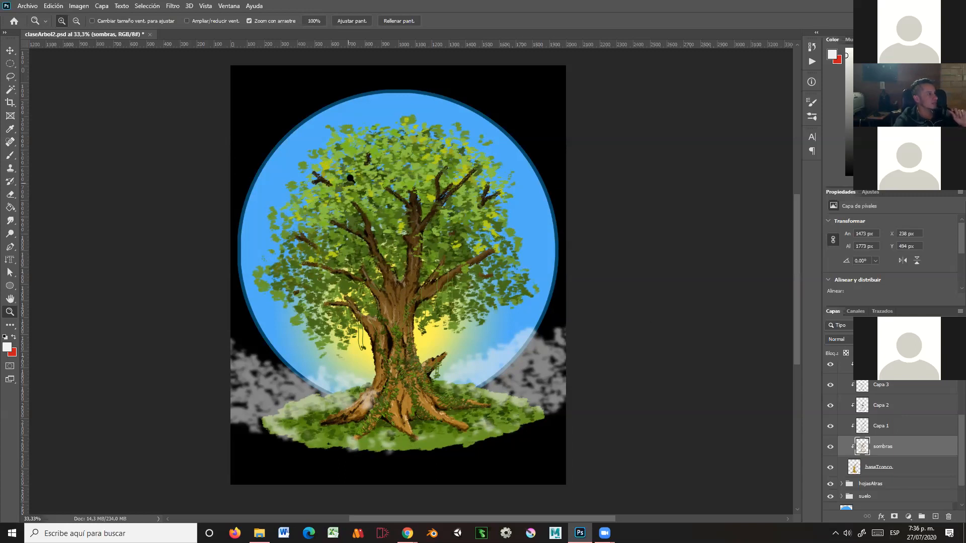
Add a new empty layer above NUBES and choose a dark green foreground colour for the Brush
click(10, 155)
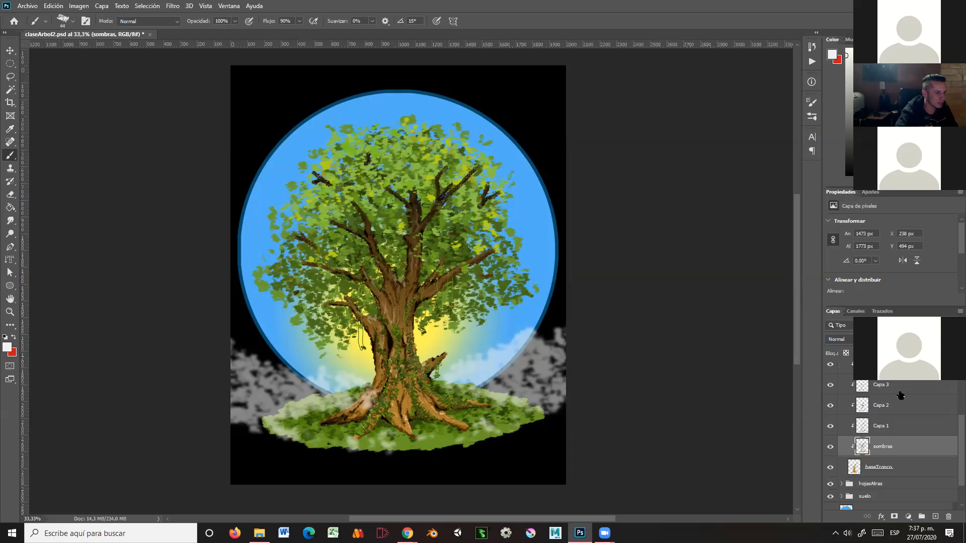
scroll(952, 431, up, 1)
click(913, 378)
click(935, 516)
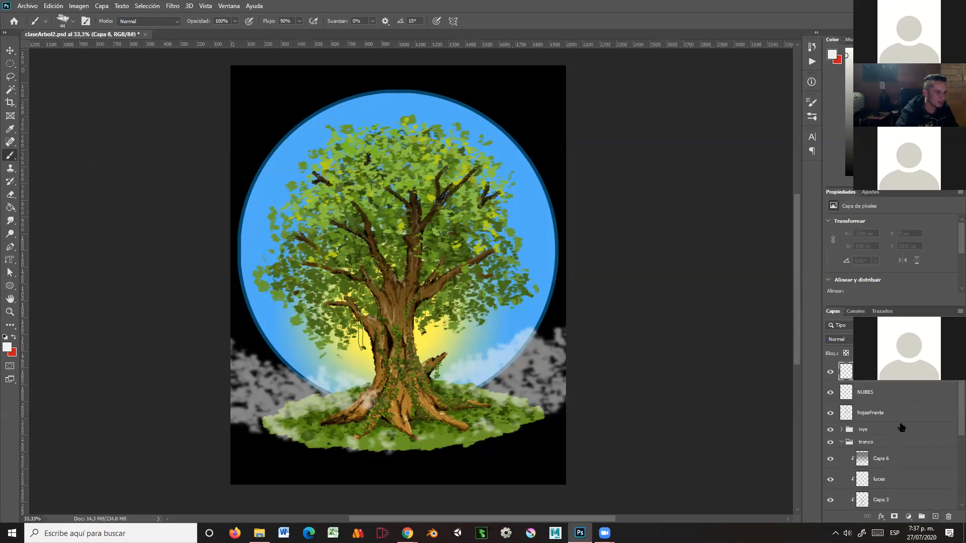
click(887, 142)
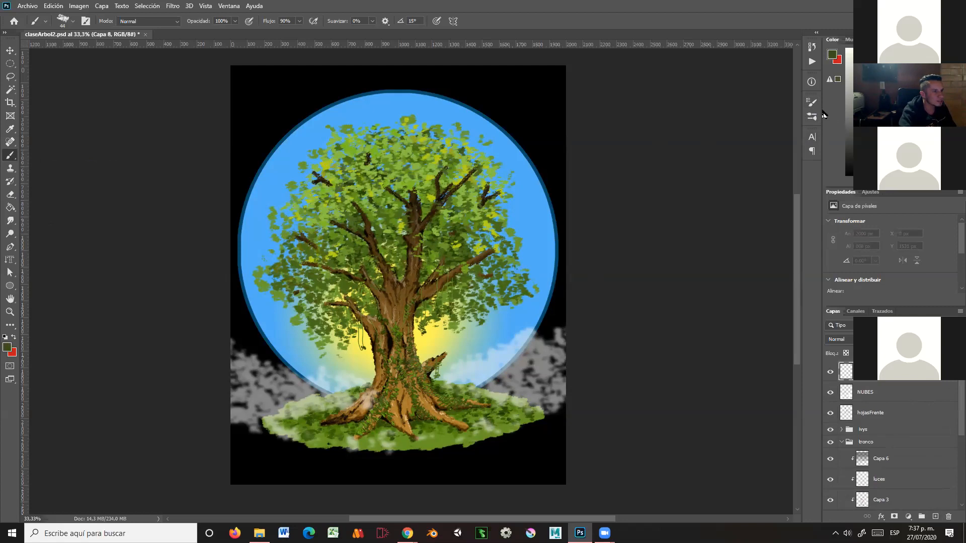
Choose the Circular definido brush preset at 44 px from the default legacy brushes
click(812, 103)
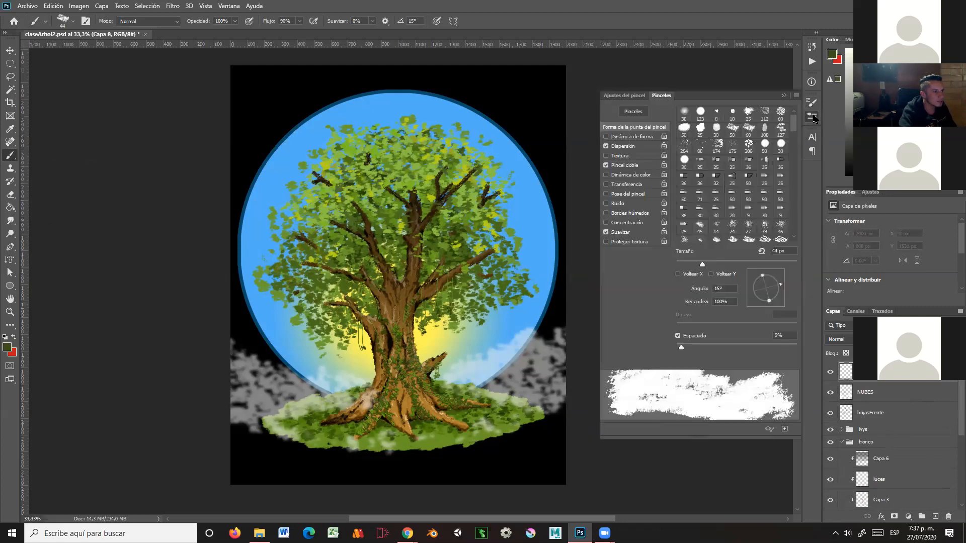
click(812, 118)
click(724, 240)
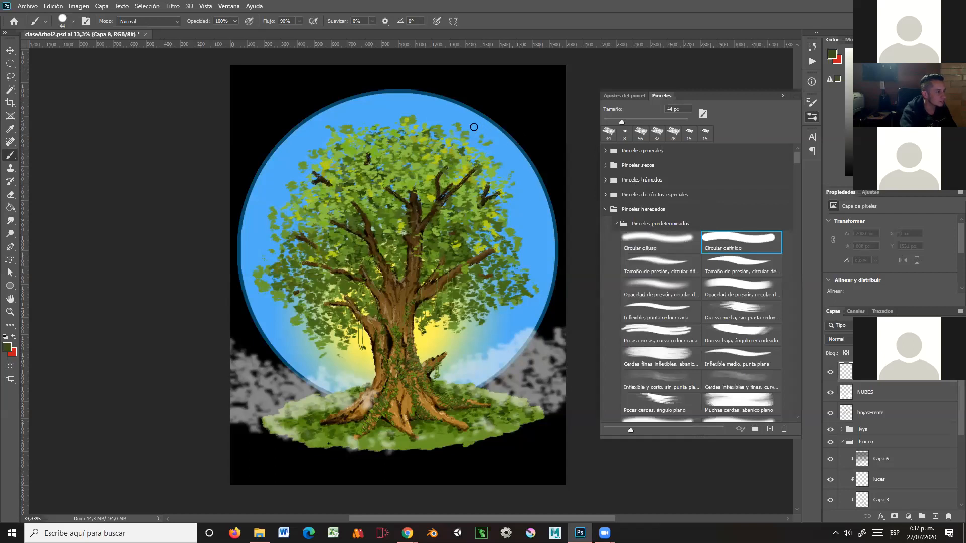
click(783, 95)
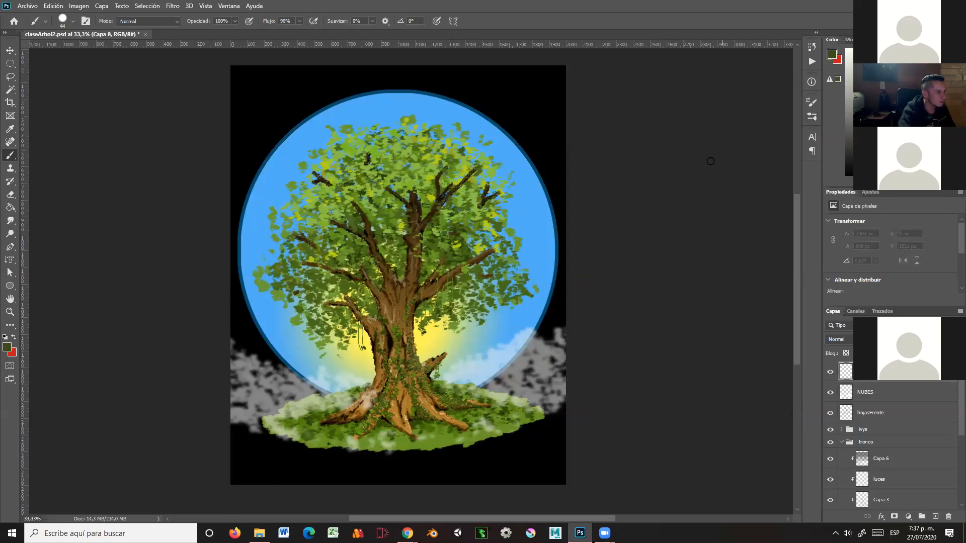
Set the brush opacity to 68% and paint a curved olive-green stroke about 225 px tall on the blue sky beside the canopy
click(9, 312)
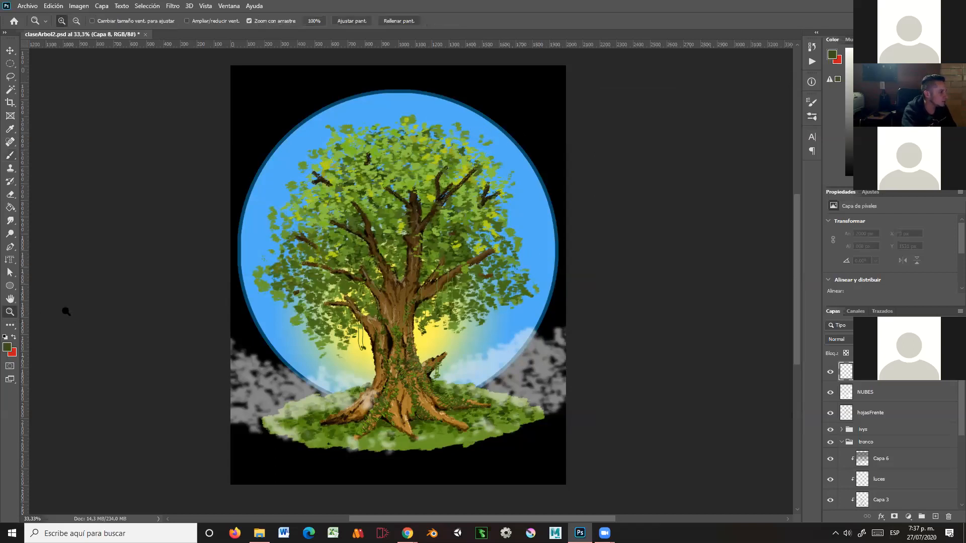
drag(491, 173, 528, 220)
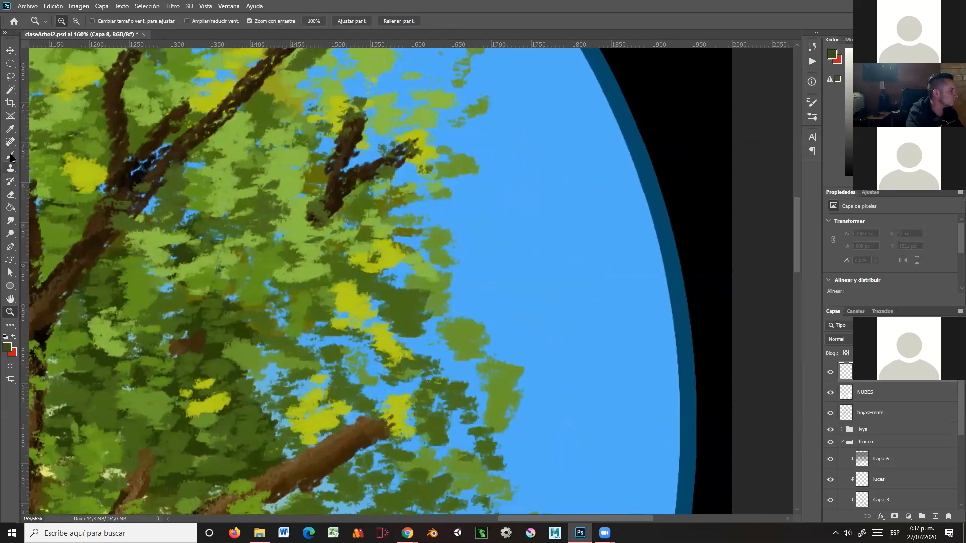
key(b)
click(234, 21)
drag(238, 31, 220, 33)
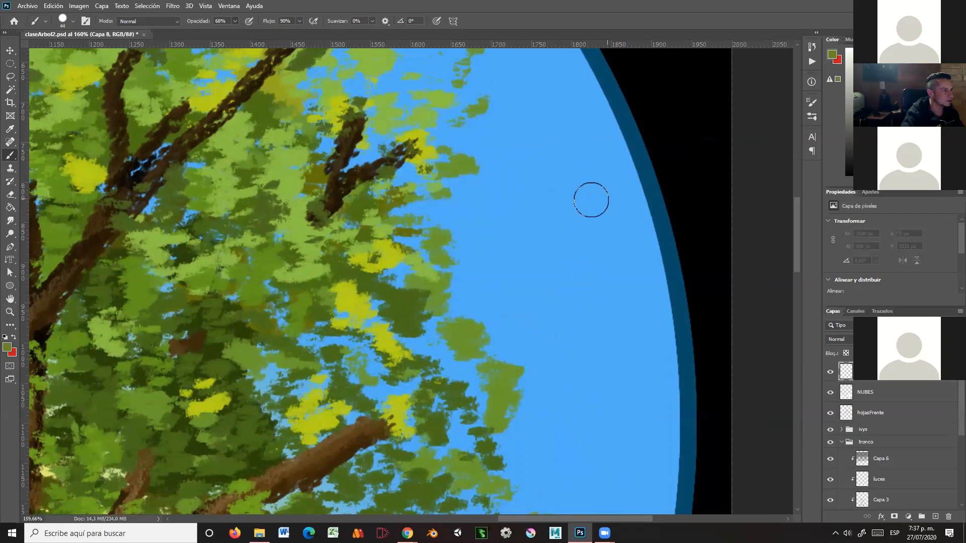
drag(569, 172, 589, 318)
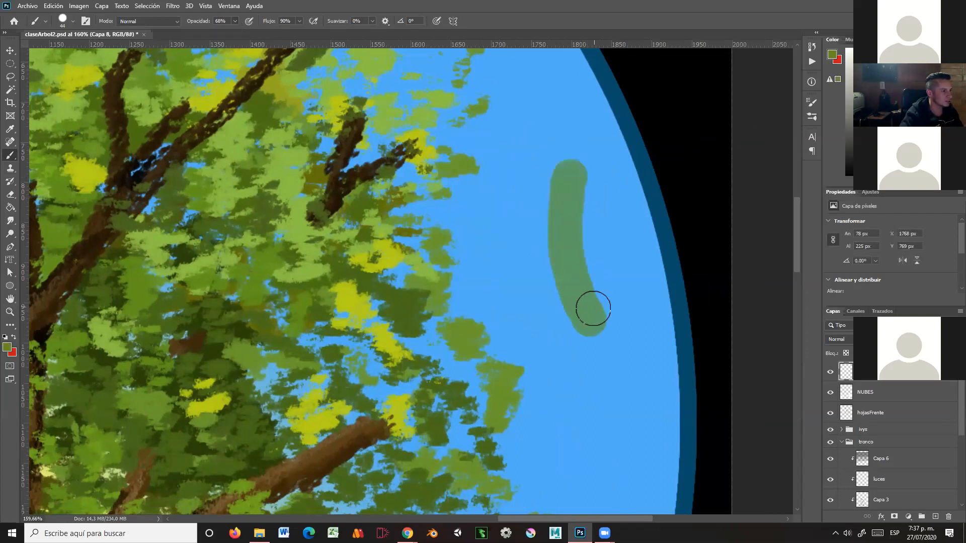
Paint several overlapping olive-green strokes across the first one at 68% opacity on the blue sky
mouse_move(556, 202)
mouse_down()
mouse_move(549, 244)
mouse_move(571, 304)
mouse_up()
drag(525, 207, 531, 297)
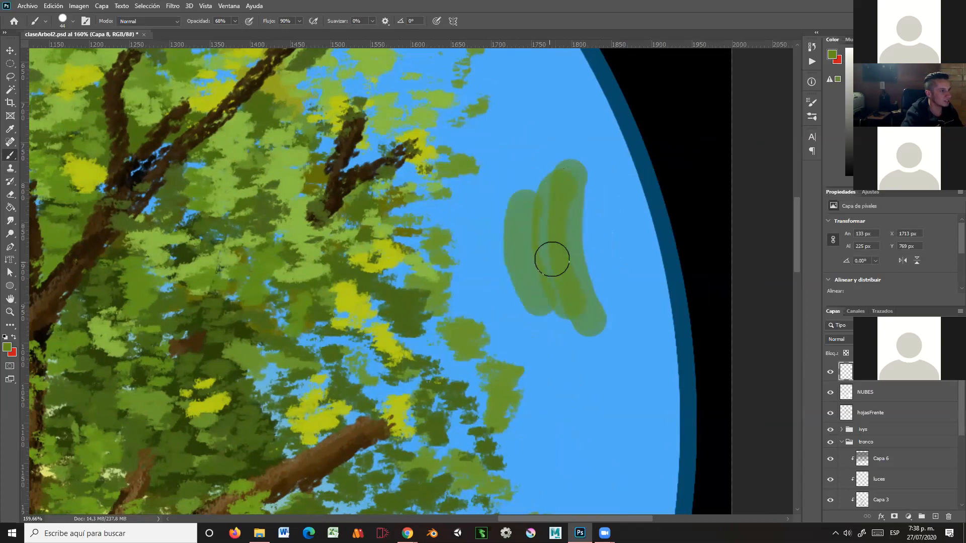
mouse_move(599, 222)
mouse_down()
mouse_move(576, 267)
mouse_move(548, 285)
mouse_move(518, 284)
mouse_up()
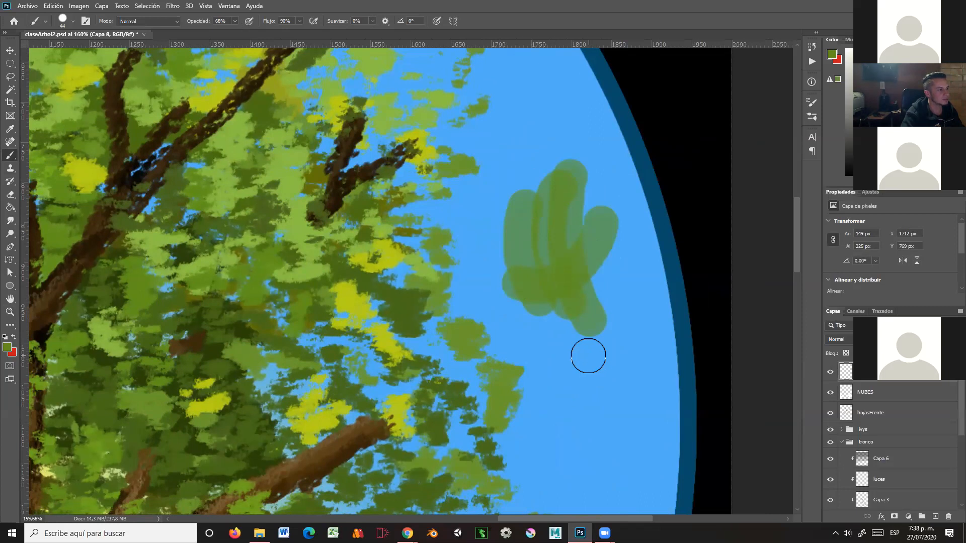
mouse_move(589, 329)
mouse_down()
mouse_move(599, 309)
mouse_move(586, 300)
mouse_move(601, 302)
mouse_move(592, 291)
mouse_up()
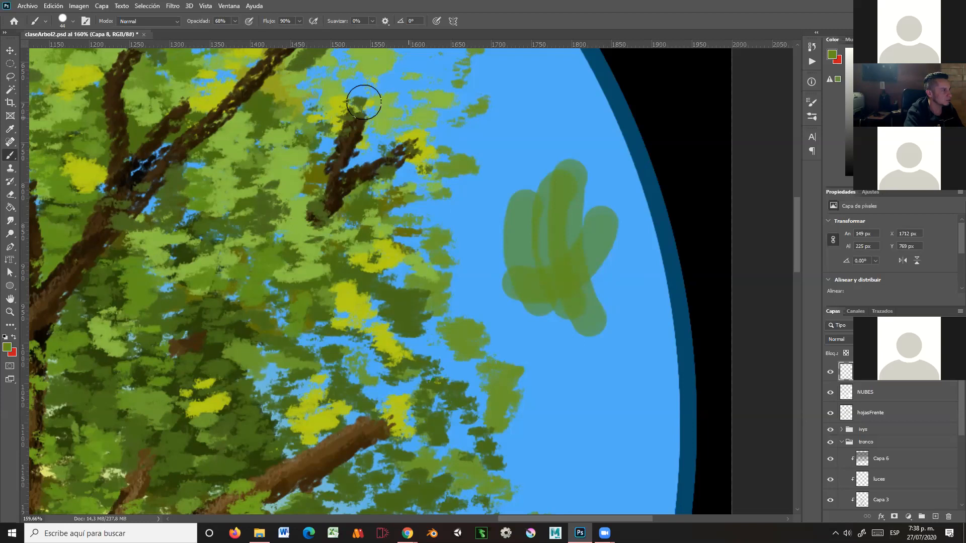
Raise the brush to full opacity and paint a solid olive-green patch below the overlapping strokes
click(234, 21)
drag(235, 31, 276, 42)
mouse_move(629, 328)
mouse_down()
mouse_move(603, 401)
mouse_move(608, 367)
mouse_move(578, 409)
mouse_move(615, 423)
mouse_move(578, 437)
mouse_move(595, 446)
mouse_move(586, 358)
mouse_move(579, 371)
mouse_up()
Set the brush opacity to 72% and paint overlapping strokes above the first translucent ones
click(235, 21)
drag(236, 32, 225, 36)
mouse_move(535, 118)
mouse_down()
mouse_move(534, 142)
mouse_move(535, 97)
mouse_move(560, 140)
mouse_move(528, 157)
mouse_move(536, 146)
mouse_move(525, 171)
mouse_move(512, 146)
mouse_move(528, 176)
mouse_up()
mouse_move(581, 153)
mouse_down()
mouse_move(589, 178)
mouse_move(539, 171)
mouse_move(519, 211)
mouse_move(568, 245)
mouse_up()
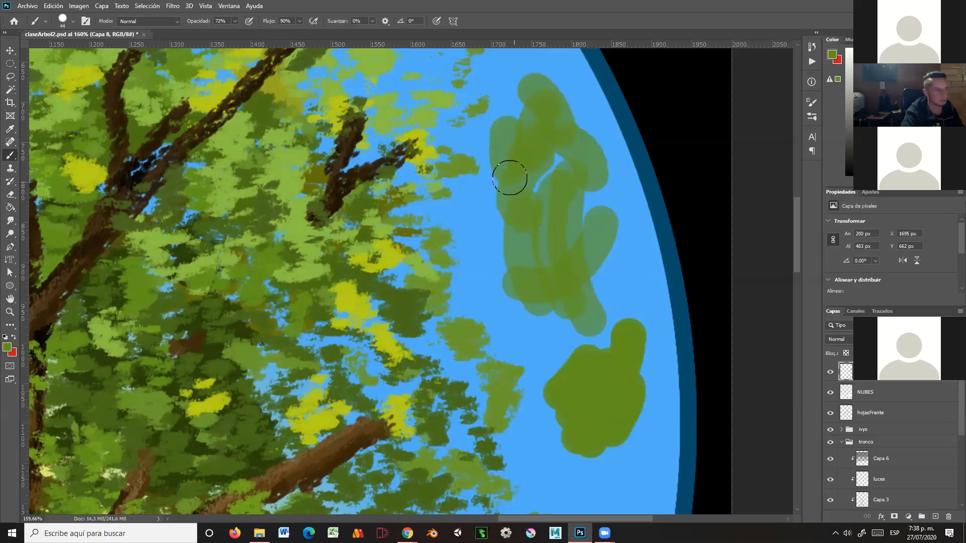
Delete the practice layer Capa 8 and set the Brush opacity back to 100%
click(10, 195)
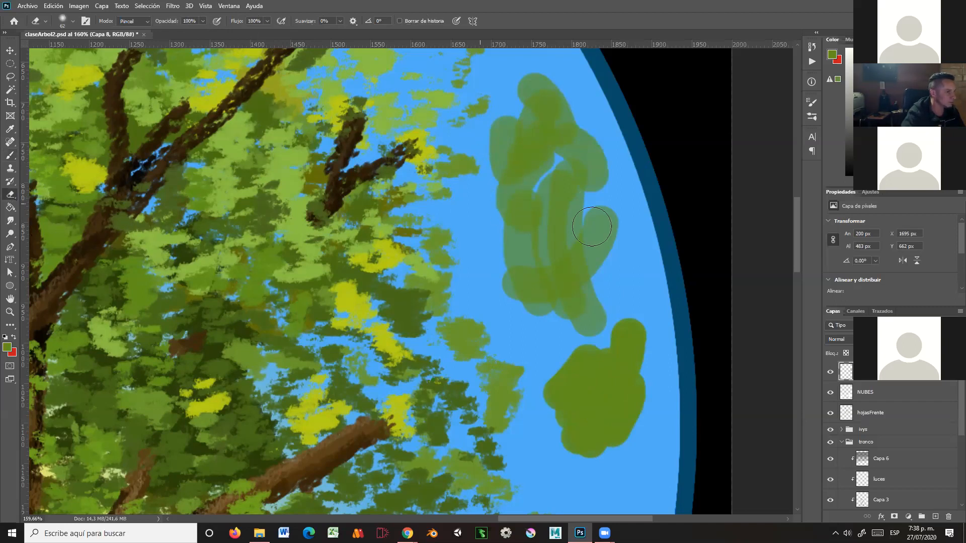
click(948, 516)
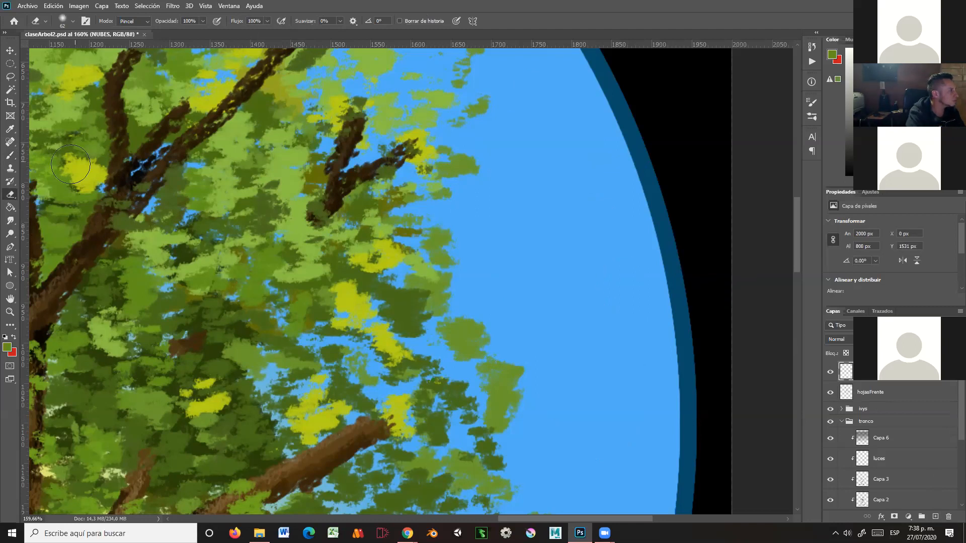
click(10, 155)
click(235, 22)
drag(235, 32, 261, 43)
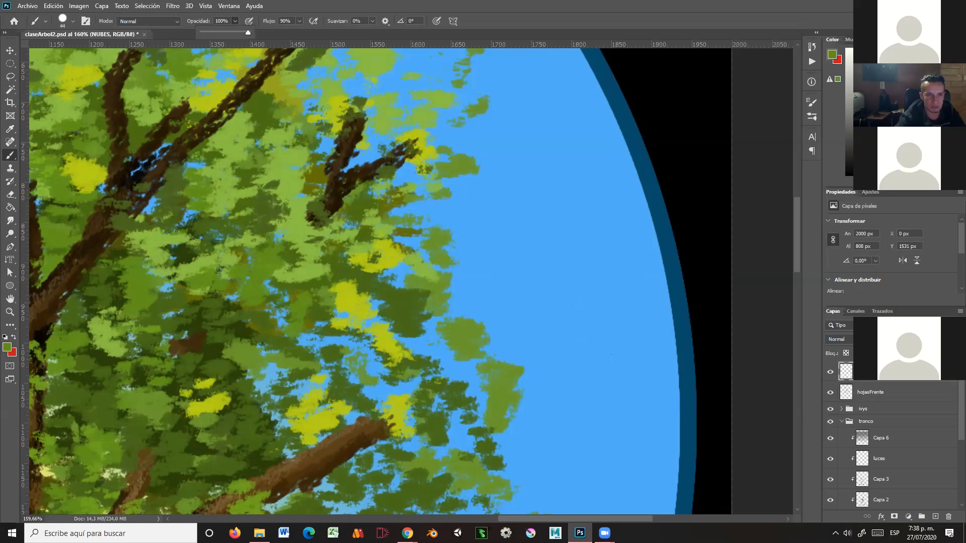
Switch to the Sin título-1 document in Photoshop CC 2017 and set the textured brush's size to 87 px
key(alt+Tab)
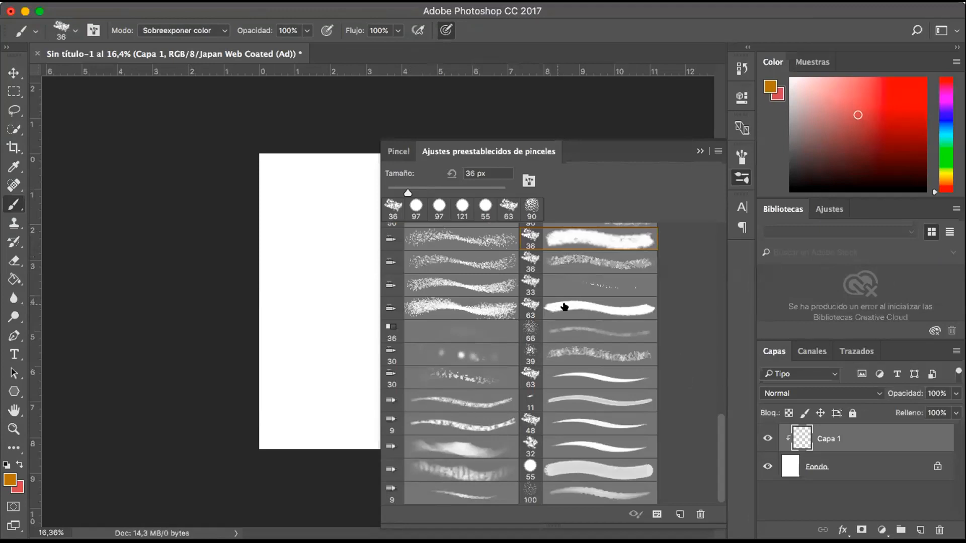
click(700, 150)
click(741, 157)
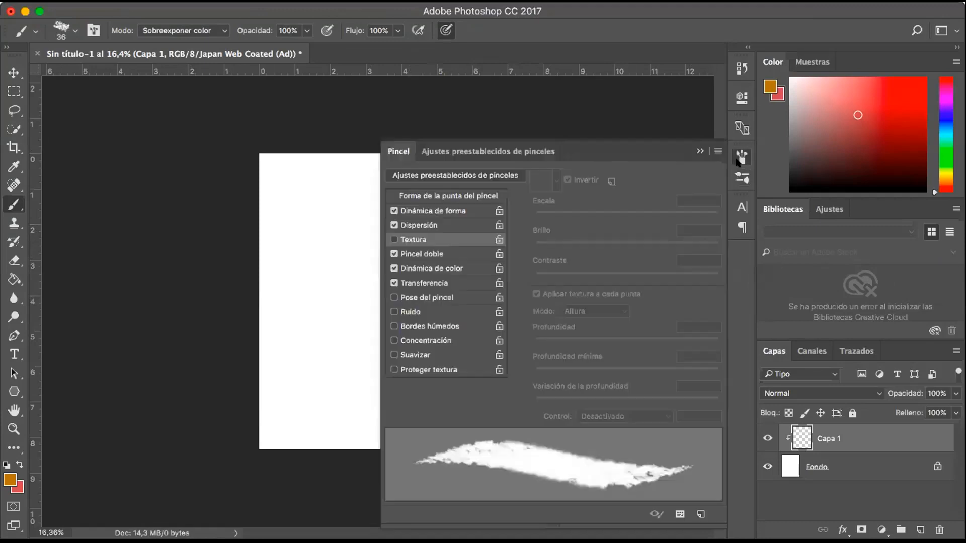
click(742, 176)
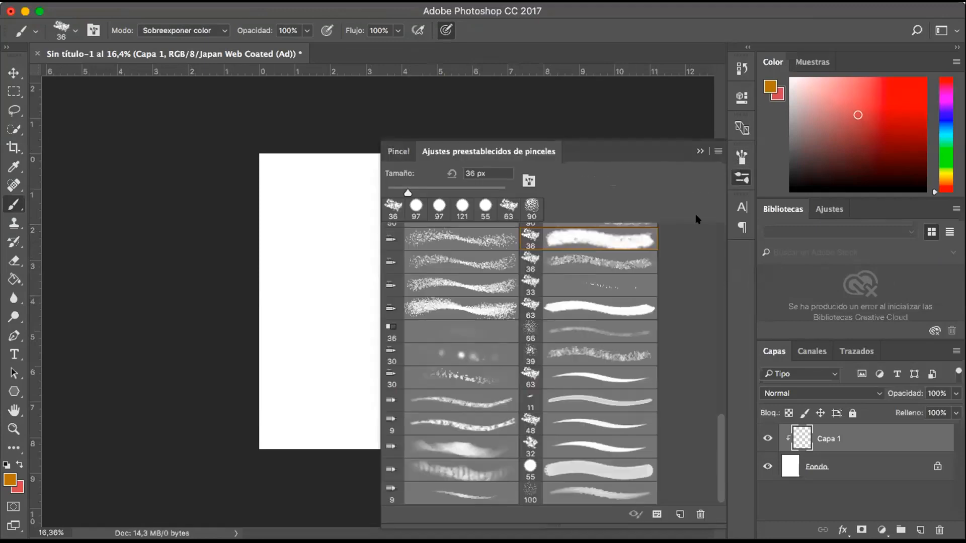
click(562, 325)
drag(407, 193, 437, 194)
click(699, 150)
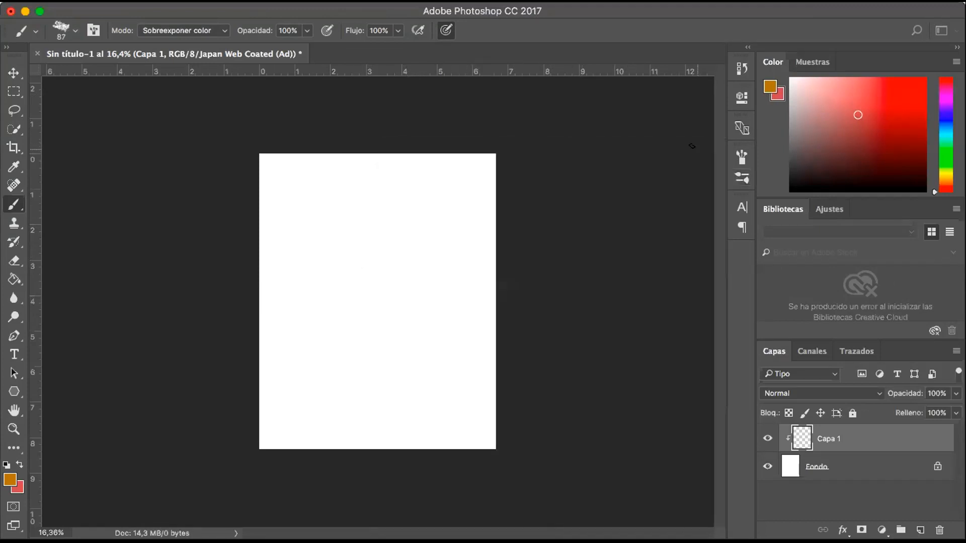
Paint overlapping orange-brown strokes on Capa 1 in Sobreexponer color mode, leaving a few separate test marks on the white canvas
drag(380, 297, 429, 233)
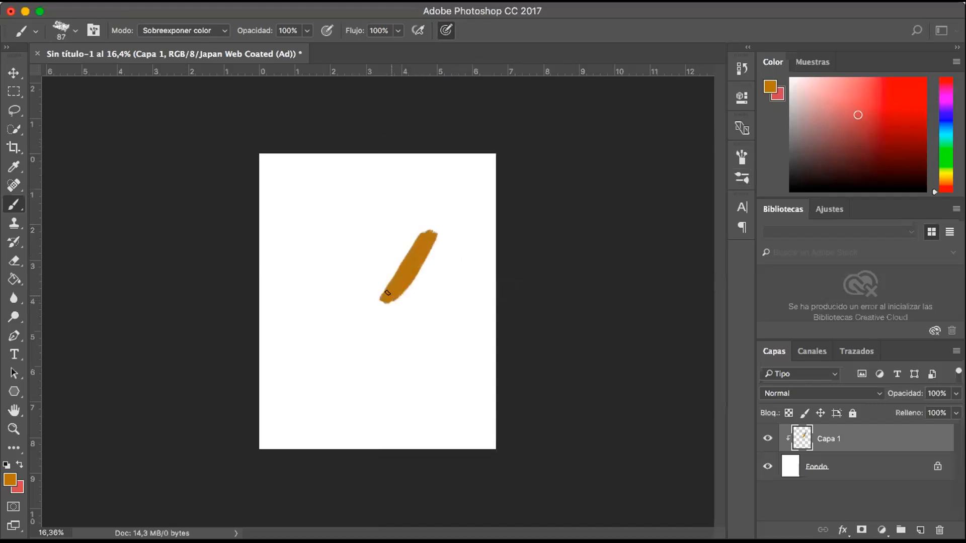
drag(392, 274, 435, 316)
drag(386, 298, 419, 247)
mouse_move(305, 318)
mouse_down()
mouse_move(327, 182)
mouse_move(297, 263)
mouse_up()
mouse_move(402, 212)
mouse_down()
mouse_move(405, 303)
mouse_move(427, 297)
mouse_move(427, 333)
mouse_up()
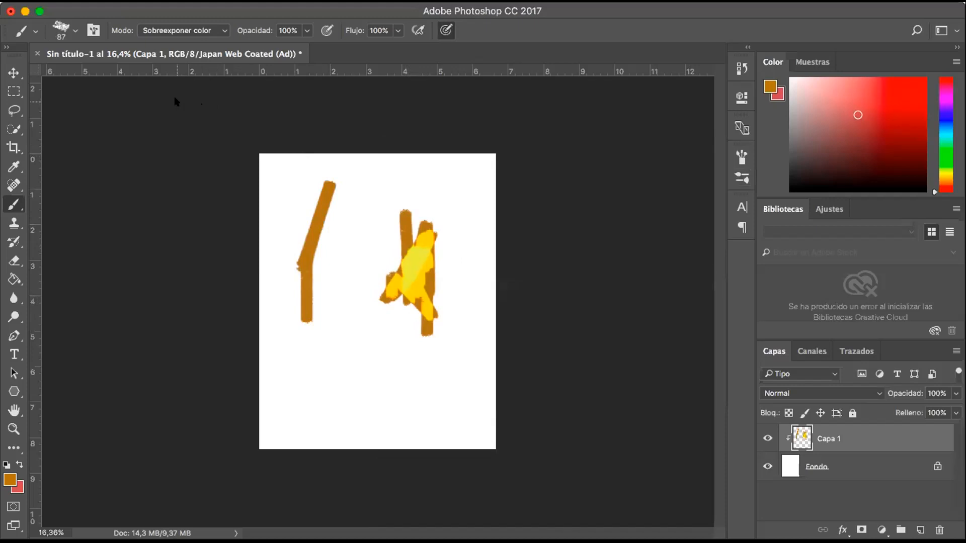
mouse_move(330, 423)
mouse_down()
mouse_move(390, 352)
mouse_move(375, 375)
mouse_move(368, 364)
mouse_move(370, 428)
mouse_move(359, 397)
mouse_move(353, 410)
mouse_up()
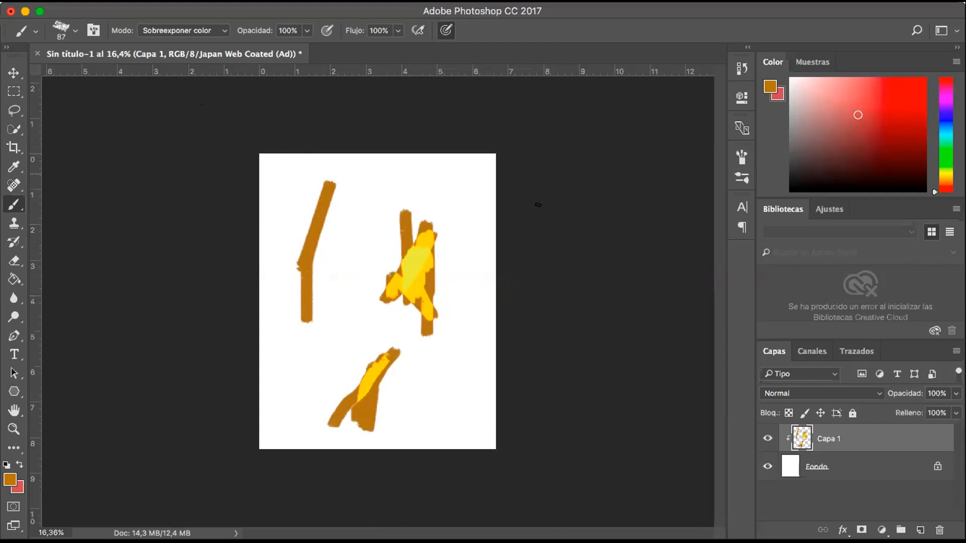
Look through the brush presets, briefly trying Salpicaduras 14 píxeles, while keeping the 87 px textured brush
click(742, 178)
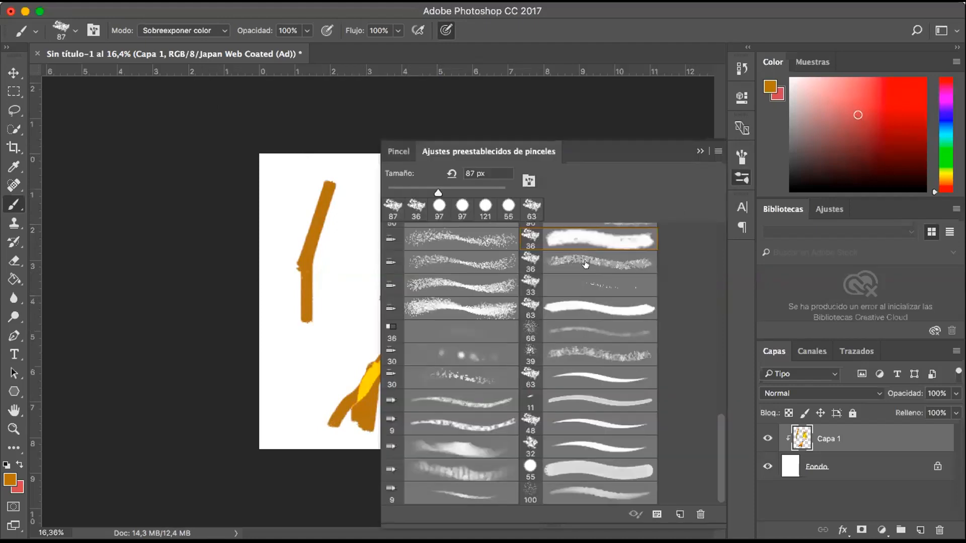
scroll(566, 279, up, 10)
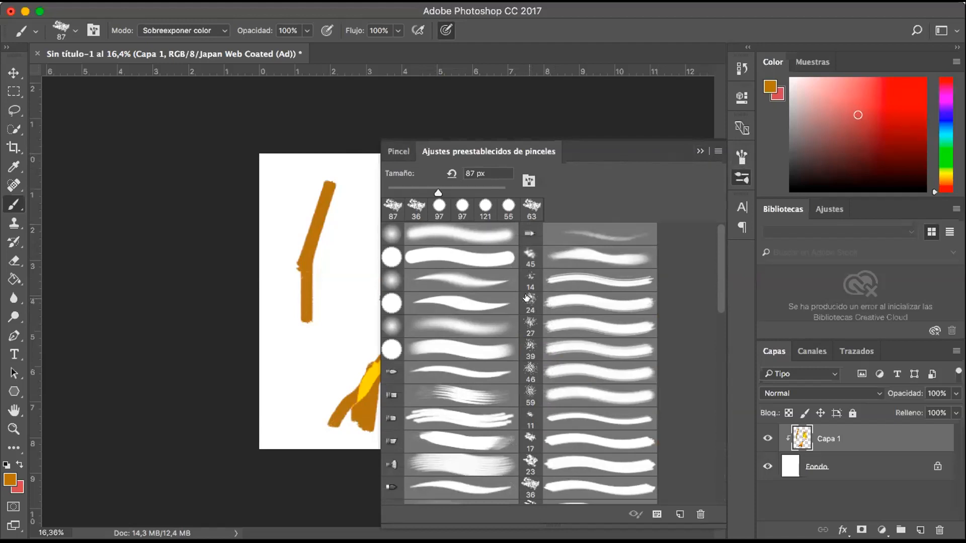
scroll(527, 276, down, 2)
scroll(528, 276, up, 2)
click(528, 276)
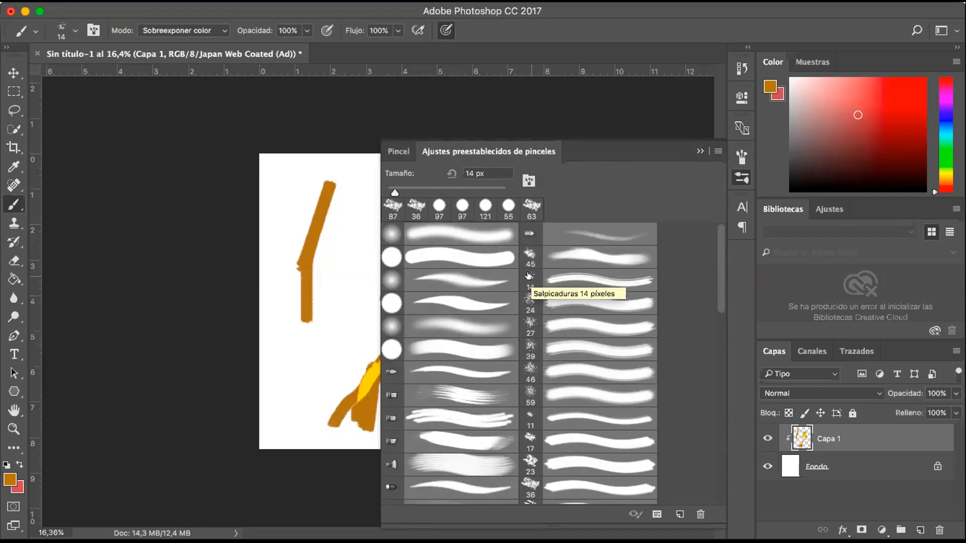
scroll(528, 276, down, 10)
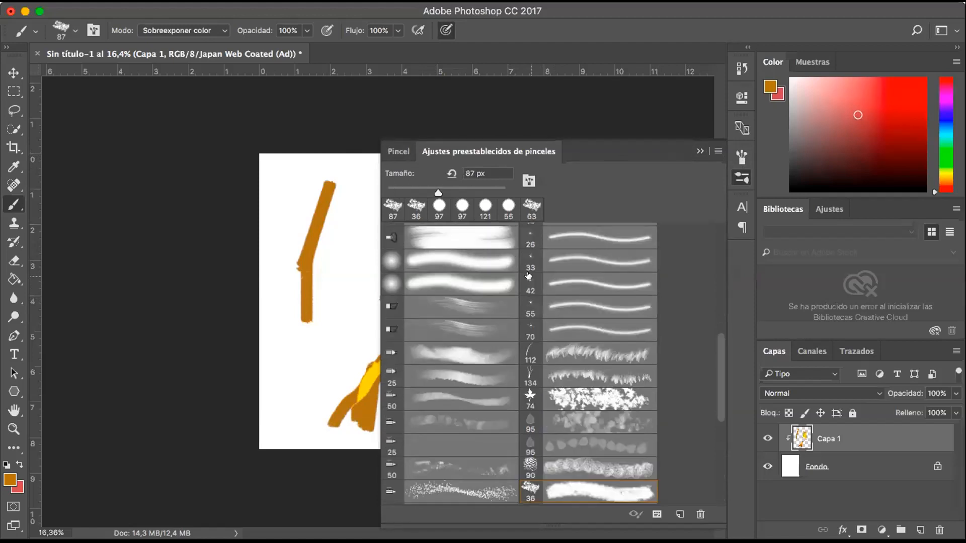
click(698, 150)
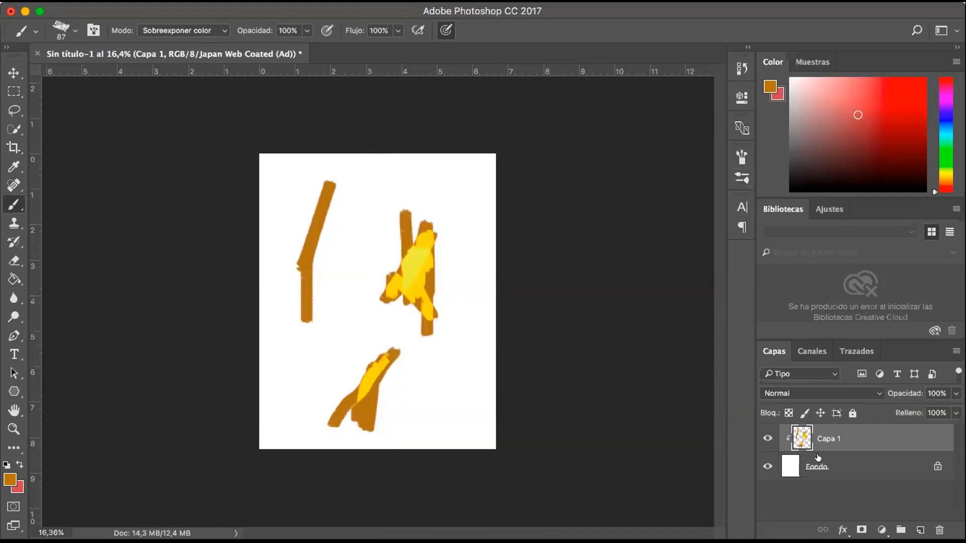
Add a new empty layer above Capa 1
click(920, 529)
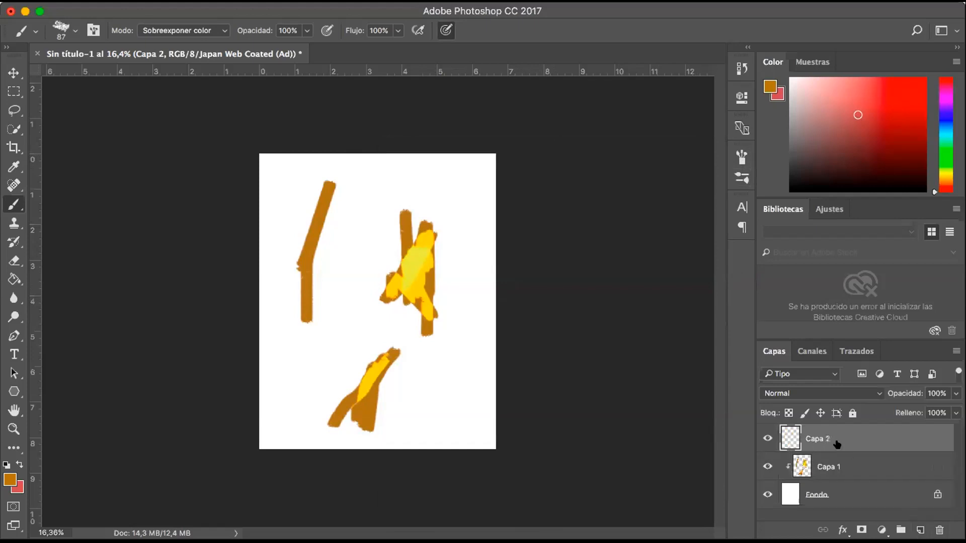
right_click(790, 435)
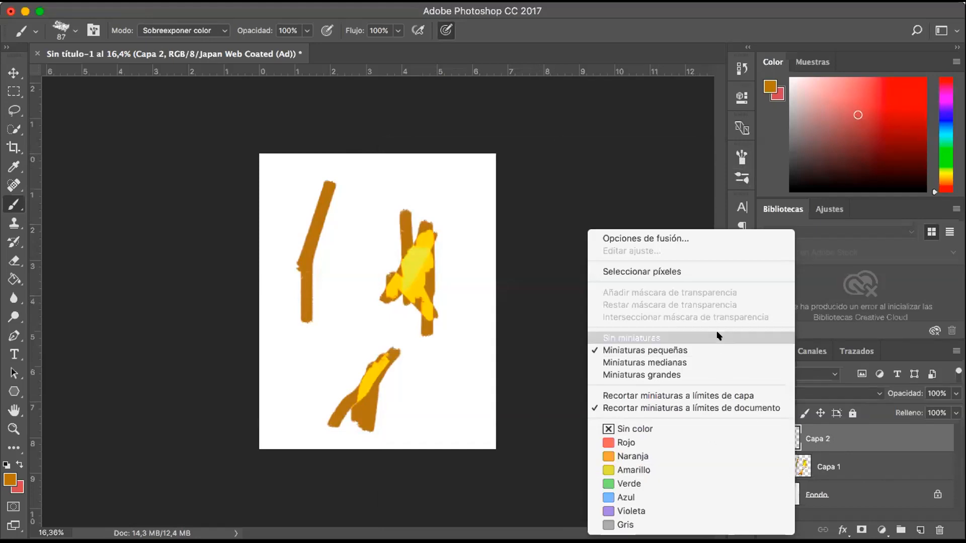
click(539, 332)
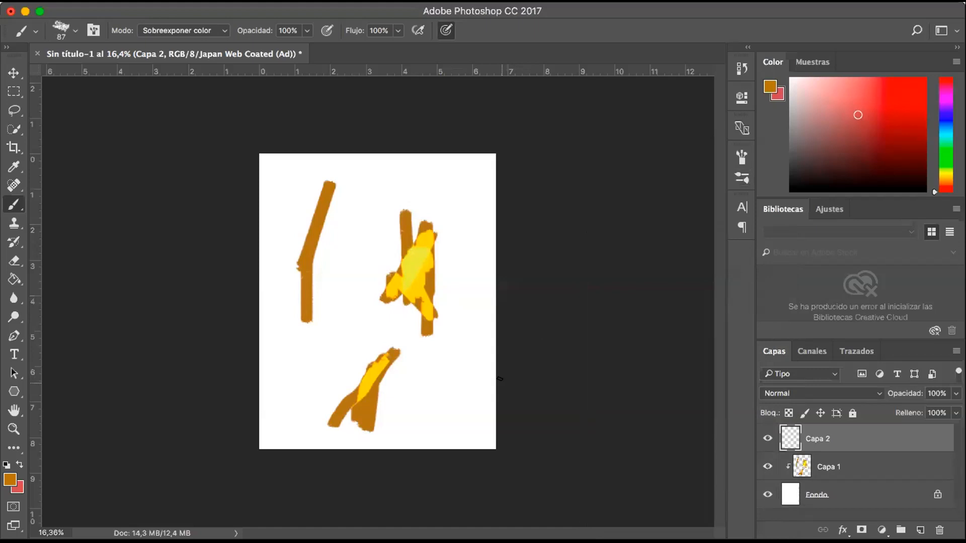
Select Capa 1, decline deleting it, and release its clipping mask
click(815, 467)
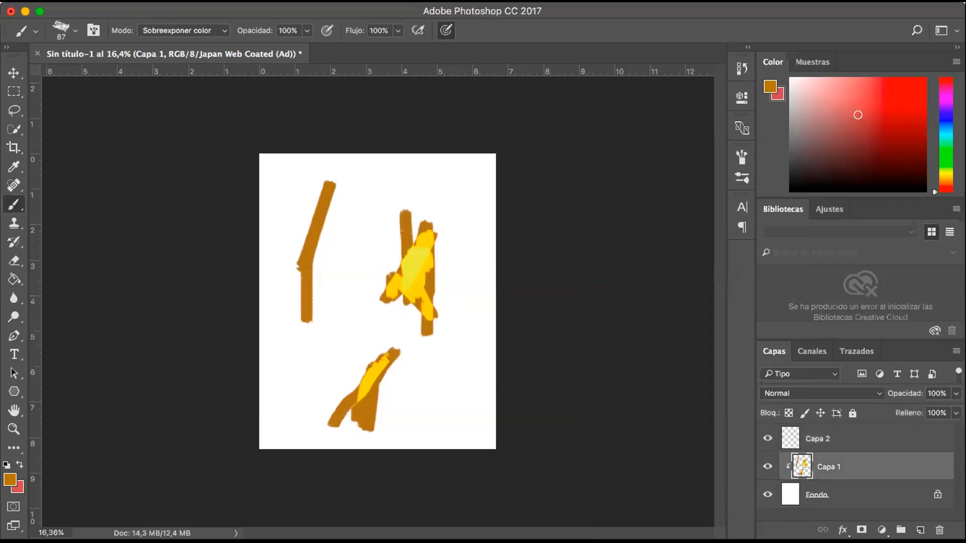
click(939, 530)
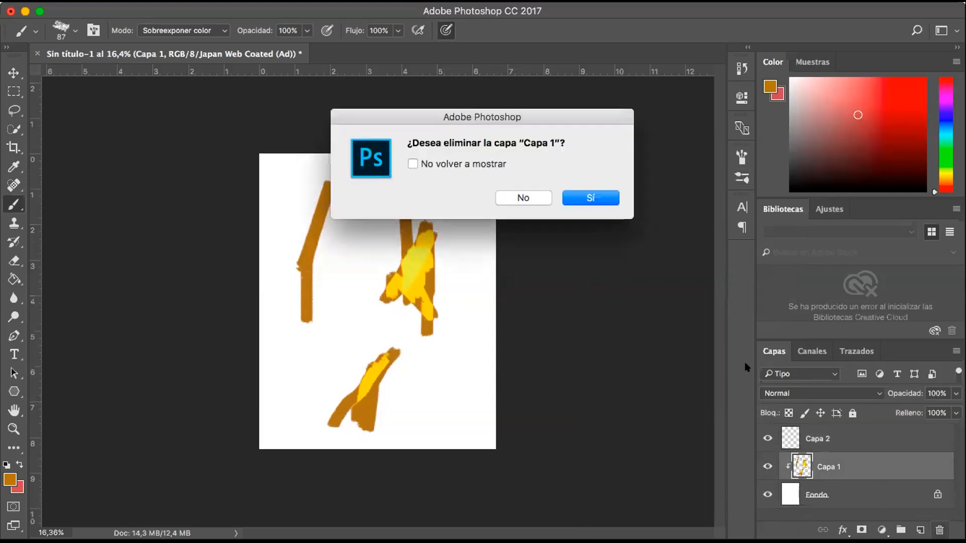
click(526, 198)
right_click(837, 467)
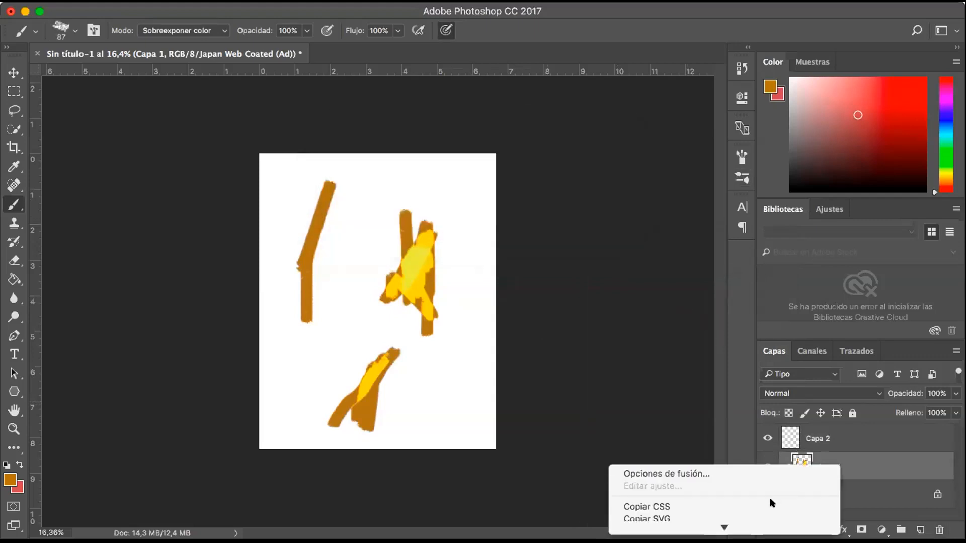
scroll(769, 497, down, 5)
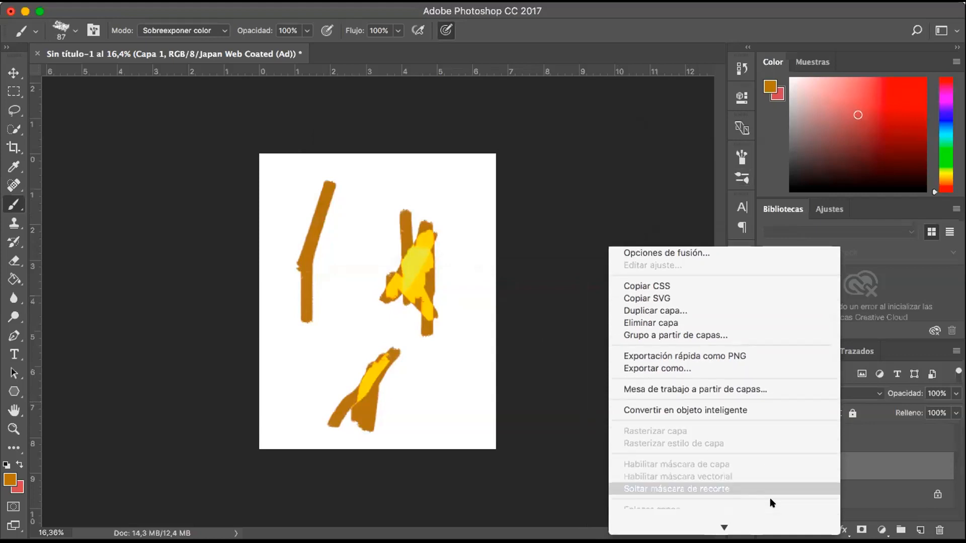
click(744, 476)
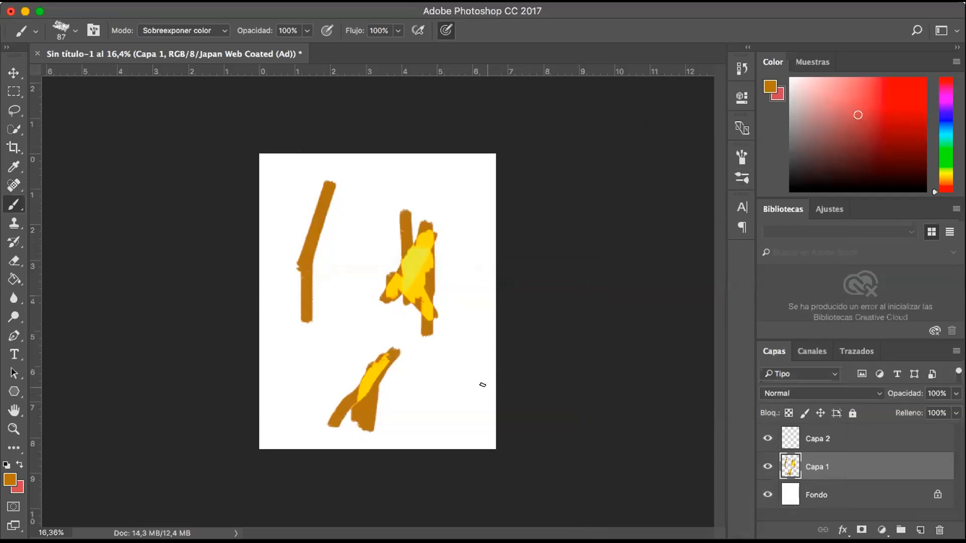
Paint two more groups of overlapping diagonal strokes on Capa 1 across the lower half of the canvas
mouse_move(421, 407)
mouse_down()
mouse_move(454, 355)
mouse_move(419, 410)
mouse_up()
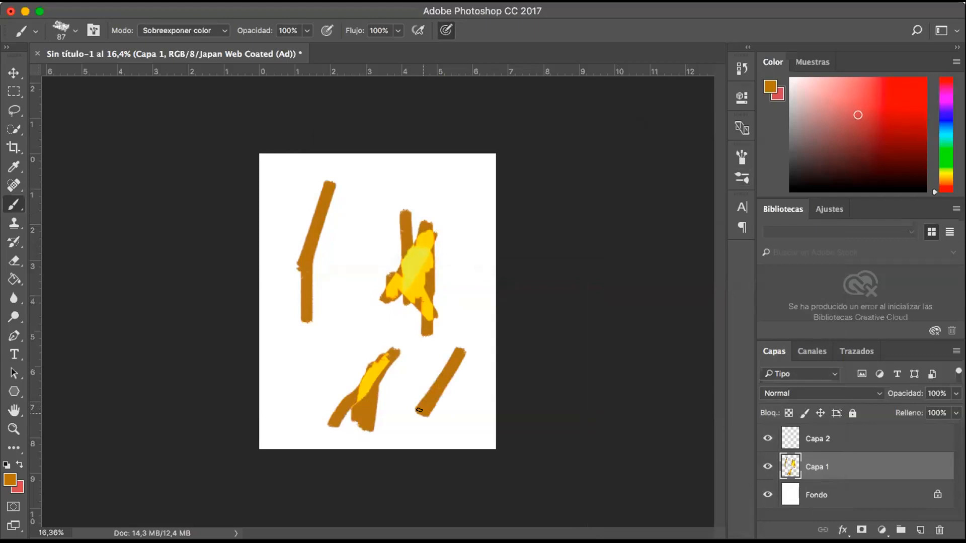
drag(419, 410, 447, 364)
drag(447, 365, 426, 419)
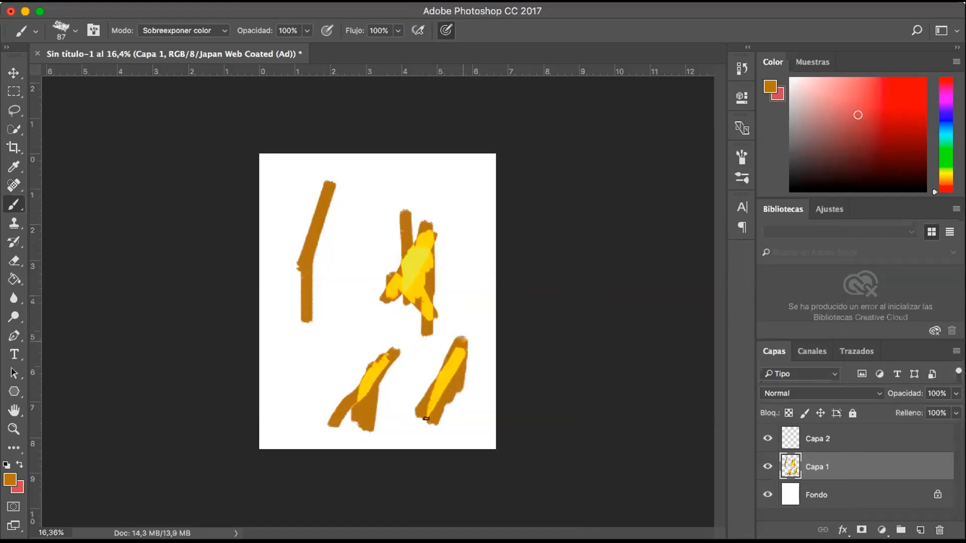
drag(462, 343, 455, 411)
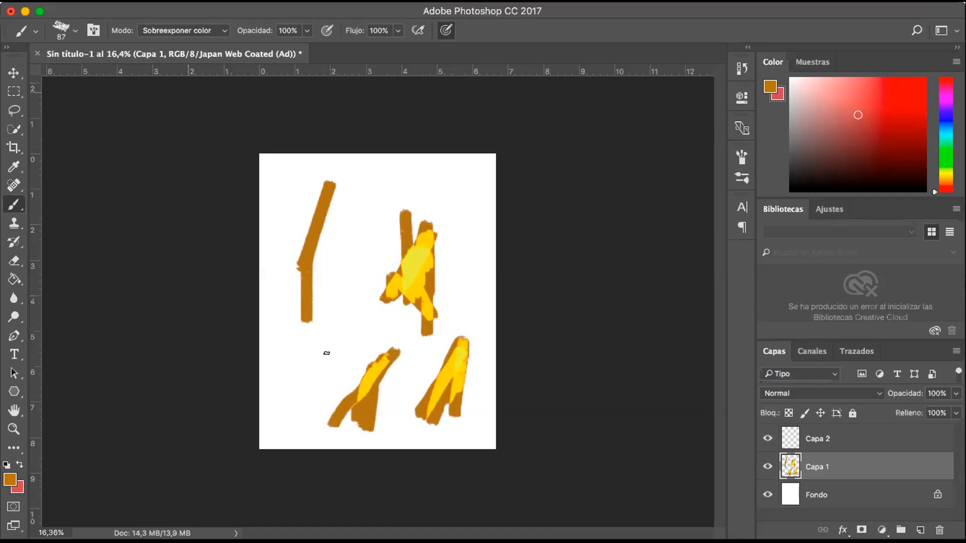
drag(356, 326, 298, 387)
drag(339, 338, 303, 378)
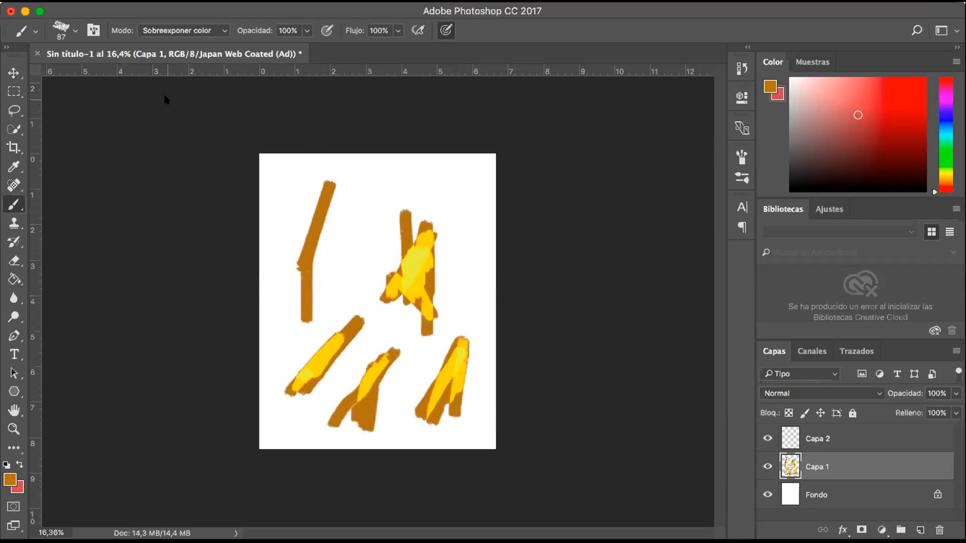
Choose the hard round brush at 87 px and paint overlapping vertical strokes near the canvas's upper-right edge
click(741, 176)
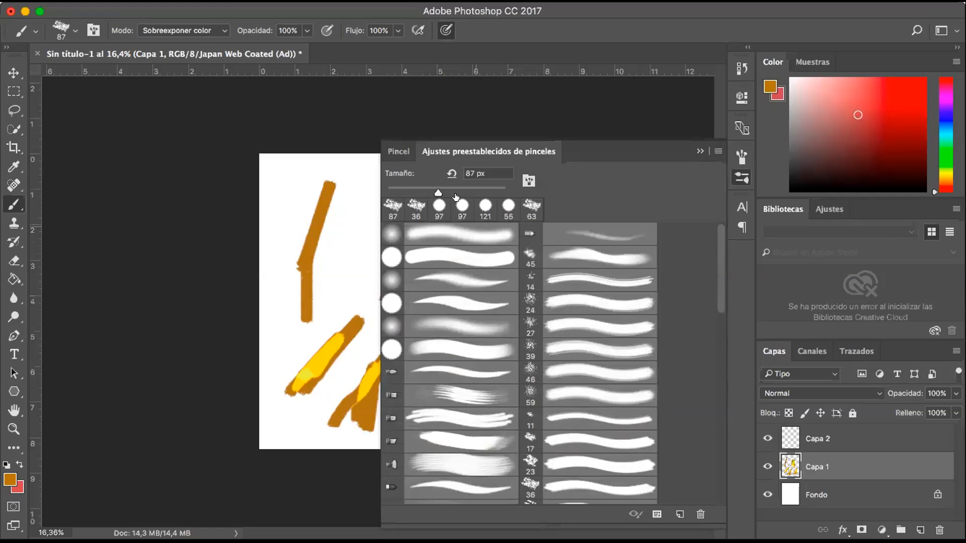
click(471, 257)
click(700, 152)
mouse_move(458, 195)
mouse_down()
mouse_move(458, 215)
mouse_move(467, 191)
mouse_move(460, 244)
mouse_up()
drag(461, 188, 465, 297)
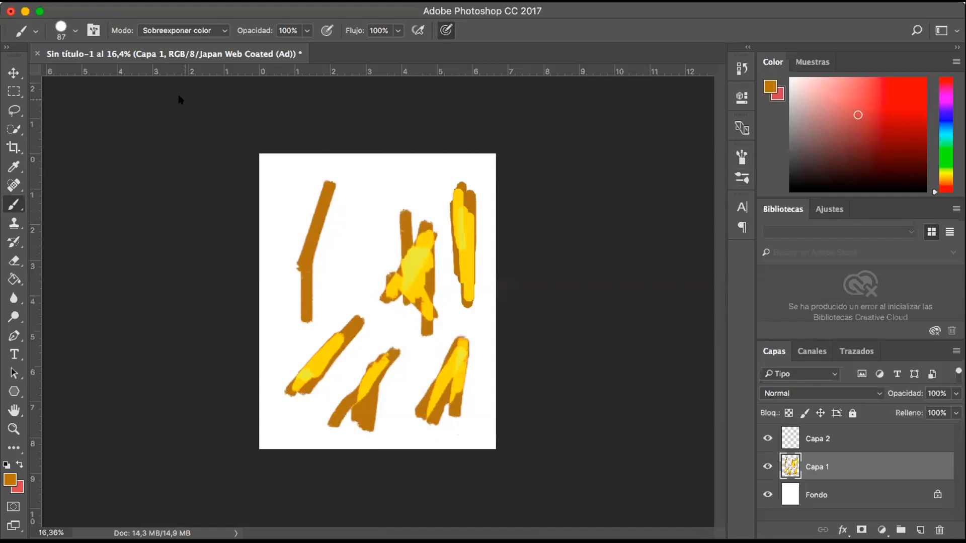
Reselect the Brush tool and paint overlapping strokes in the canvas's upper-left corner
click(13, 204)
click(97, 196)
mouse_move(279, 238)
mouse_down()
mouse_move(305, 182)
mouse_move(291, 221)
mouse_move(282, 205)
mouse_move(273, 216)
mouse_move(283, 264)
mouse_move(288, 229)
mouse_up()
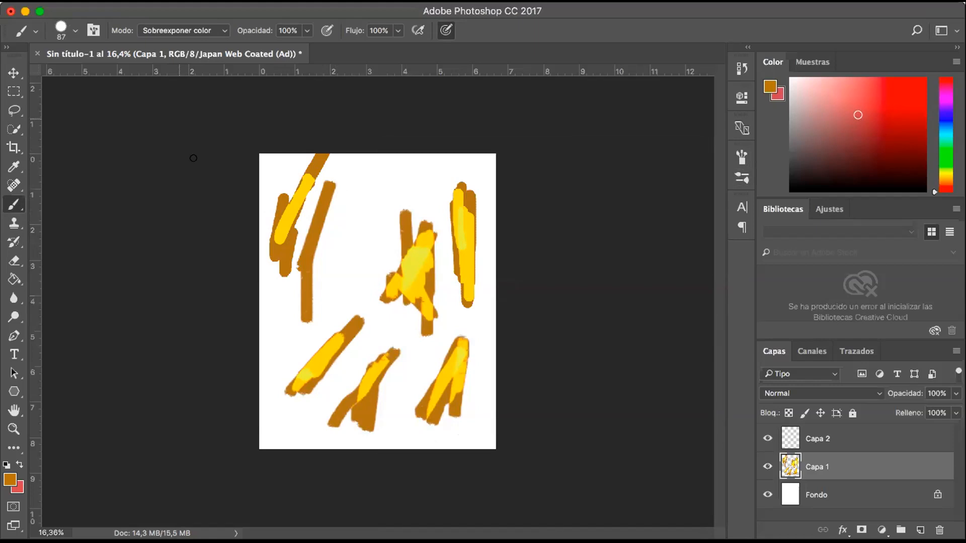
Set the brush blending mode to Normal and paint overlapping orange-brown strokes in the upper middle of the canvas
click(210, 31)
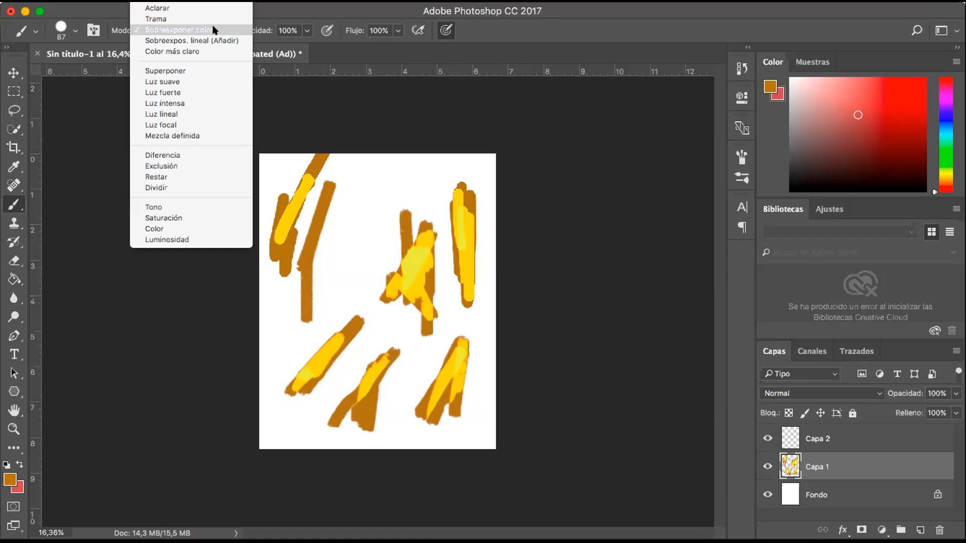
scroll(214, 23, up, 3)
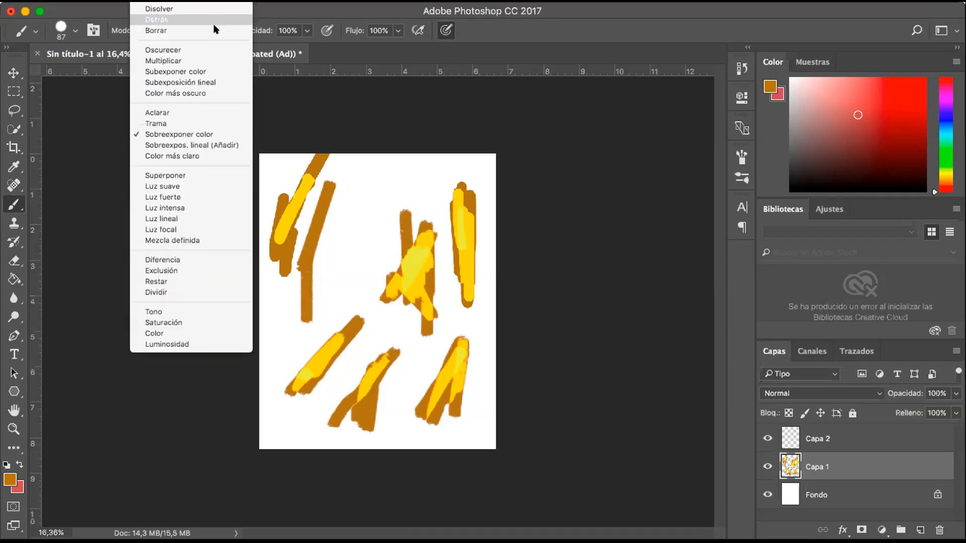
key(Escape)
click(216, 31)
scroll(203, 20, up, 3)
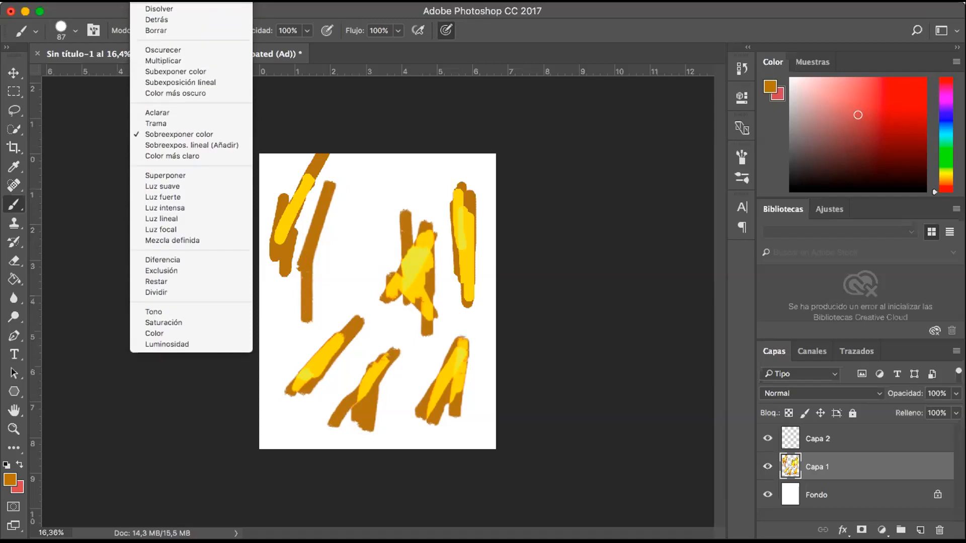
click(191, 10)
mouse_move(372, 191)
mouse_down()
mouse_move(341, 267)
mouse_move(364, 213)
mouse_move(357, 262)
mouse_move(379, 227)
mouse_up()
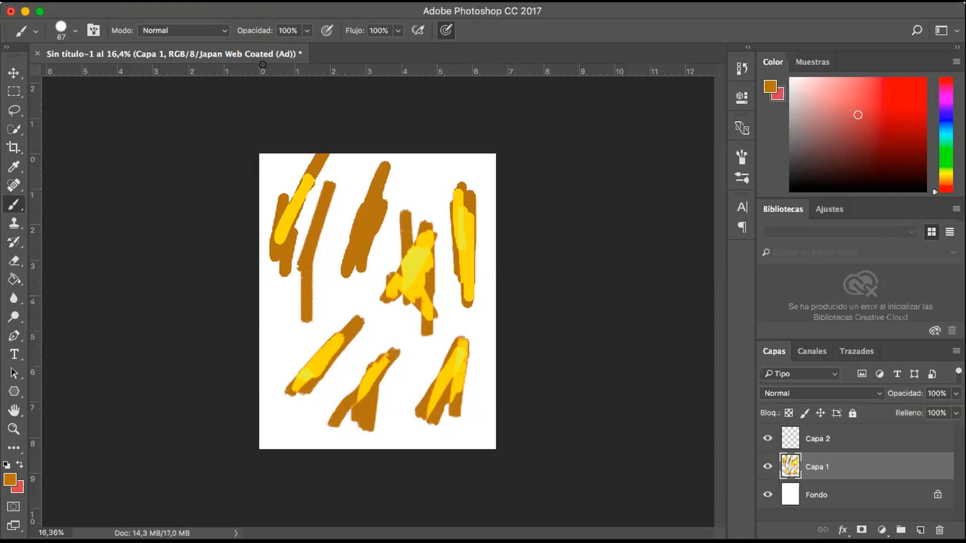